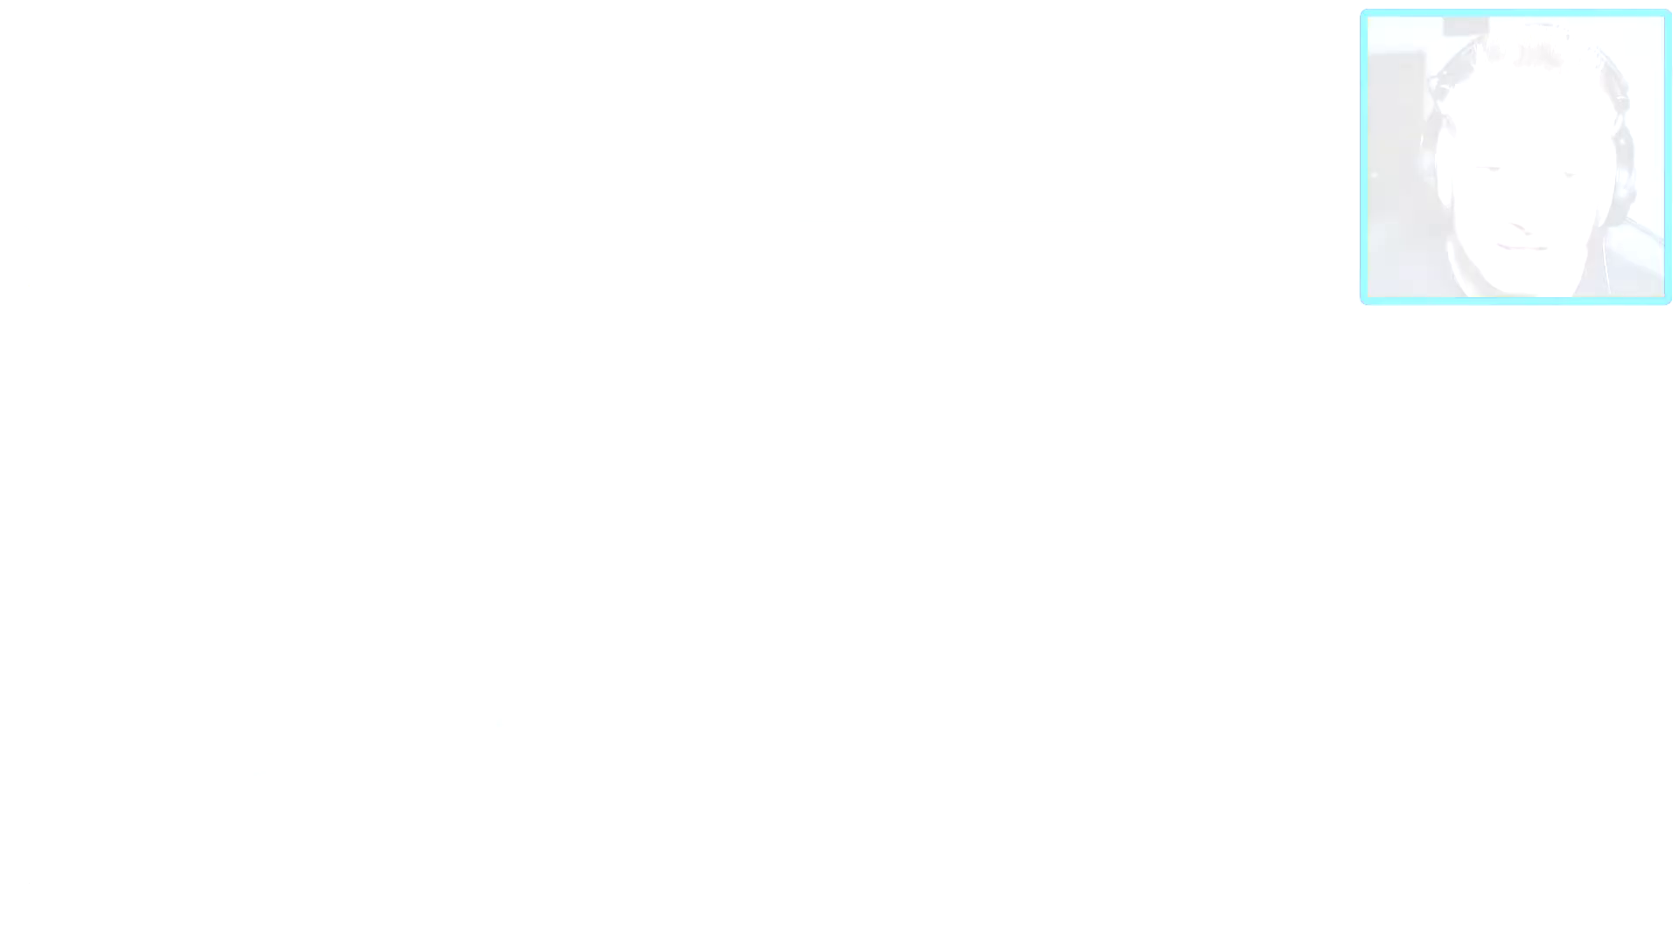
{"action": "scroll", "coordinate": [754, 399], "scroll_direction": "up", "scroll_amount": 4}
{"action": "scroll", "coordinate": [754, 399], "scroll_direction": "down", "scroll_amount": 4}
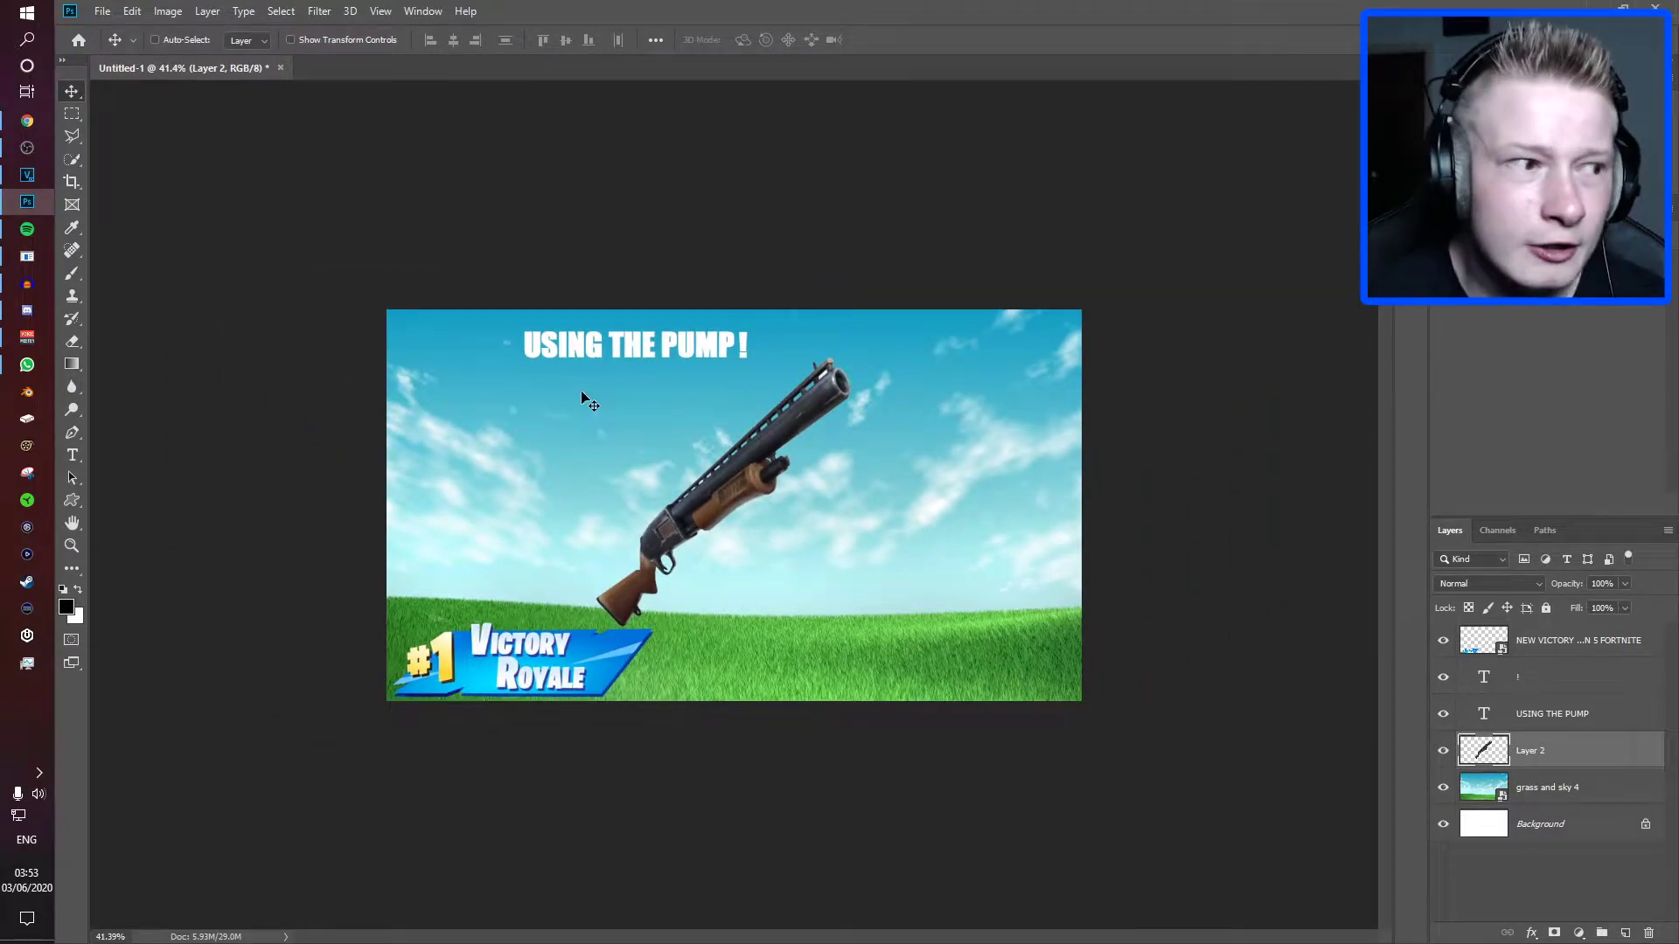
{"action": "left_click", "coordinate": [676, 487]}
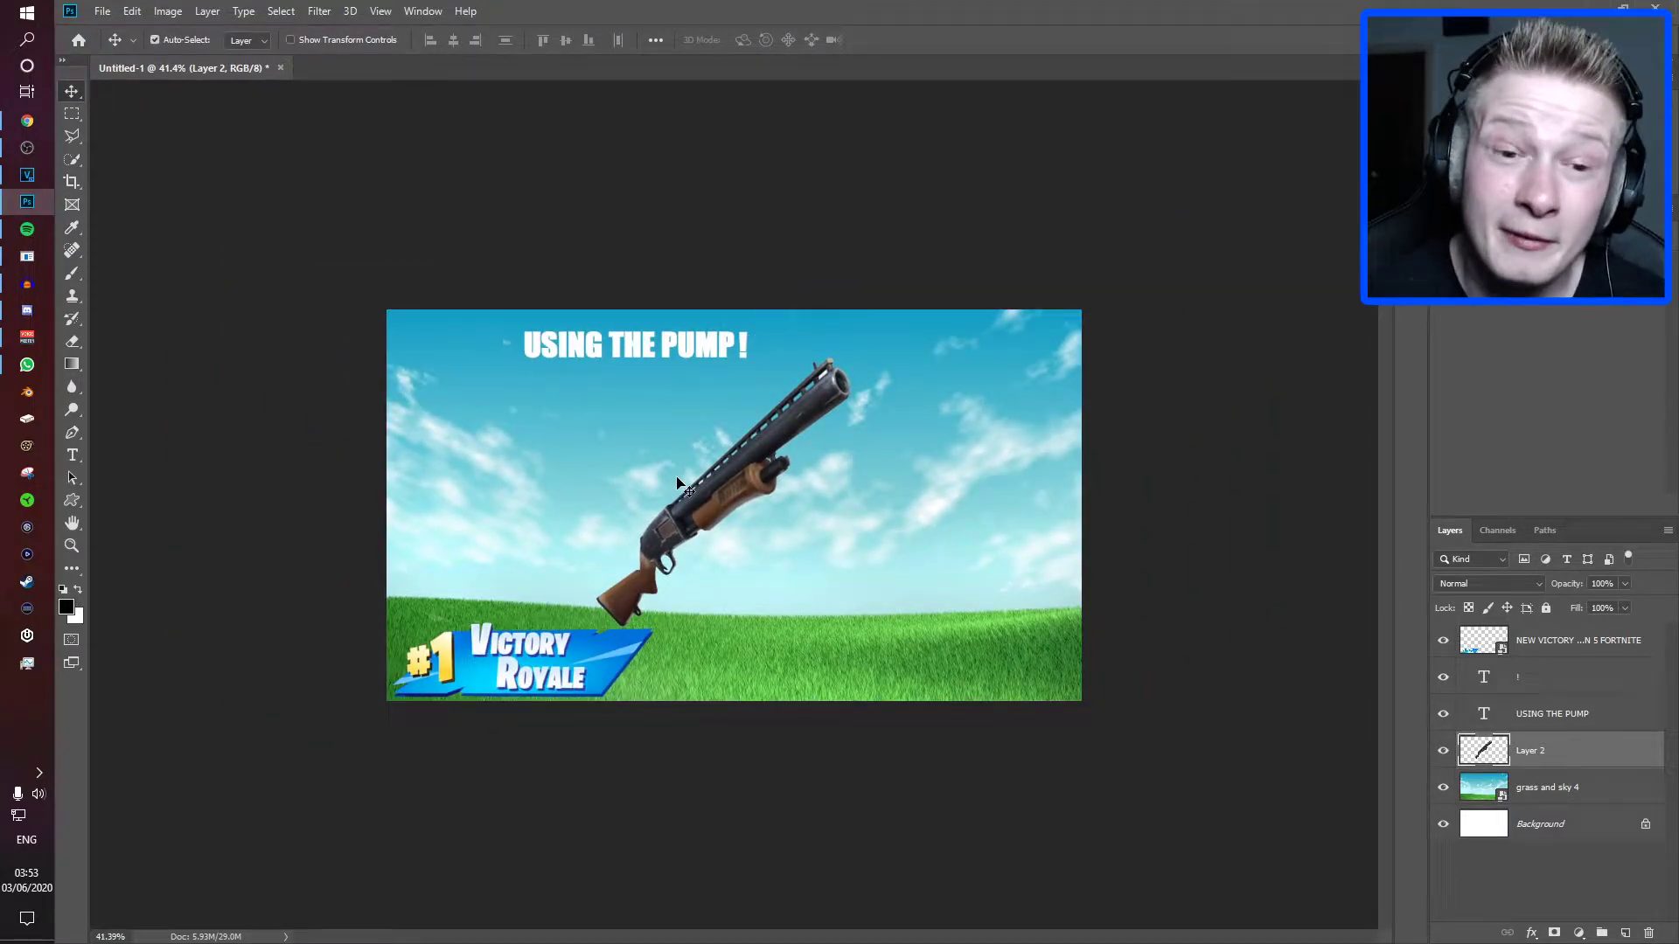
{"action": "scroll", "coordinate": [678, 482], "scroll_direction": "up", "scroll_amount": 4}
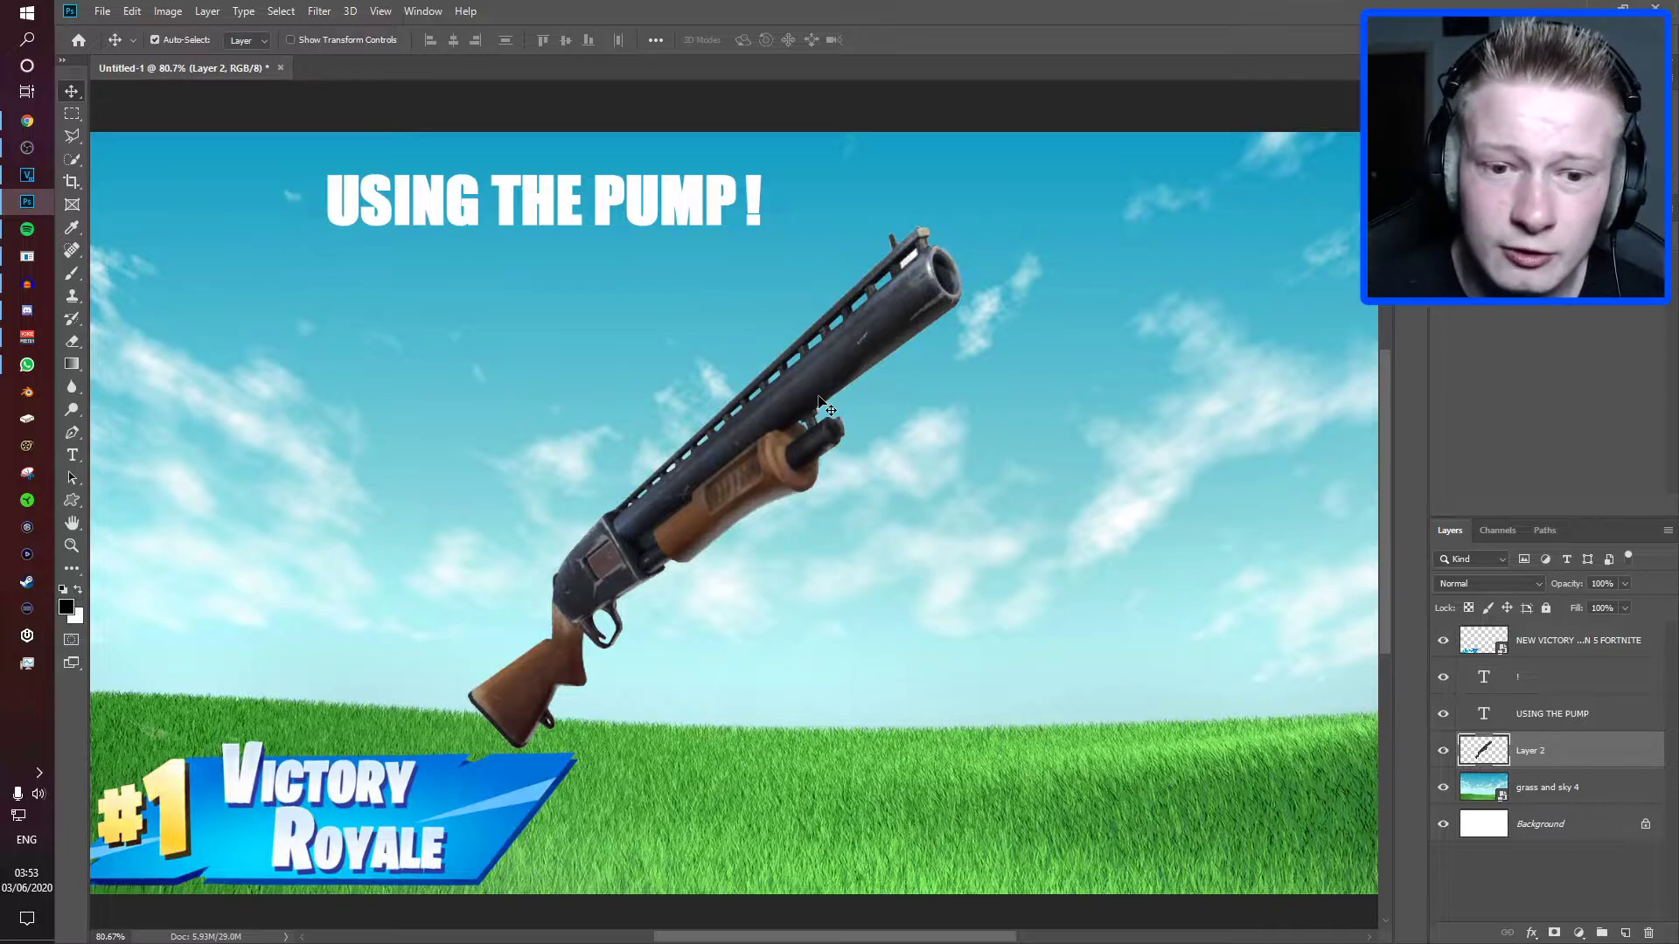
{"action": "scroll", "coordinate": [818, 399], "scroll_direction": "down", "scroll_amount": 2}
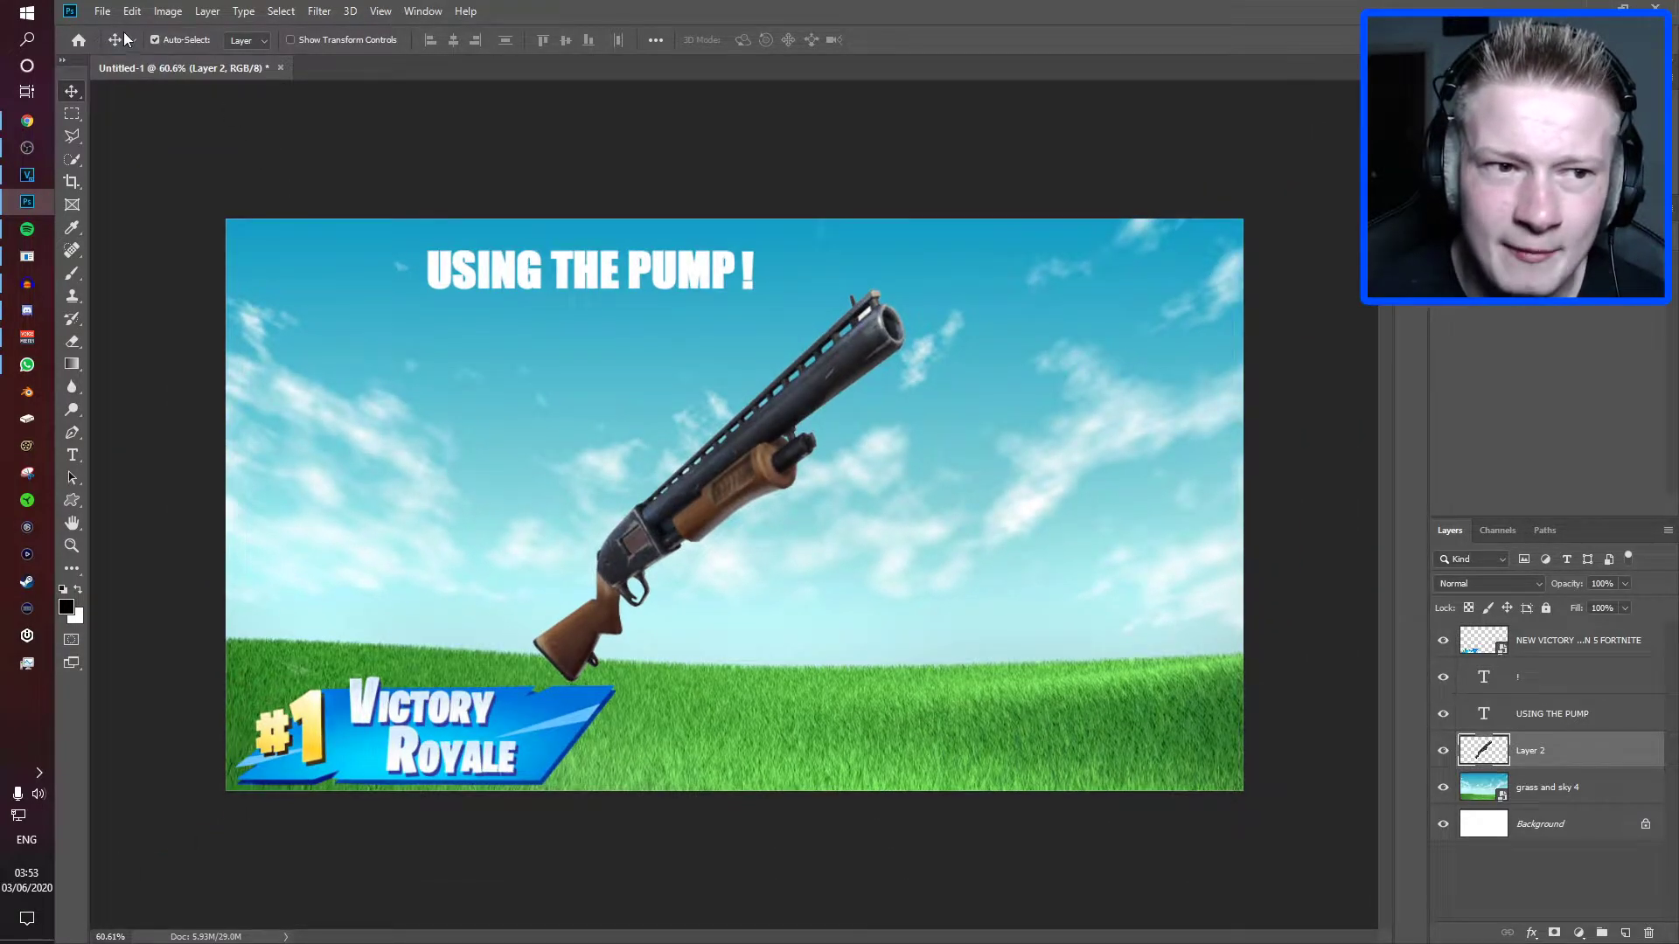
- Browse the Fortnite thumbnail edits folder for images to embed, and close the file browser without placing one
{"action": "left_click", "coordinate": [103, 11]}
{"action": "left_click", "coordinate": [176, 341]}
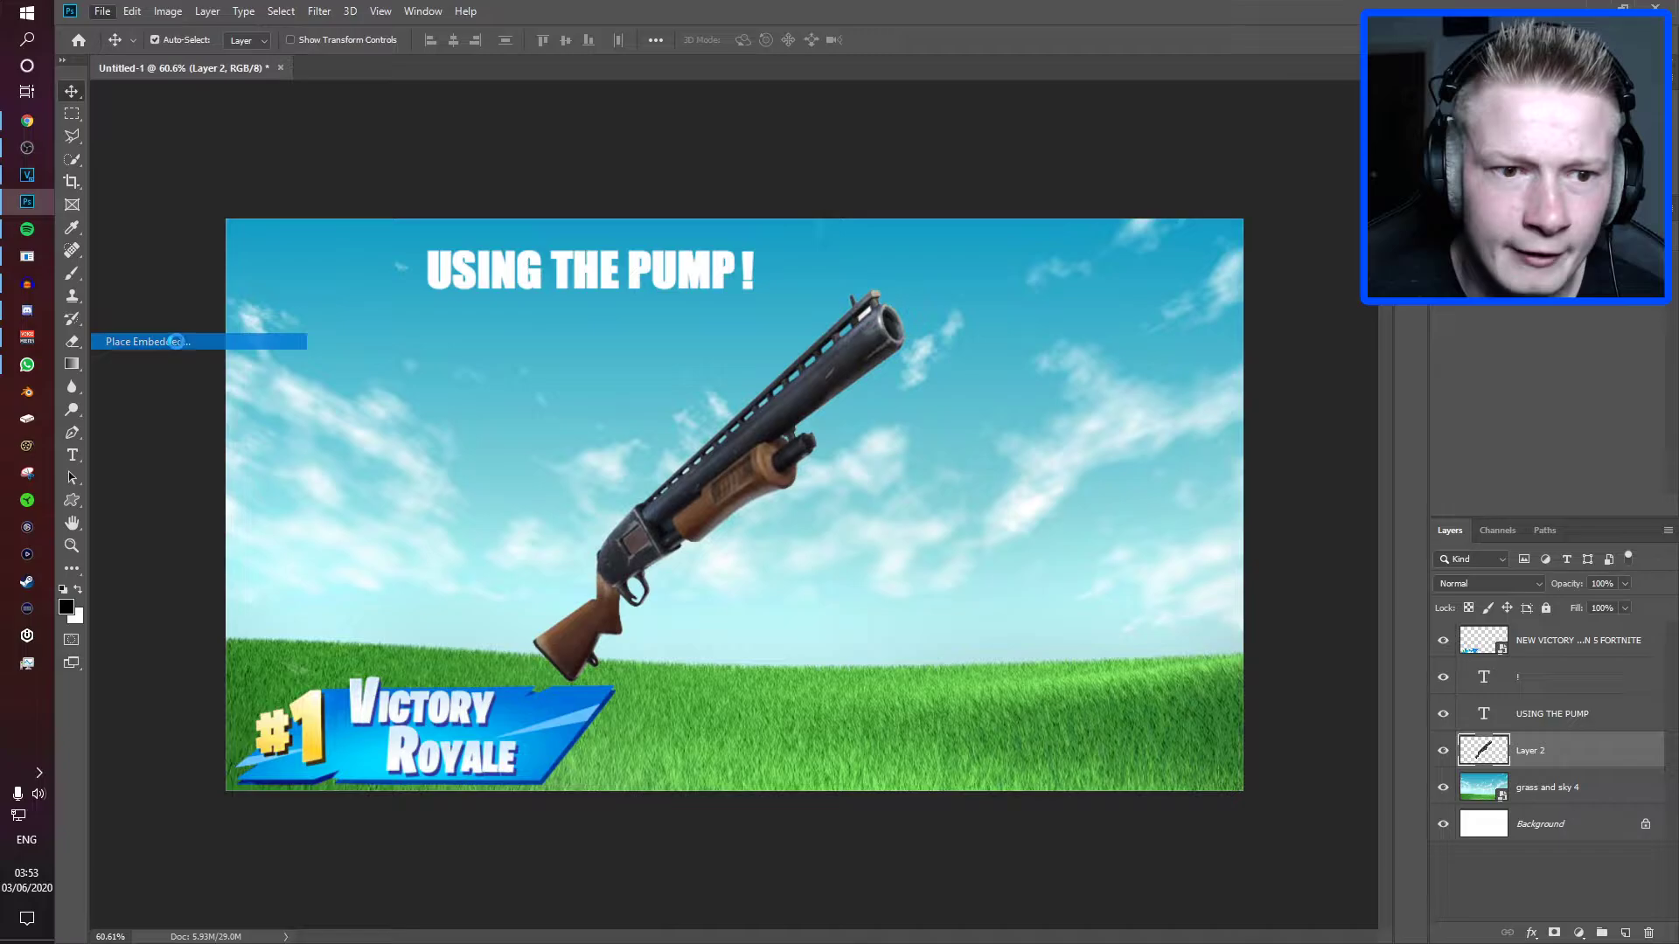
{"action": "scroll", "coordinate": [427, 205], "scroll_direction": "down", "scroll_amount": 5}
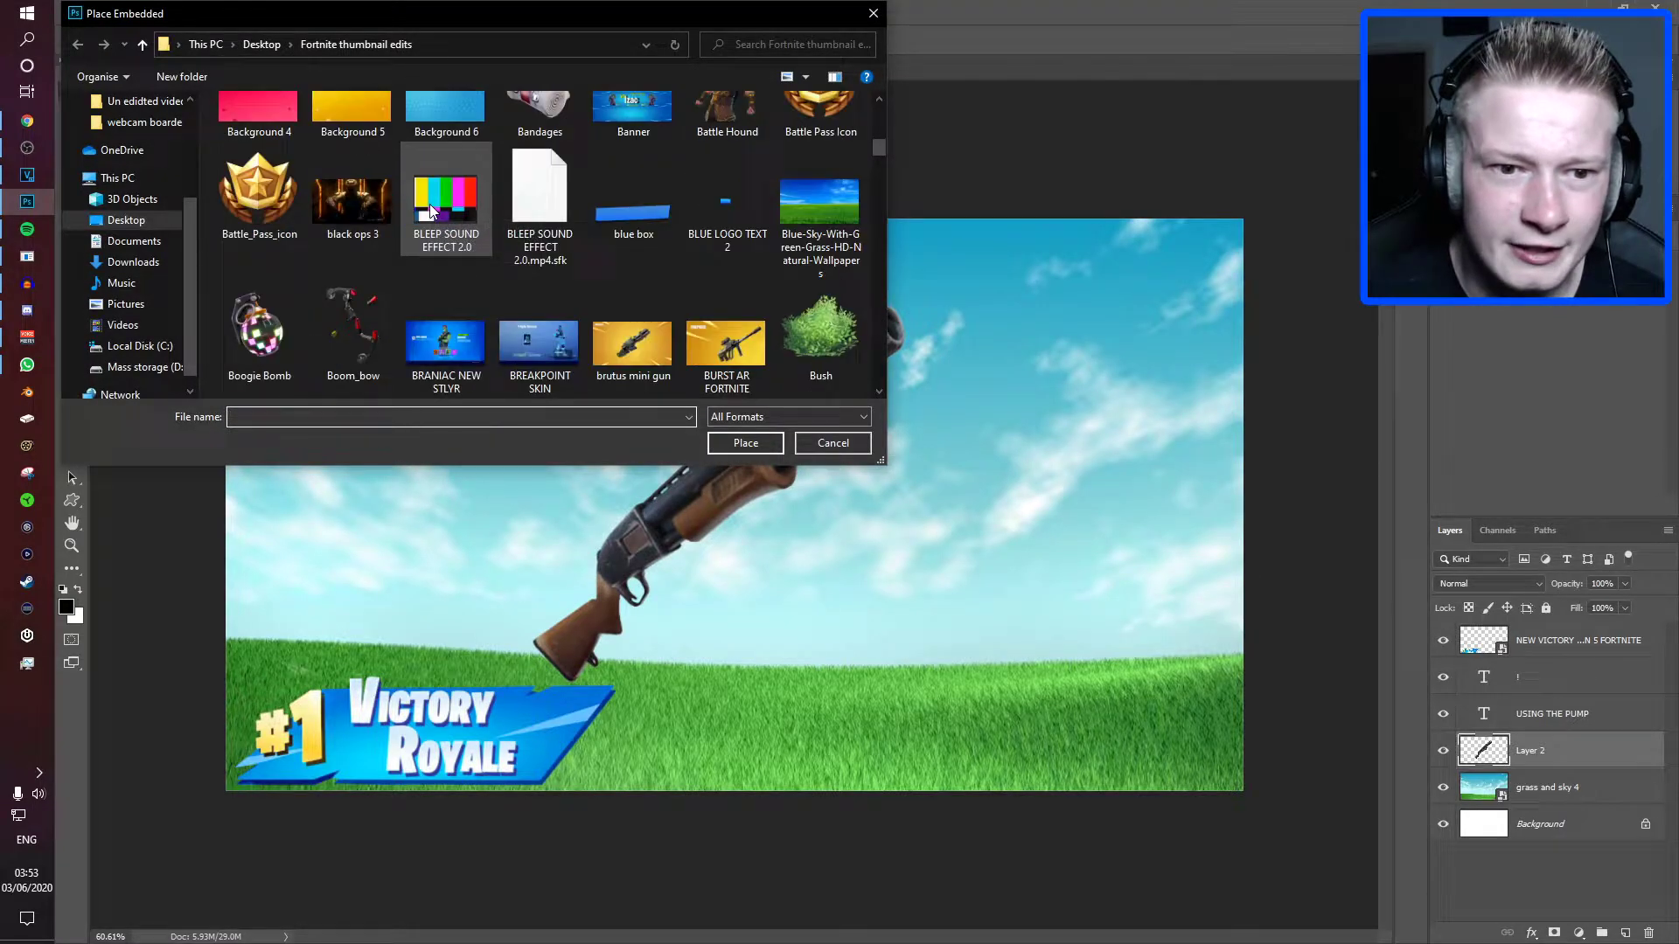
{"action": "scroll", "coordinate": [428, 210], "scroll_direction": "down", "scroll_amount": 15}
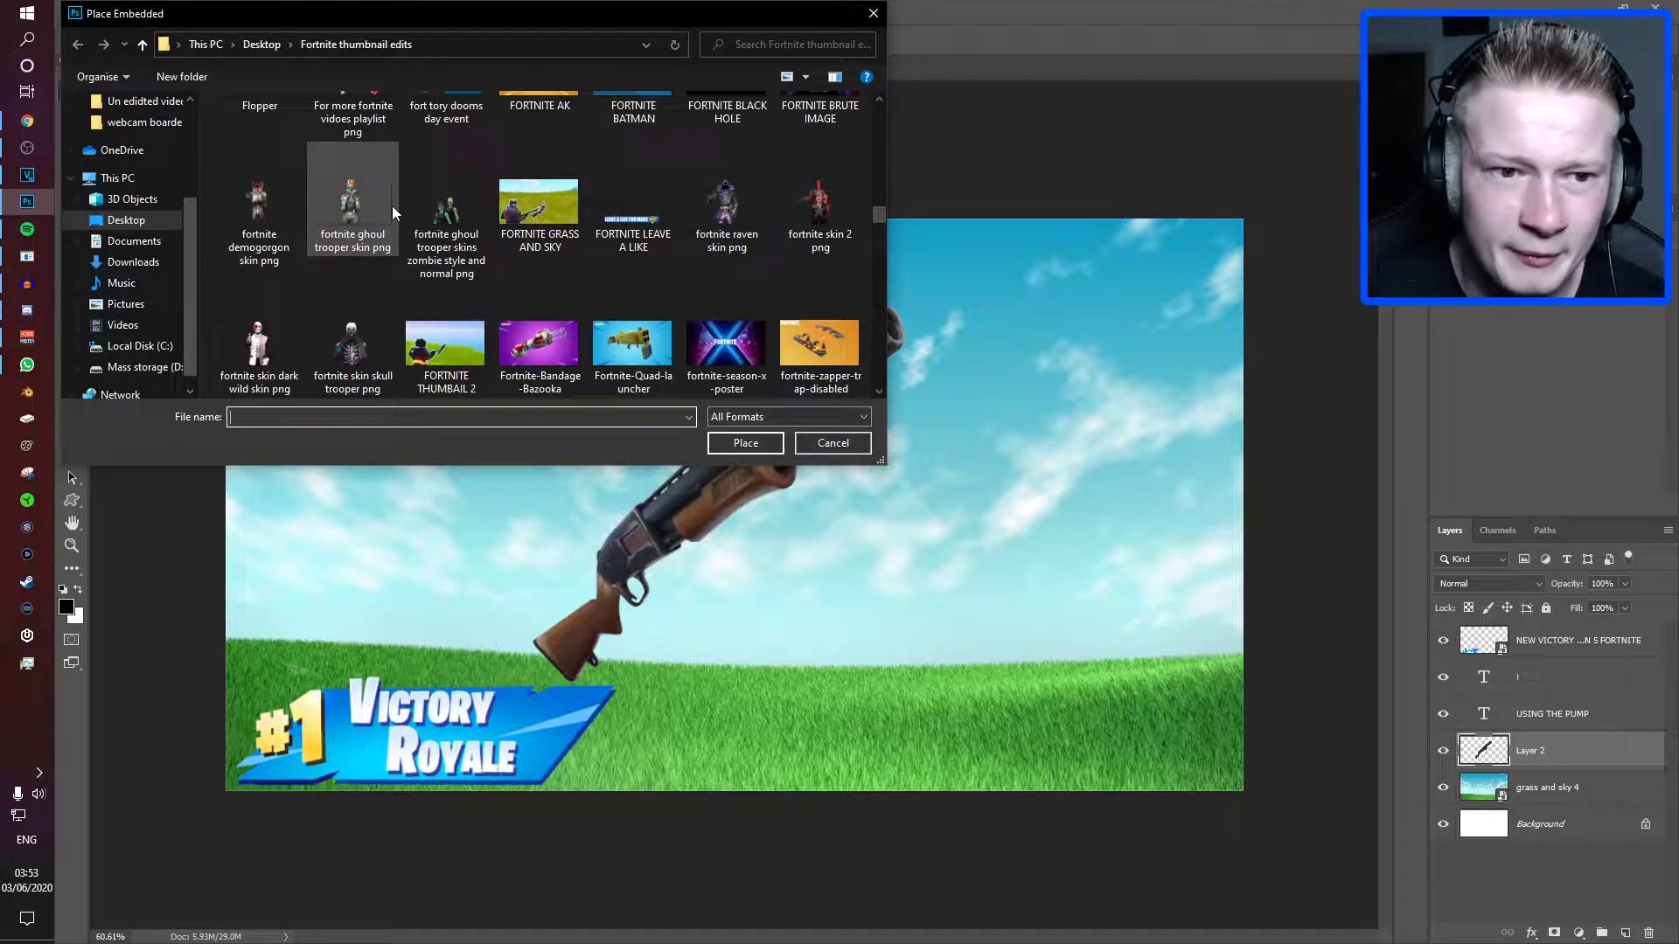
{"action": "scroll", "coordinate": [413, 315], "scroll_direction": "down", "scroll_amount": 3}
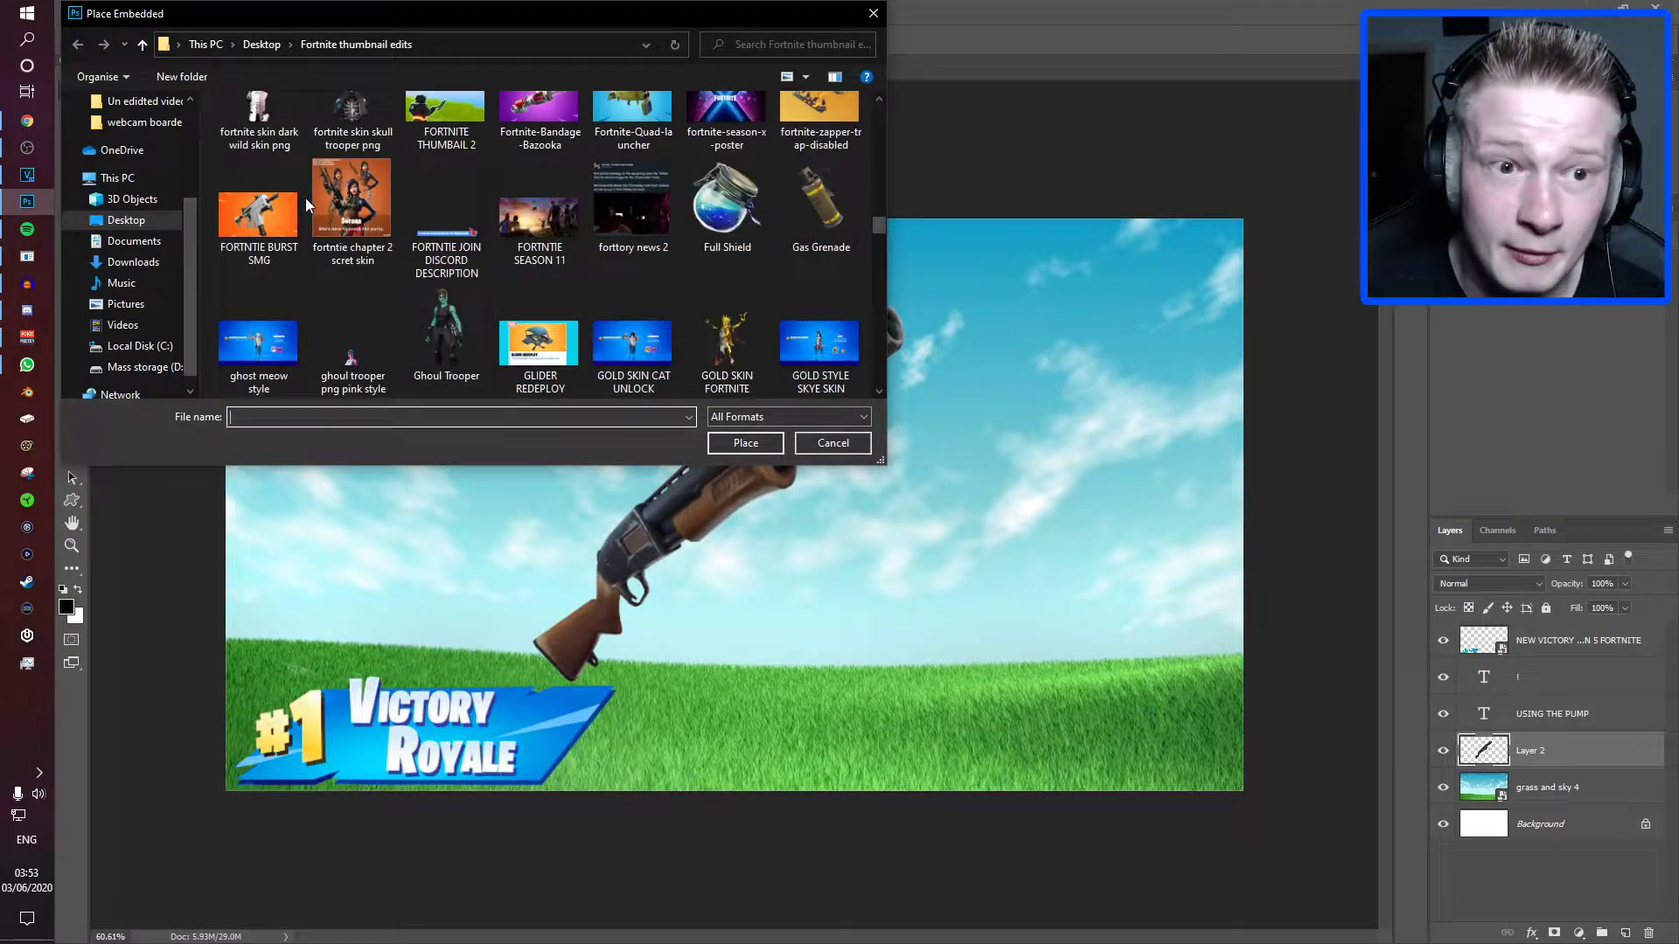
{"action": "scroll", "coordinate": [308, 210], "scroll_direction": "up", "scroll_amount": 2}
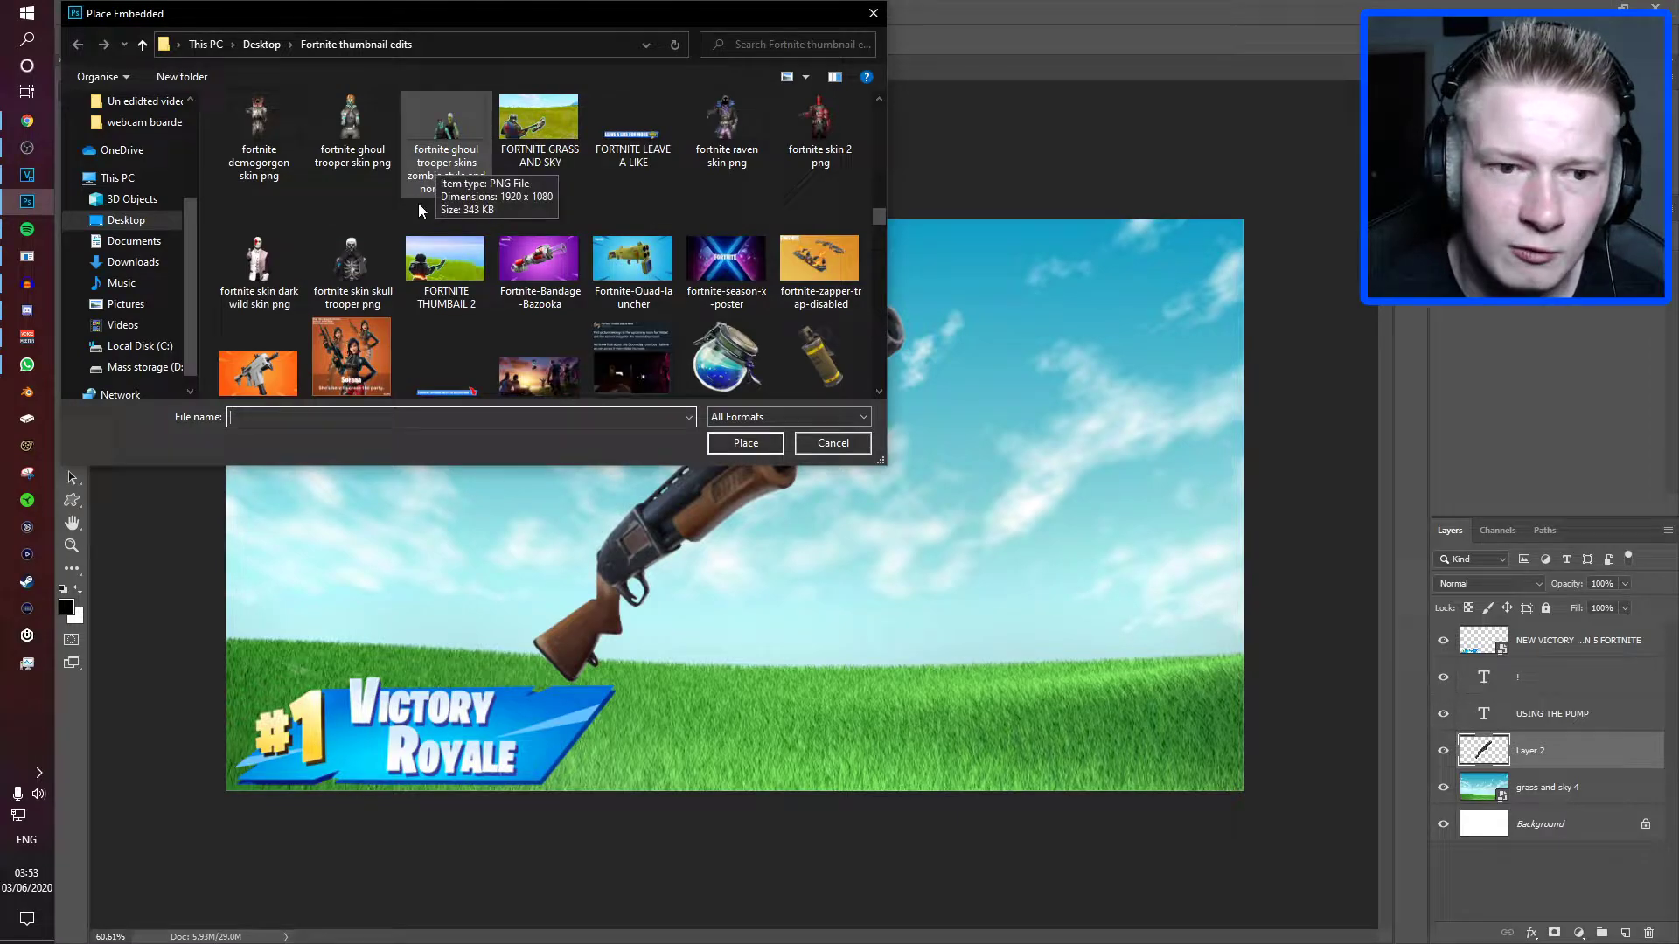
{"action": "scroll", "coordinate": [421, 204], "scroll_direction": "down", "scroll_amount": 2}
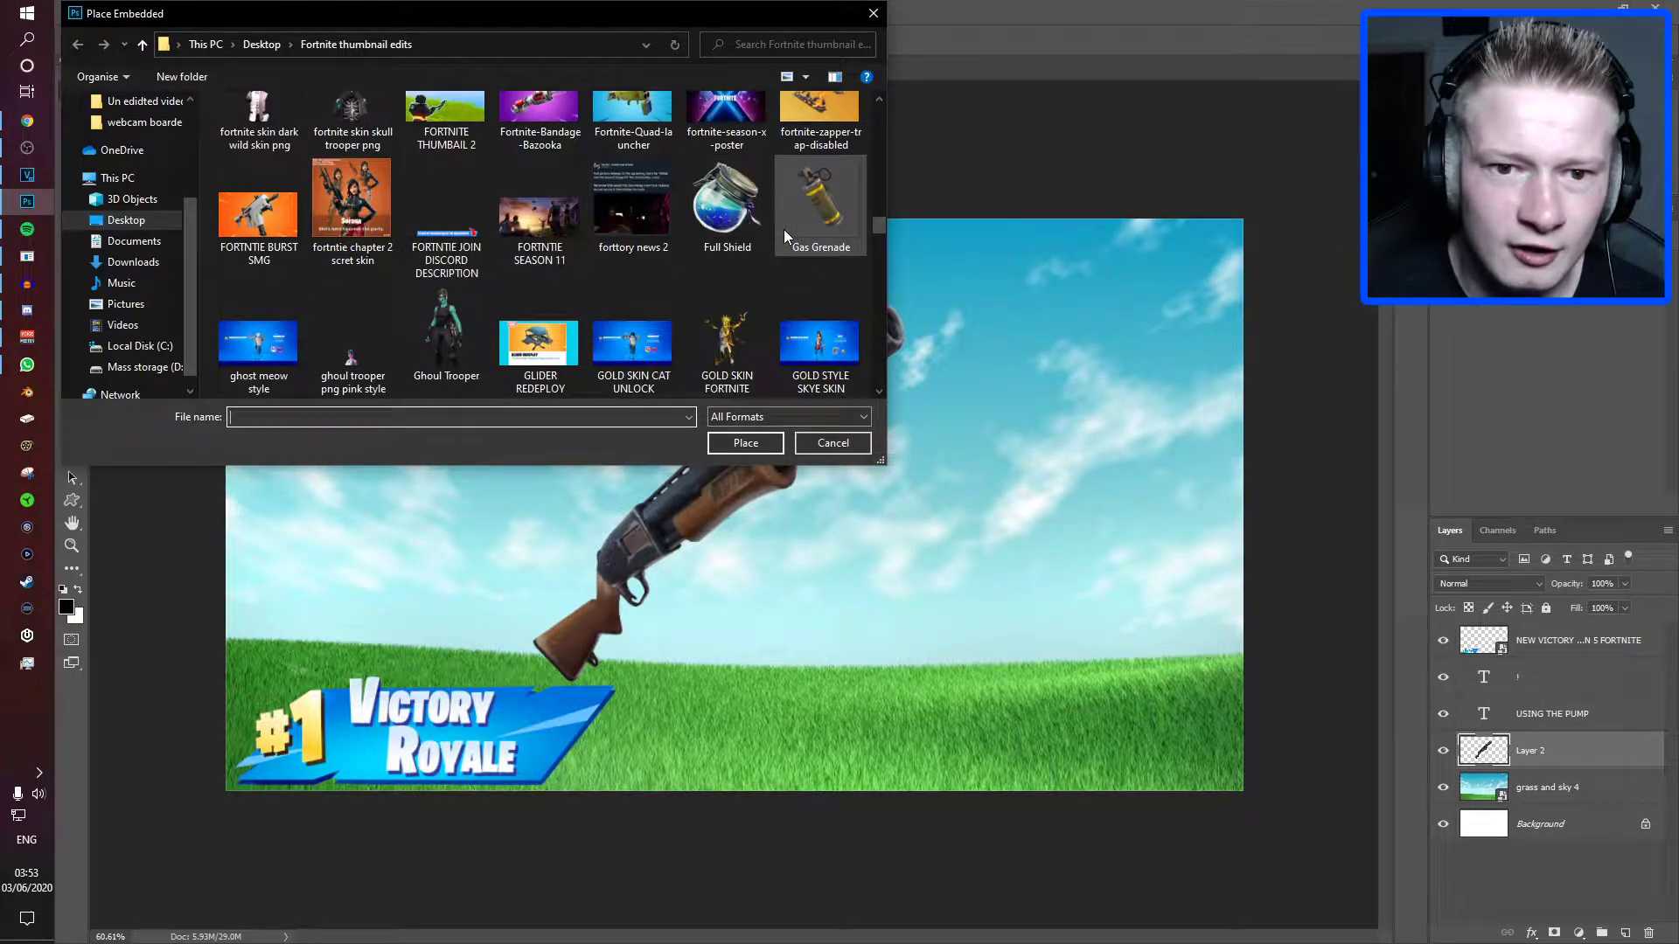
{"action": "scroll", "coordinate": [745, 302], "scroll_direction": "down", "scroll_amount": 5}
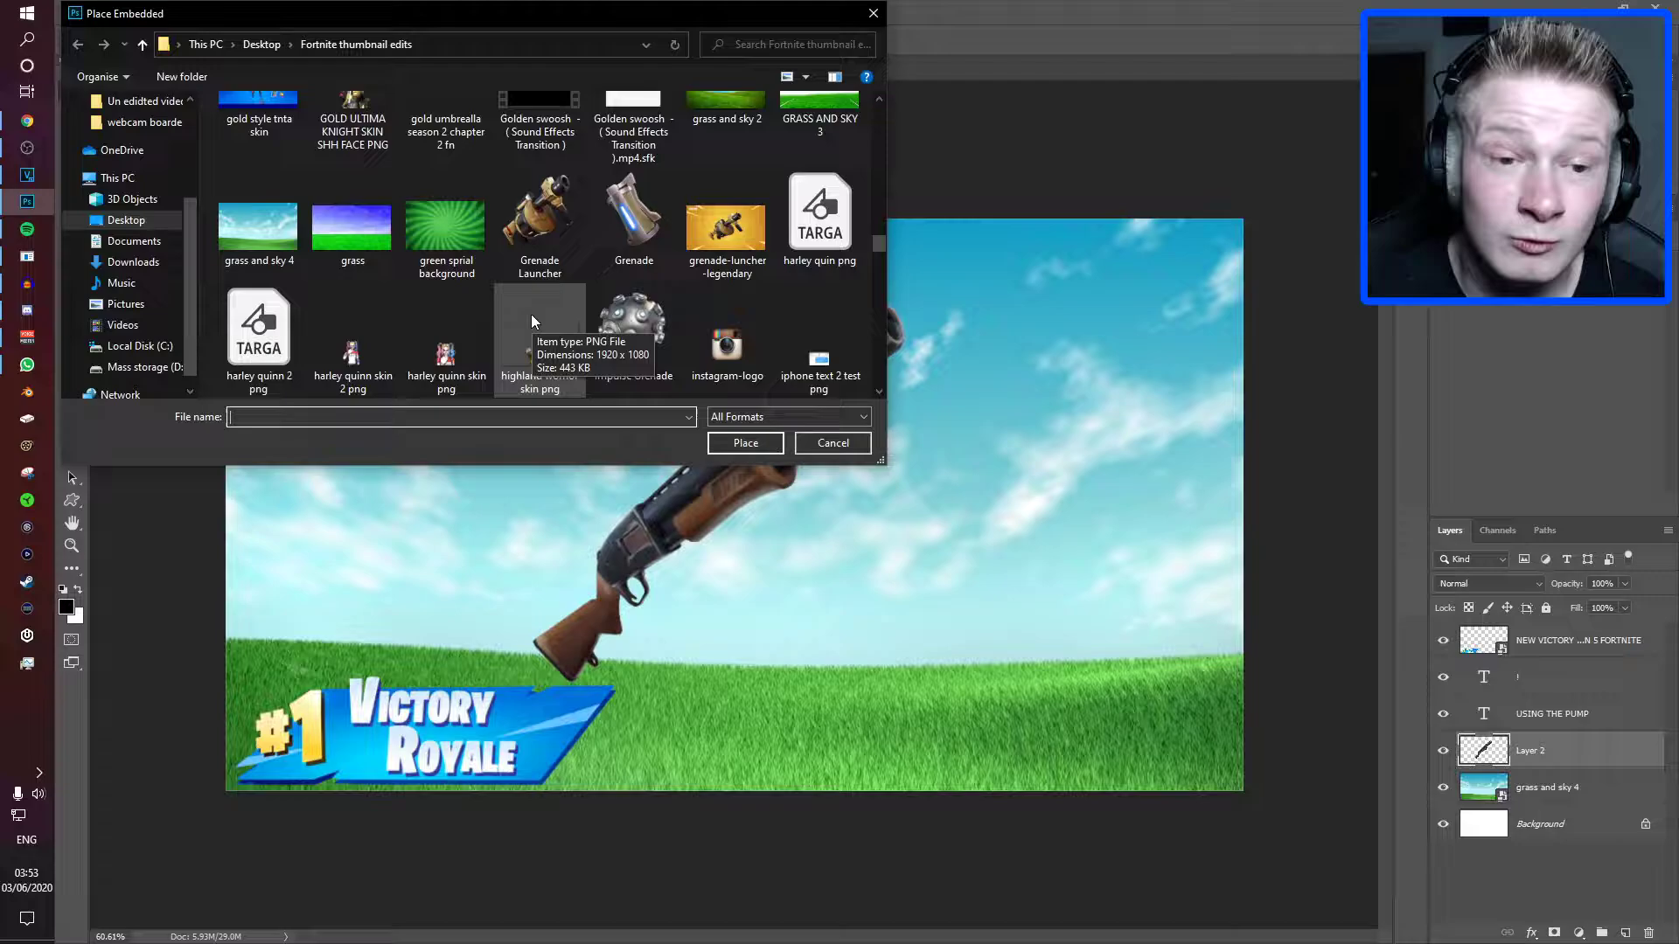
{"action": "scroll", "coordinate": [531, 312], "scroll_direction": "down", "scroll_amount": 1}
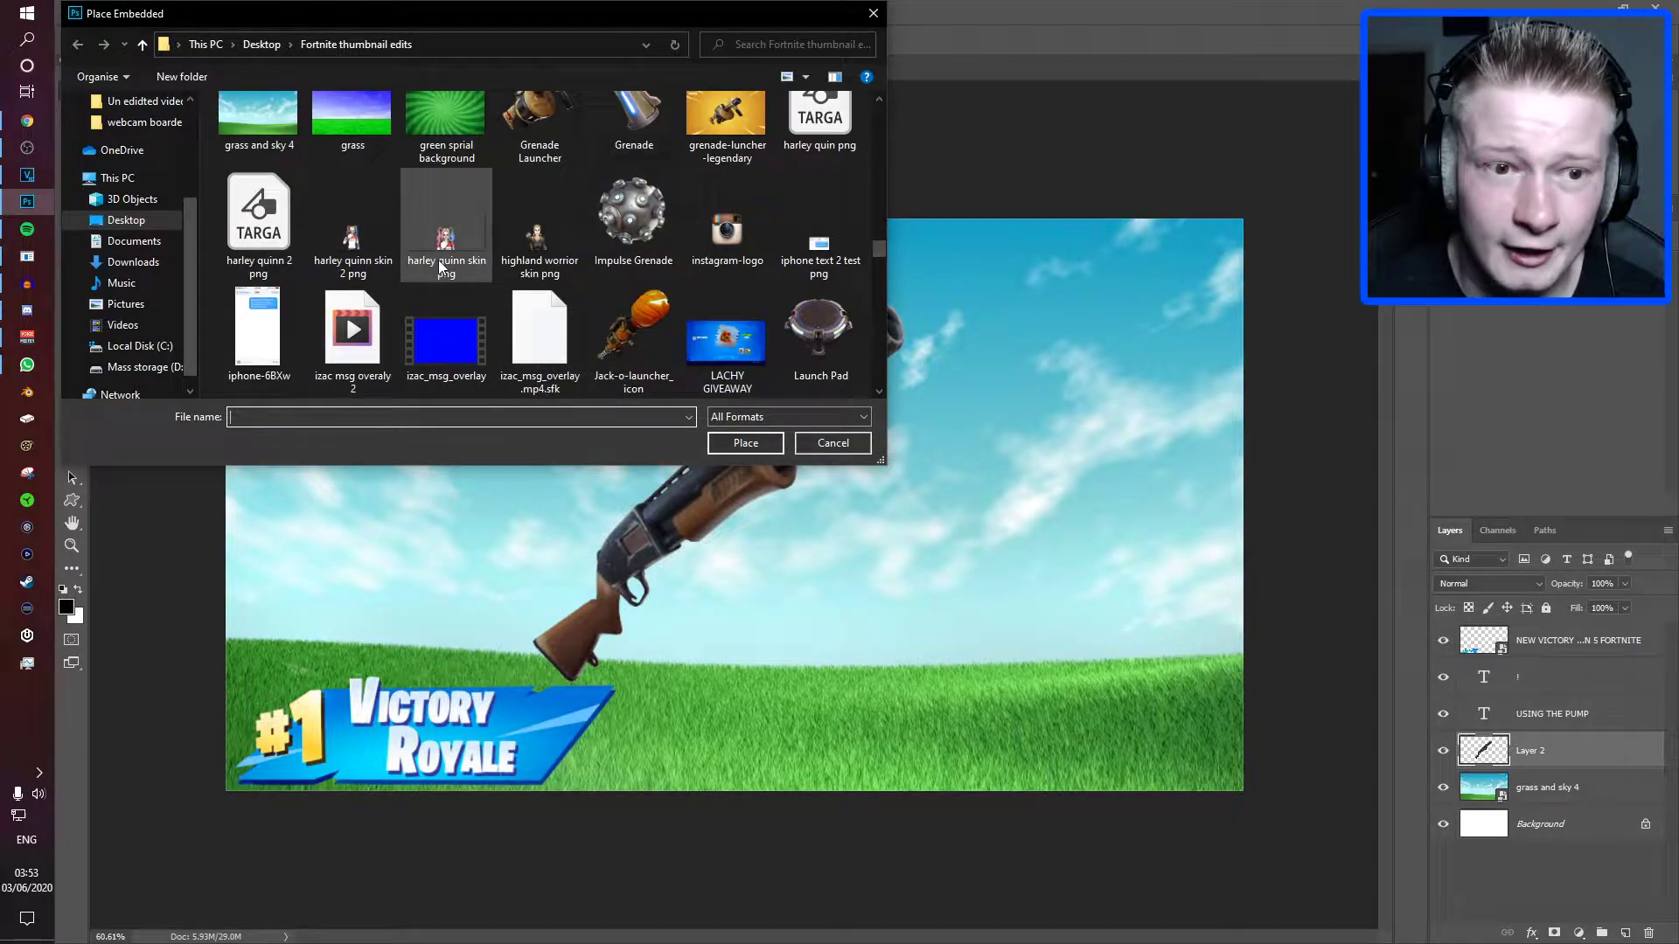
{"action": "scroll", "coordinate": [388, 263], "scroll_direction": "down", "scroll_amount": 2}
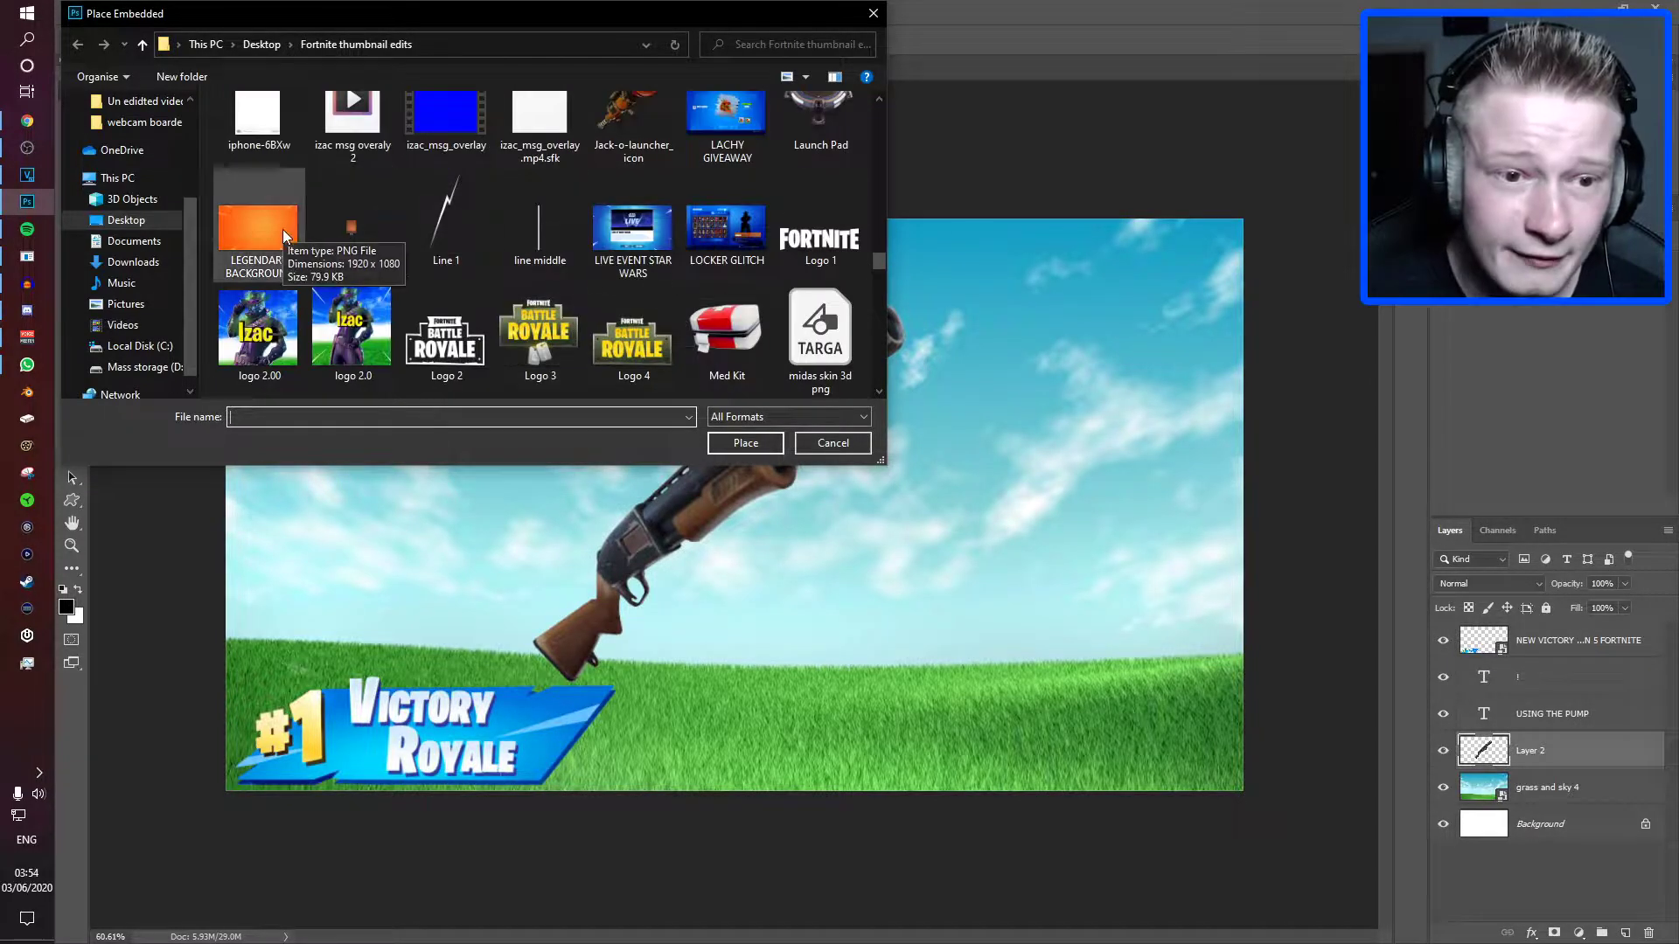
{"action": "scroll", "coordinate": [380, 320], "scroll_direction": "down", "scroll_amount": 1}
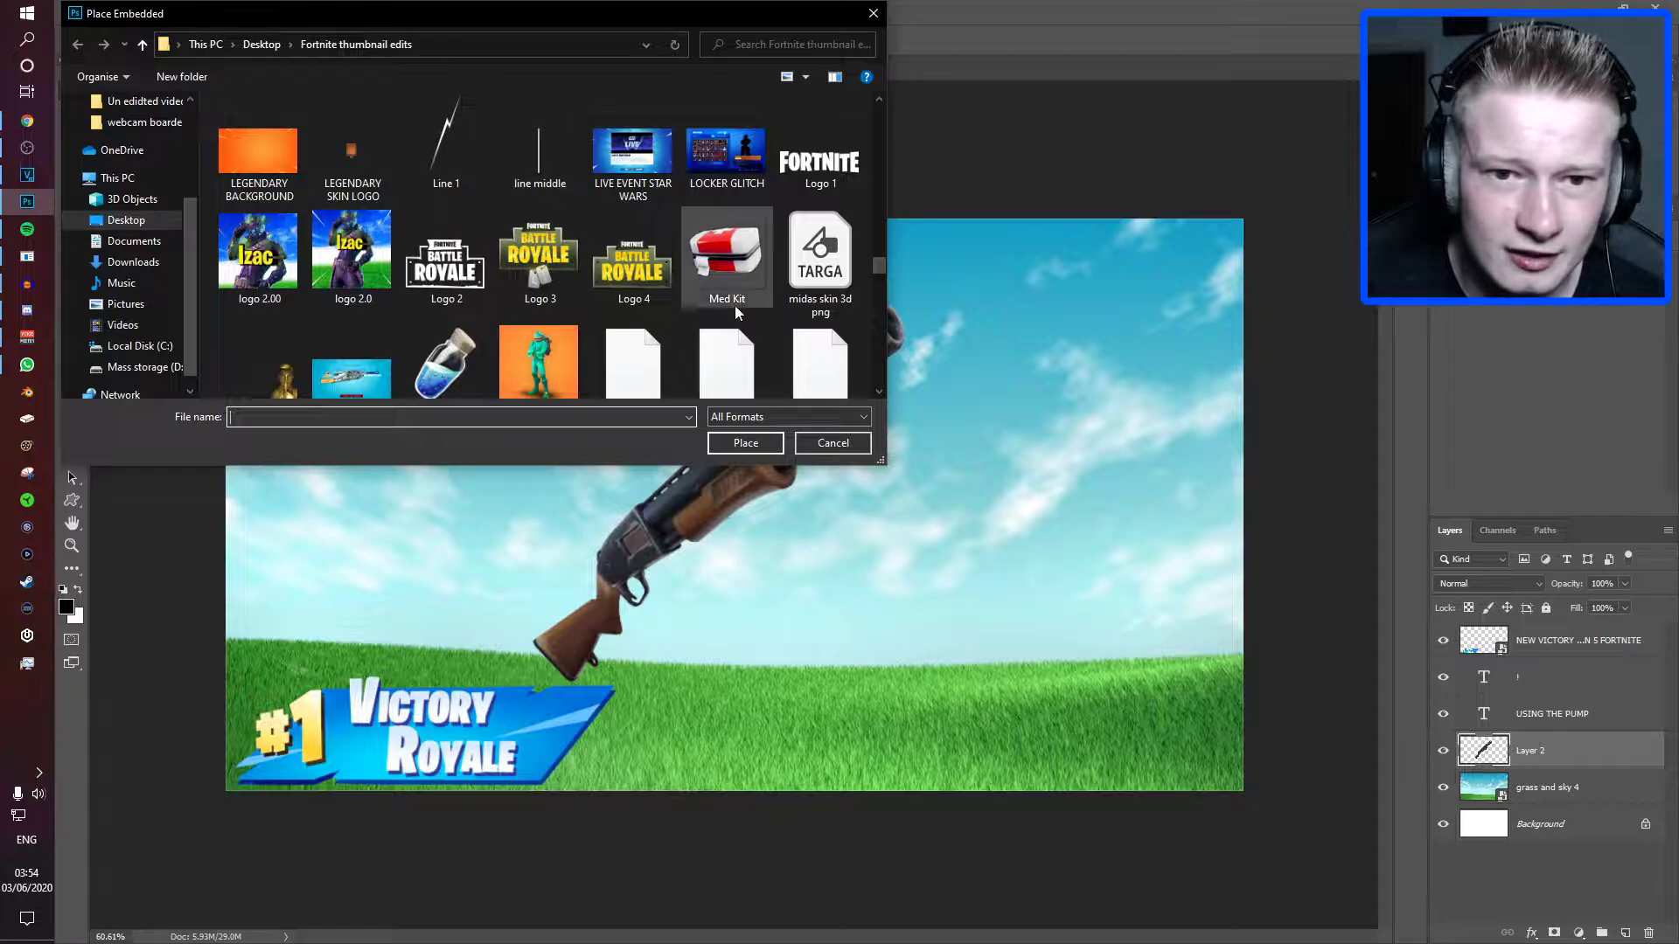
{"action": "scroll", "coordinate": [705, 300], "scroll_direction": "down", "scroll_amount": 15}
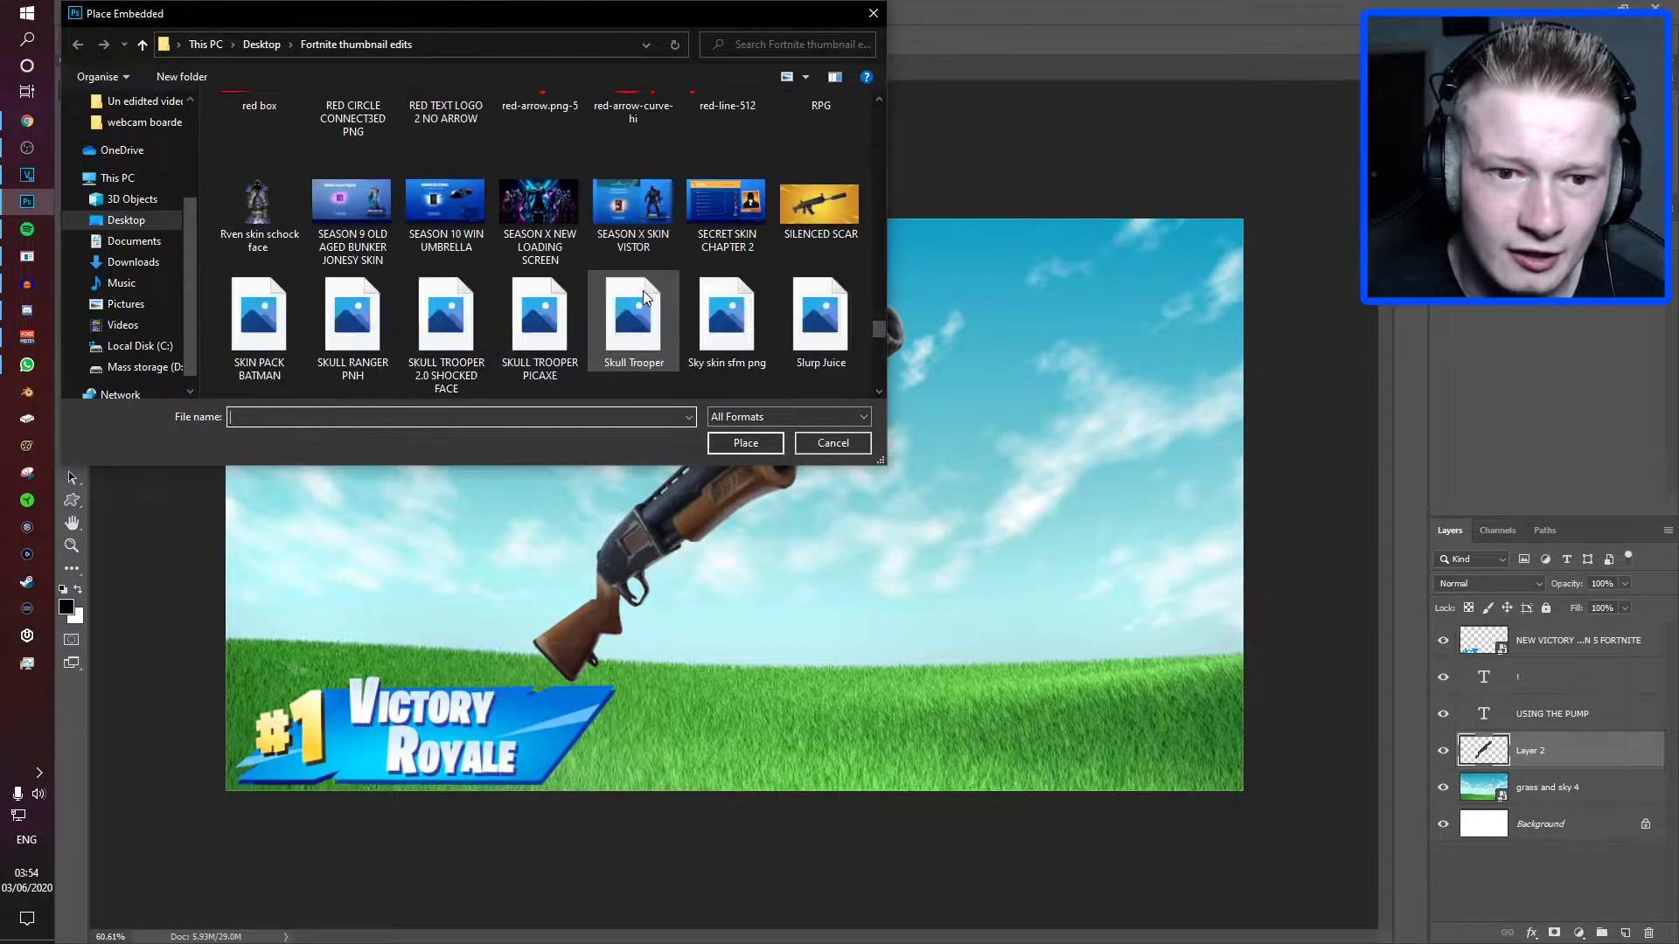
{"action": "scroll", "coordinate": [570, 298], "scroll_direction": "down", "scroll_amount": 3}
{"action": "scroll", "coordinate": [507, 280], "scroll_direction": "up", "scroll_amount": 2}
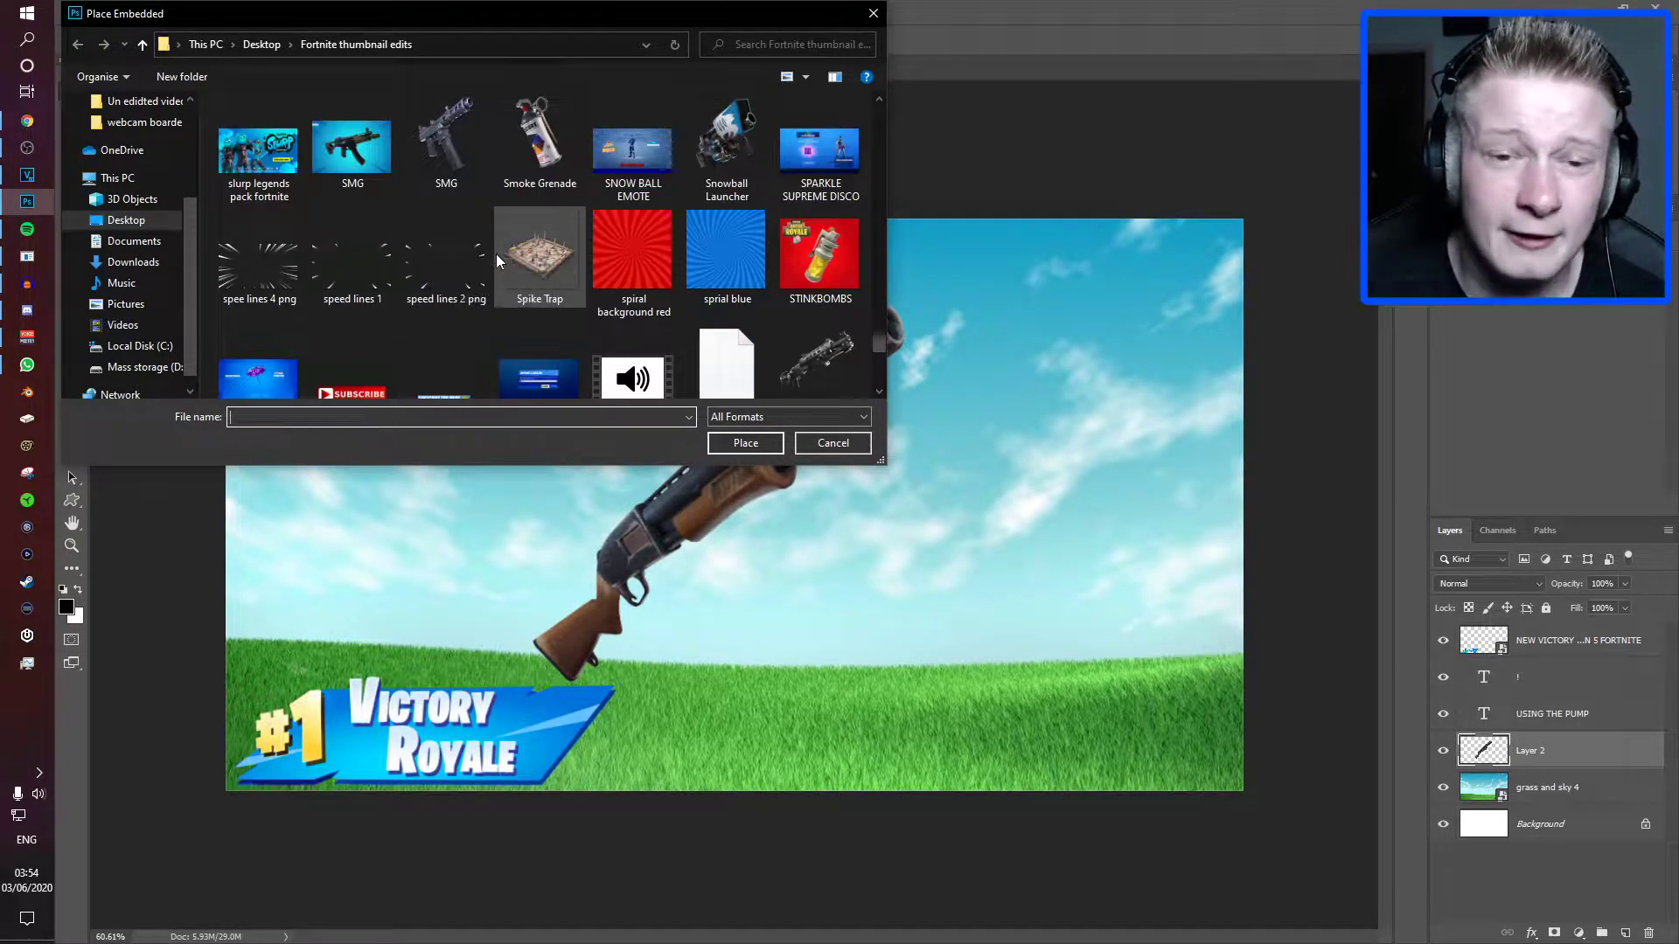
{"action": "scroll", "coordinate": [524, 280], "scroll_direction": "down", "scroll_amount": 2}
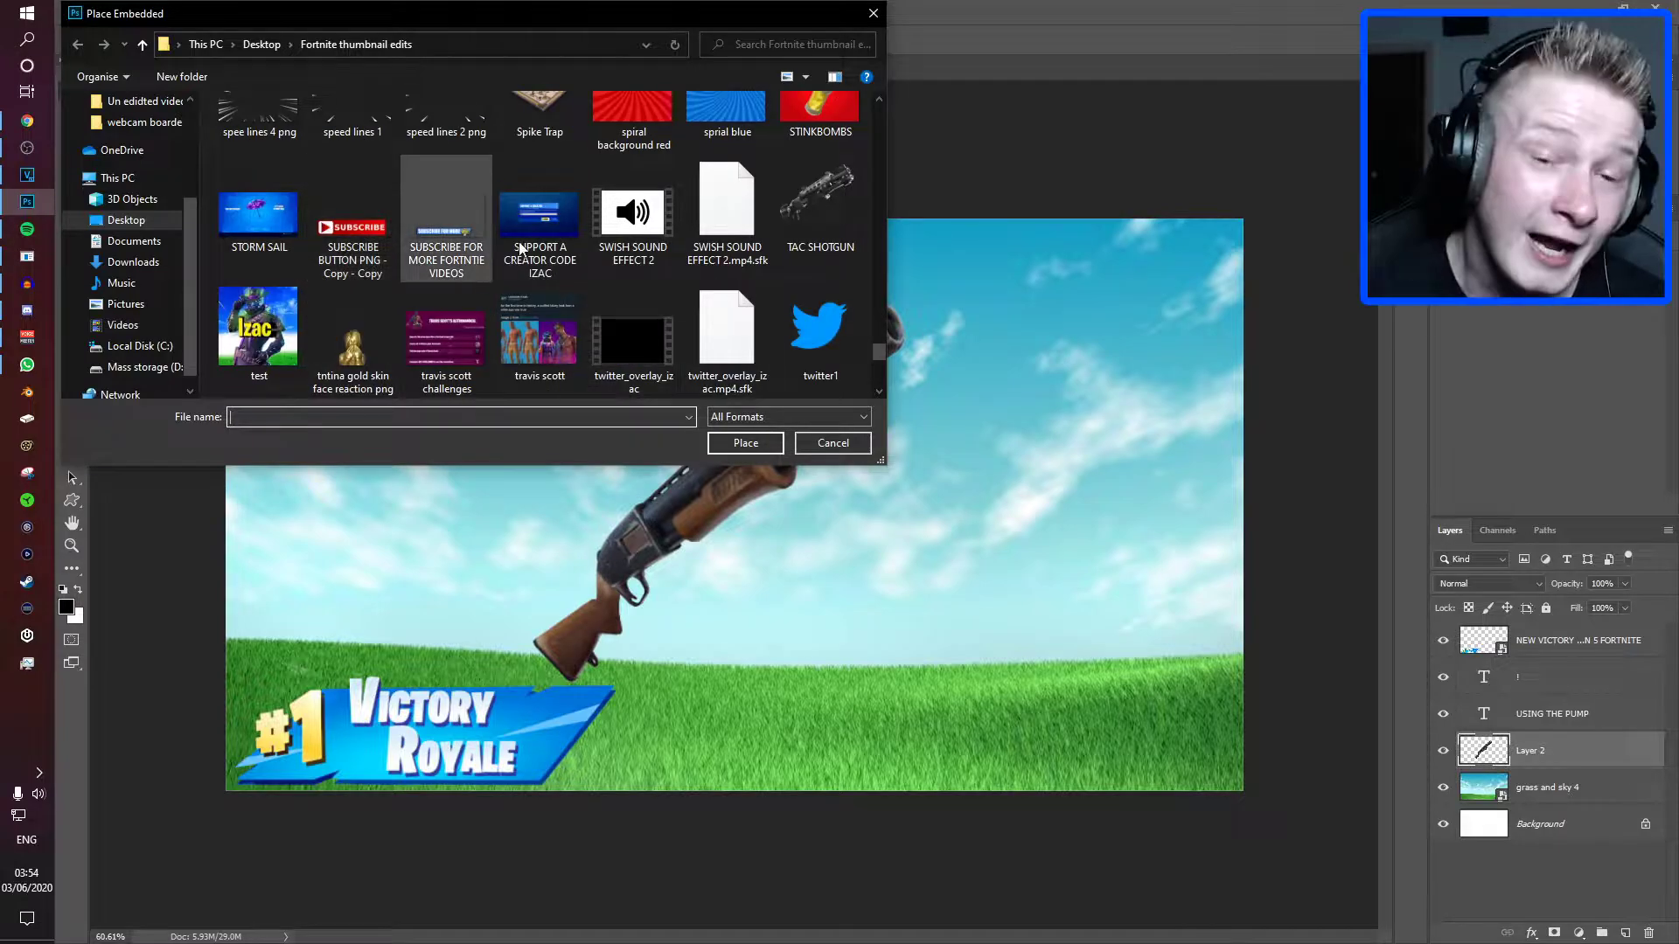
{"action": "scroll", "coordinate": [574, 306], "scroll_direction": "down", "scroll_amount": 5}
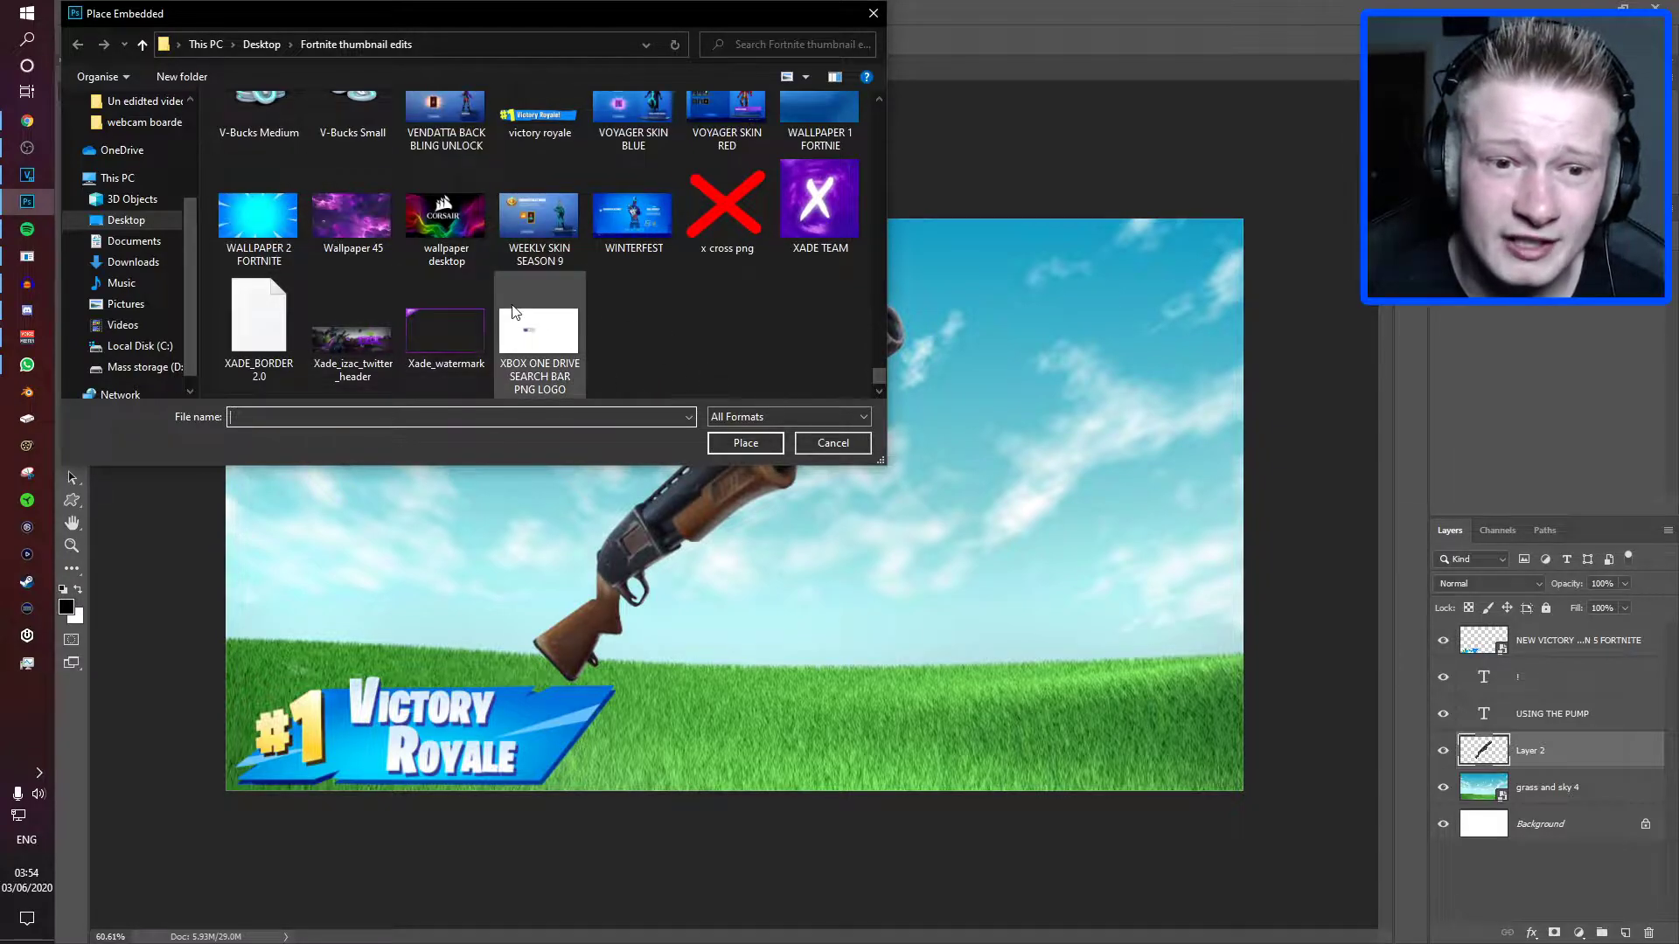
{"action": "left_click", "coordinate": [833, 442]}
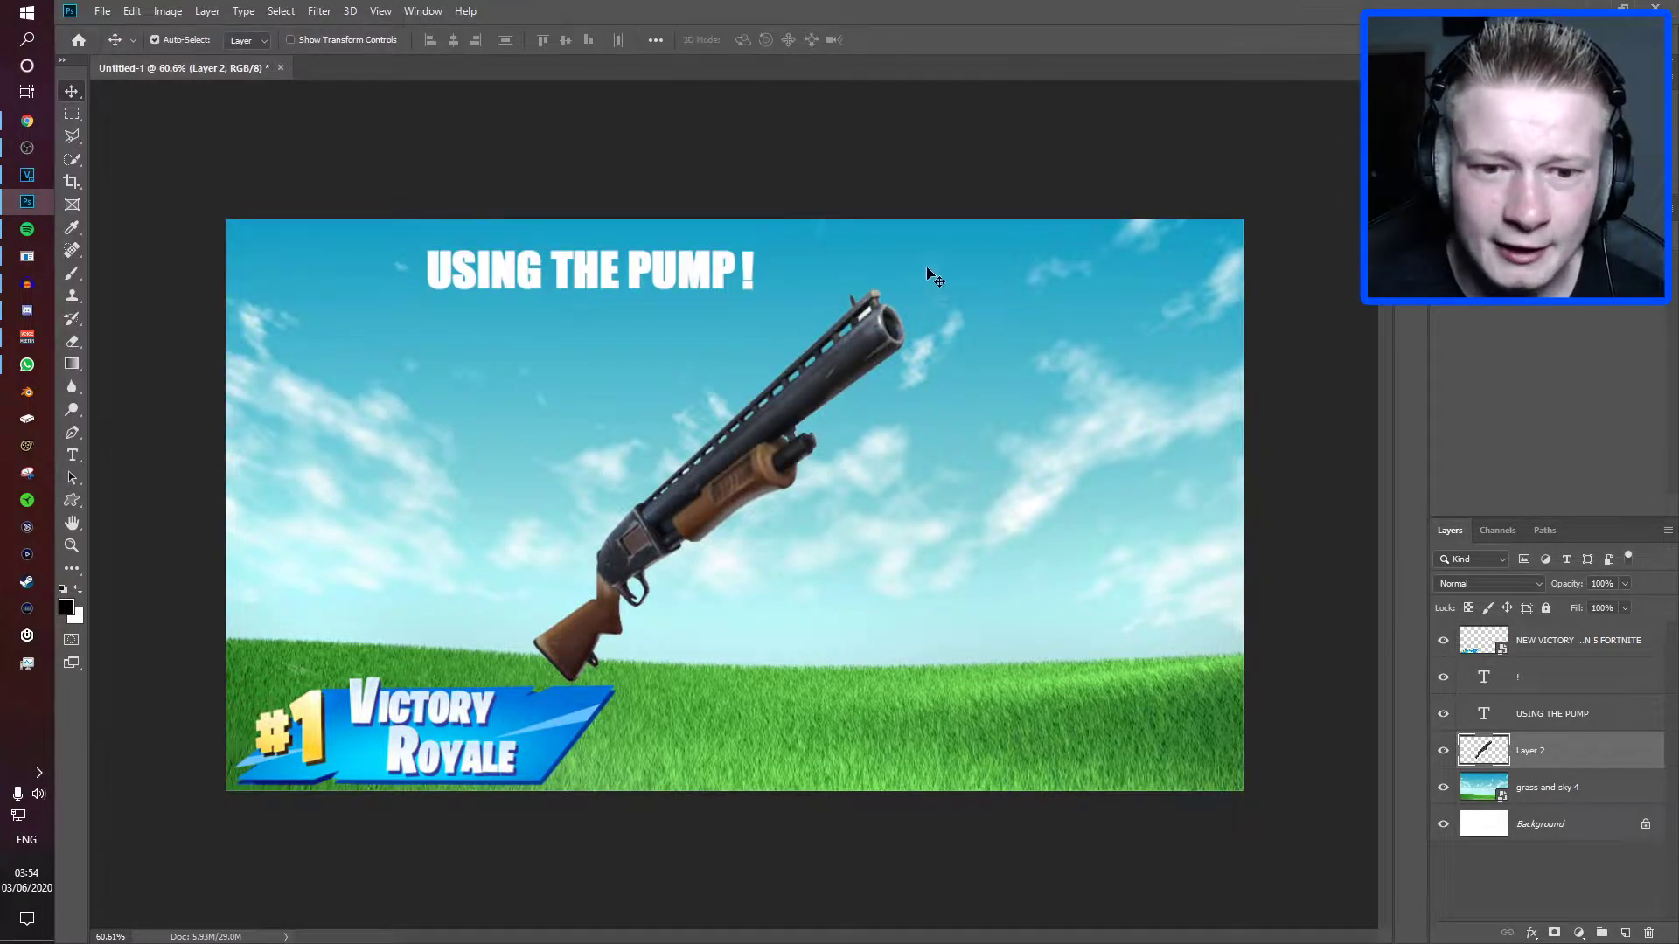
- Nudge the shotgun slightly left and trace the white patch between its top rail and barrel near the muzzle with a Pen path
{"action": "left_click_drag", "start_coordinate": [775, 424], "coordinate": [763, 424]}
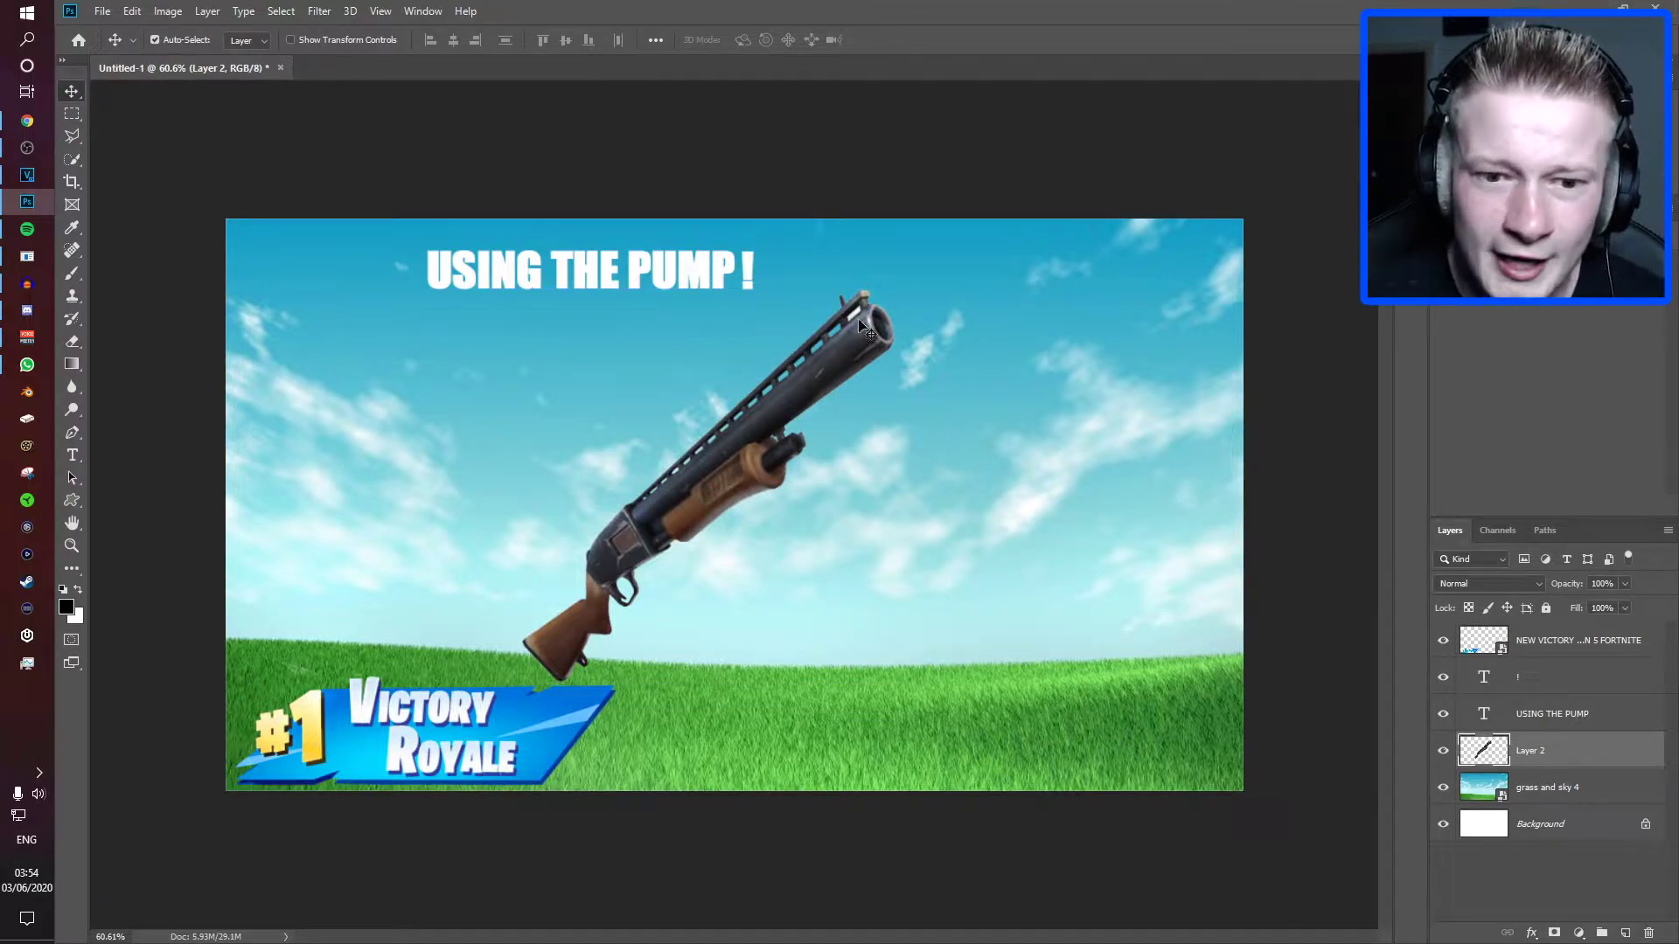
{"action": "scroll", "coordinate": [860, 324], "scroll_direction": "up", "scroll_amount": 10}
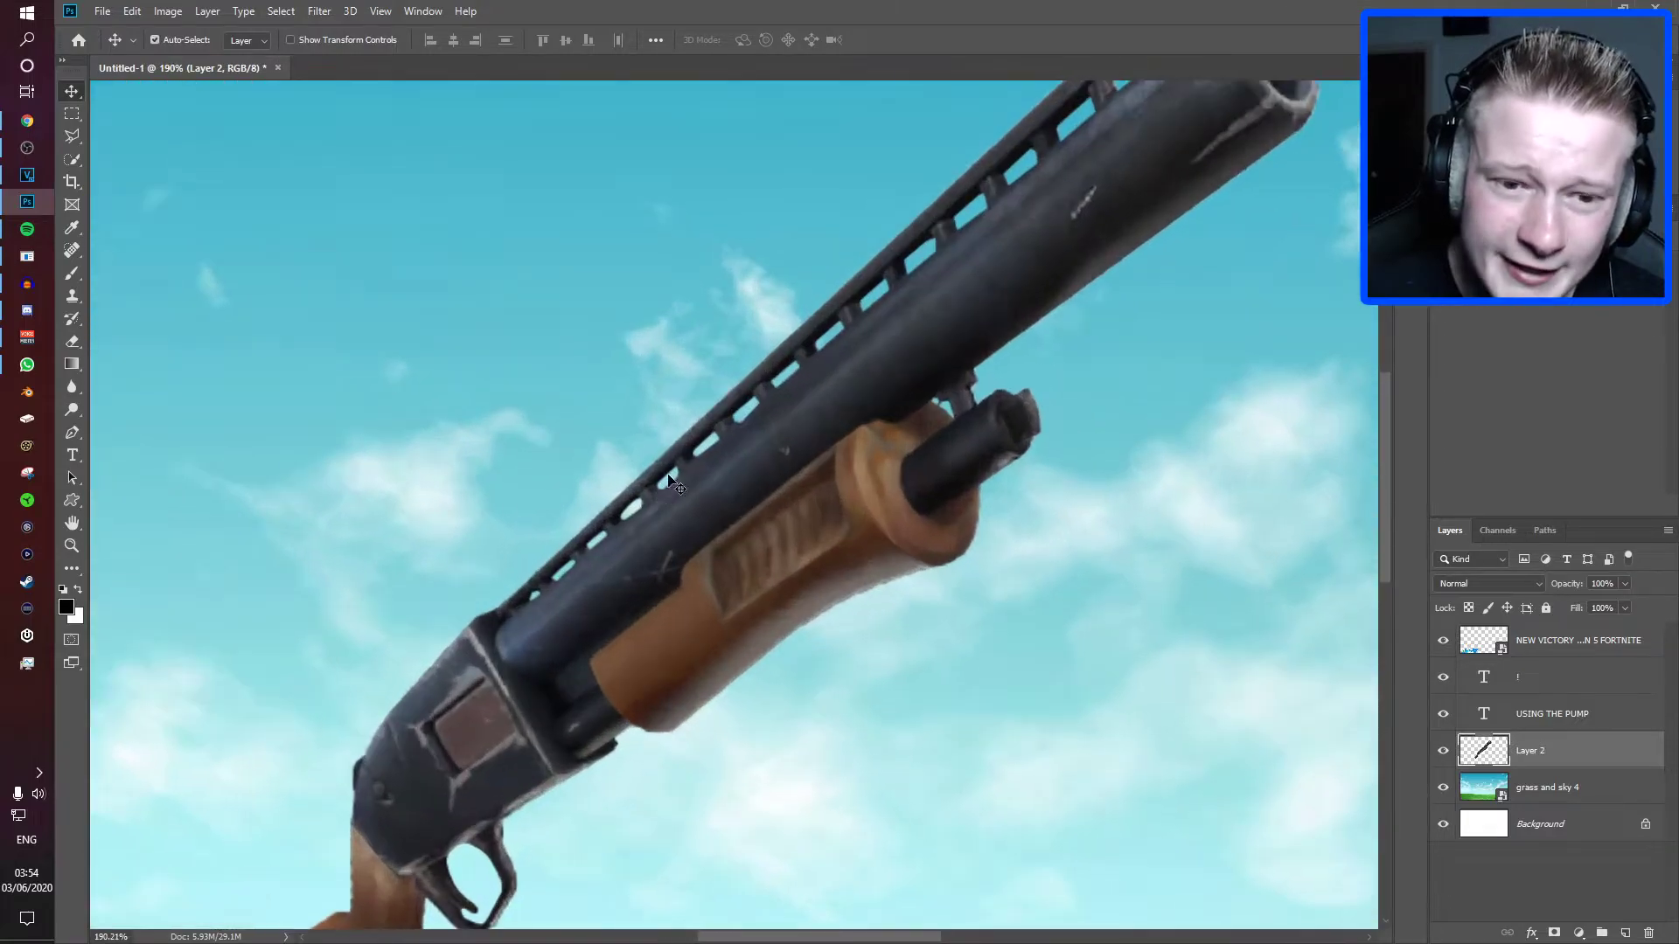
{"action": "scroll", "coordinate": [705, 479], "scroll_direction": "down", "scroll_amount": 6}
{"action": "scroll", "coordinate": [962, 218], "scroll_direction": "up", "scroll_amount": 6}
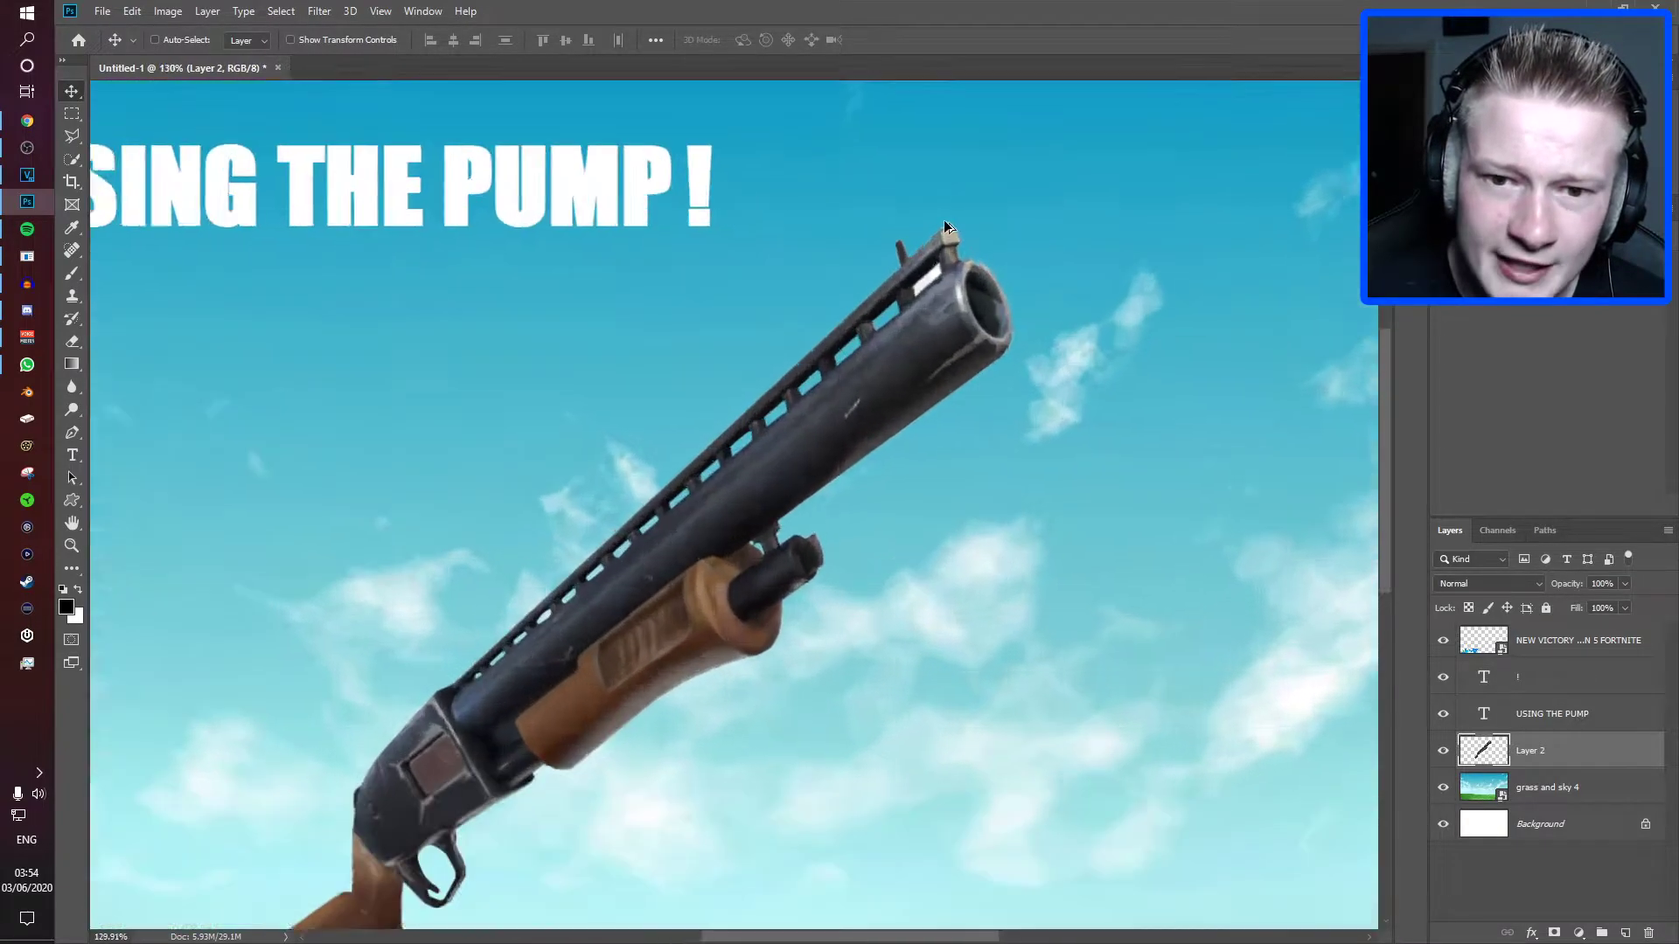
{"action": "scroll", "coordinate": [910, 323], "scroll_direction": "up", "scroll_amount": 2}
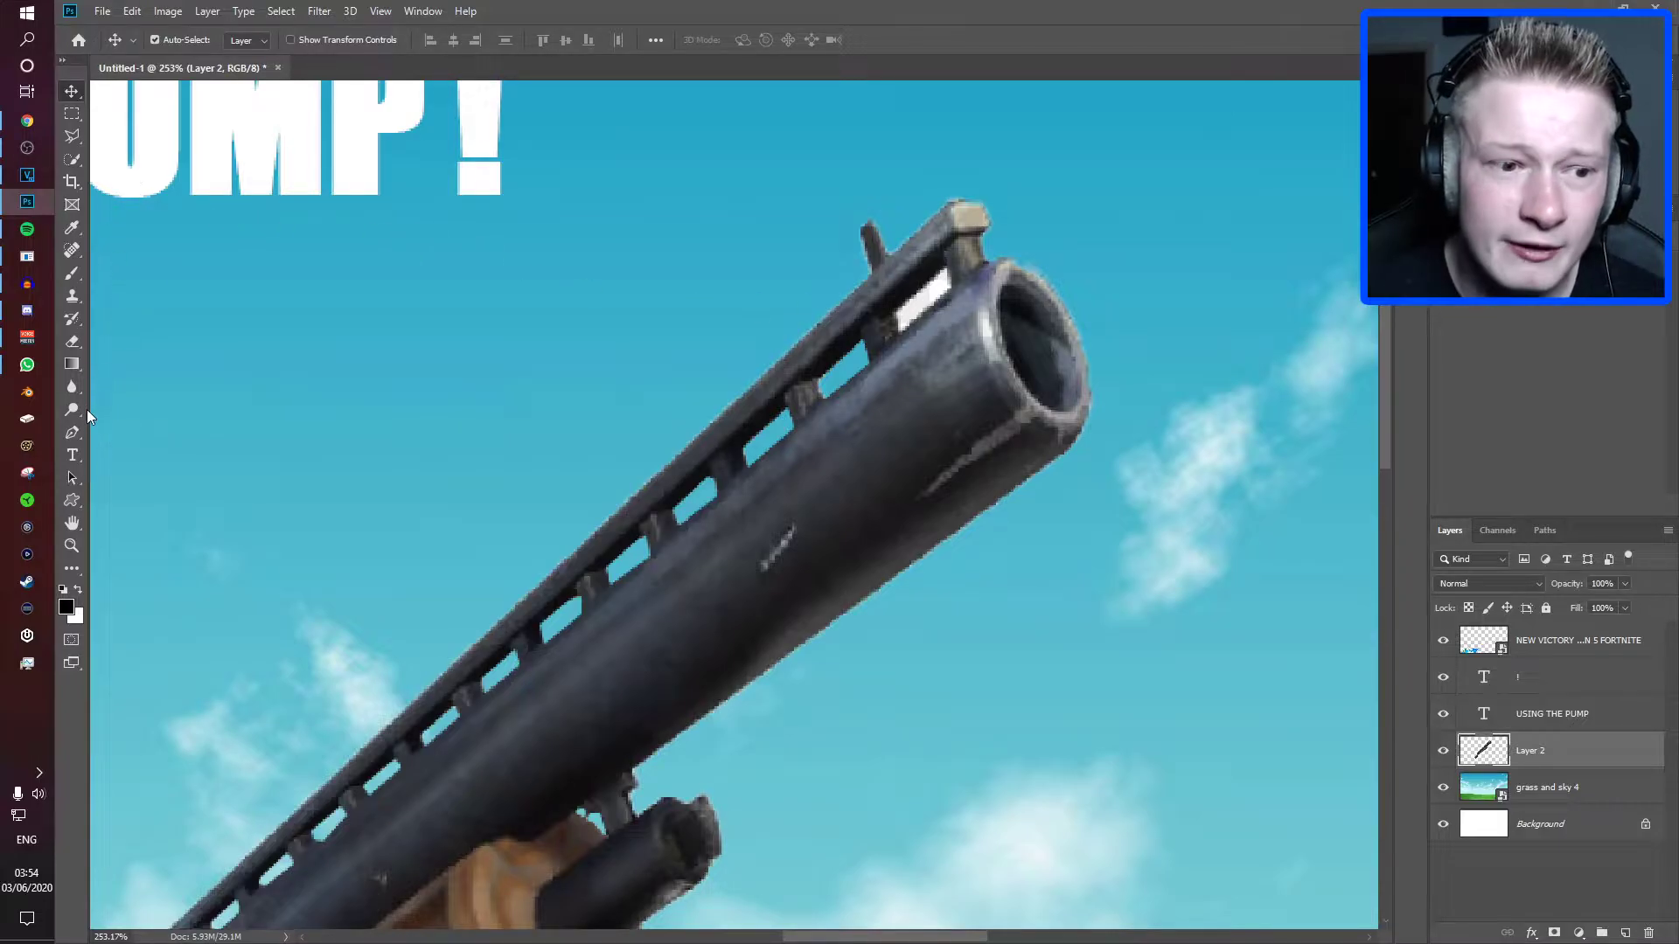
{"action": "left_click", "coordinate": [72, 435]}
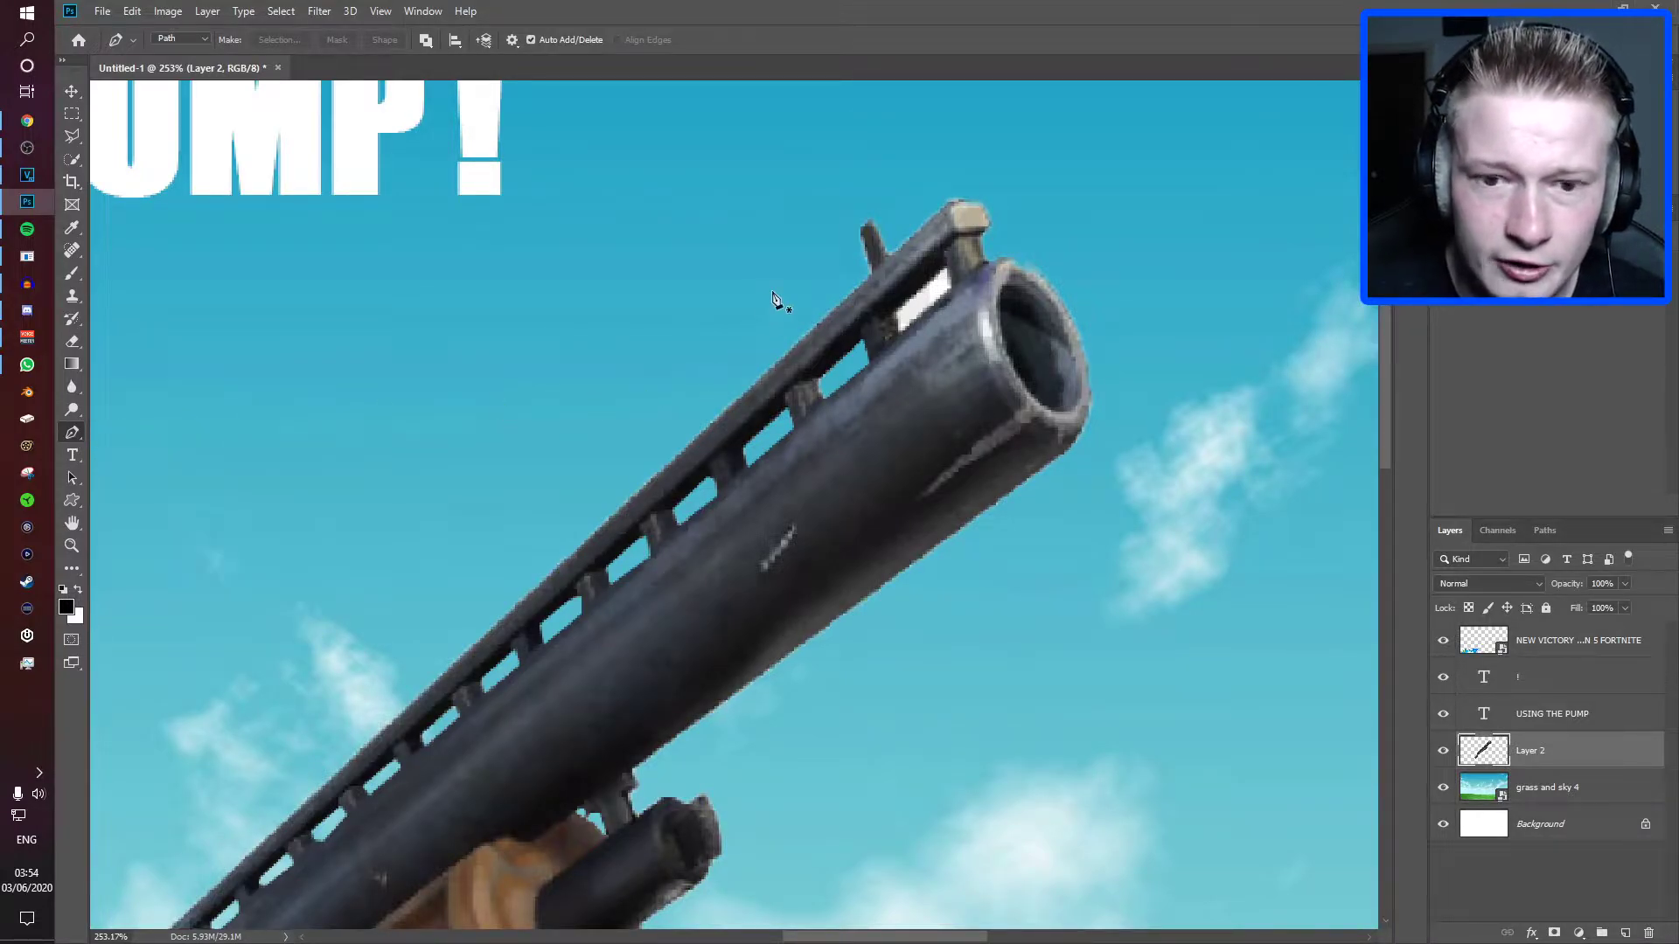
{"action": "scroll", "coordinate": [854, 327], "scroll_direction": "up", "scroll_amount": 3}
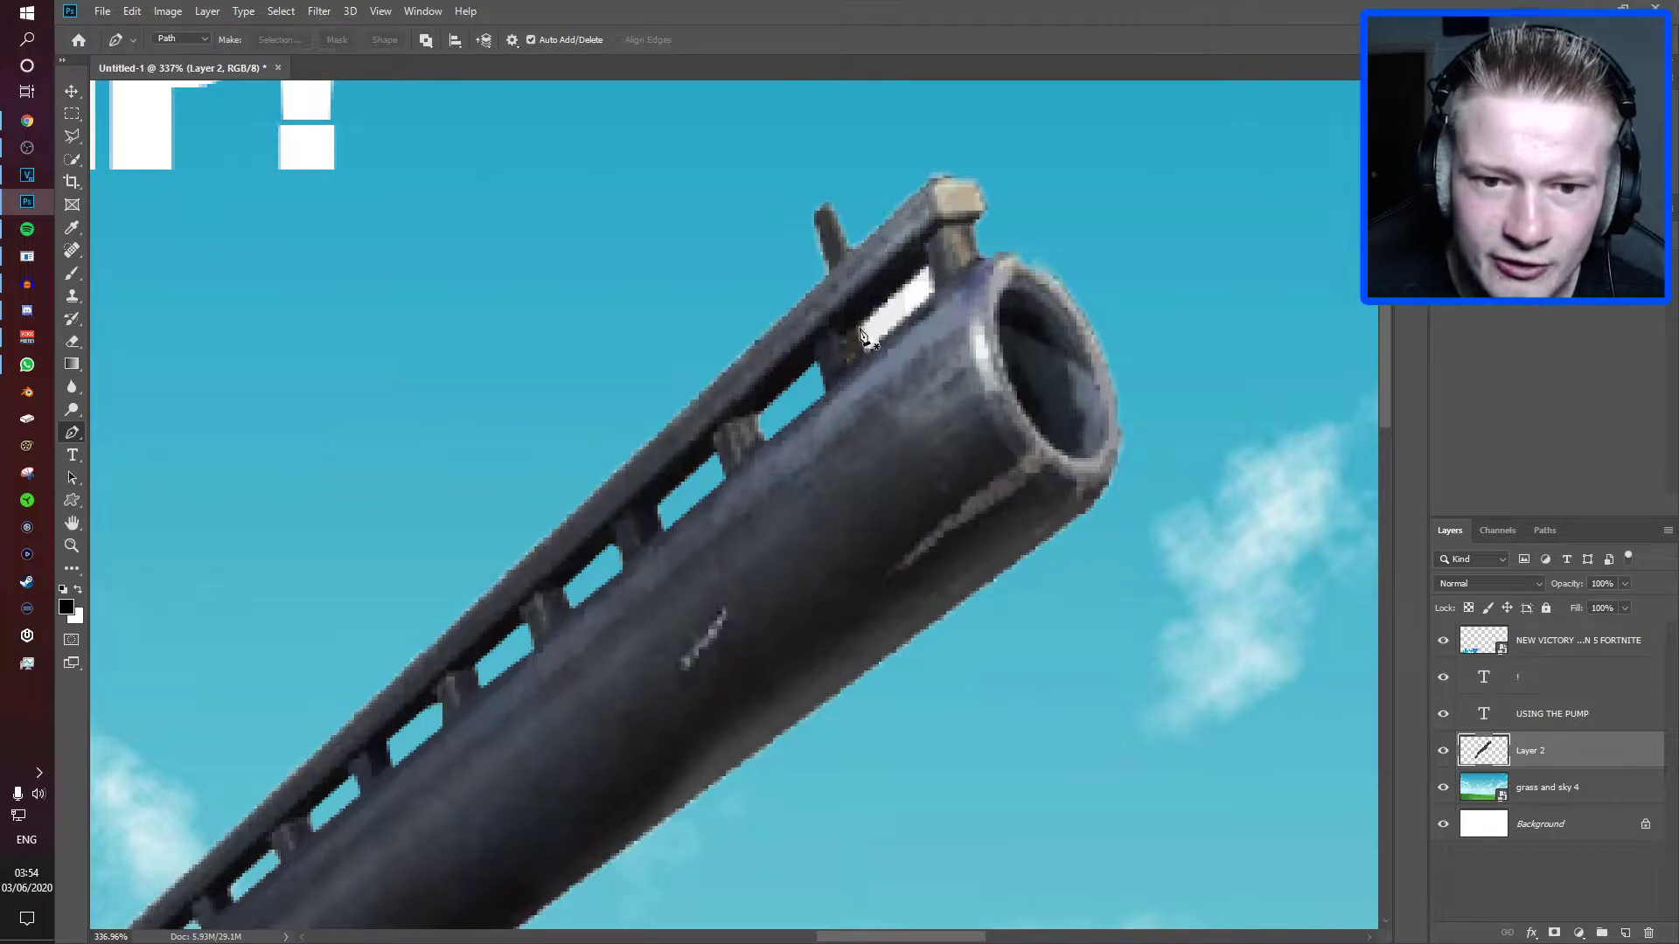
{"action": "left_click", "coordinate": [858, 327]}
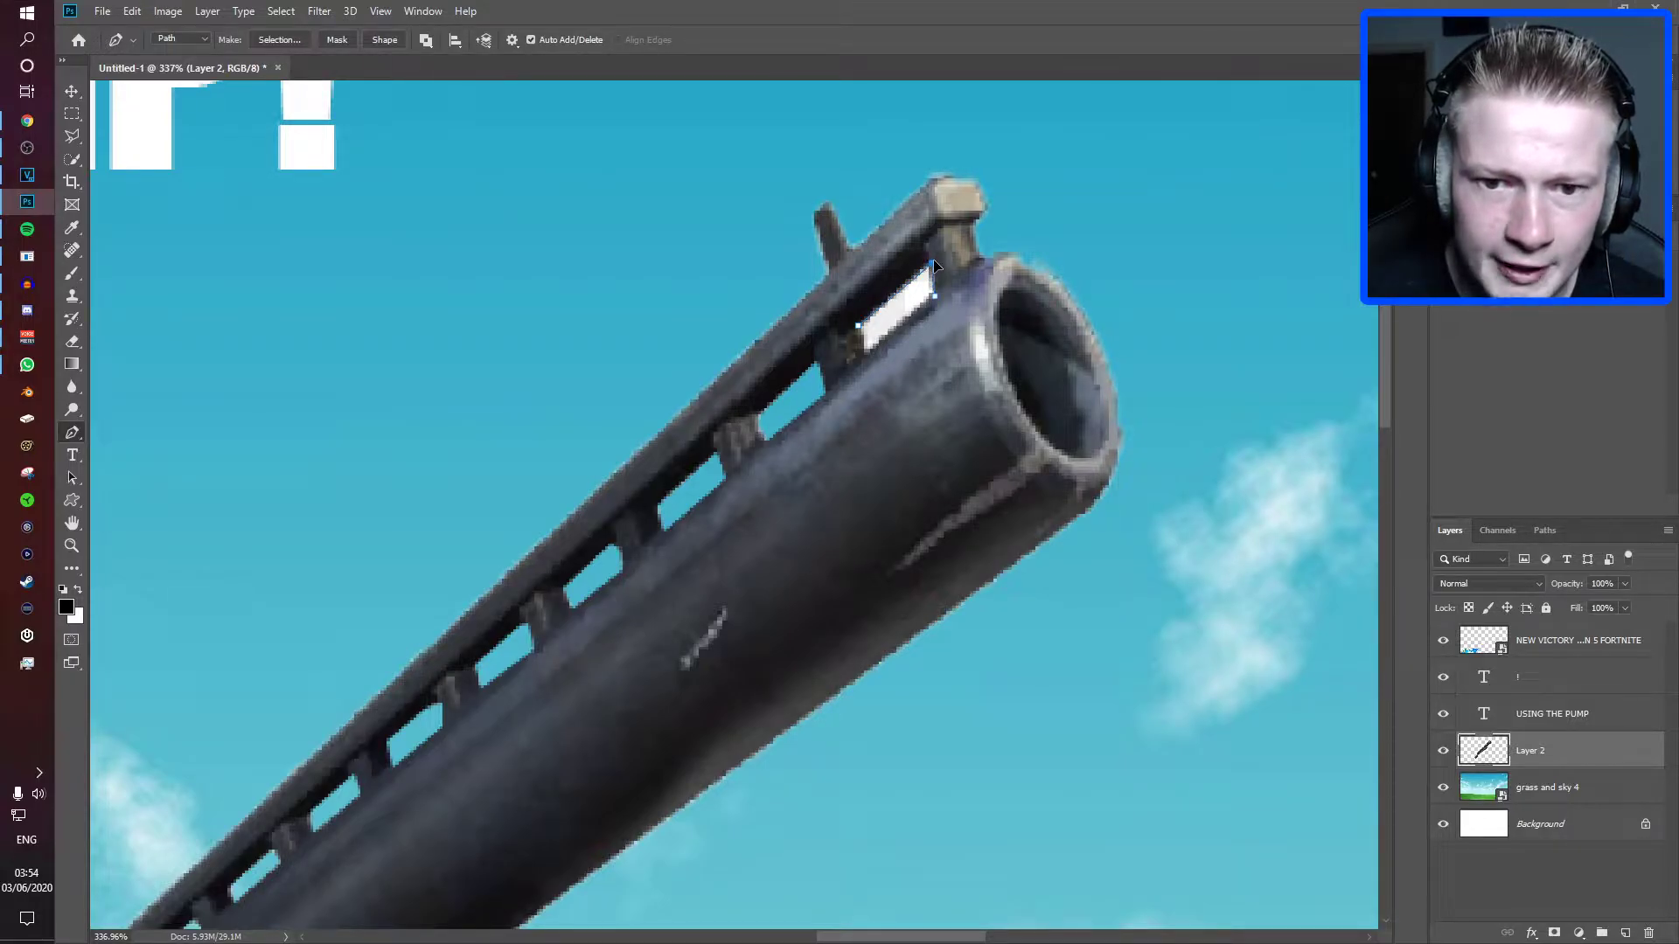
- Turn the path into a new anti-aliased selection with a 0-pixel feather radius and delete the white patch inside it
{"action": "right_click", "coordinate": [879, 330]}
{"action": "left_click", "coordinate": [915, 402]}
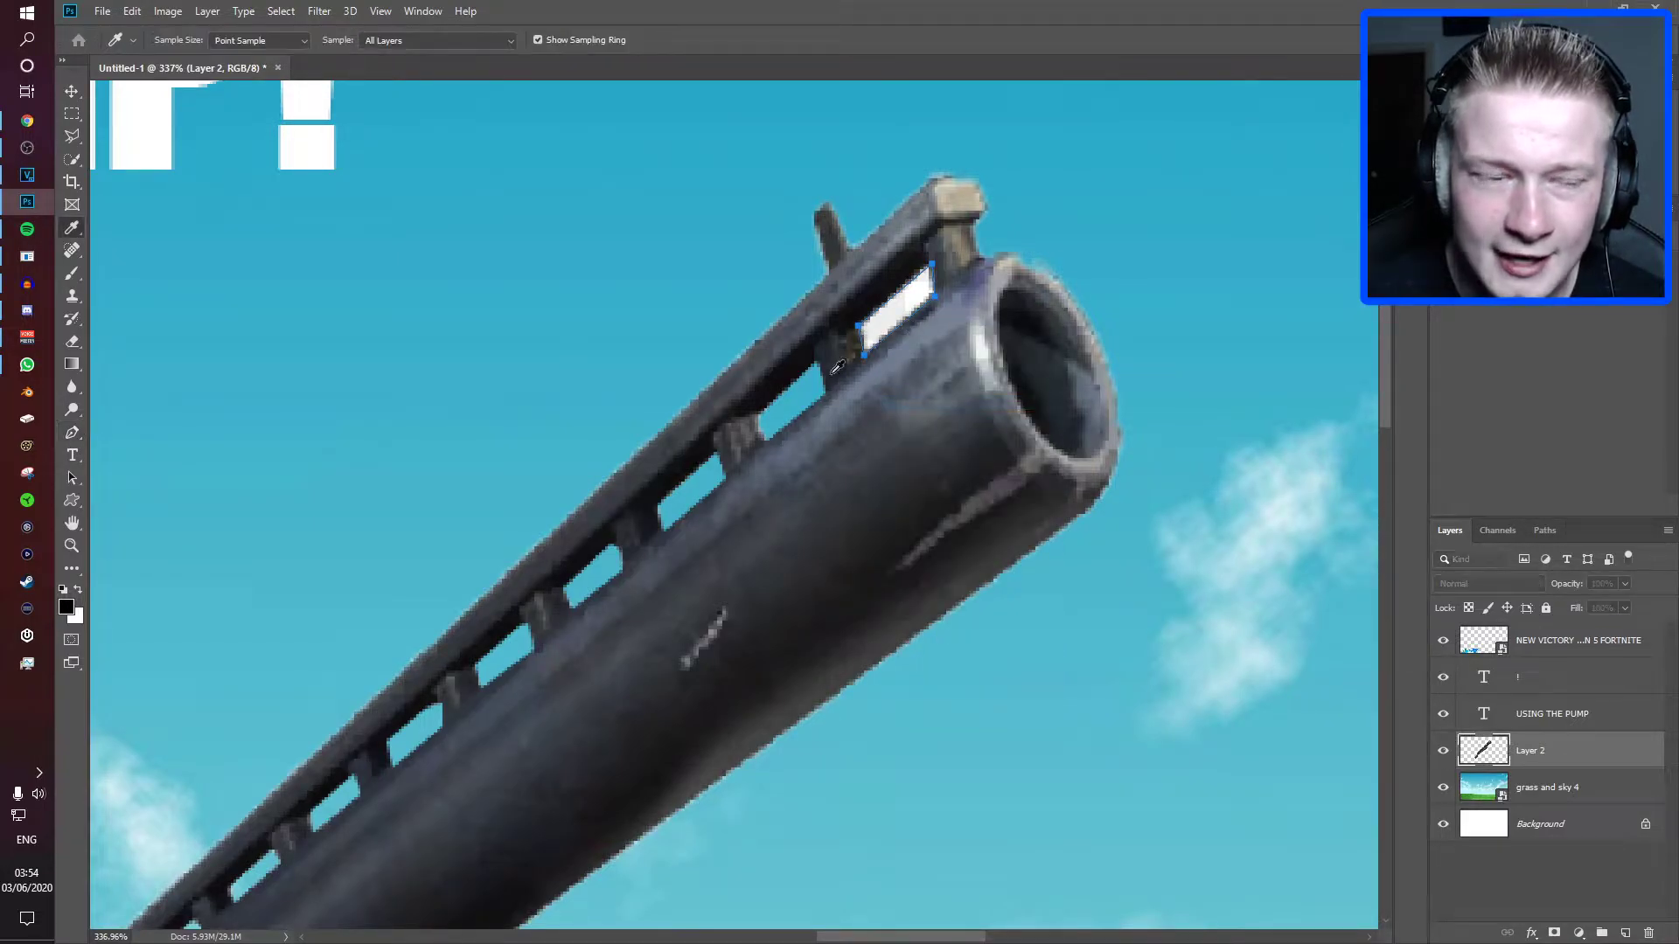
{"action": "left_click_drag", "start_coordinate": [472, 219], "coordinate": [716, 224]}
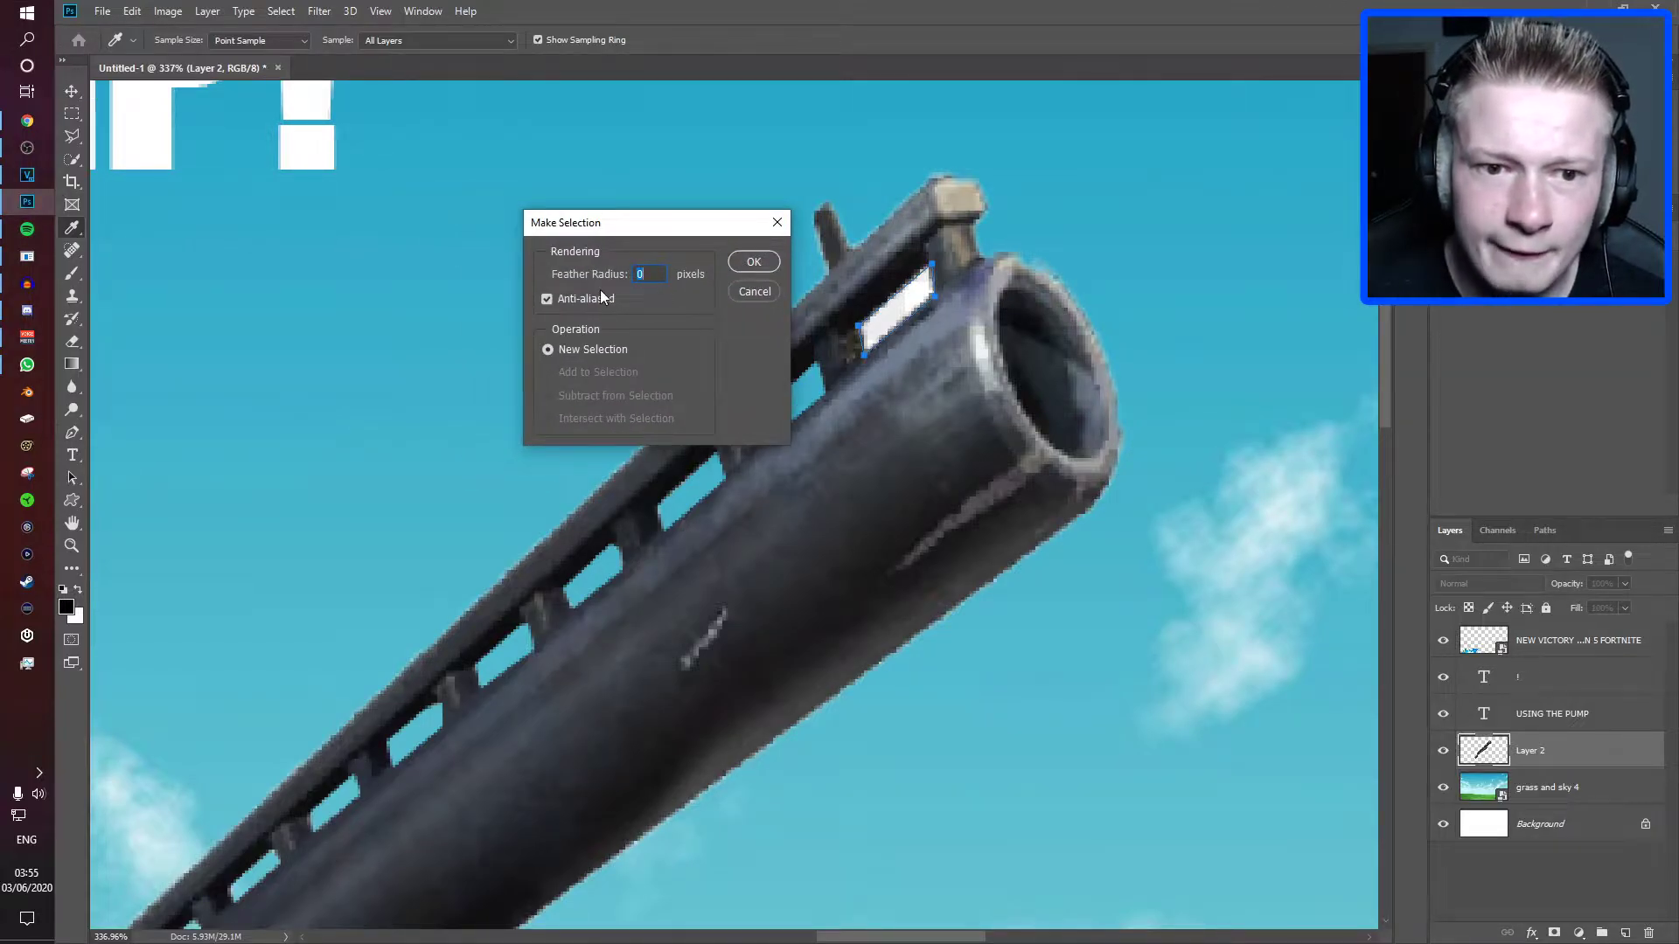
{"action": "left_click", "coordinate": [750, 263]}
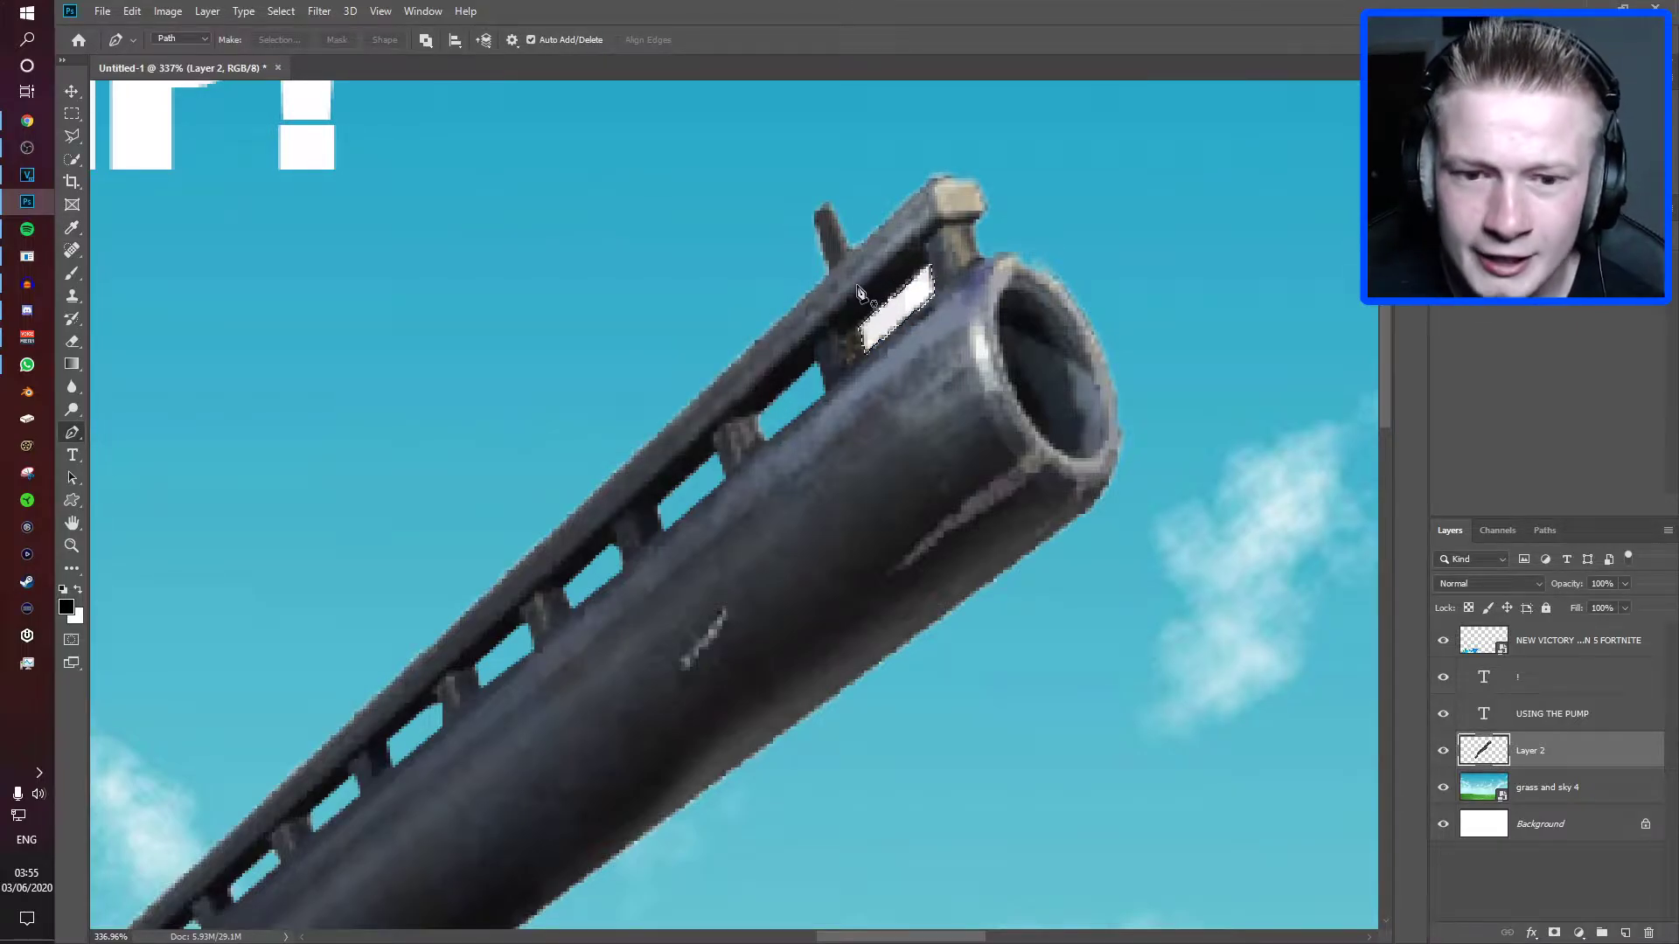
{"action": "key", "text": "Delete"}
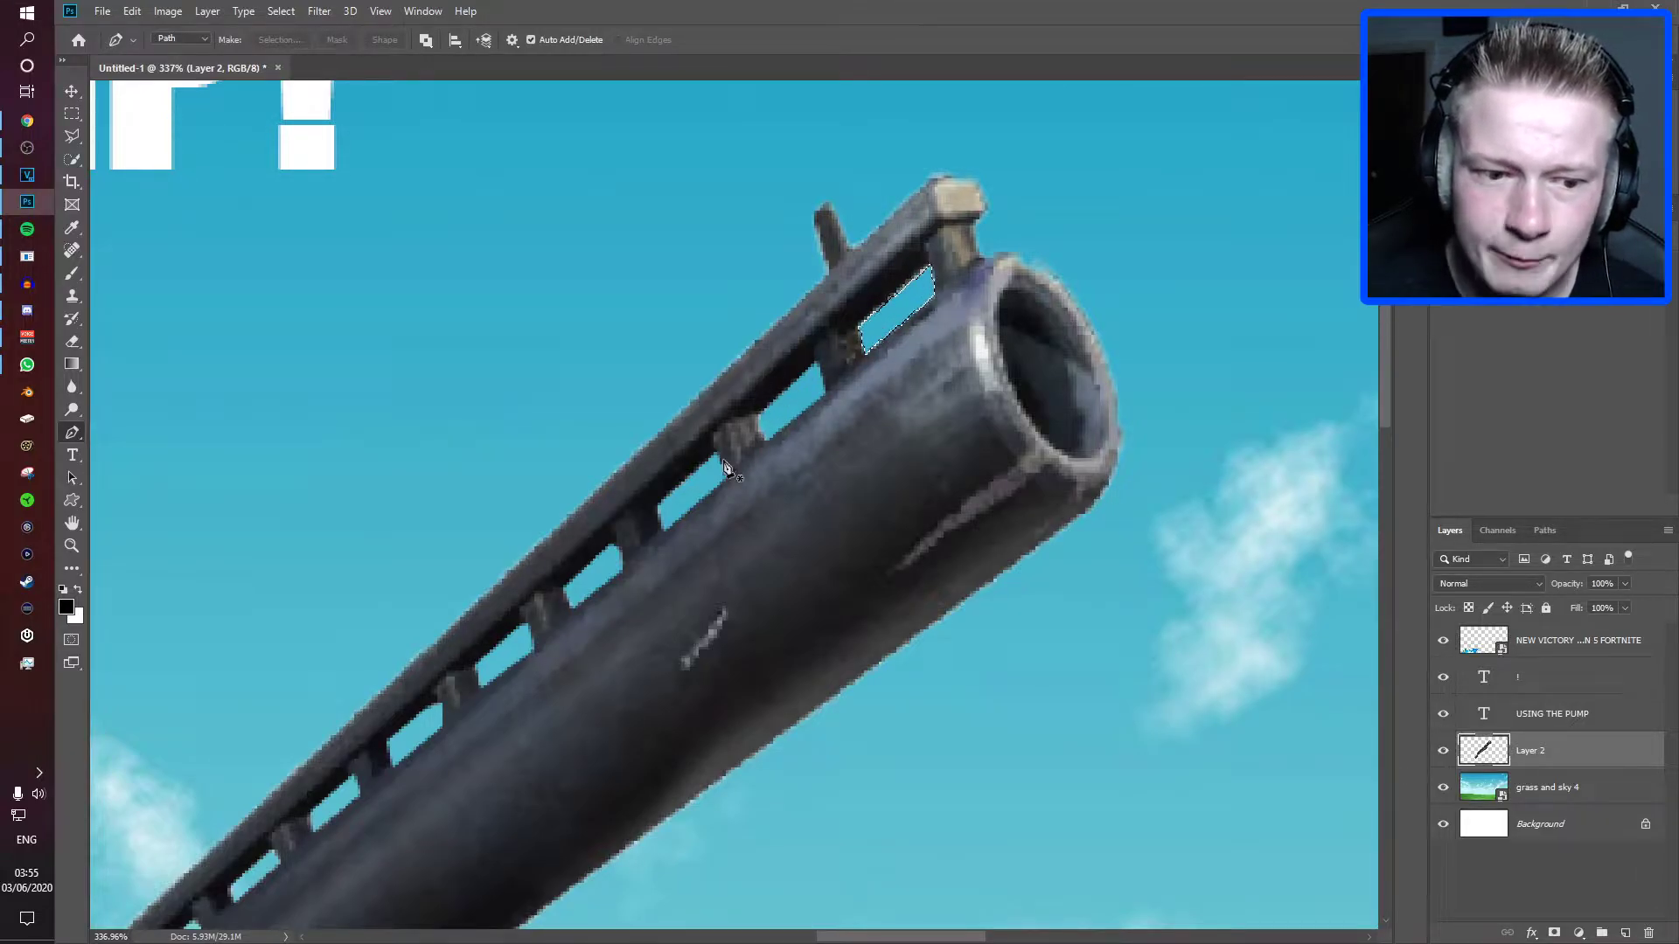
- Move the shotgun left and slightly down, so its stock meets the Victory Royale banner
{"action": "scroll", "coordinate": [717, 481], "scroll_direction": "down", "scroll_amount": 5}
{"action": "scroll", "coordinate": [464, 678], "scroll_direction": "down", "scroll_amount": 3}
{"action": "scroll", "coordinate": [427, 718], "scroll_direction": "up", "scroll_amount": 5}
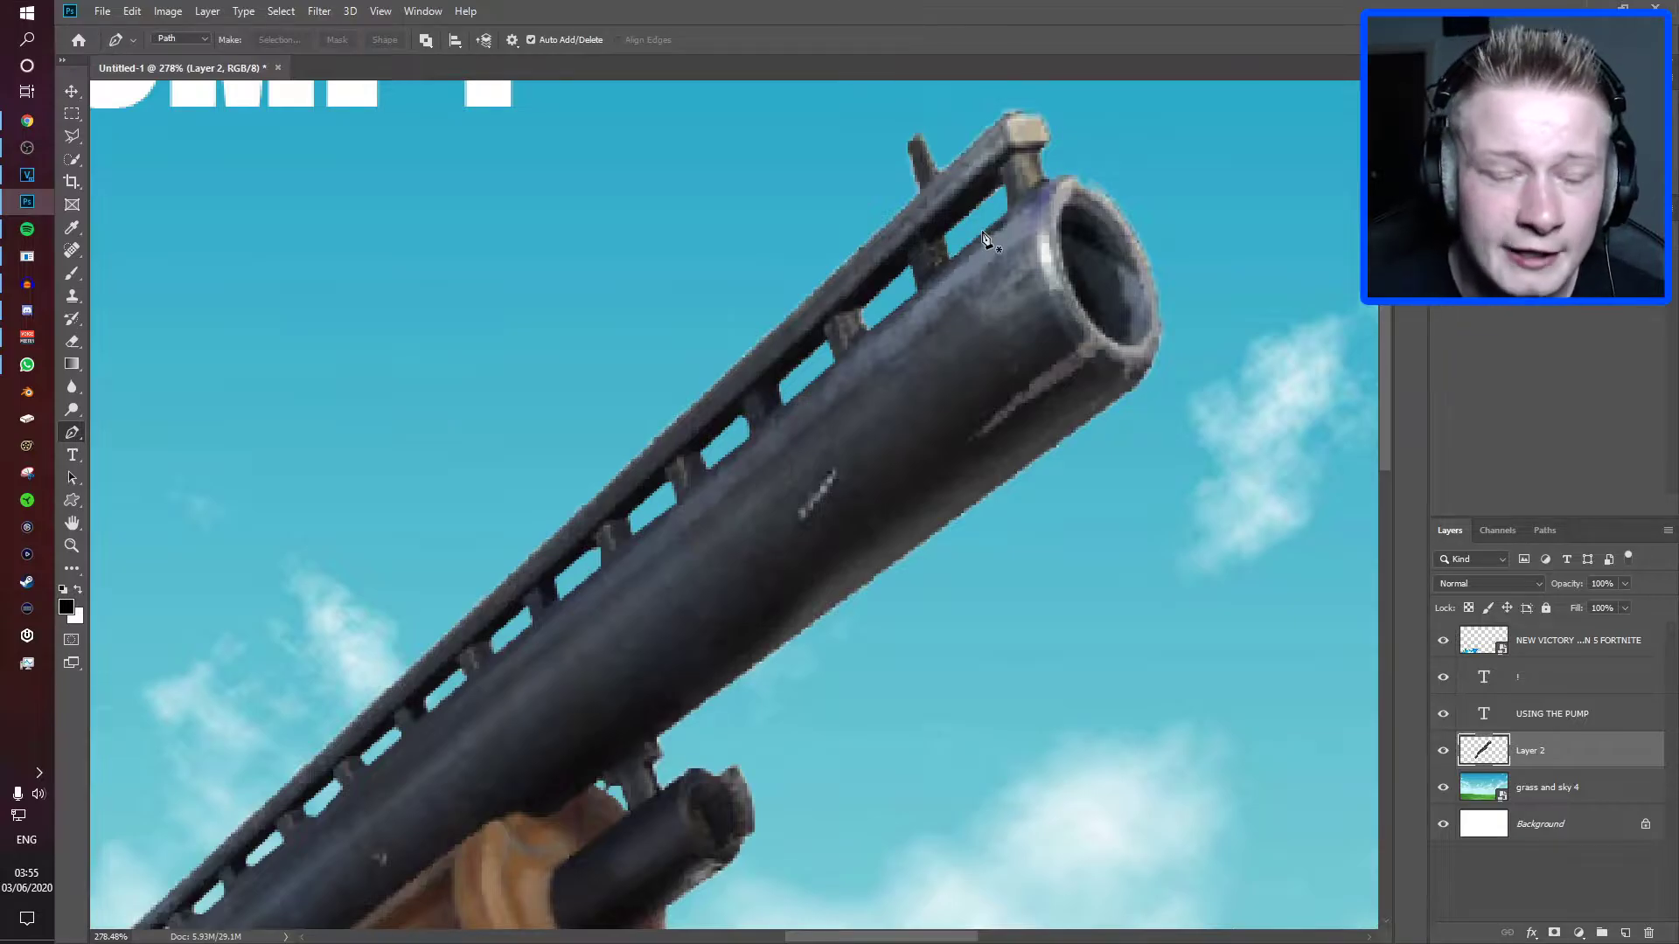
{"action": "scroll", "coordinate": [969, 266], "scroll_direction": "down", "scroll_amount": 5}
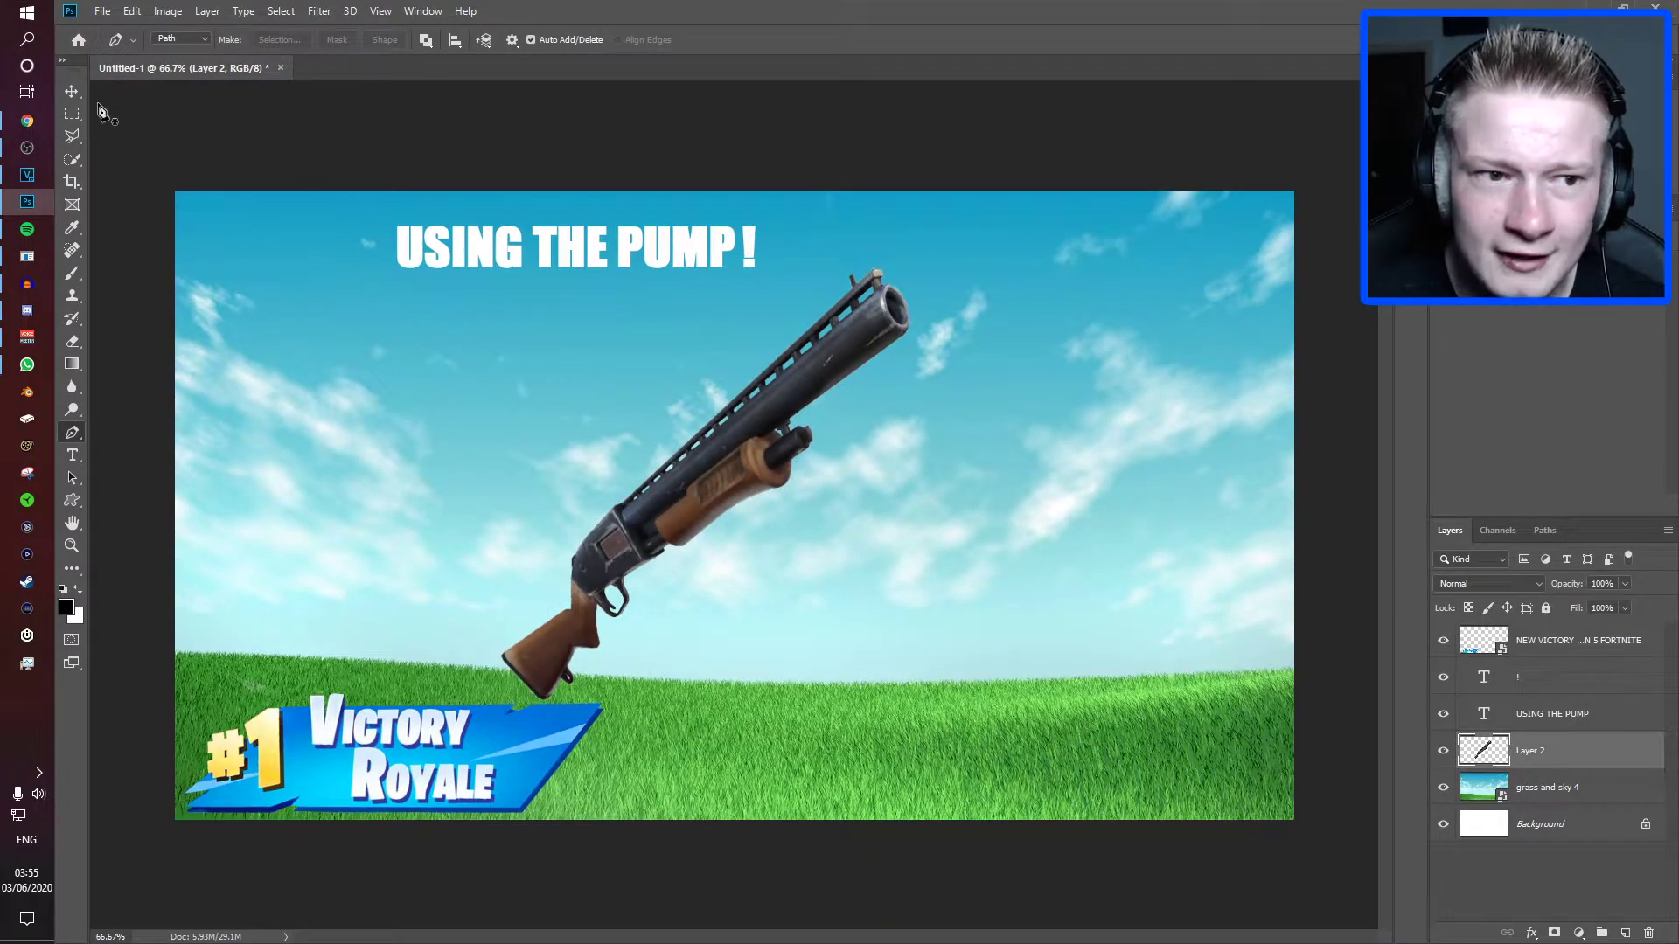
{"action": "key", "text": "v"}
{"action": "left_click_drag", "start_coordinate": [733, 455], "coordinate": [698, 462]}
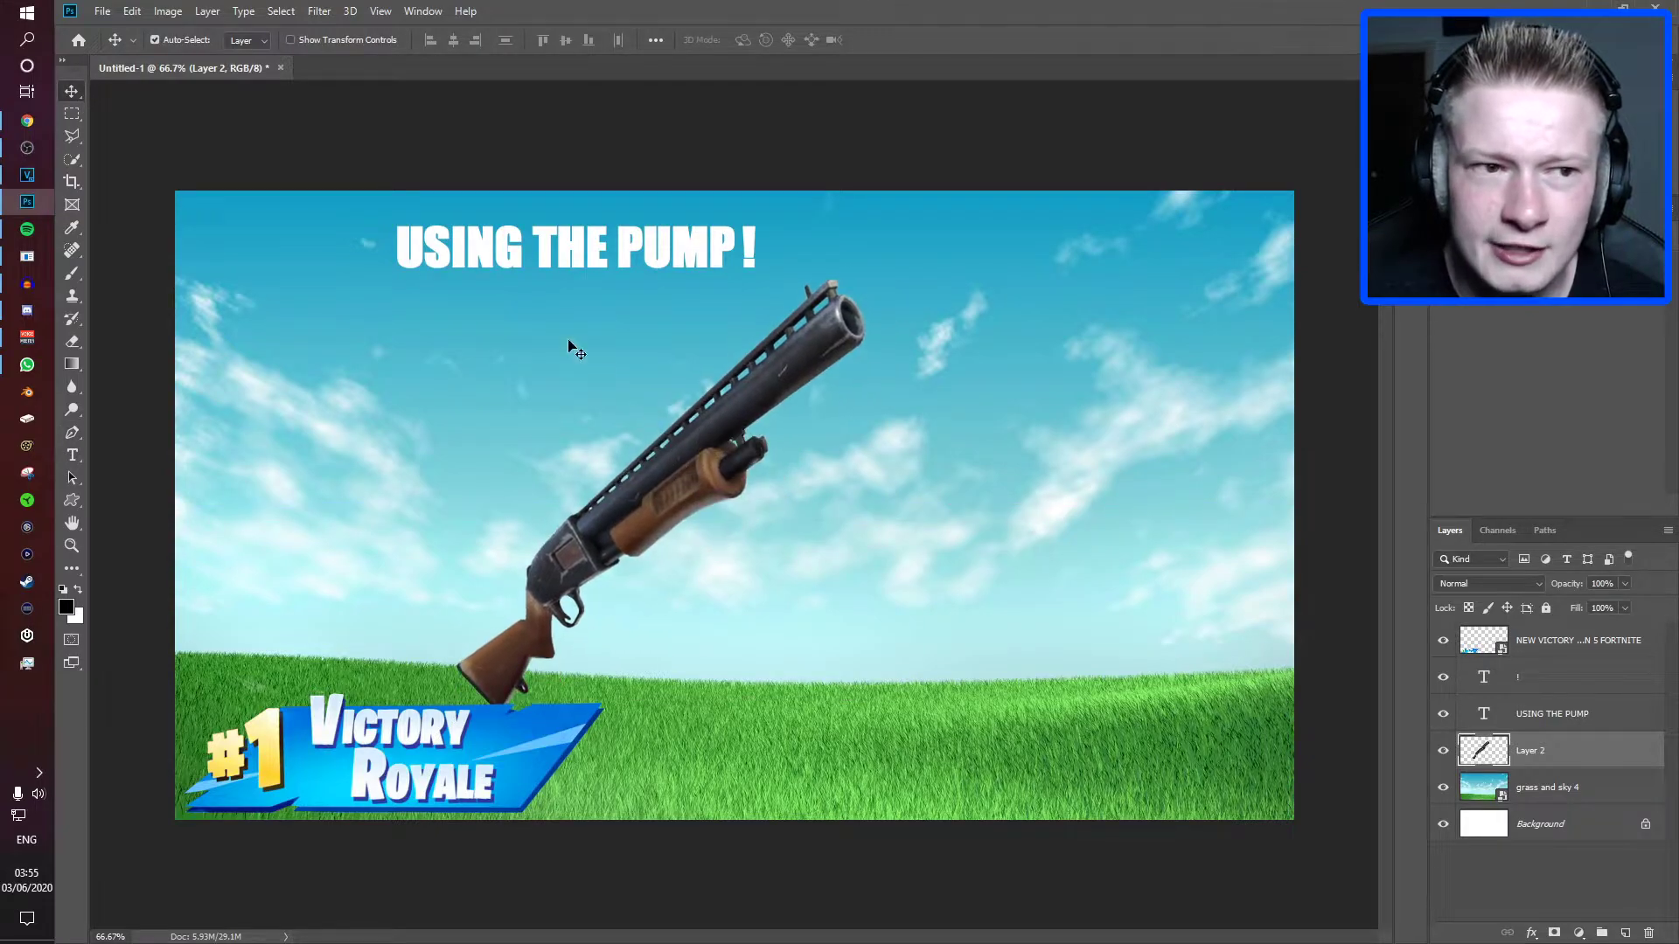
- Embed the LEGENDARY BACKGROUND image from the Fortnite thumbnail edits folder, shrink it to about 35% and position it over the shotgun's middle
{"action": "left_click", "coordinate": [104, 10]}
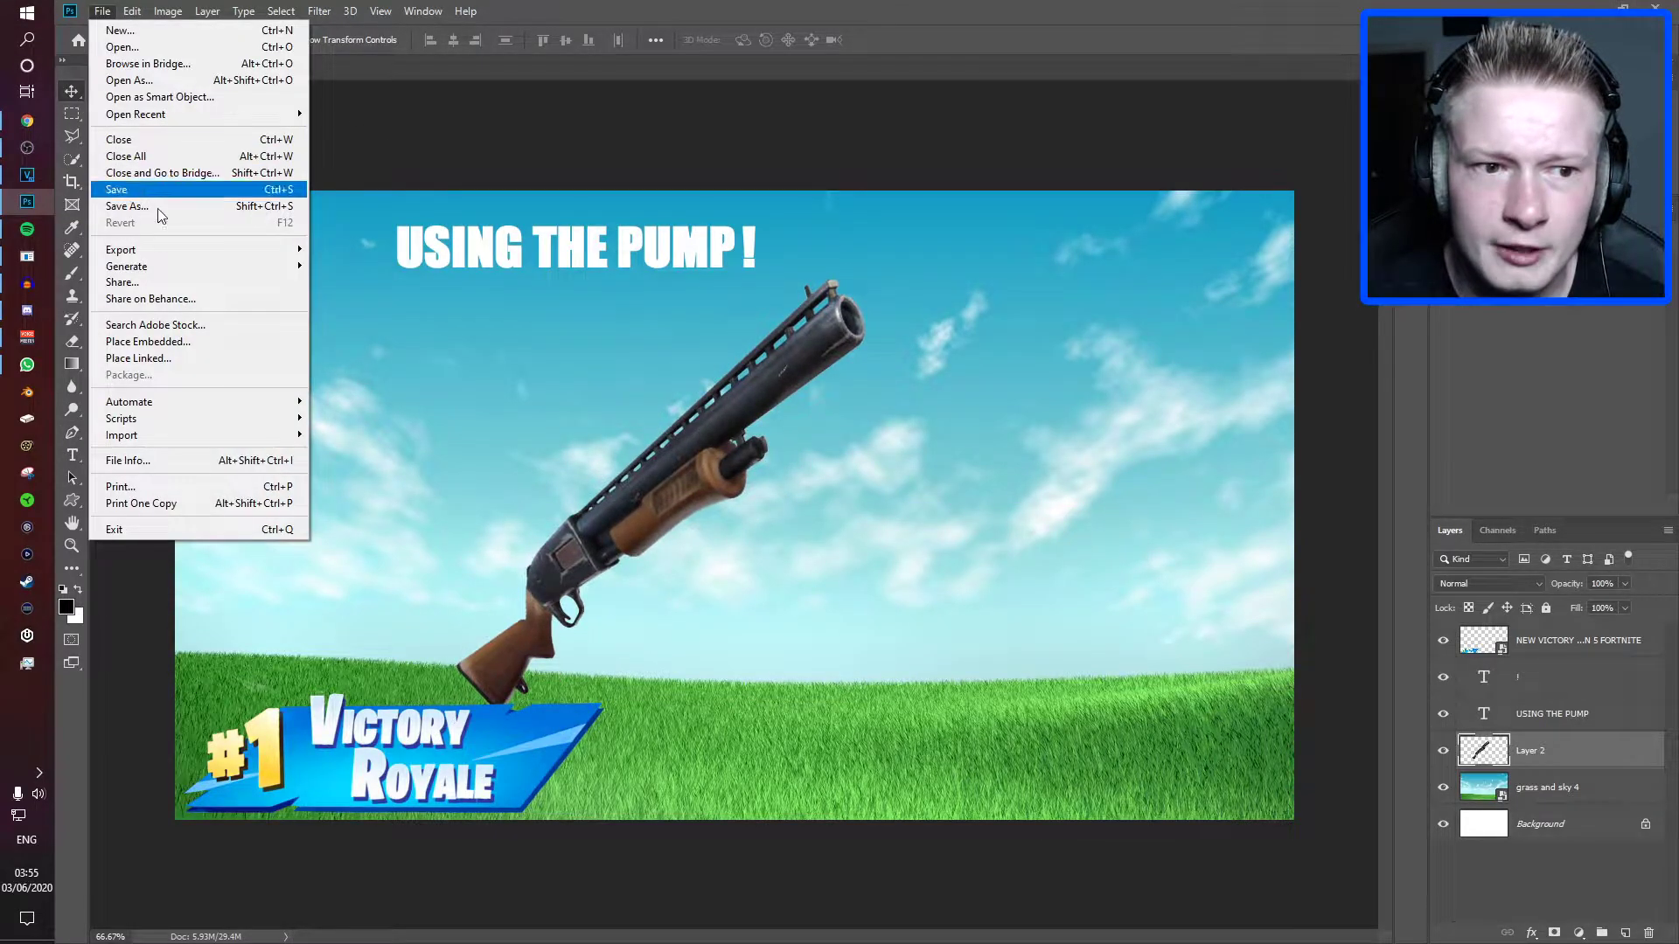
{"action": "left_click", "coordinate": [175, 341]}
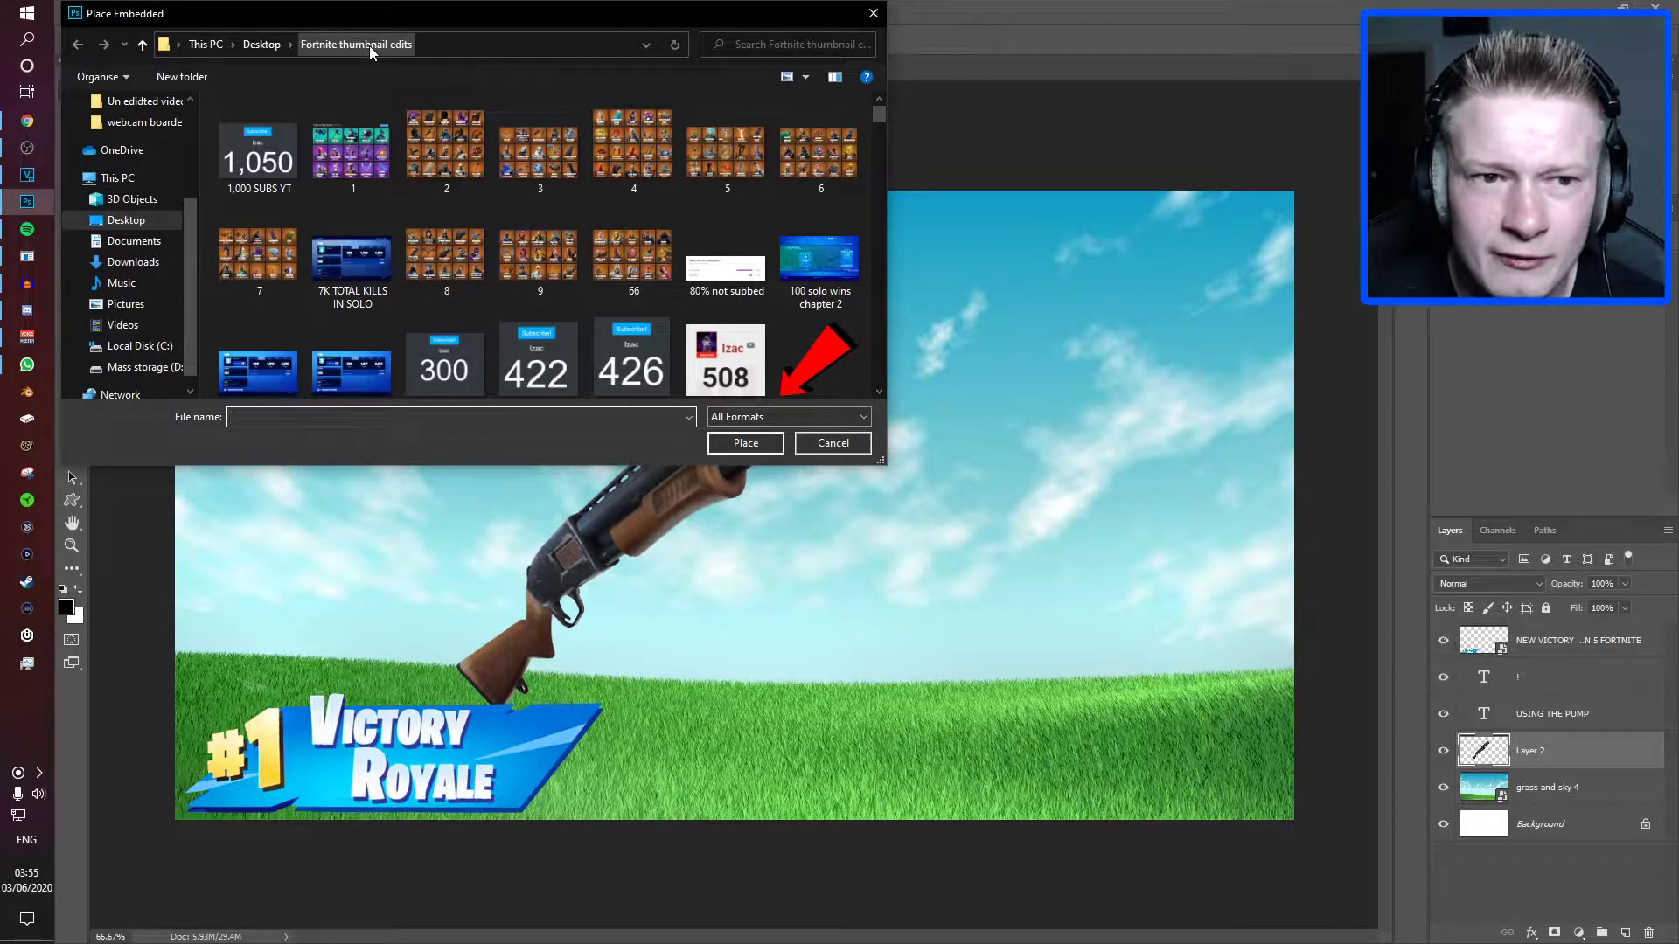
{"action": "scroll", "coordinate": [392, 222], "scroll_direction": "down", "scroll_amount": 10}
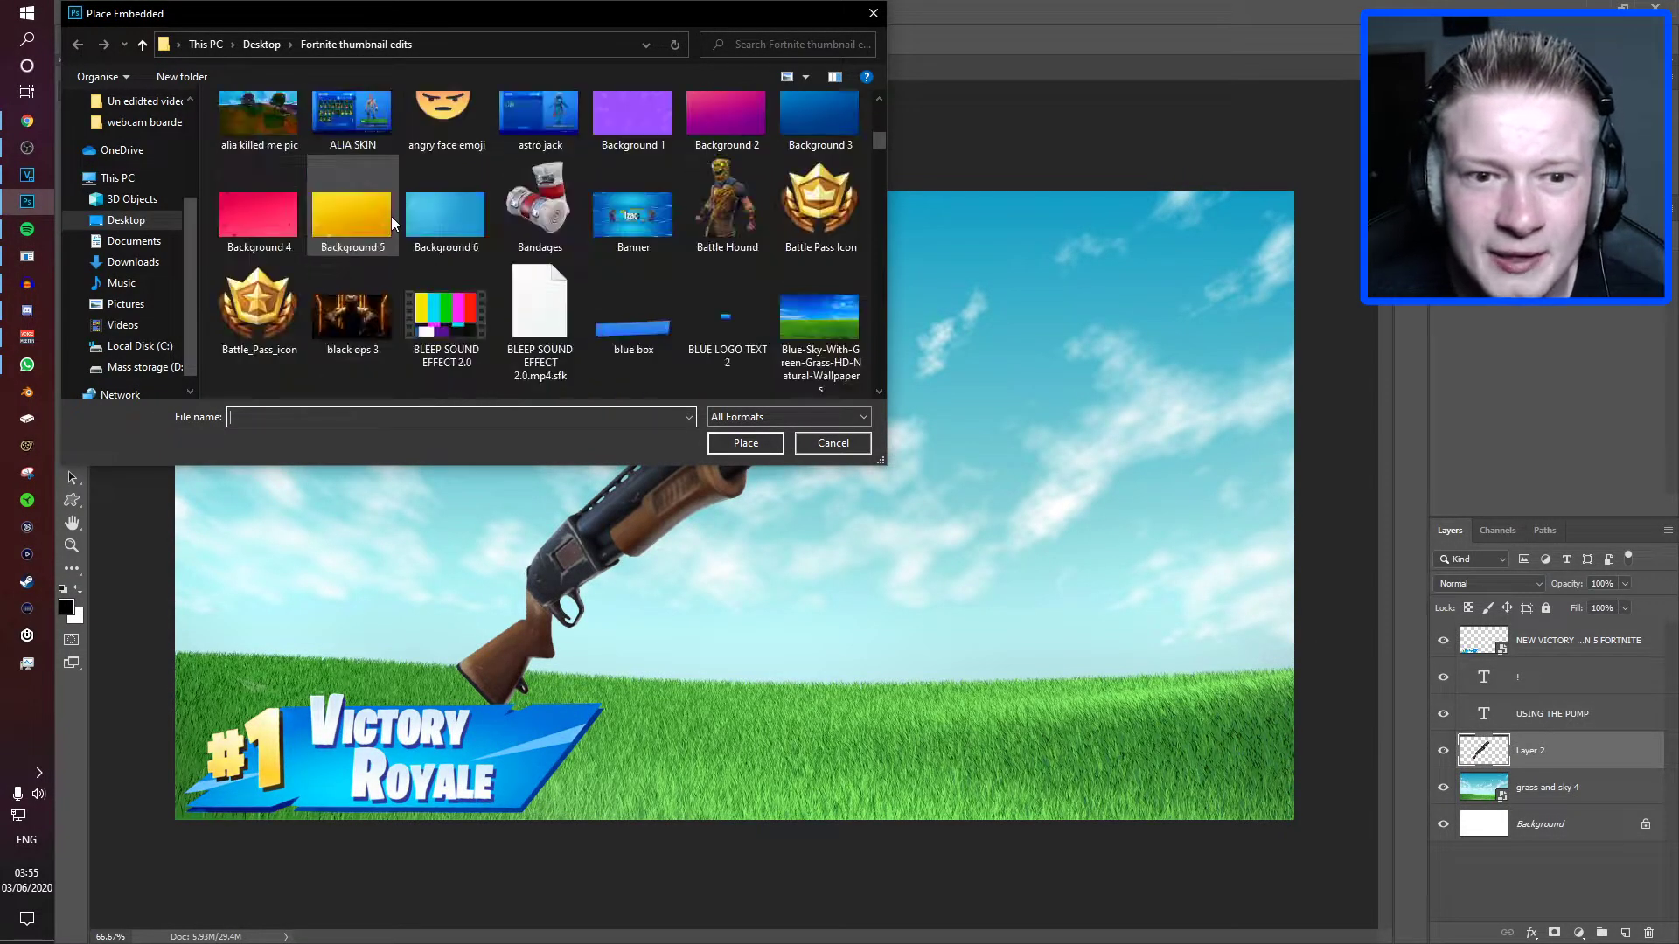
{"action": "scroll", "coordinate": [391, 218], "scroll_direction": "up", "scroll_amount": 3}
{"action": "scroll", "coordinate": [423, 206], "scroll_direction": "down", "scroll_amount": 6}
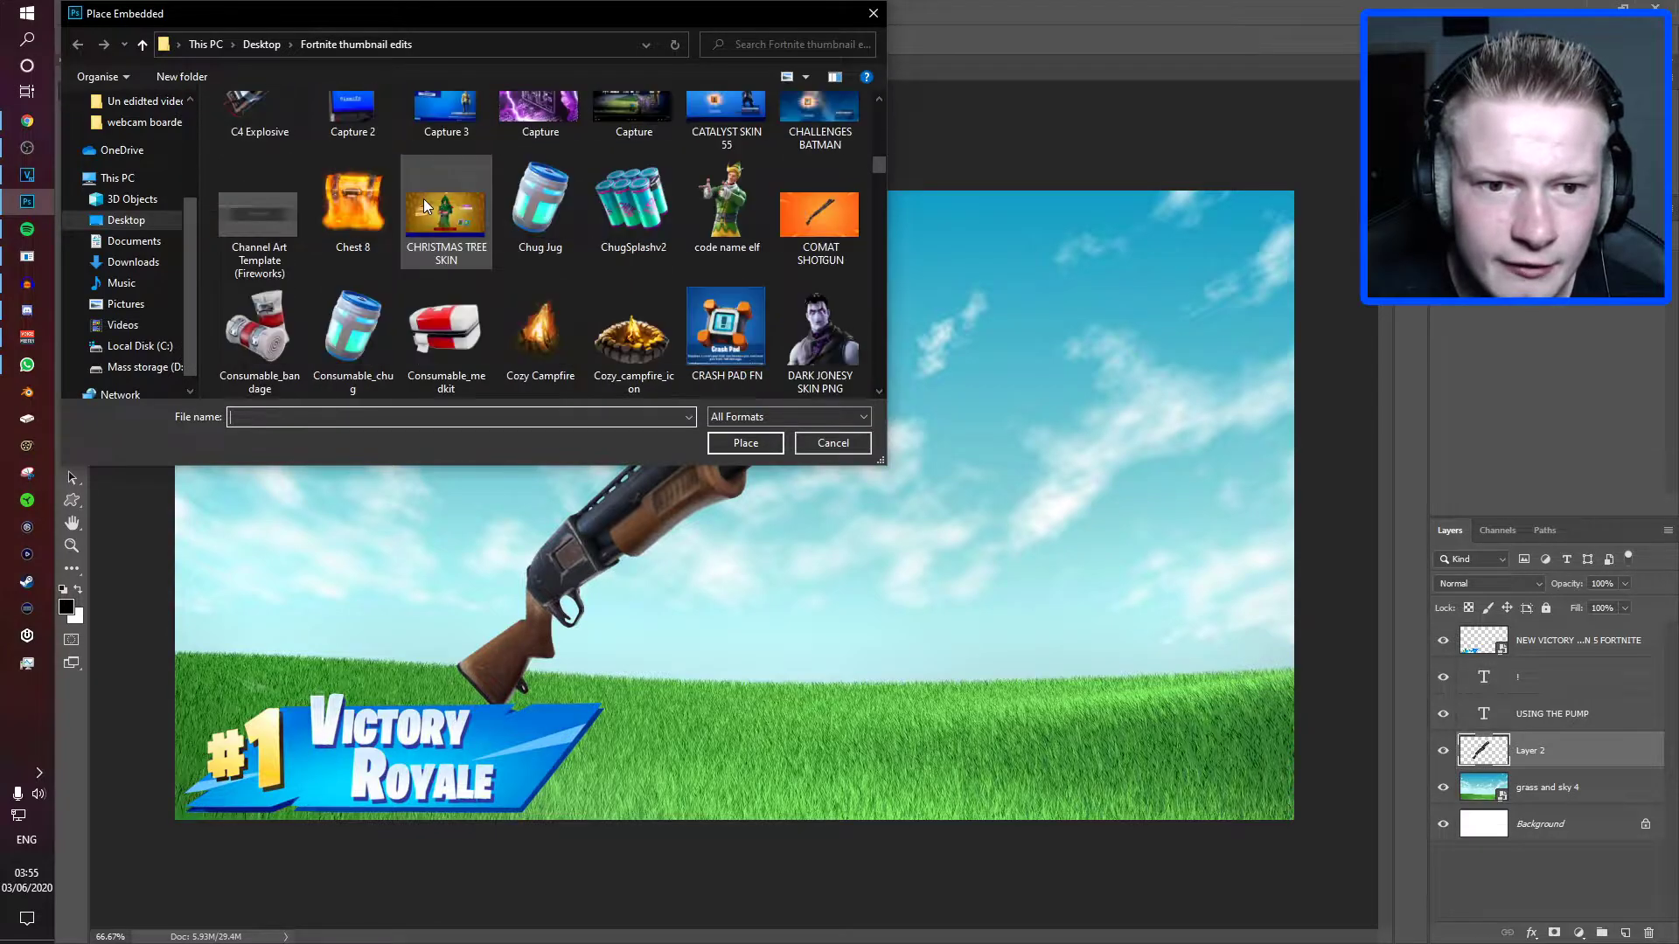
{"action": "scroll", "coordinate": [425, 205], "scroll_direction": "up", "scroll_amount": 2}
{"action": "scroll", "coordinate": [427, 205], "scroll_direction": "down", "scroll_amount": 8}
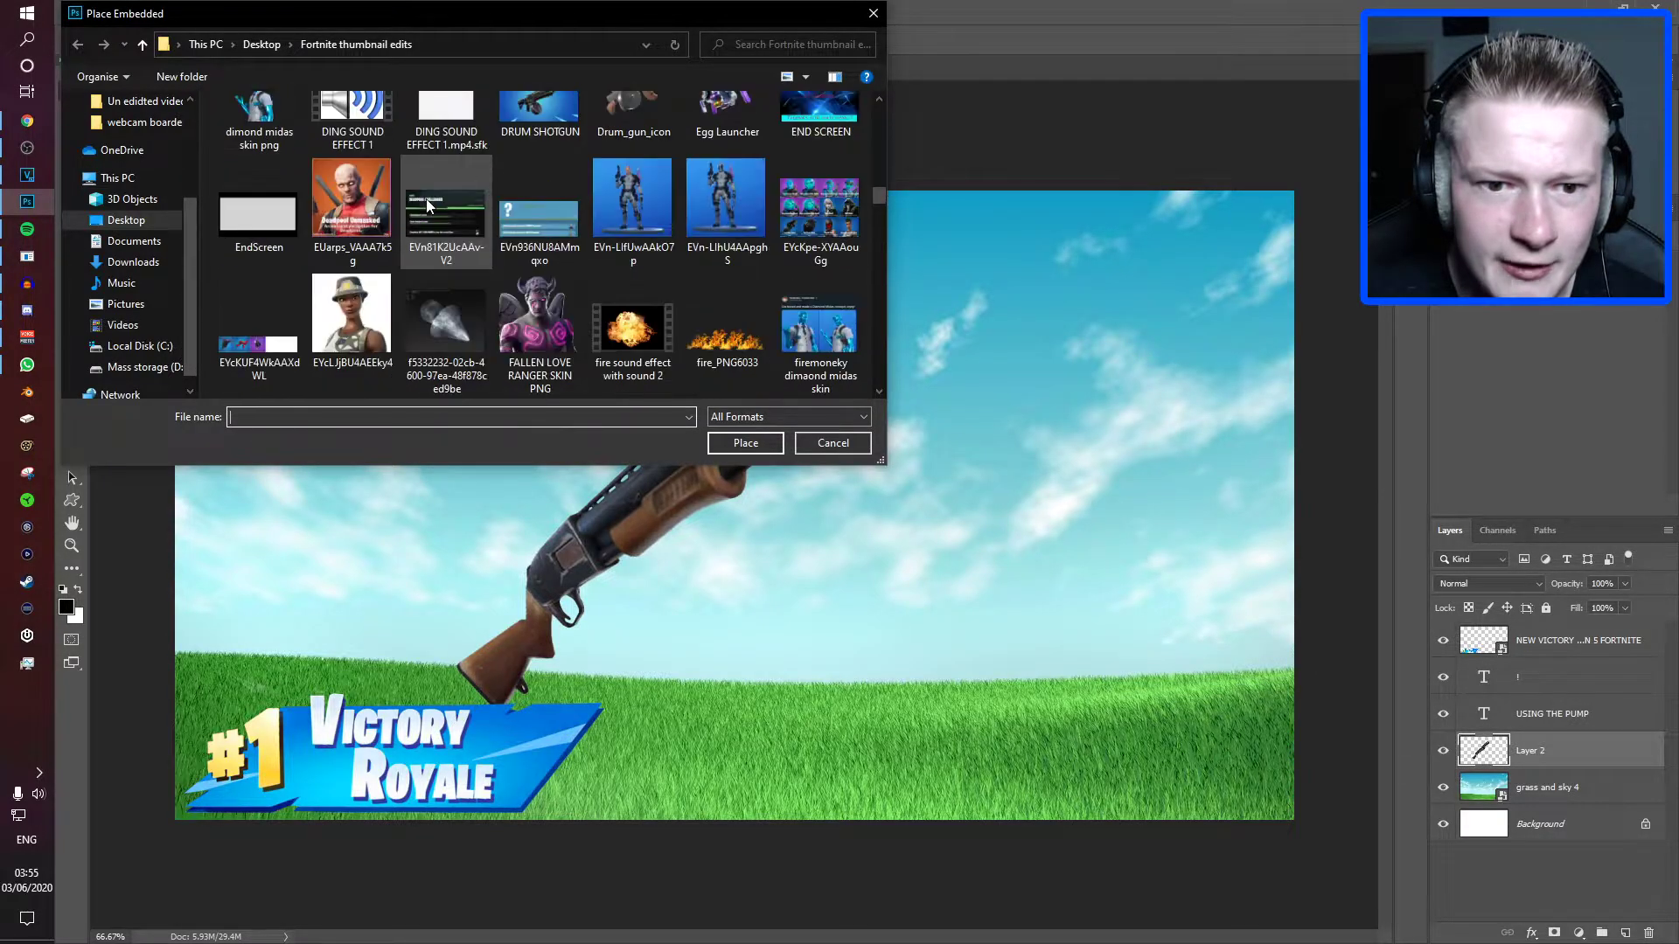
{"action": "scroll", "coordinate": [427, 205], "scroll_direction": "down", "scroll_amount": 6}
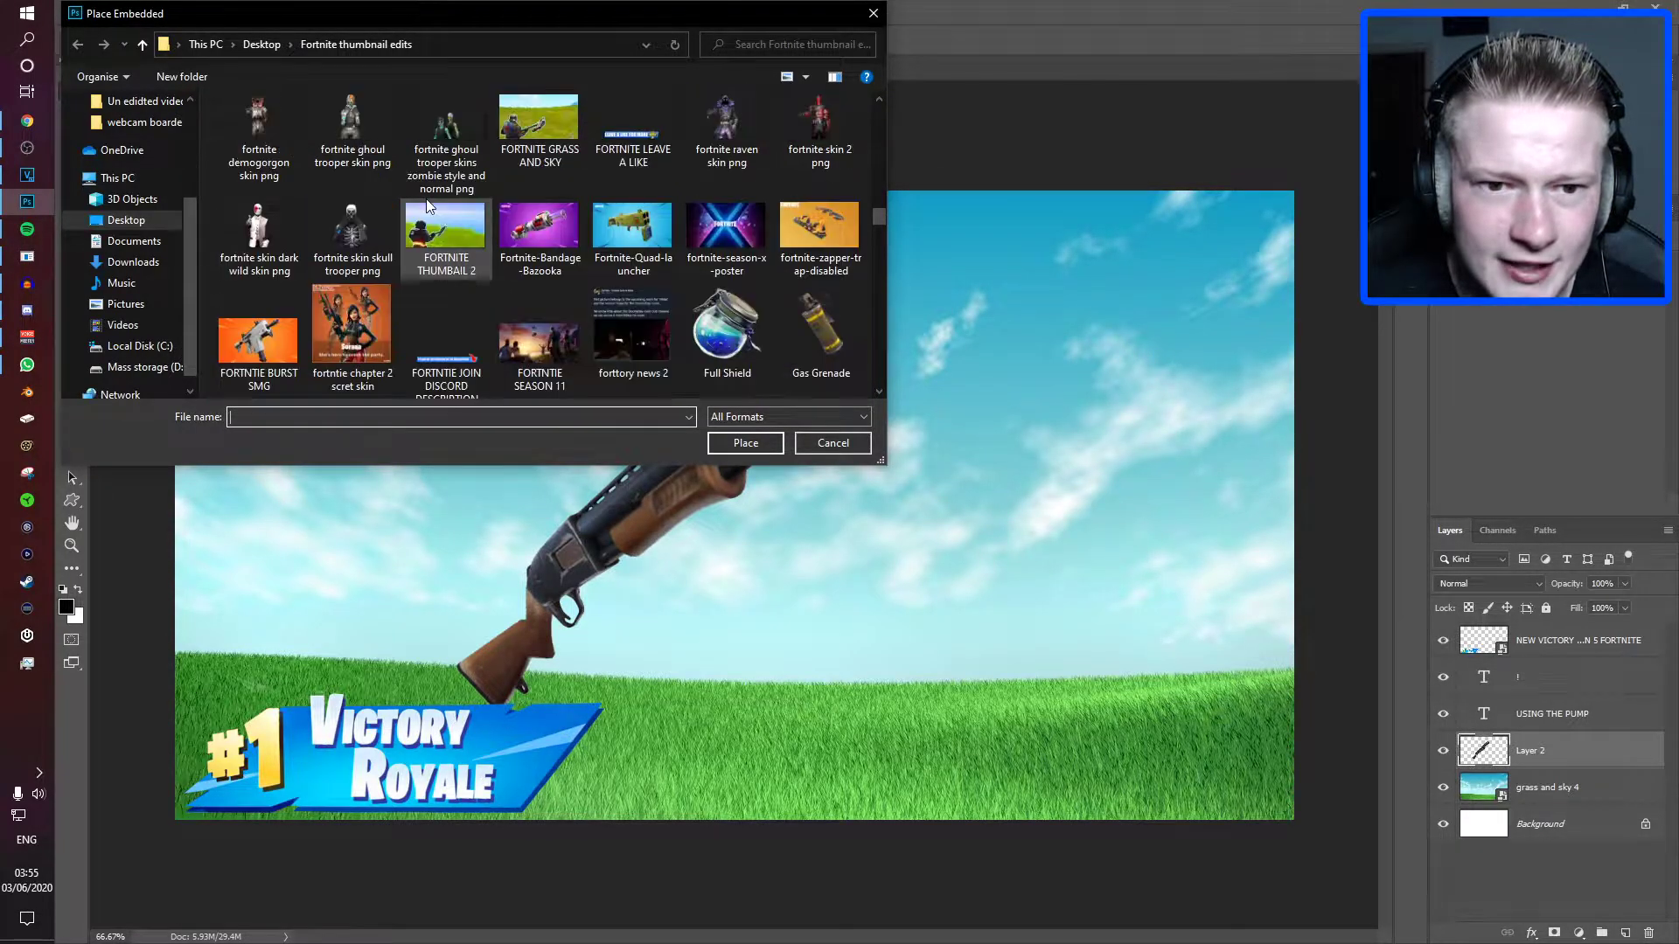
{"action": "scroll", "coordinate": [427, 206], "scroll_direction": "down", "scroll_amount": 5}
{"action": "scroll", "coordinate": [409, 204], "scroll_direction": "up", "scroll_amount": 1}
{"action": "left_click", "coordinate": [248, 164]}
{"action": "double_click", "coordinate": [246, 166]}
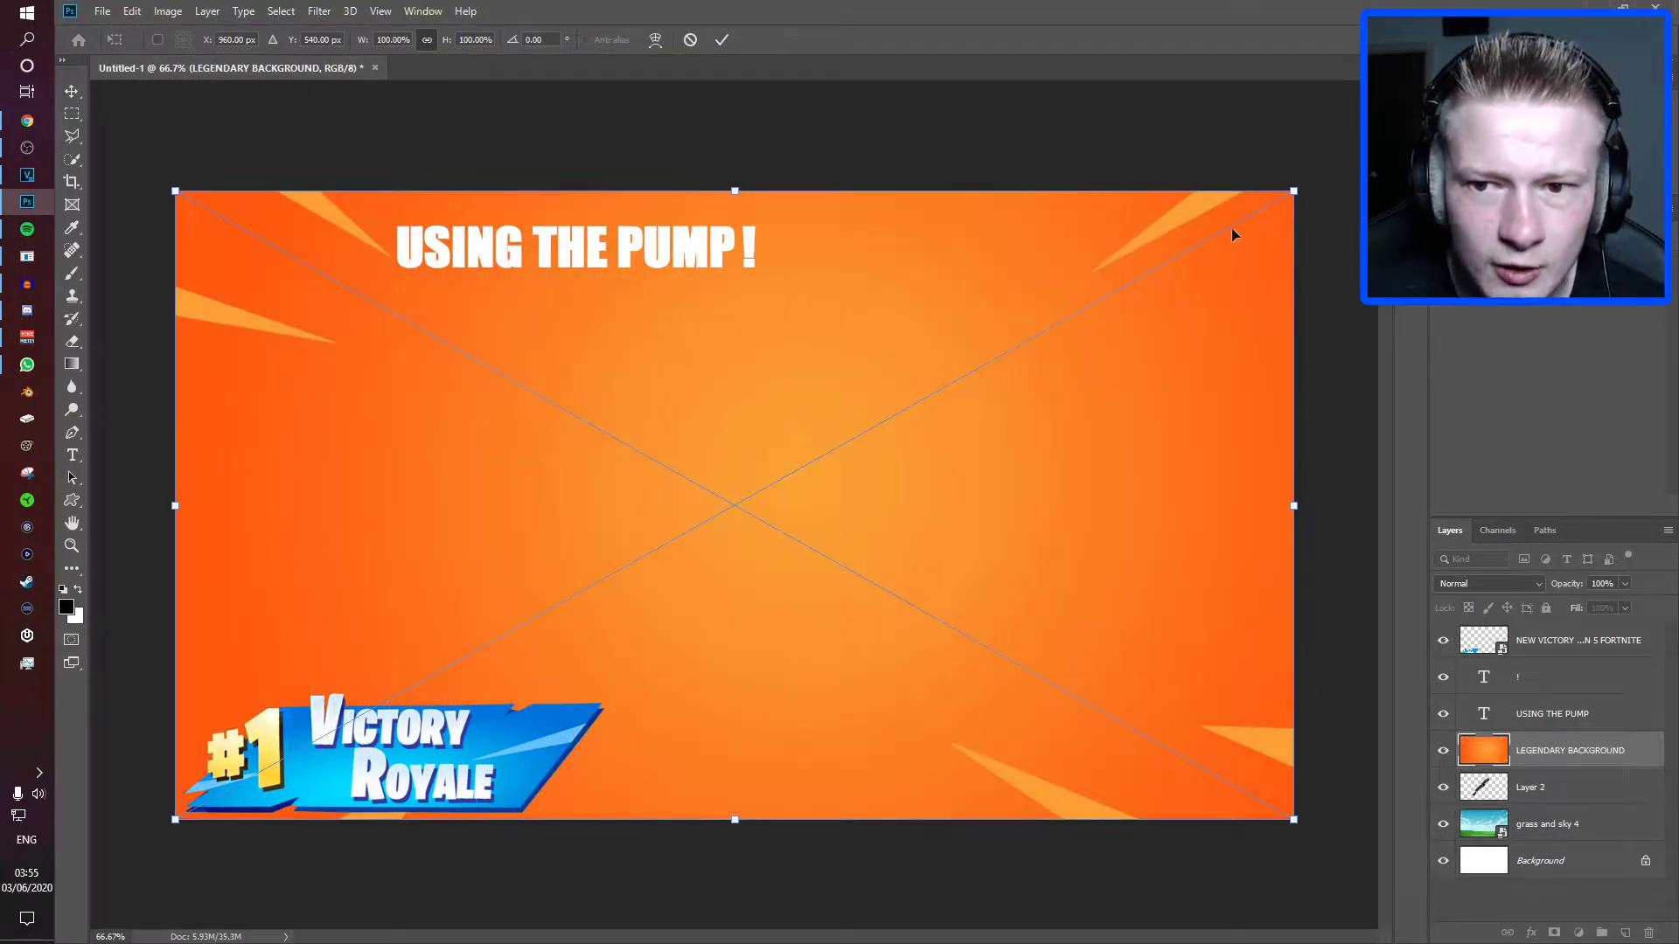
{"action": "left_click_drag", "start_coordinate": [1291, 194], "coordinate": [564, 610]}
{"action": "left_click_drag", "start_coordinate": [460, 613], "coordinate": [787, 388]}
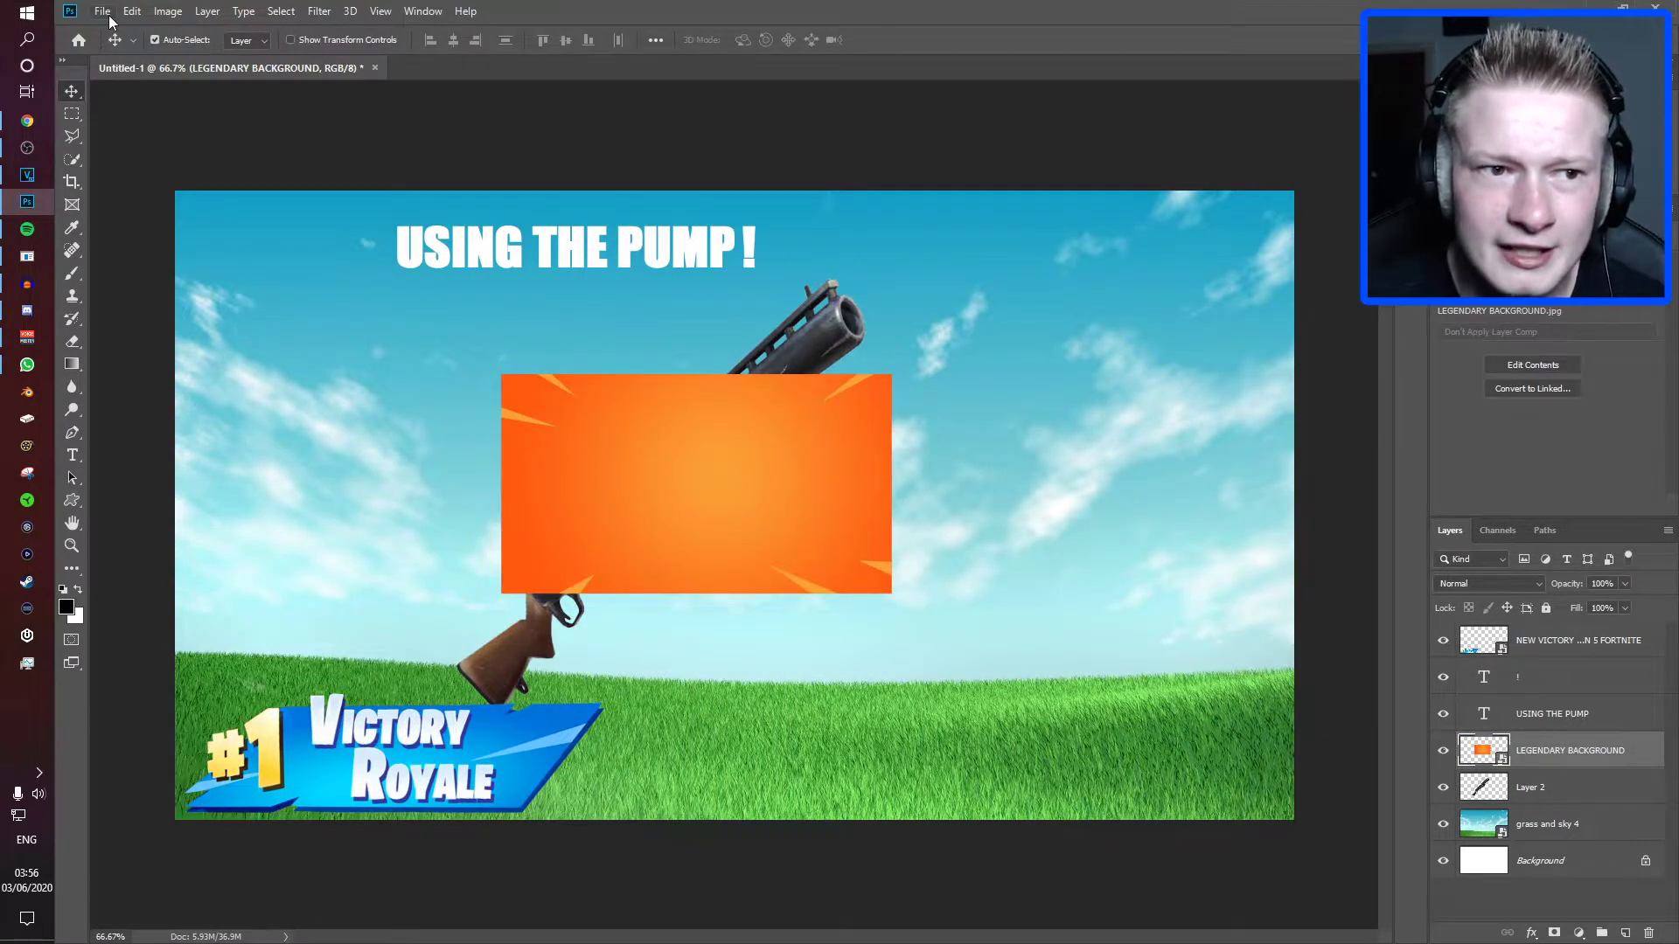
{"action": "left_click", "coordinate": [102, 11]}
{"action": "left_click", "coordinate": [131, 343]}
{"action": "scroll", "coordinate": [502, 243], "scroll_direction": "down", "scroll_amount": 10}
{"action": "scroll", "coordinate": [502, 242], "scroll_direction": "down", "scroll_amount": 1}
{"action": "scroll", "coordinate": [501, 243], "scroll_direction": "down", "scroll_amount": 8}
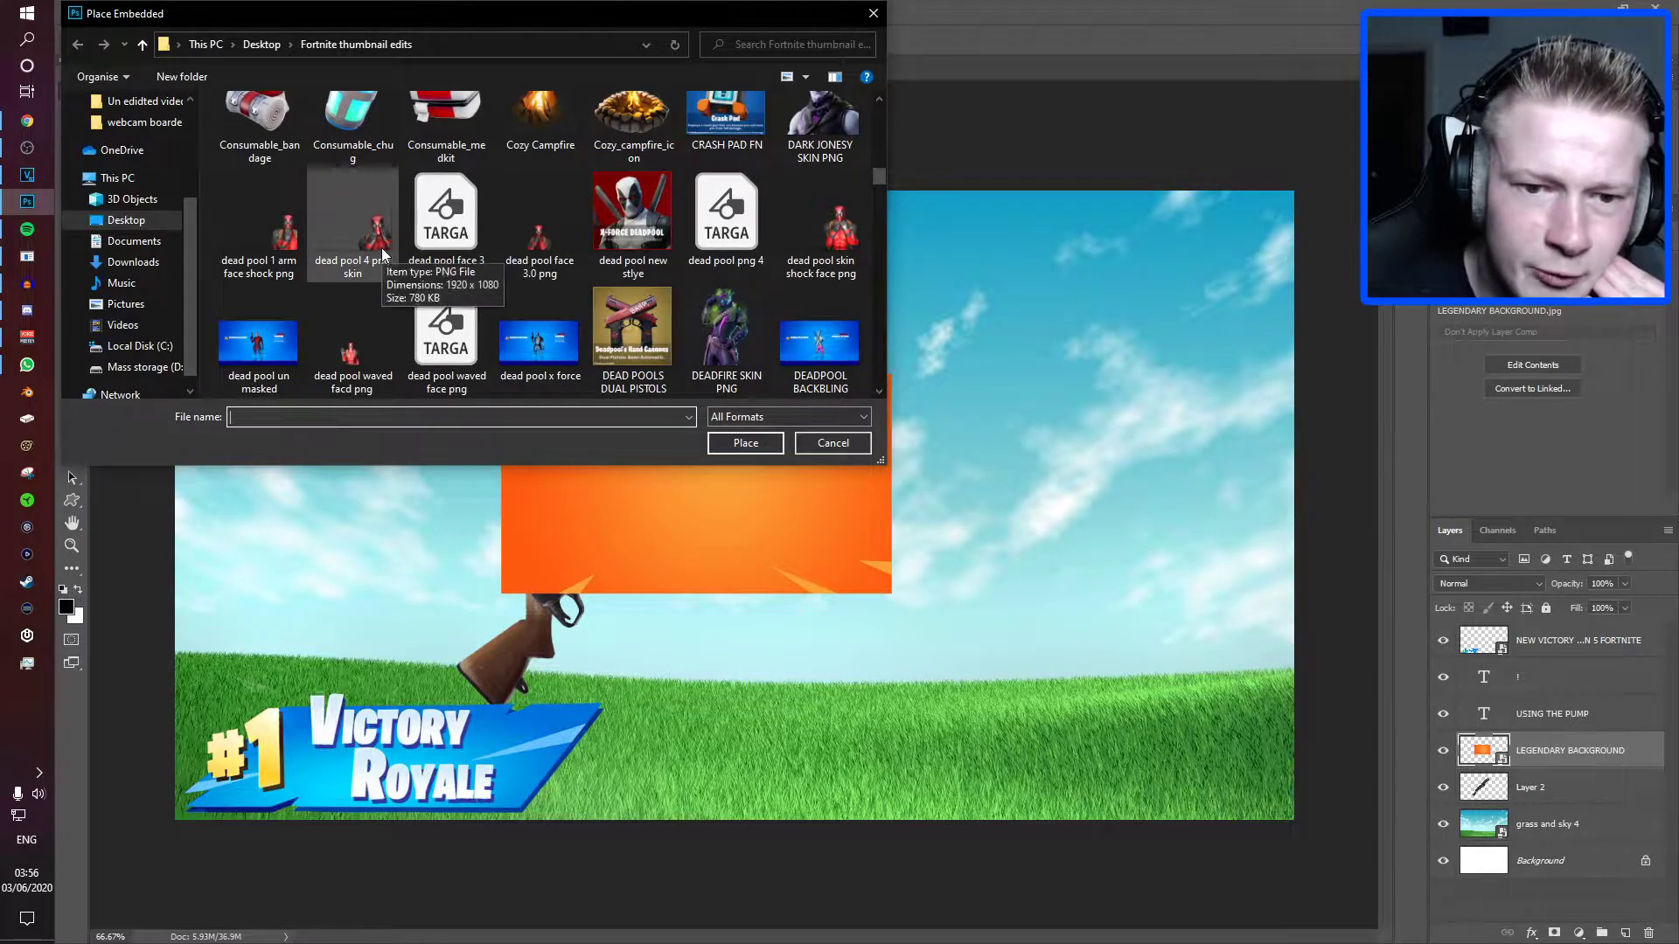
{"action": "scroll", "coordinate": [382, 249], "scroll_direction": "down", "scroll_amount": 2}
{"action": "scroll", "coordinate": [381, 248], "scroll_direction": "down", "scroll_amount": 2}
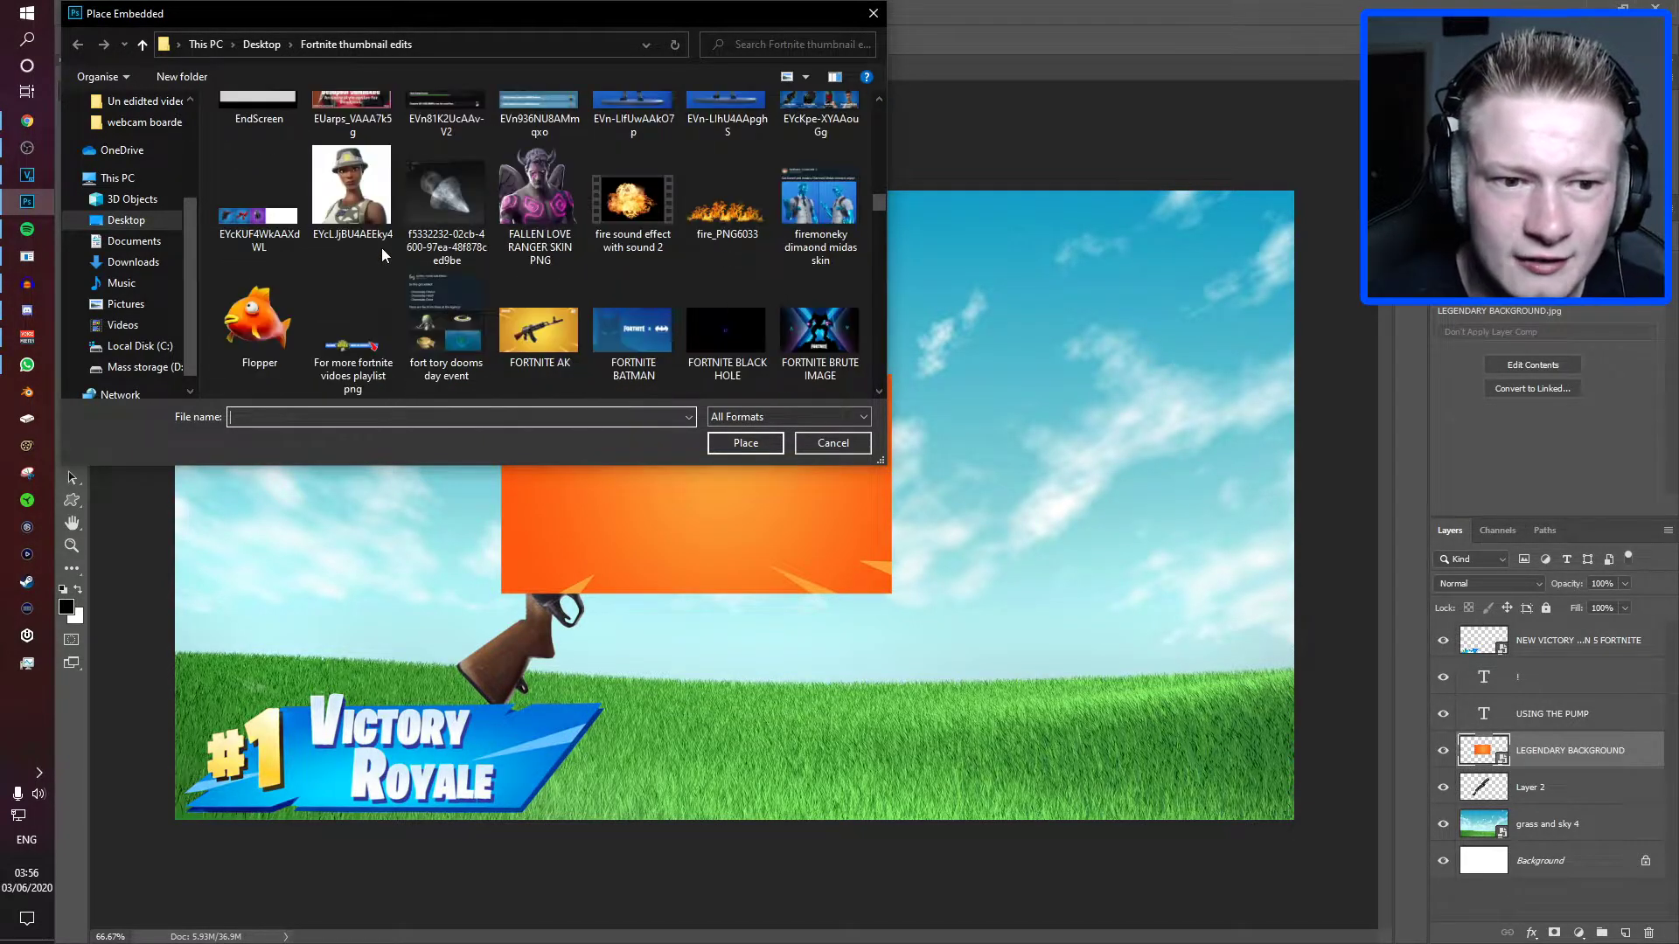
{"action": "scroll", "coordinate": [382, 249], "scroll_direction": "down", "scroll_amount": 2}
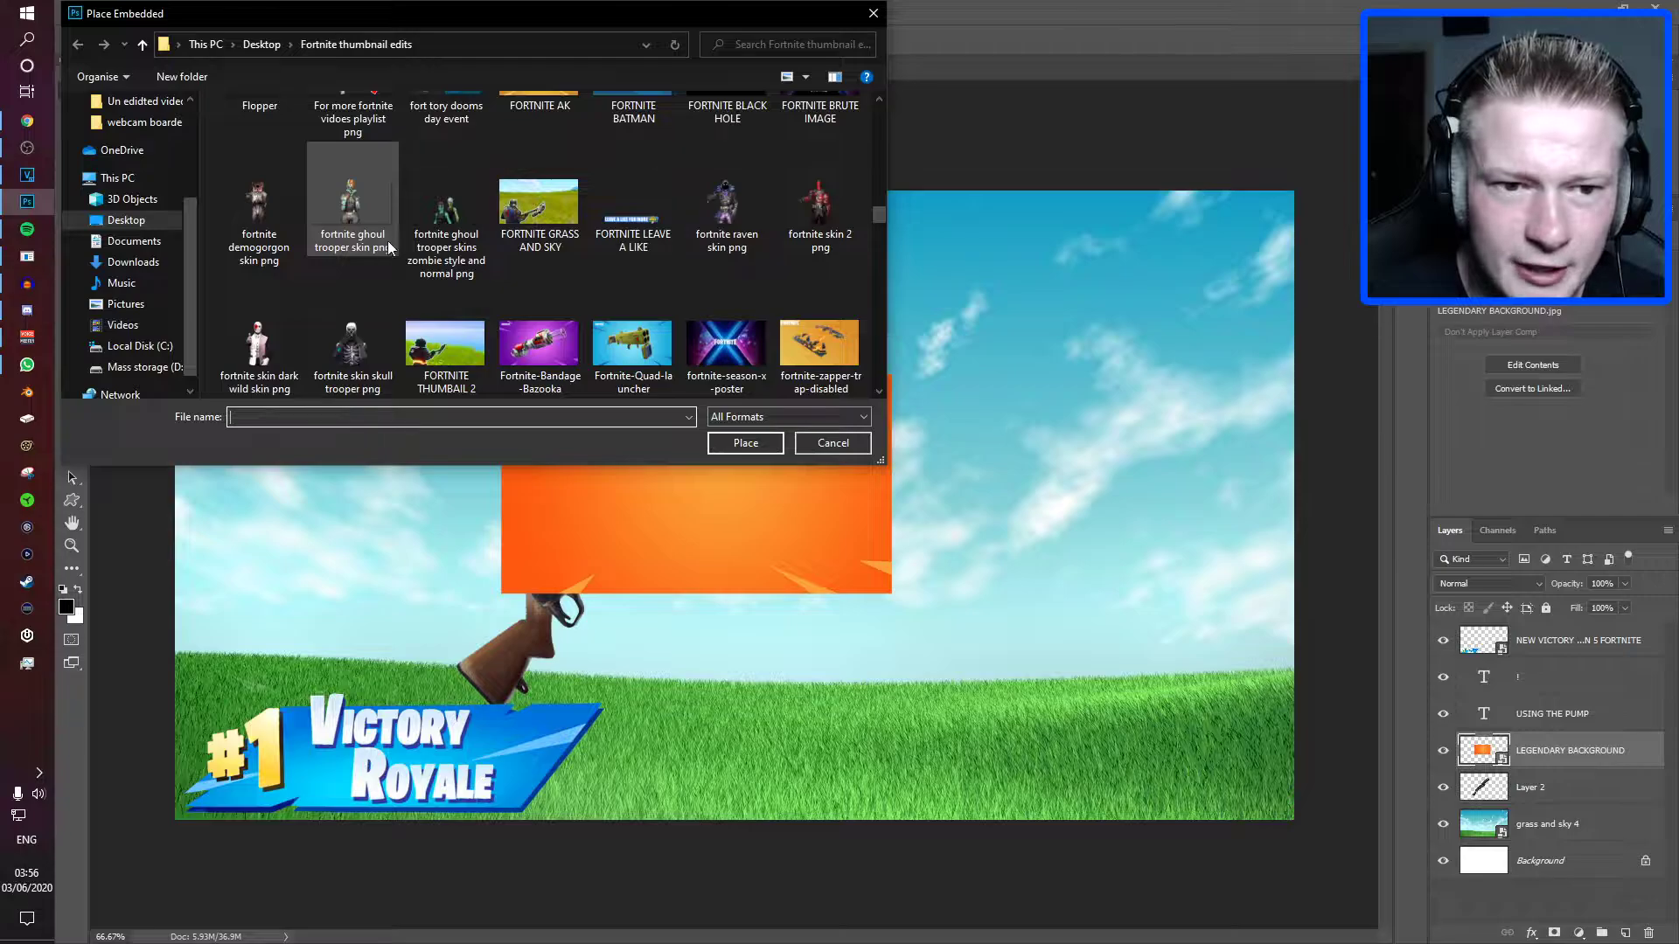
{"action": "scroll", "coordinate": [524, 237], "scroll_direction": "down", "scroll_amount": 6}
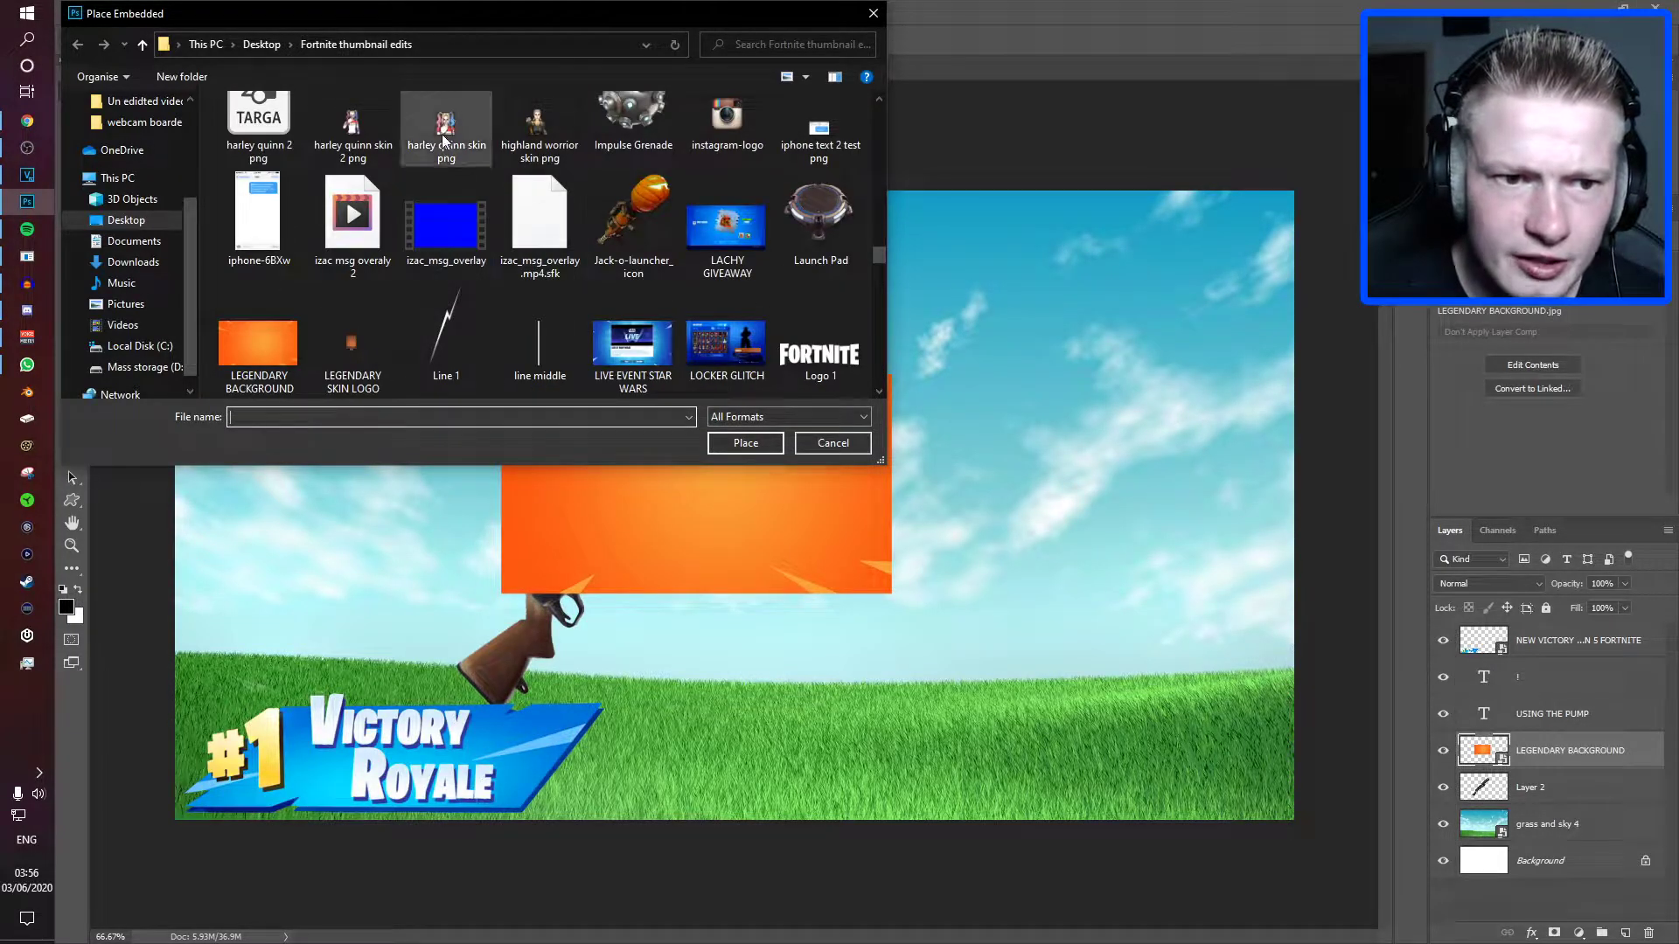
{"action": "scroll", "coordinate": [443, 134], "scroll_direction": "up", "scroll_amount": 1}
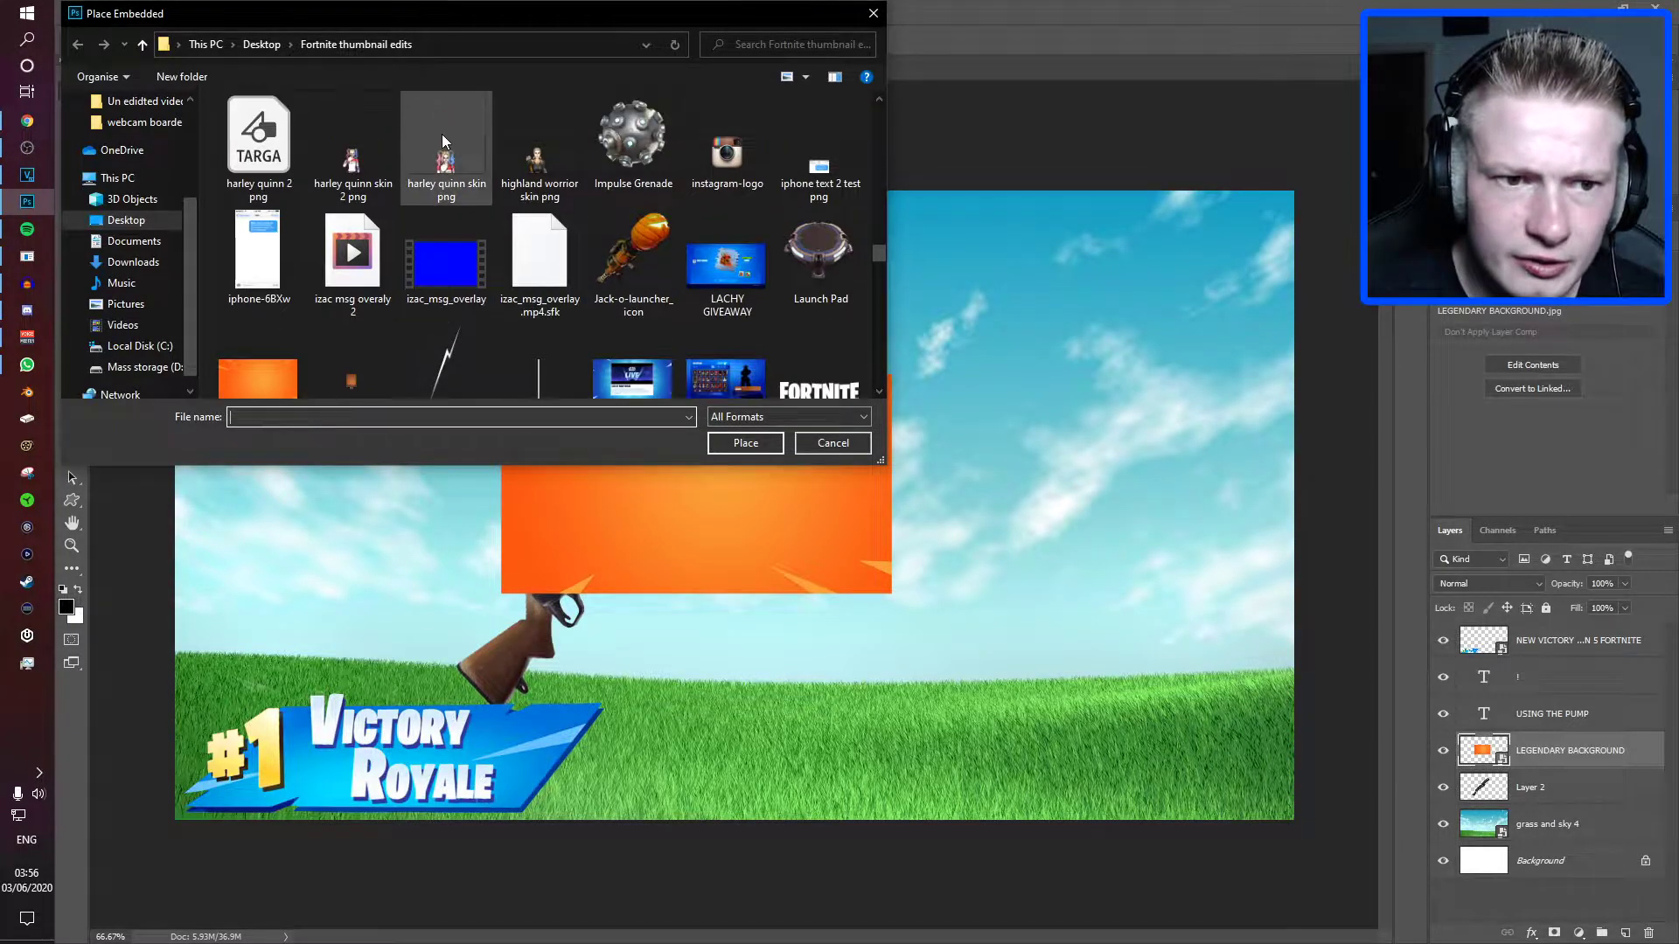
{"action": "double_click", "coordinate": [432, 193]}
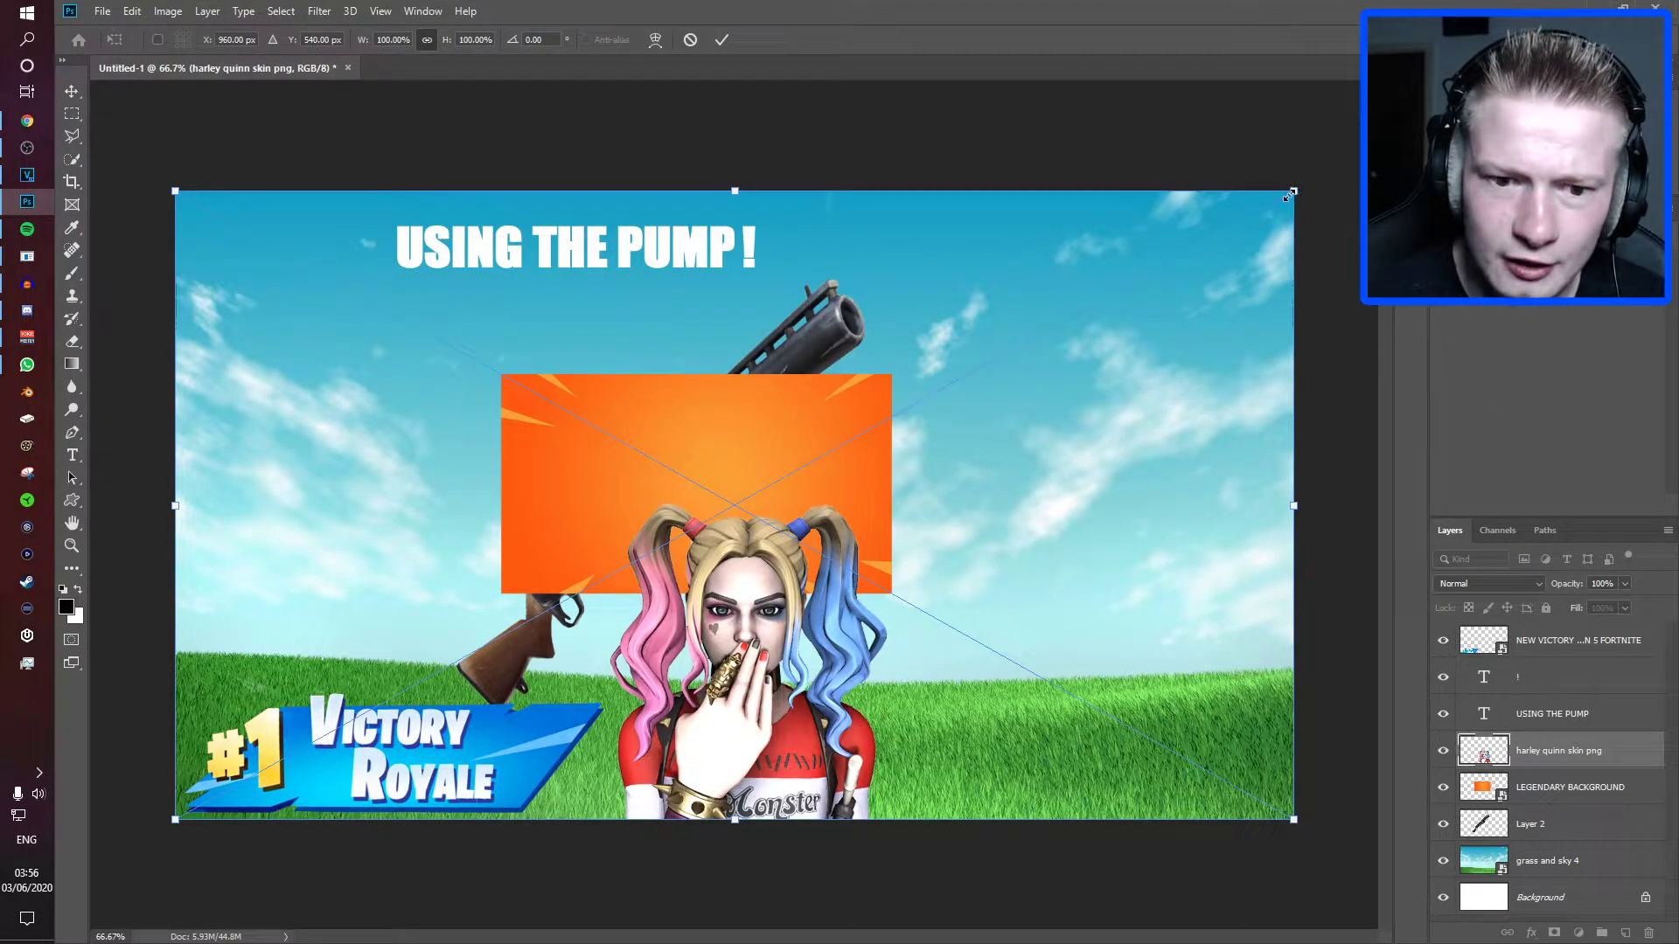
{"action": "left_click_drag", "start_coordinate": [1289, 194], "coordinate": [1565, 37]}
{"action": "scroll", "coordinate": [1102, 332], "scroll_direction": "down", "scroll_amount": 3}
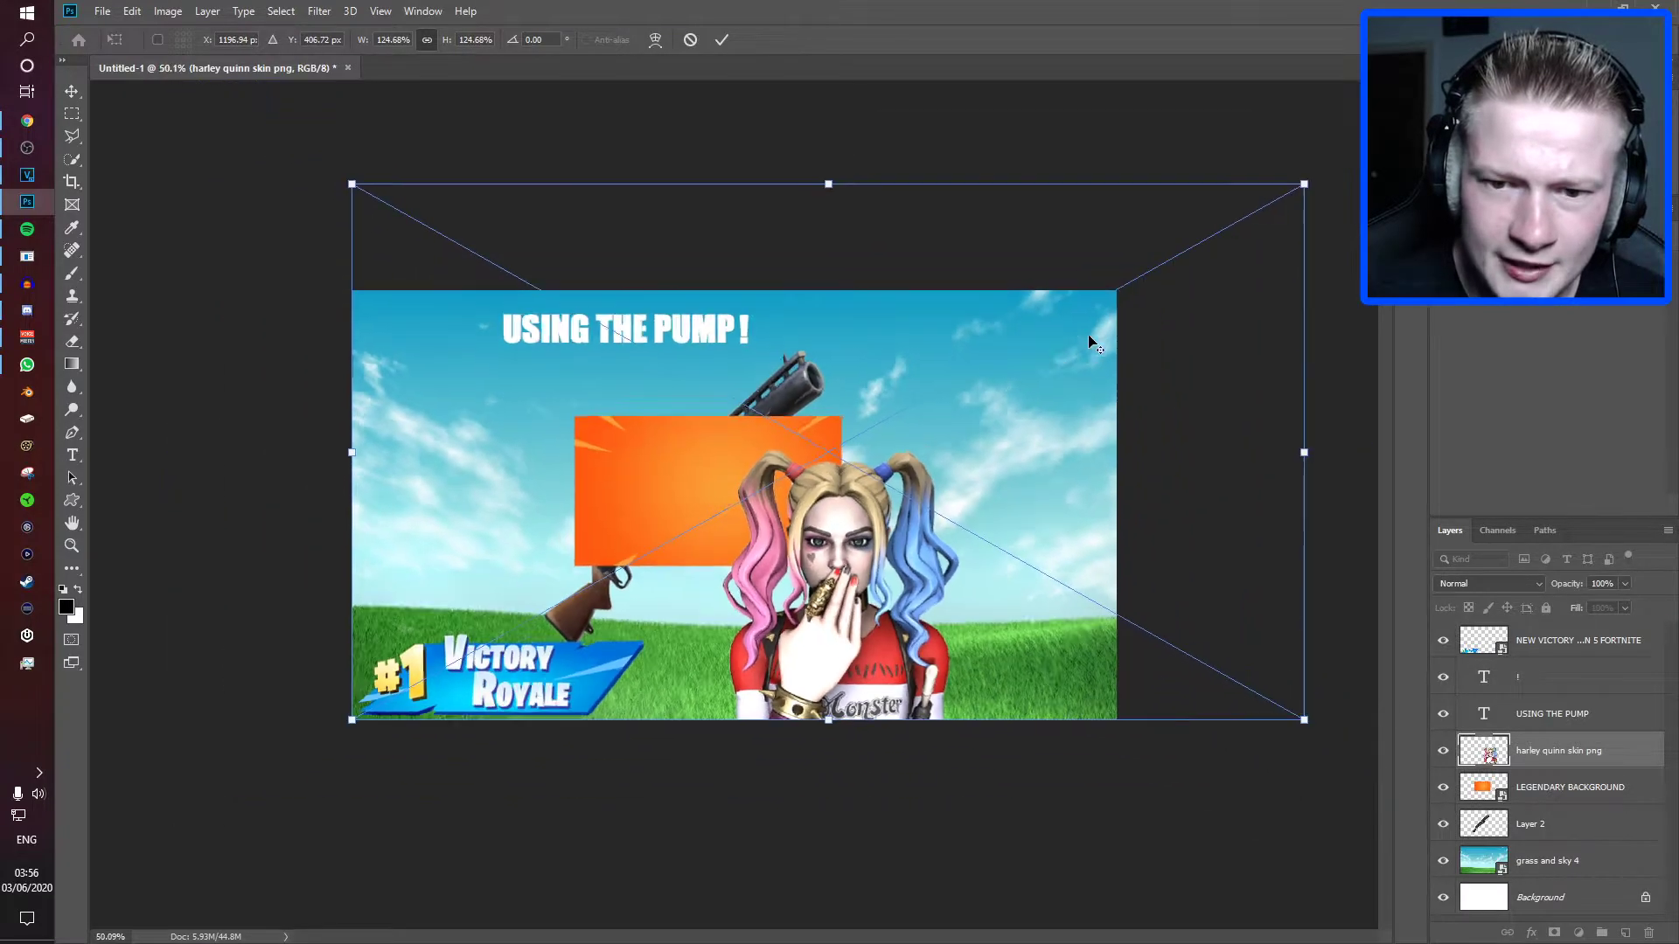
{"action": "left_click_drag", "start_coordinate": [1162, 262], "coordinate": [1527, 59]}
{"action": "mouse_move", "coordinate": [1081, 306]}
{"action": "left_mouse_down"}
{"action": "mouse_move", "coordinate": [1032, 306]}
{"action": "mouse_move", "coordinate": [1053, 302]}
{"action": "left_mouse_up"}
{"action": "scroll", "coordinate": [679, 278], "scroll_direction": "down", "scroll_amount": 2}
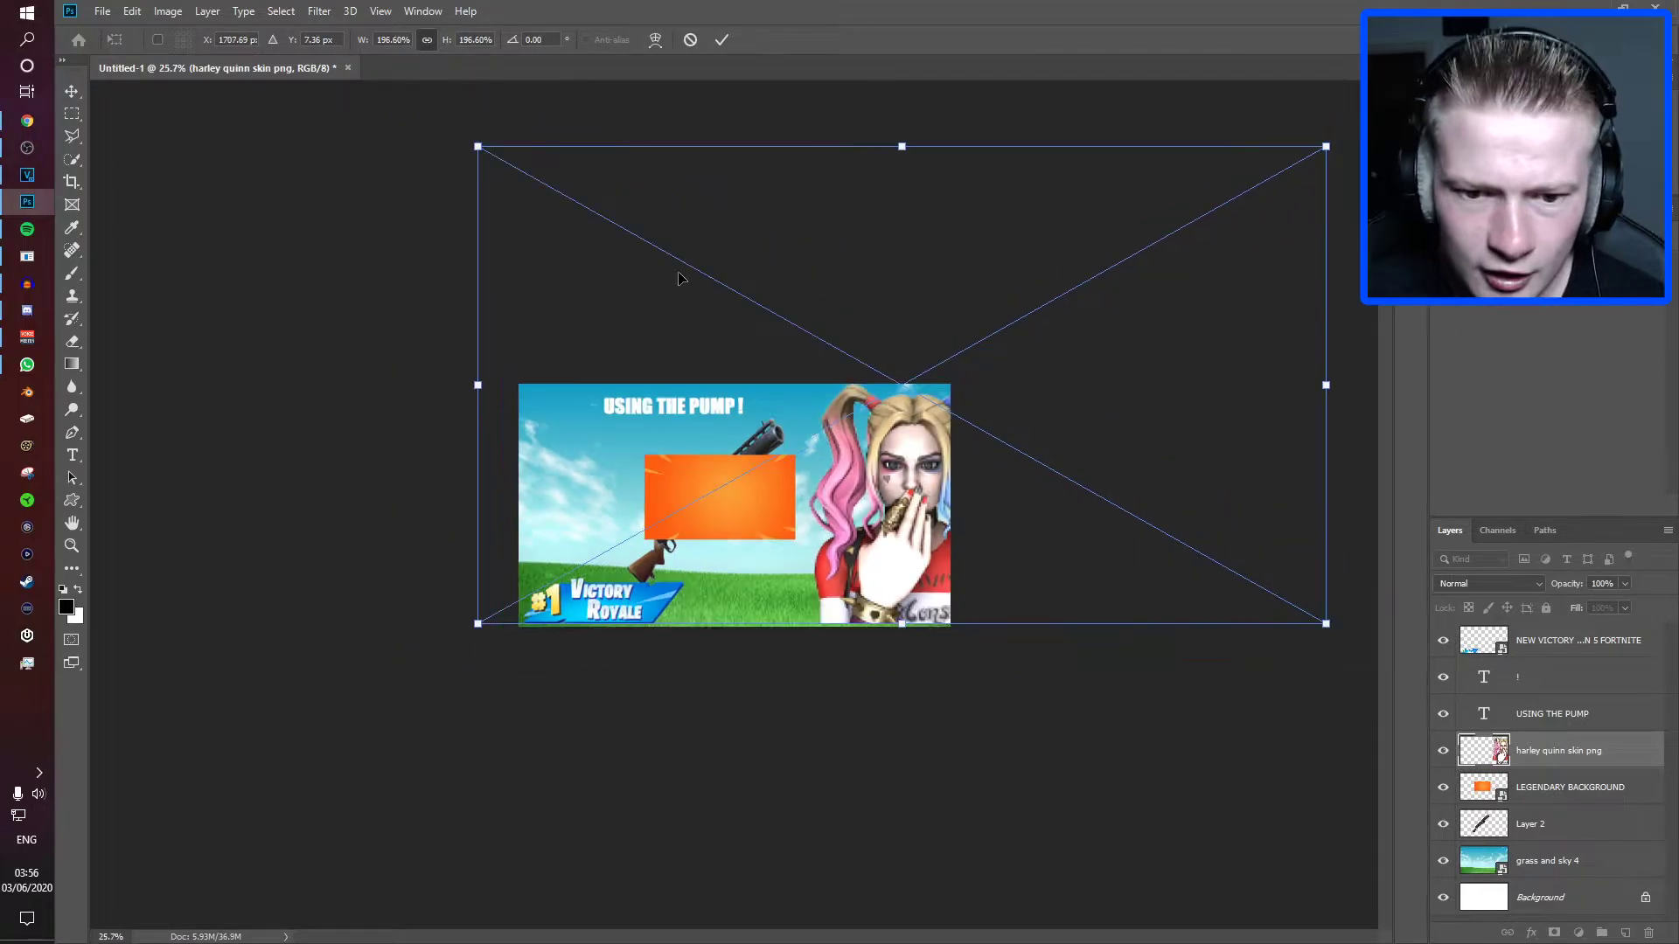
{"action": "left_click_drag", "start_coordinate": [679, 275], "coordinate": [684, 288]}
{"action": "key", "text": "Escape"}
{"action": "key", "text": "Delete"}
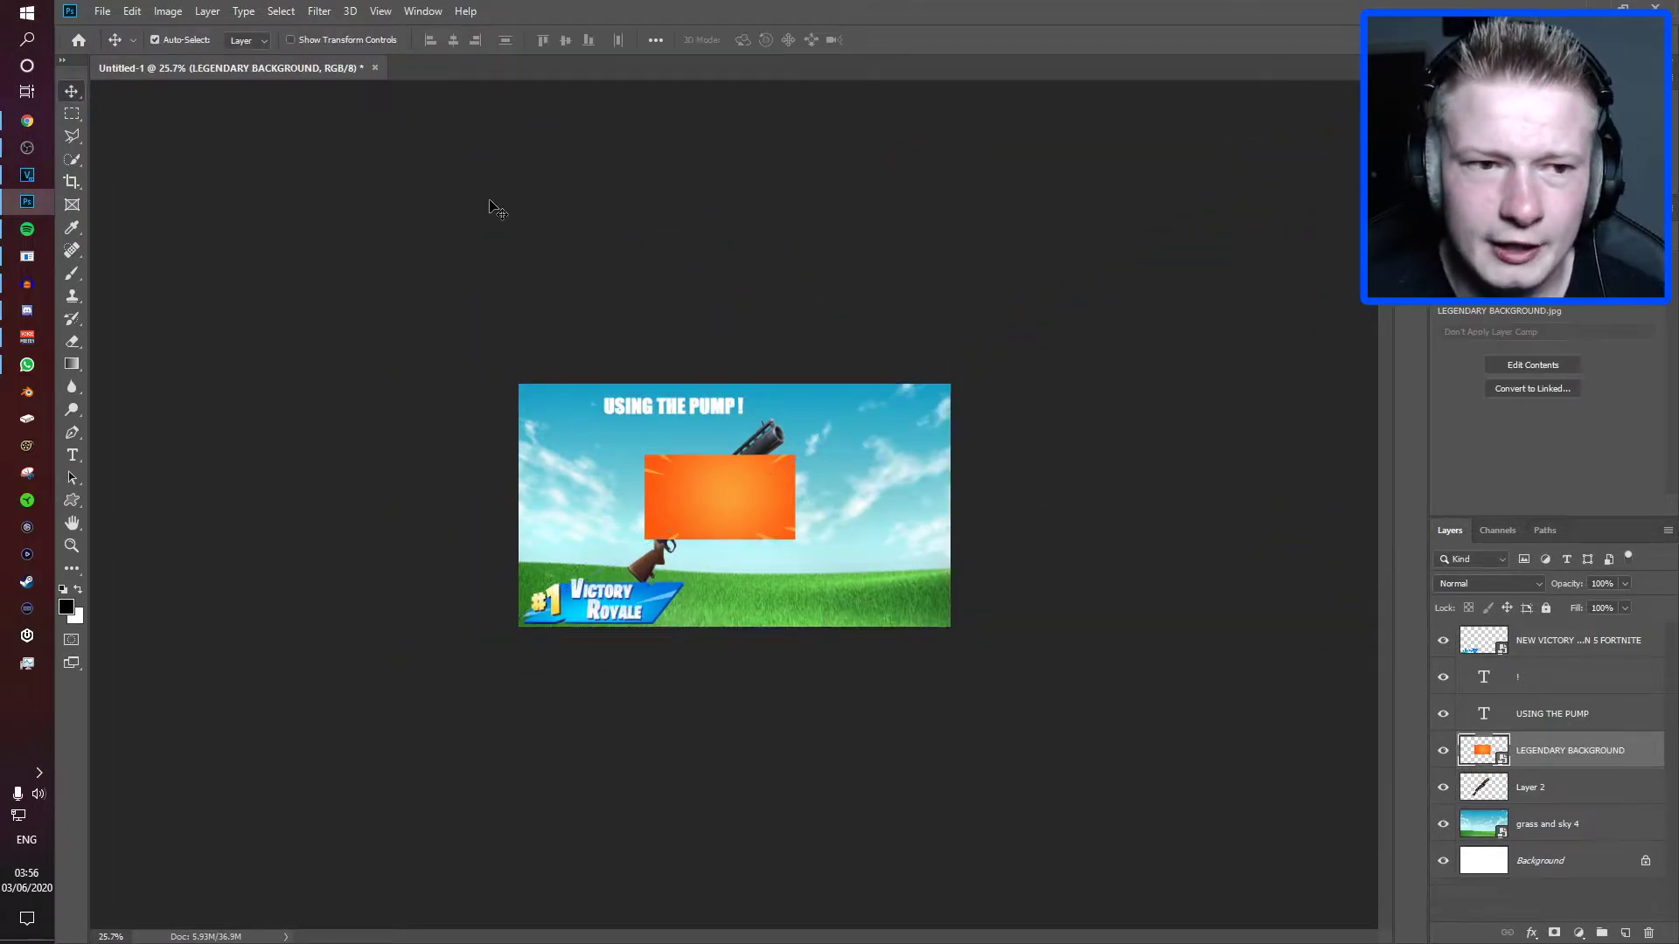
- Embed the dead pool skin shock face png image and shift it right so the figure stands at the canvas's right edge
{"action": "left_click", "coordinate": [99, 12]}
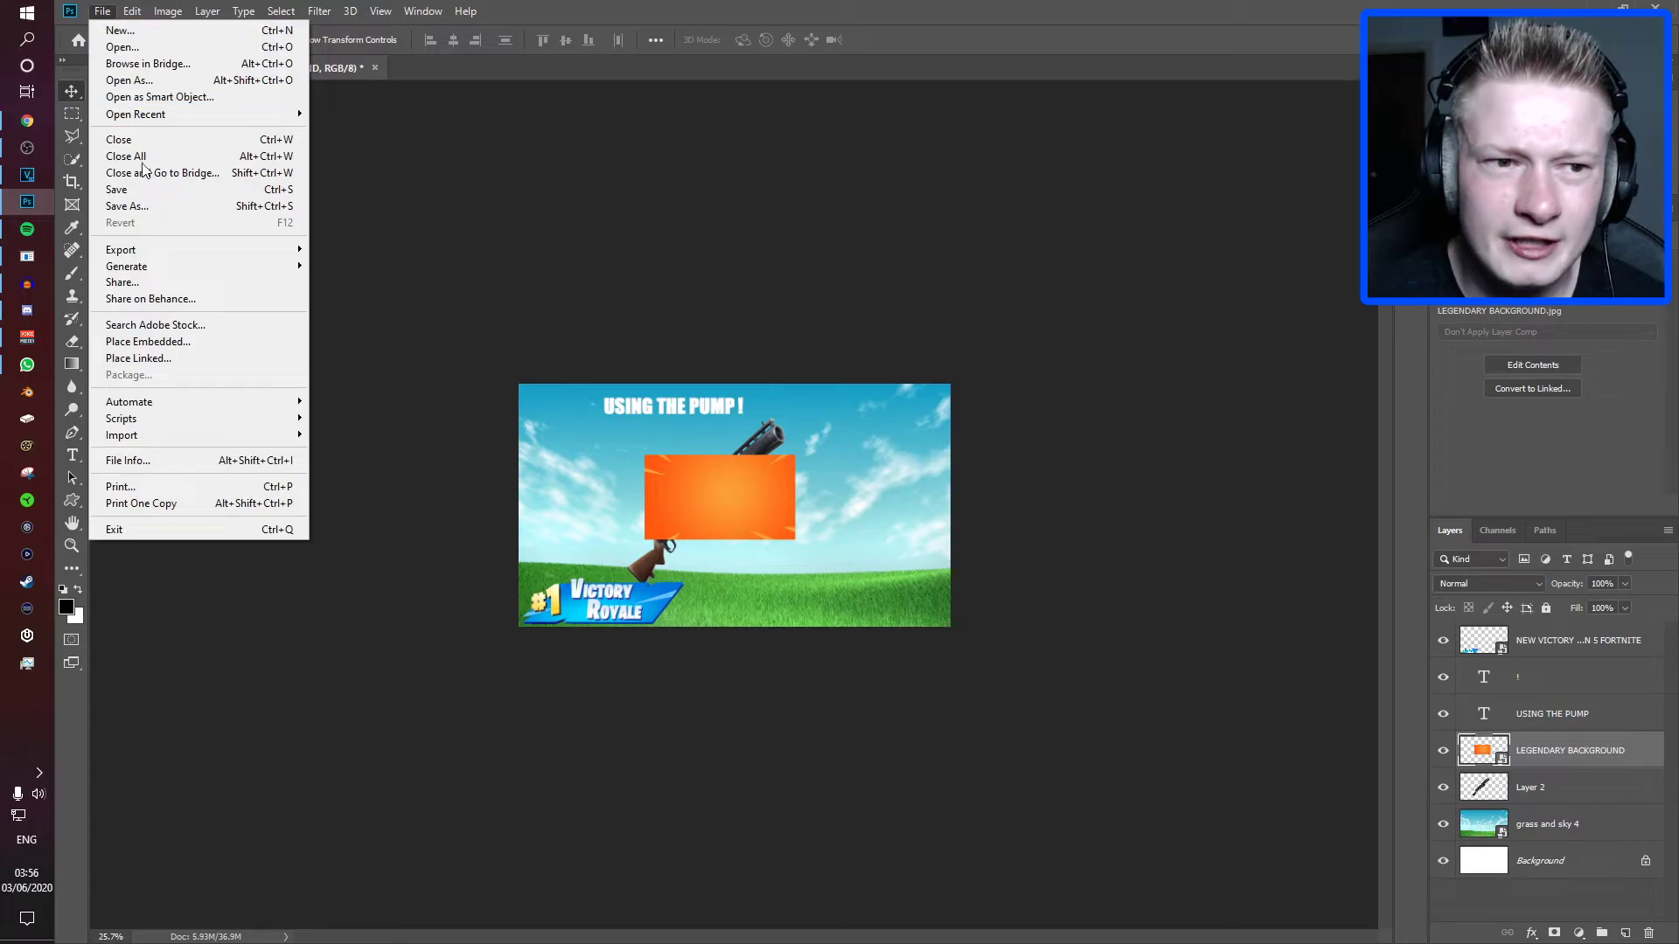
{"action": "left_click", "coordinate": [194, 341]}
{"action": "scroll", "coordinate": [564, 299], "scroll_direction": "down", "scroll_amount": 10}
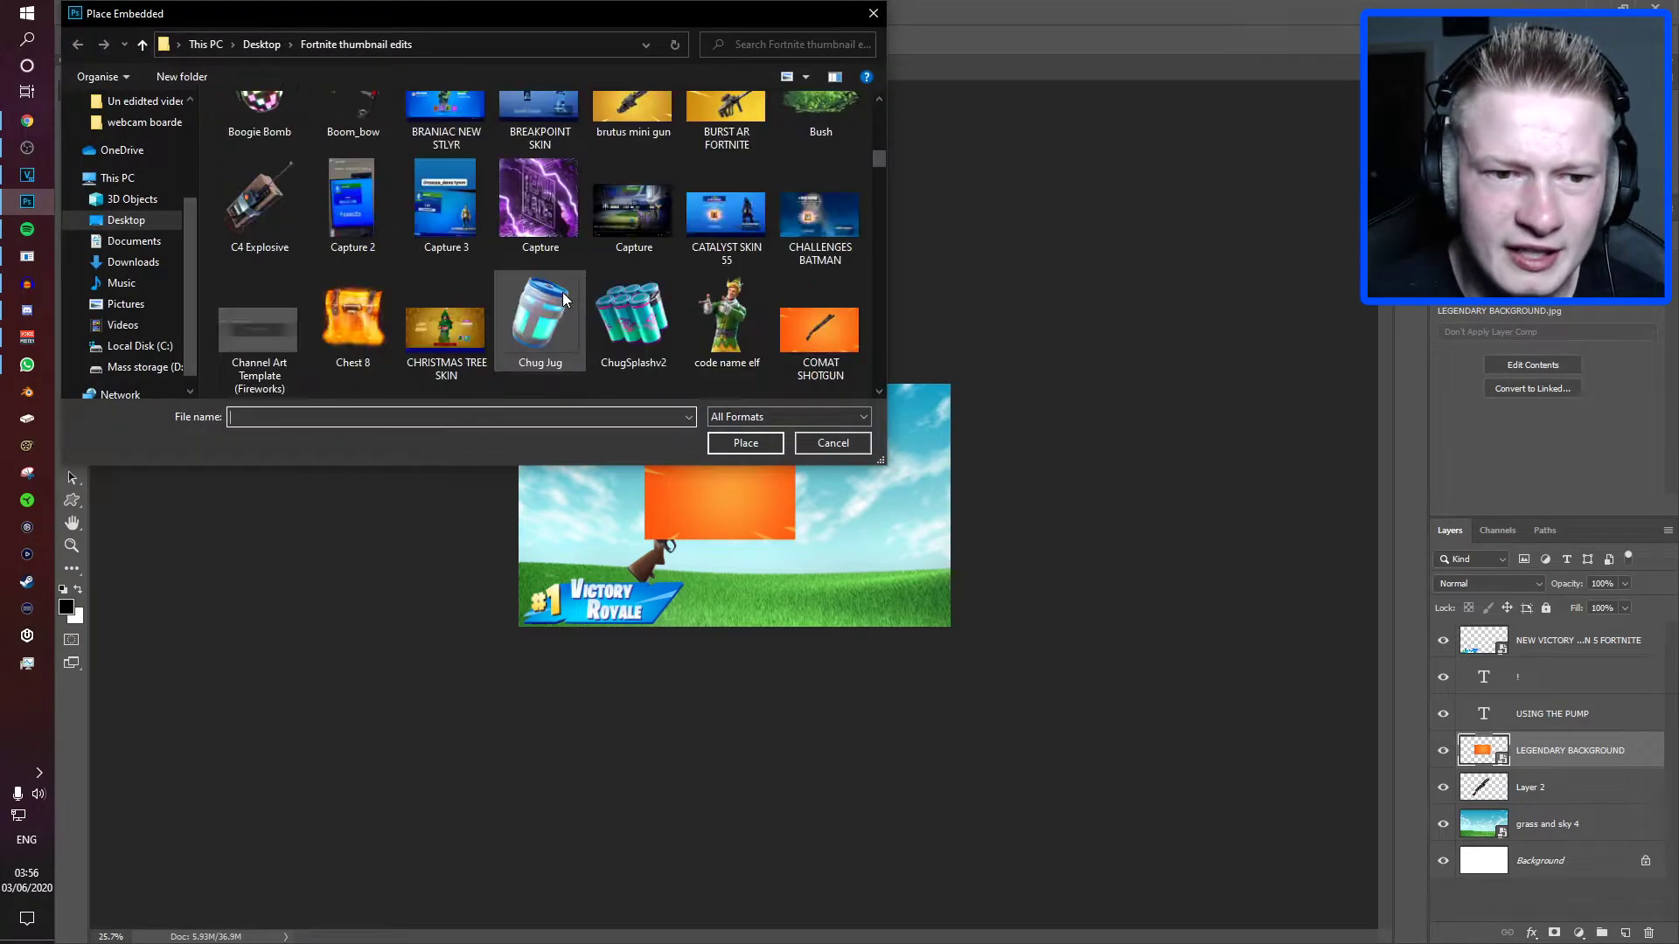
{"action": "scroll", "coordinate": [479, 328], "scroll_direction": "down", "scroll_amount": 1}
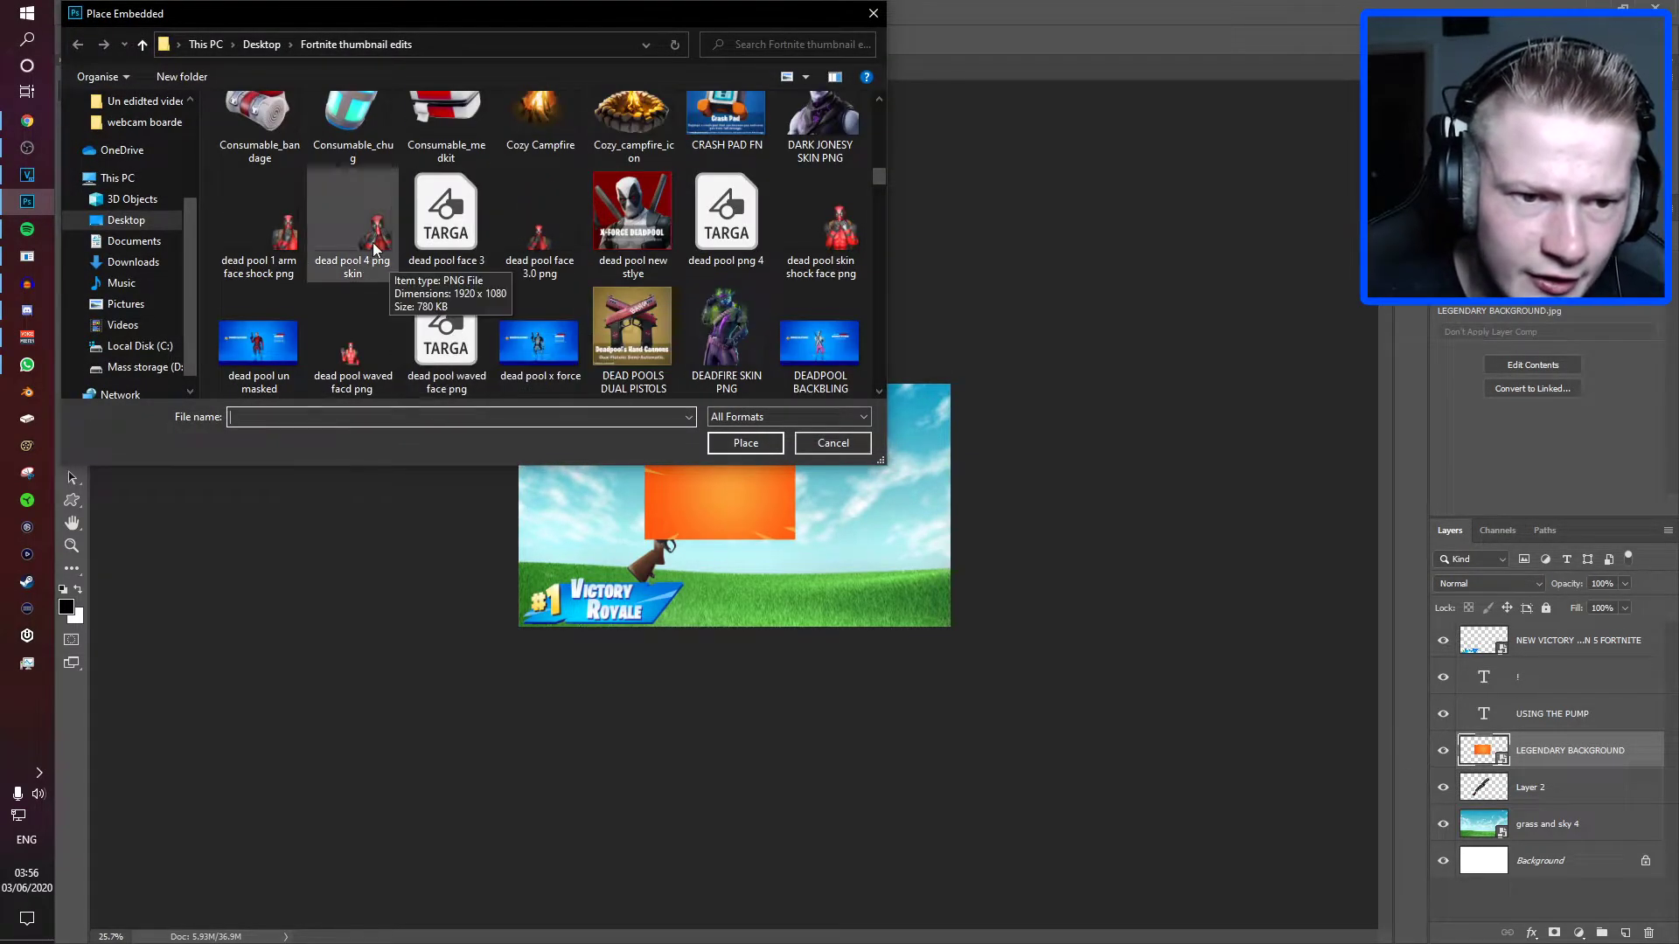
{"action": "double_click", "coordinate": [822, 245]}
{"action": "left_click_drag", "start_coordinate": [768, 460], "coordinate": [825, 476]}
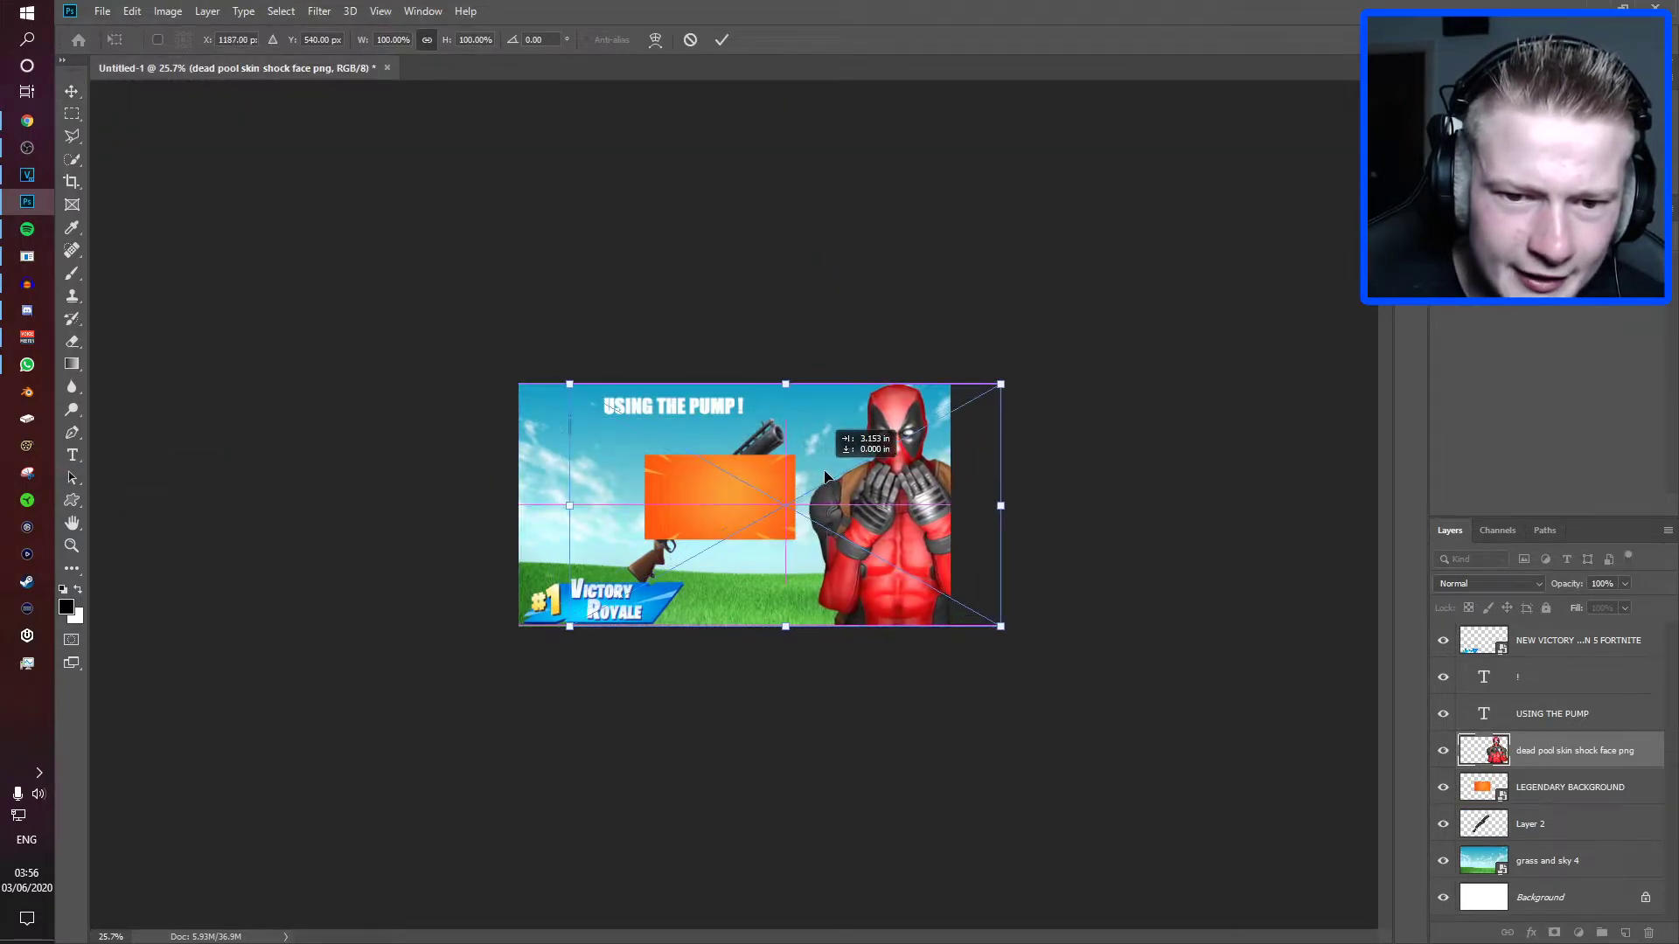
{"action": "left_click_drag", "start_coordinate": [812, 333], "coordinate": [812, 337]}
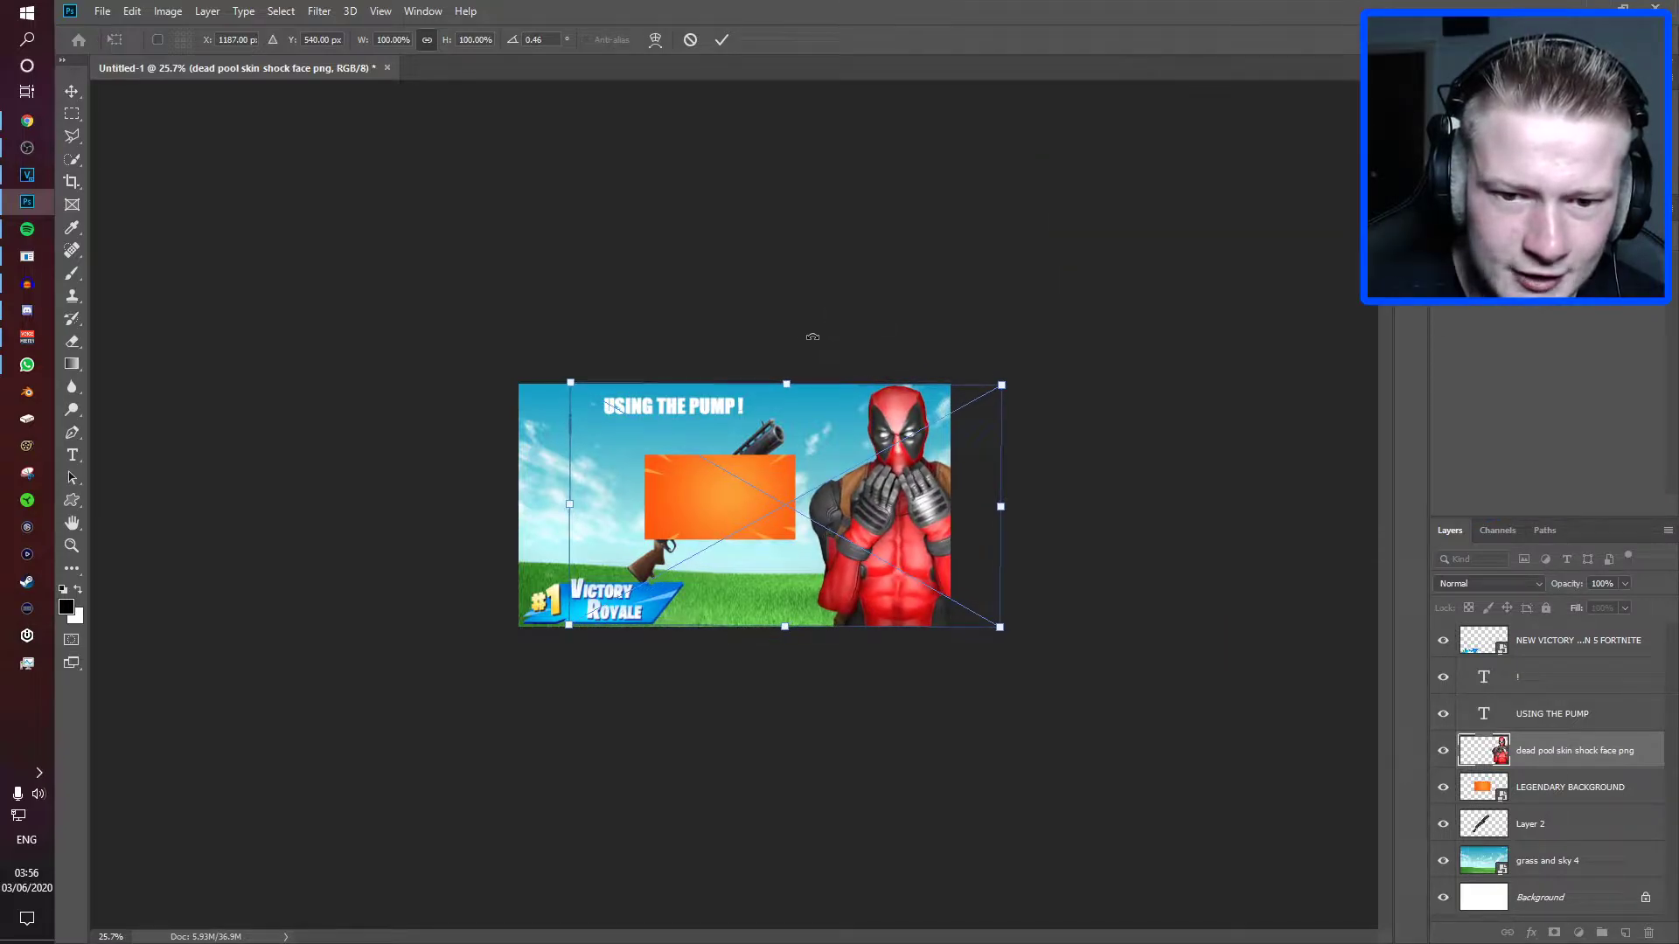
{"action": "key", "text": "Return"}
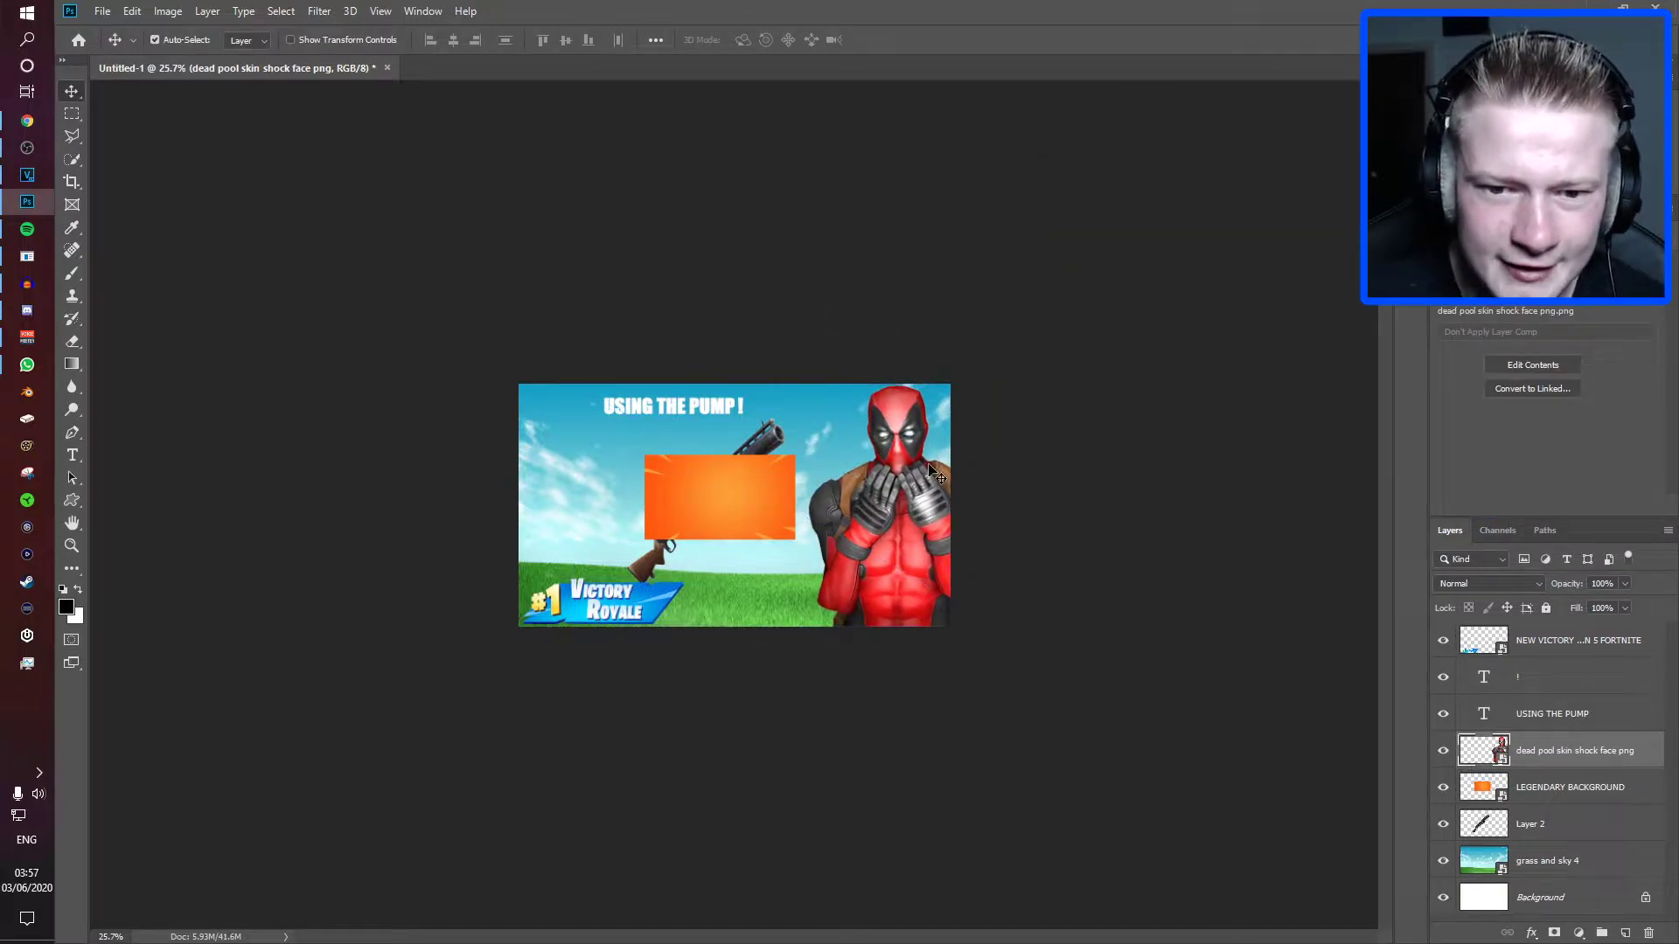
- Reorder the LEGENDARY BACKGROUND layer beneath Layer 2 so the orange rectangle sits behind the shotgun
{"action": "key", "text": "ctrl+plus"}
{"action": "key", "text": "ctrl+plus"}
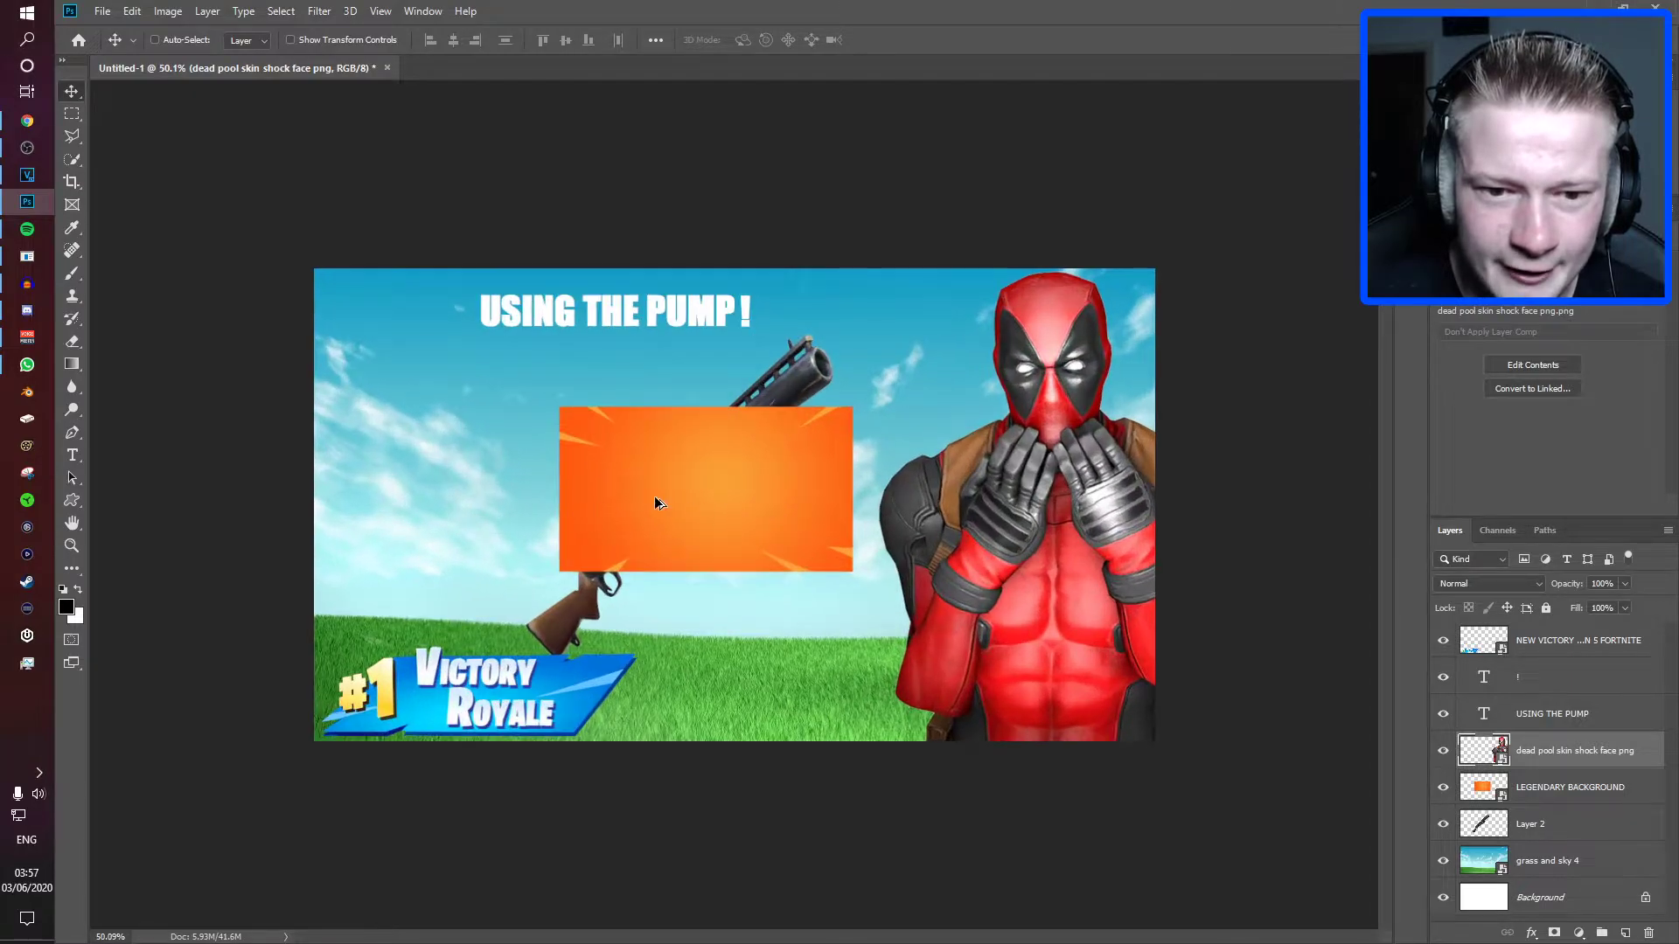
{"action": "left_click", "coordinate": [691, 459]}
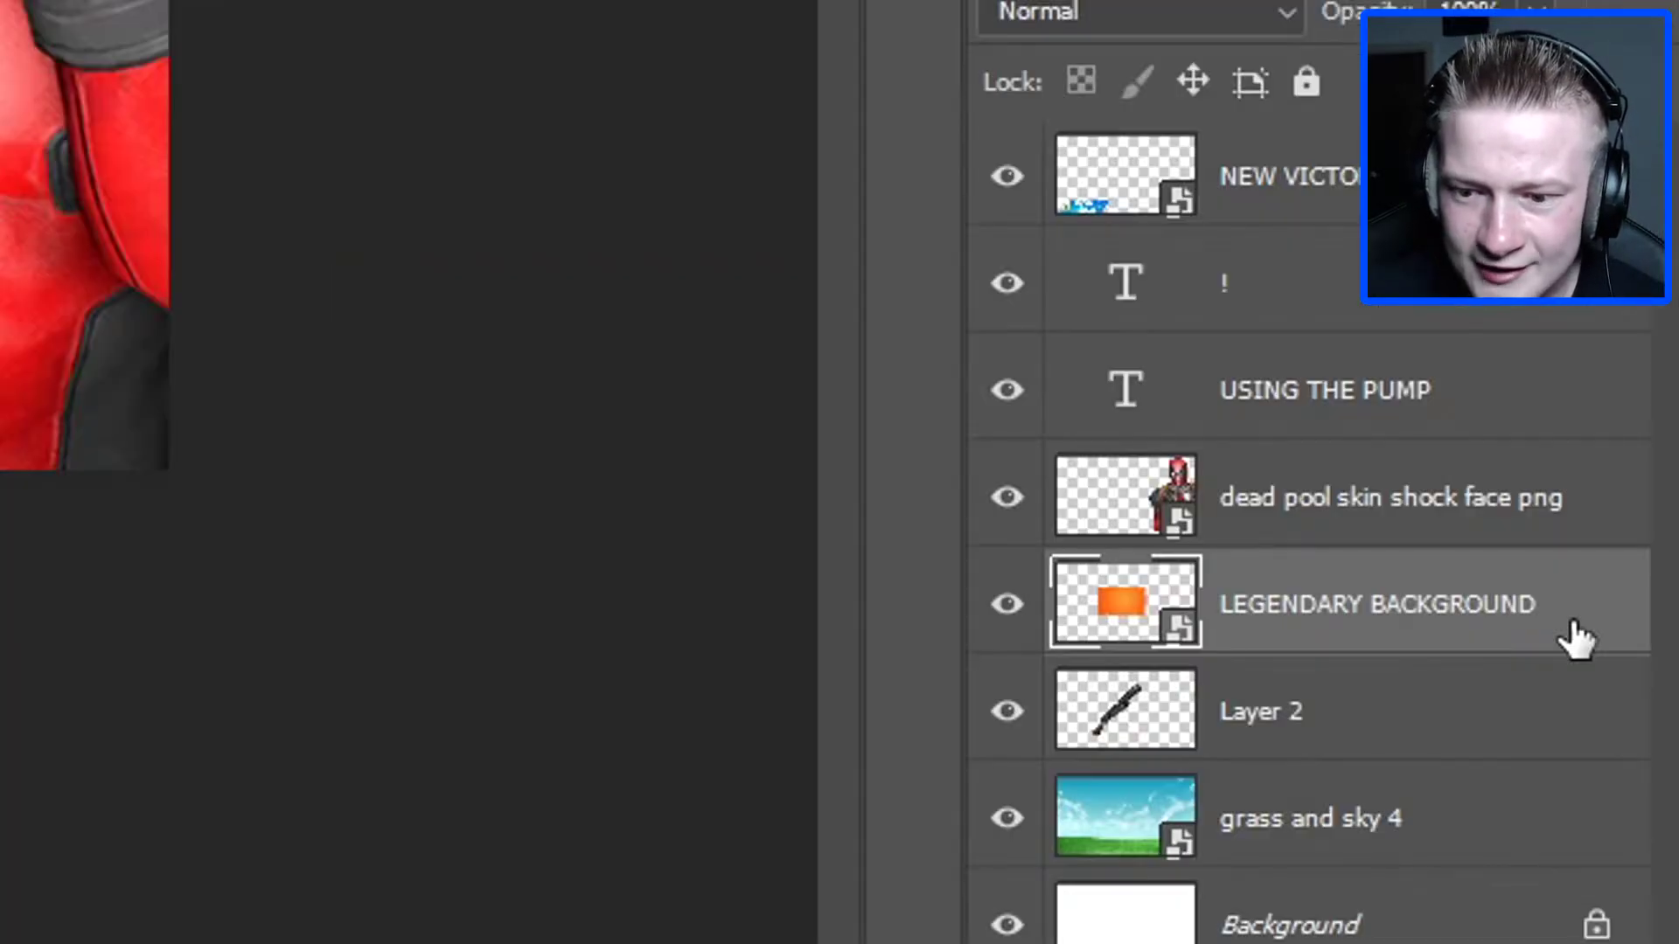
{"action": "left_click_drag", "start_coordinate": [1572, 625], "coordinate": [1559, 769]}
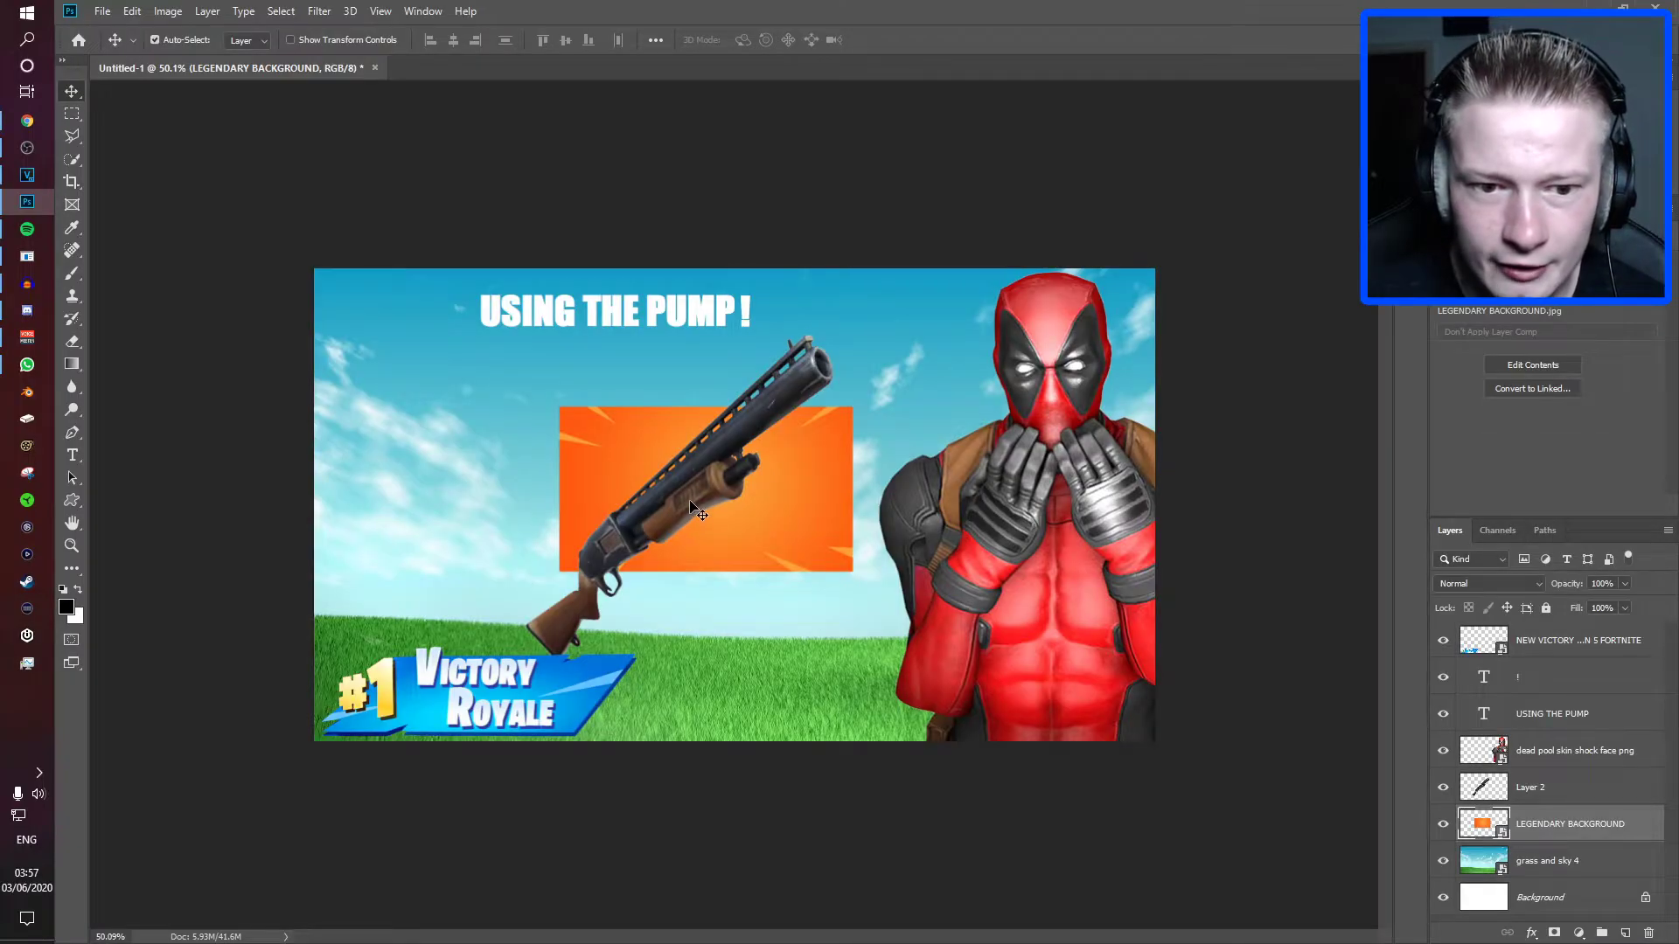
- Move the orange background slightly left and the shotgun slightly right across it
{"action": "mouse_move", "coordinate": [691, 503]}
{"action": "left_mouse_down"}
{"action": "mouse_move", "coordinate": [717, 500]}
{"action": "mouse_move", "coordinate": [669, 505]}
{"action": "left_mouse_up"}
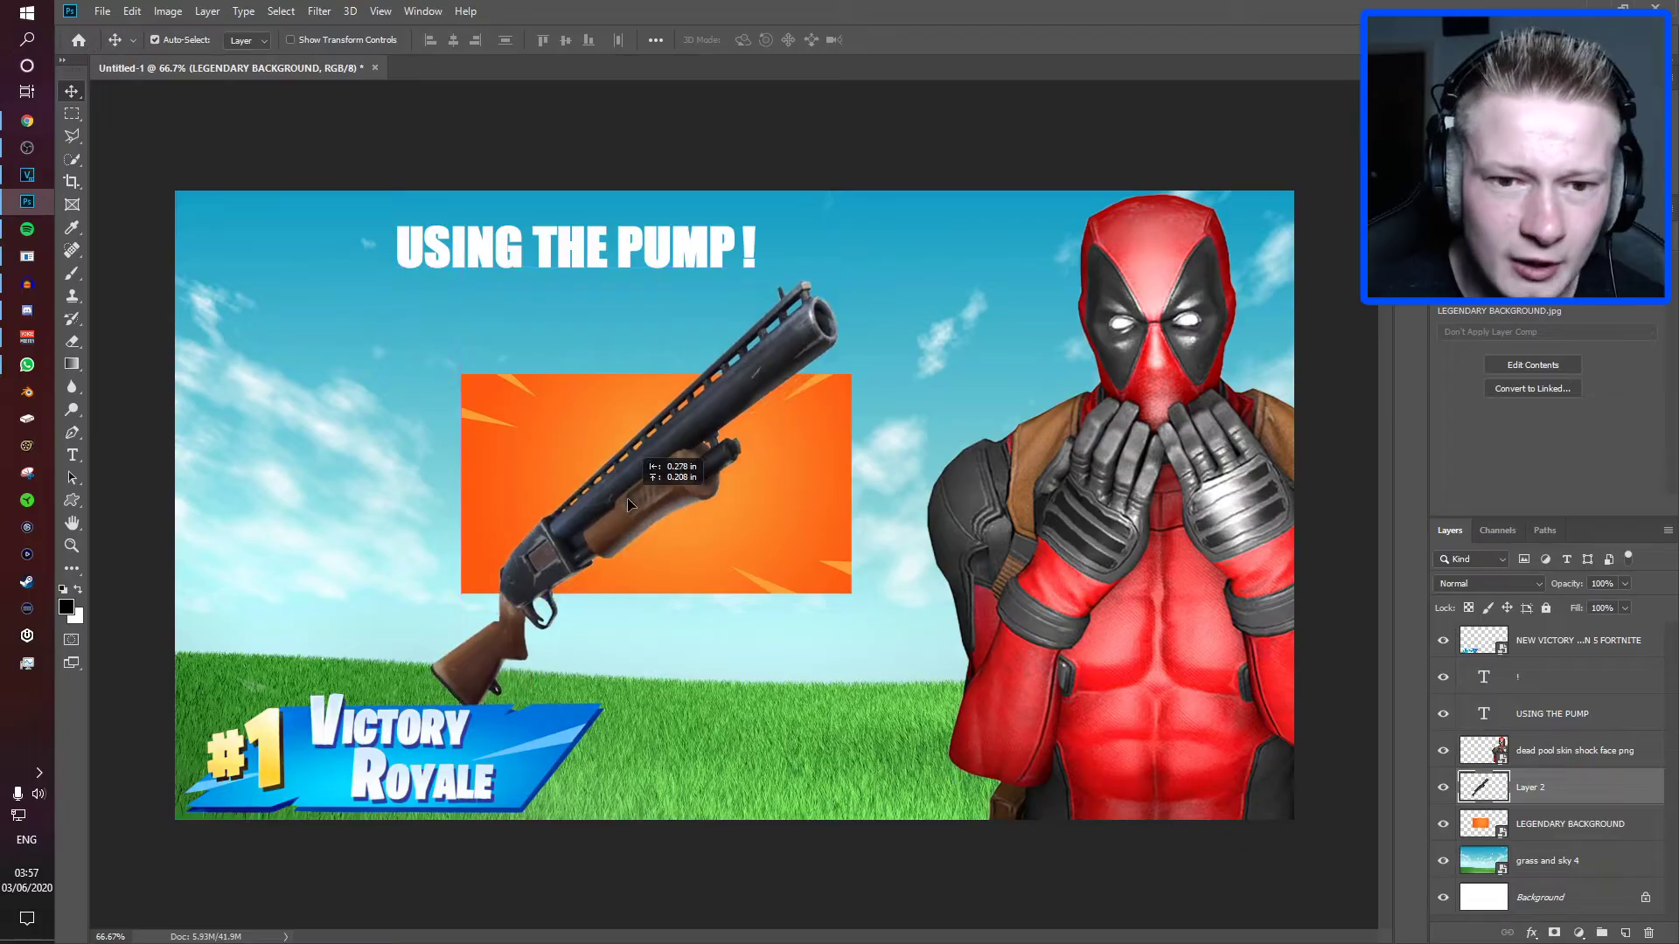
{"action": "left_click_drag", "start_coordinate": [627, 496], "coordinate": [678, 510]}
{"action": "key", "text": "ctrl"}
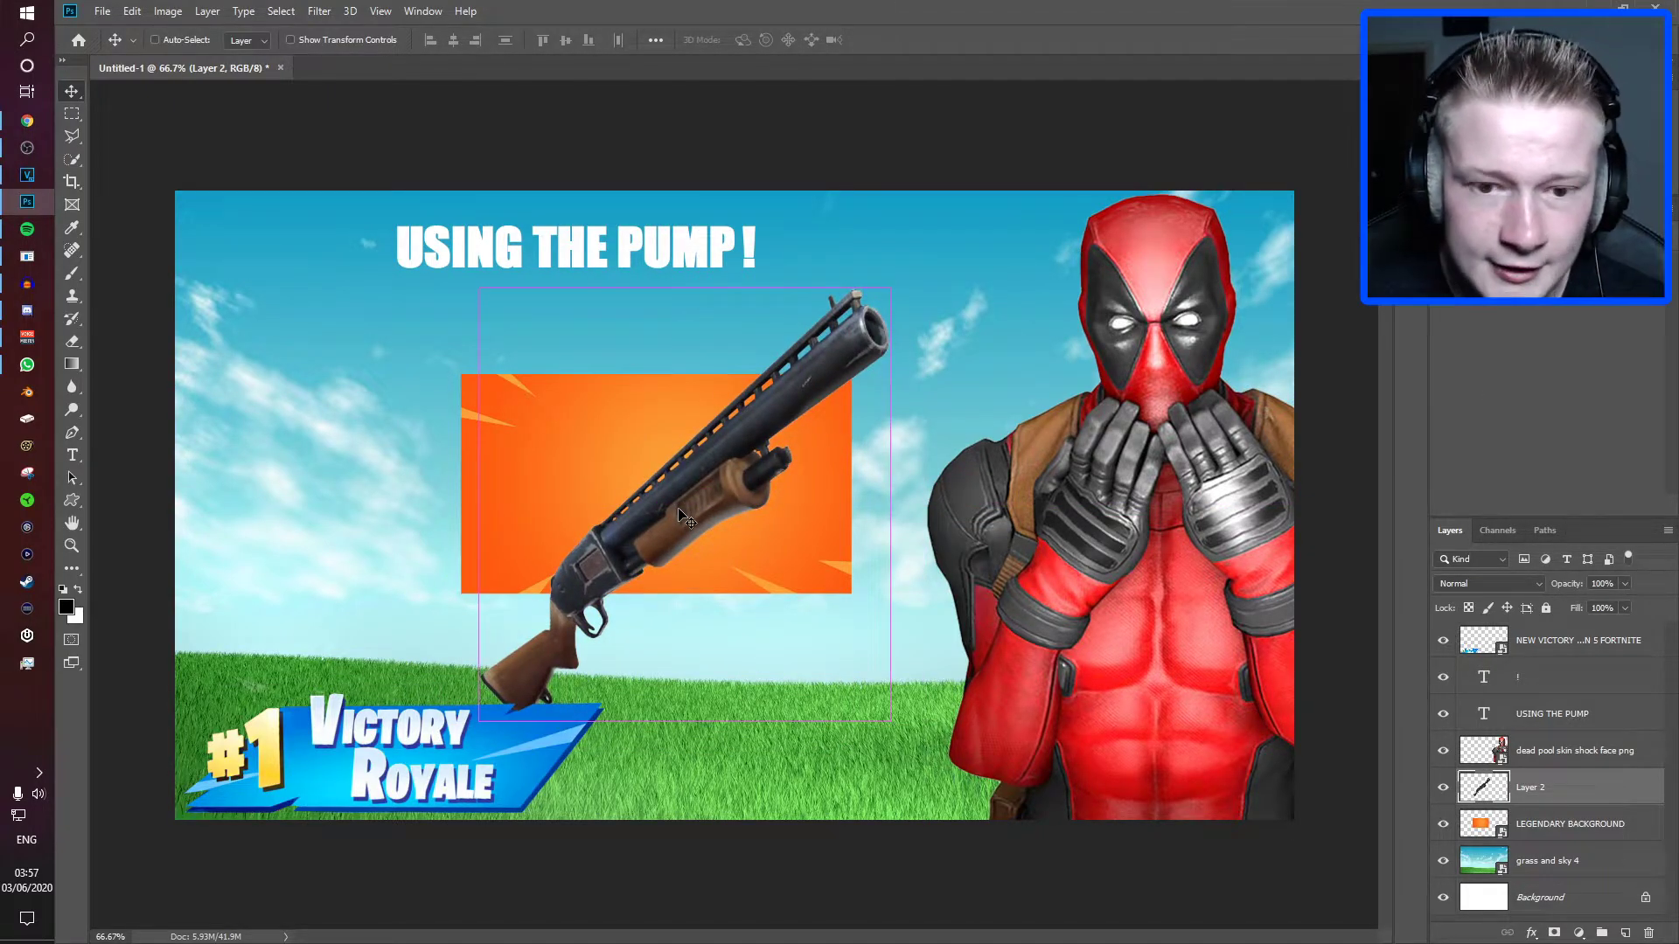
- Scale the shotgun proportionally to about 48% and centre it inside the orange background rectangle
{"action": "key", "text": "ctrl+t"}
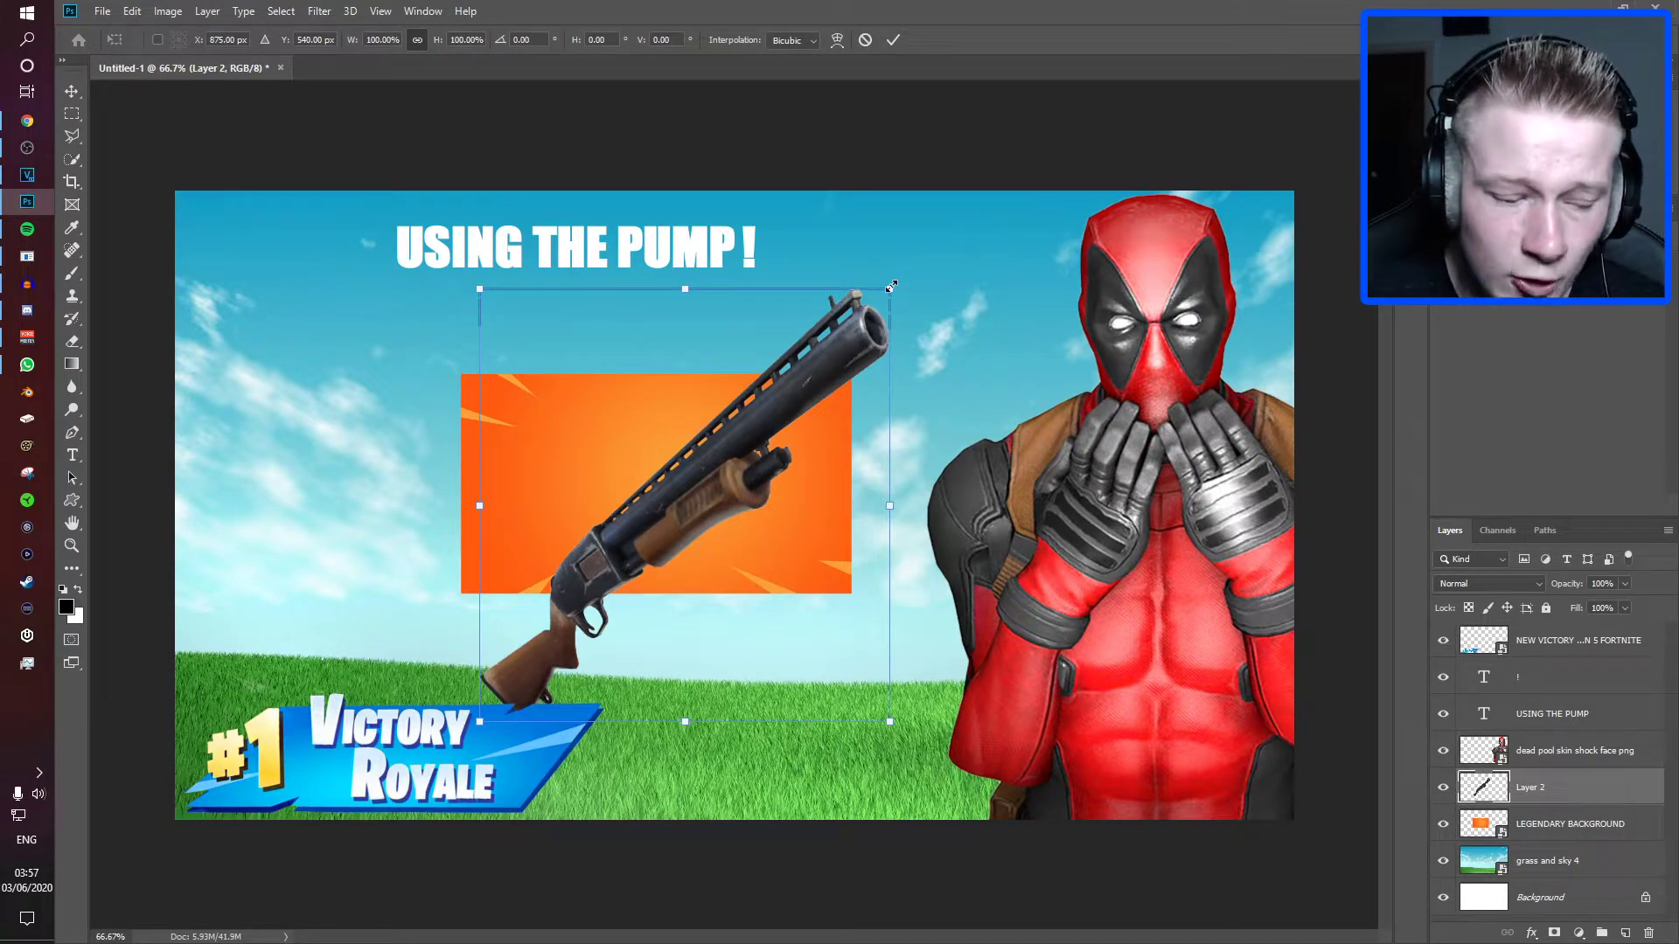
{"action": "left_click_drag", "start_coordinate": [883, 294], "coordinate": [855, 411]}
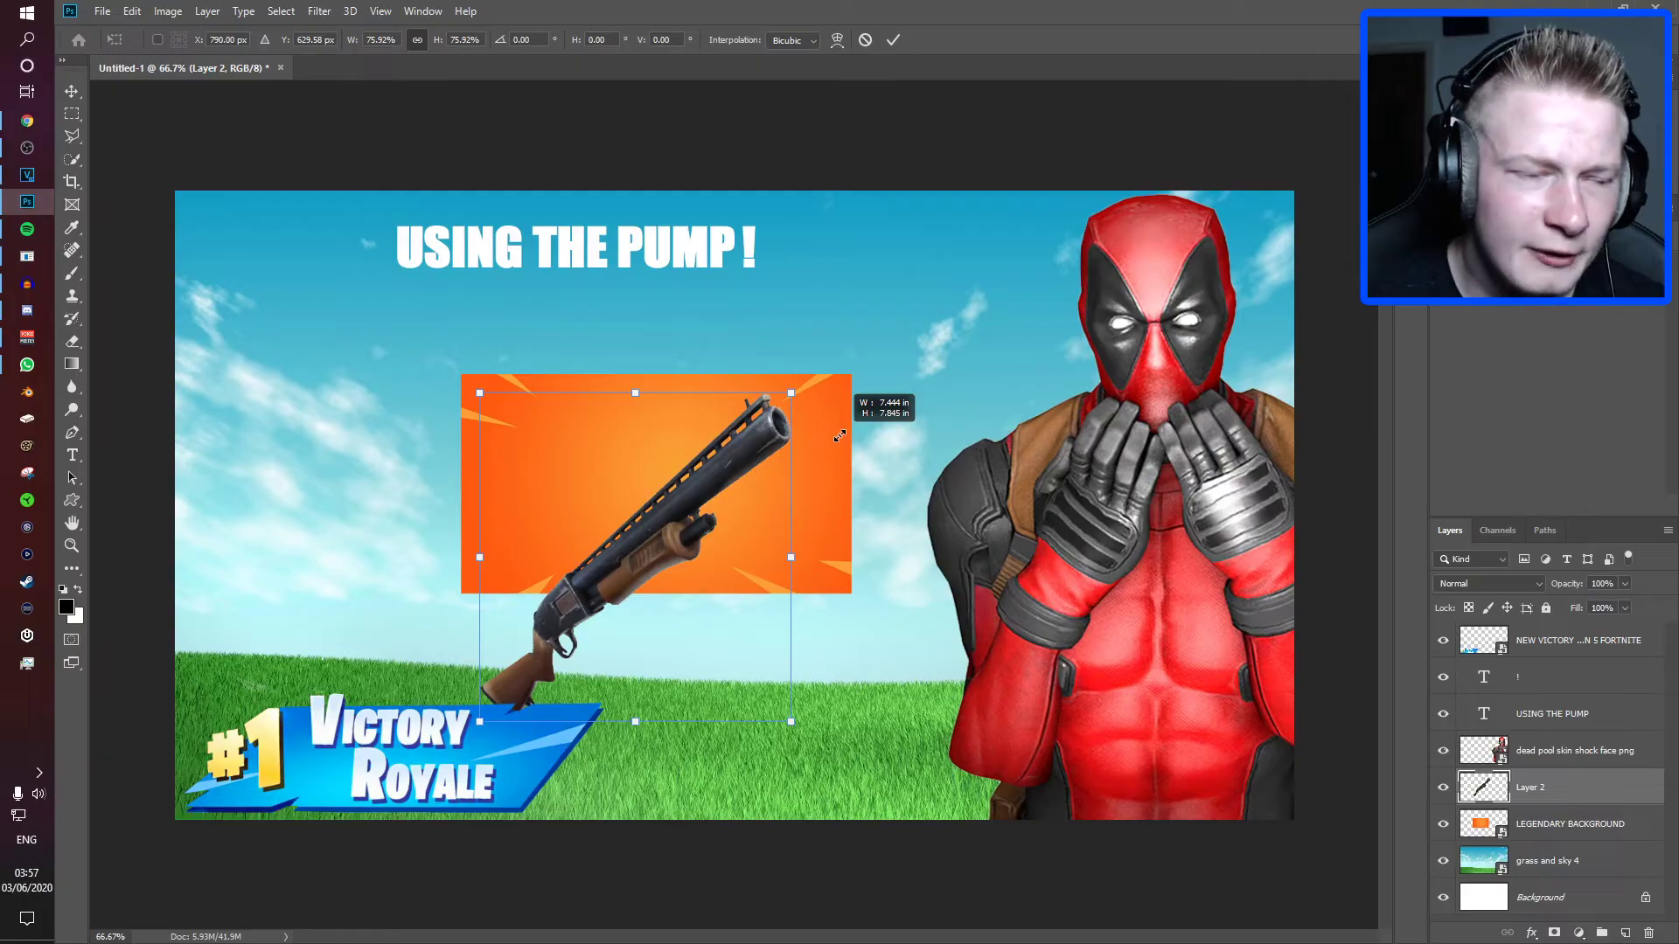
{"action": "left_click_drag", "start_coordinate": [839, 434], "coordinate": [677, 516]}
{"action": "left_click_drag", "start_coordinate": [626, 566], "coordinate": [662, 456]}
{"action": "scroll", "coordinate": [696, 455], "scroll_direction": "up", "scroll_amount": 2}
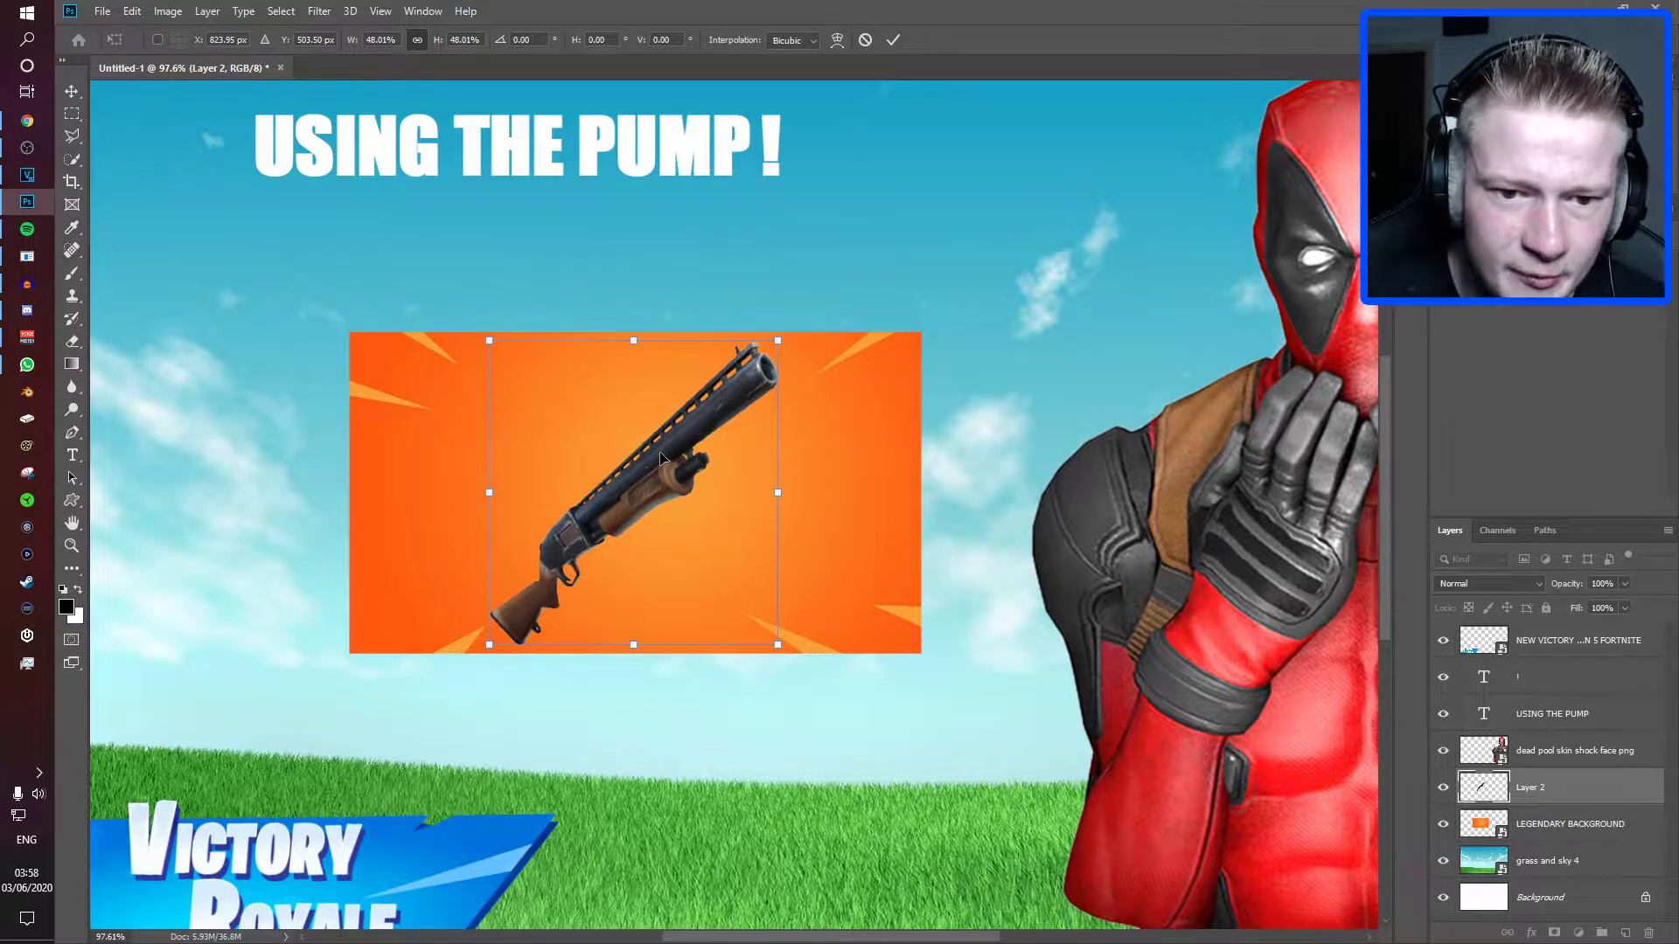
{"action": "key", "text": "Return"}
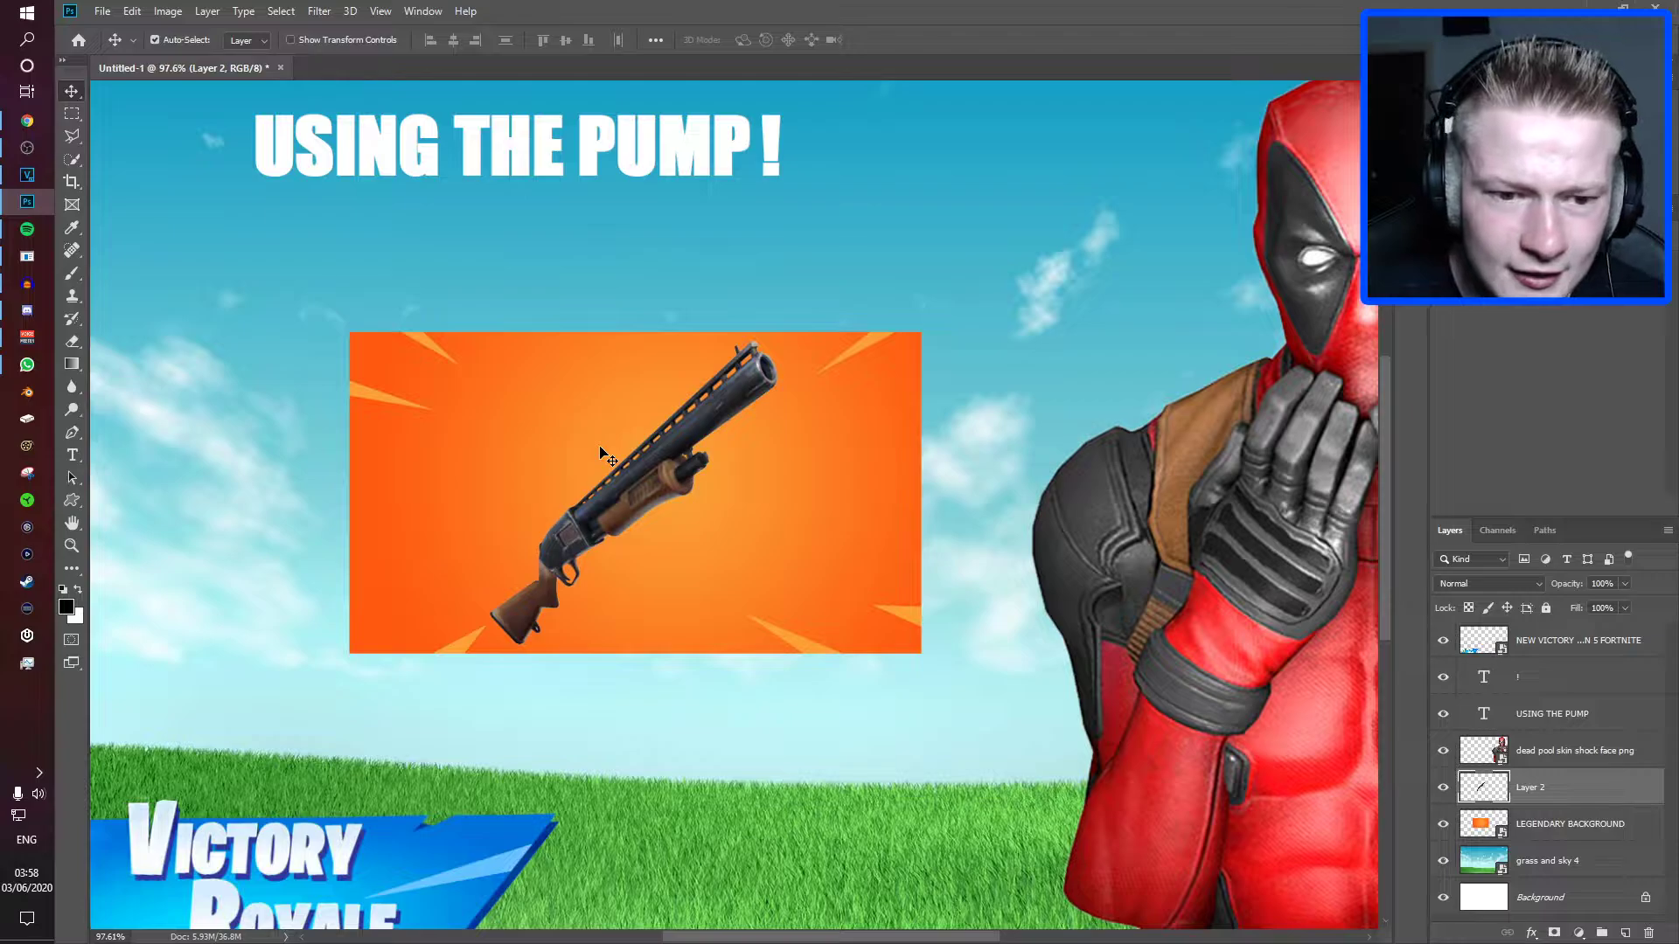
- Resize the orange LEGENDARY BACKGROUND to about 24% width and 35.5% height so it frames the shotgun more tightly
{"action": "left_click", "coordinate": [474, 435]}
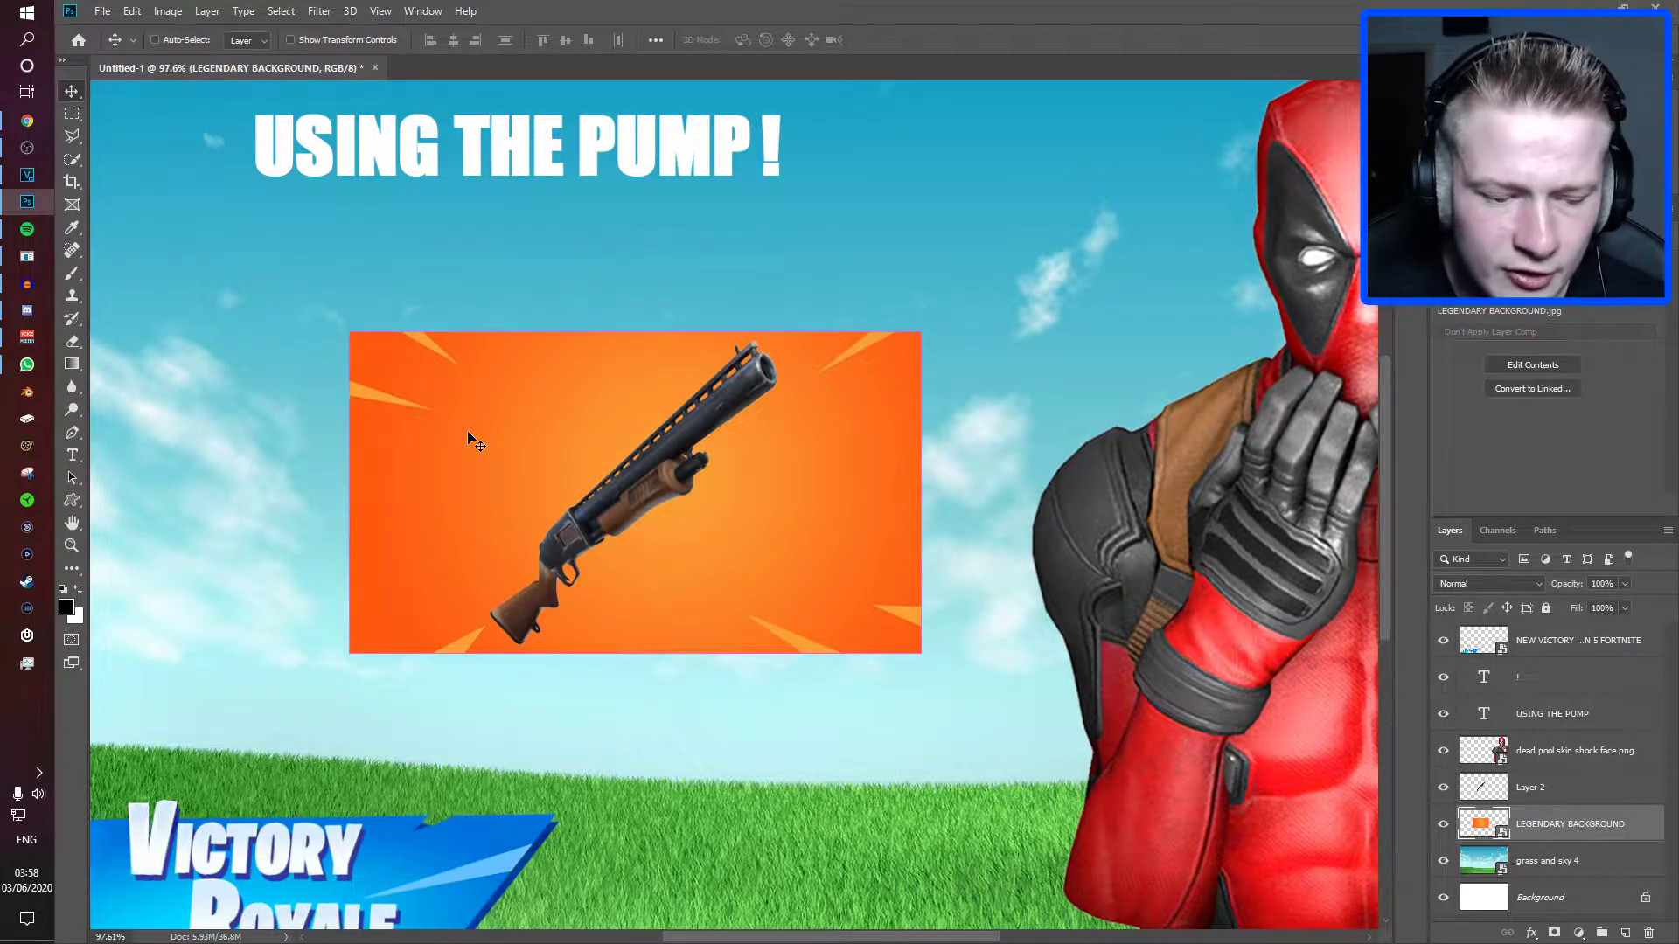
{"action": "key", "text": "ctrl+t"}
{"action": "left_click_drag", "start_coordinate": [347, 493], "coordinate": [468, 493]}
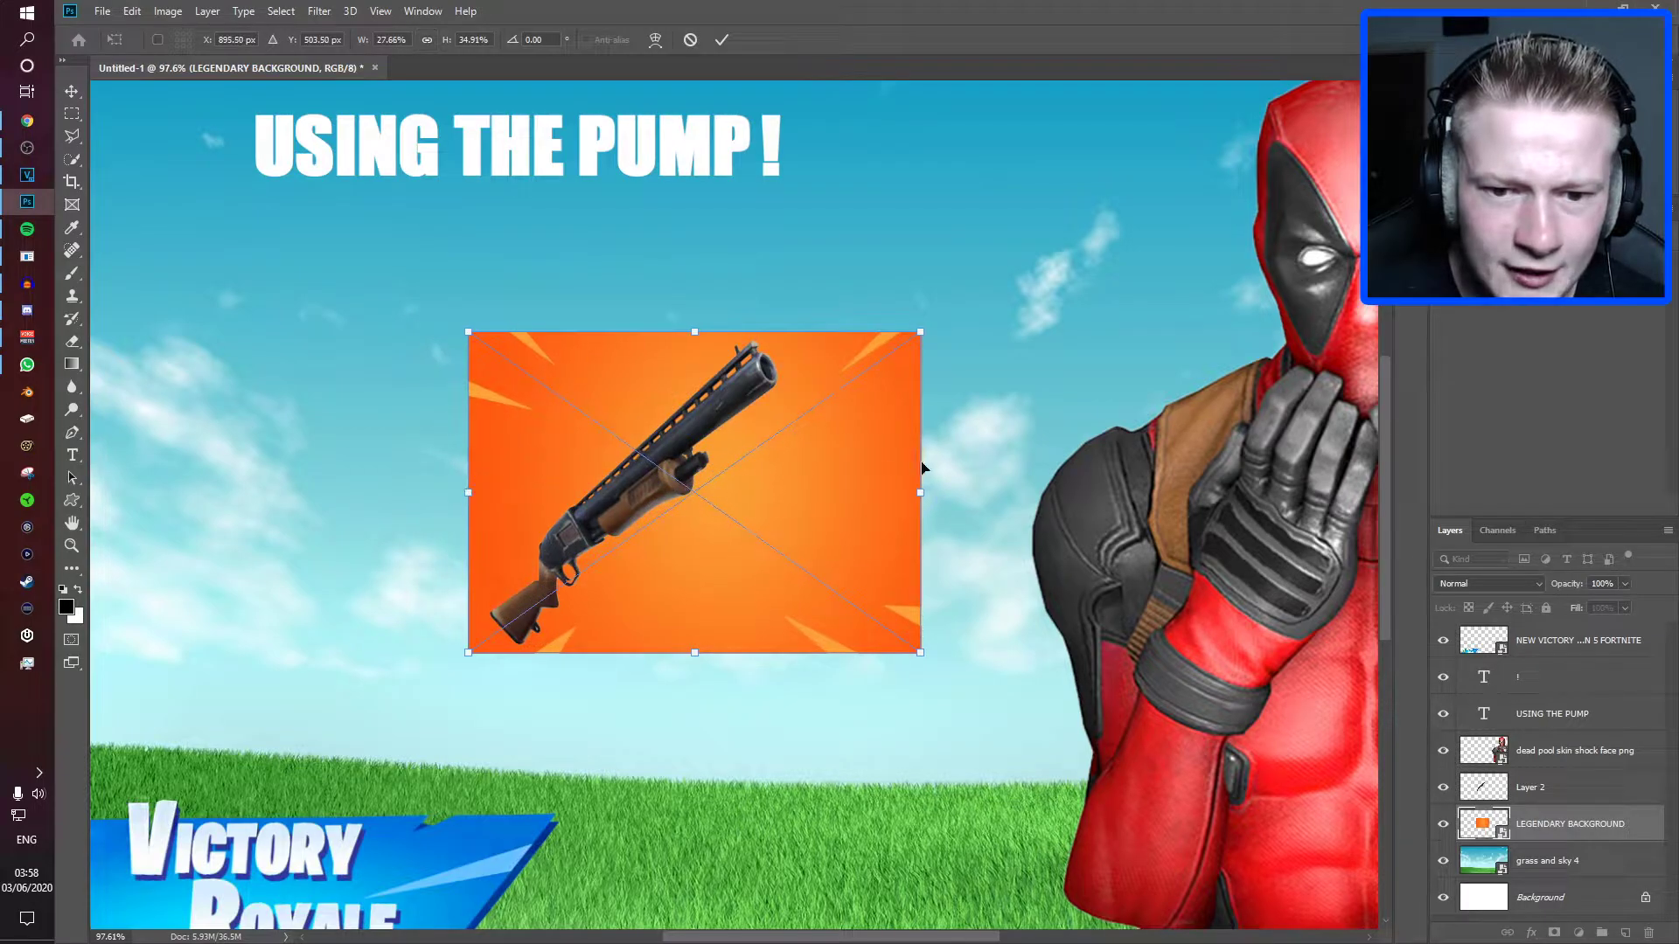
{"action": "left_click_drag", "start_coordinate": [922, 493], "coordinate": [822, 492]}
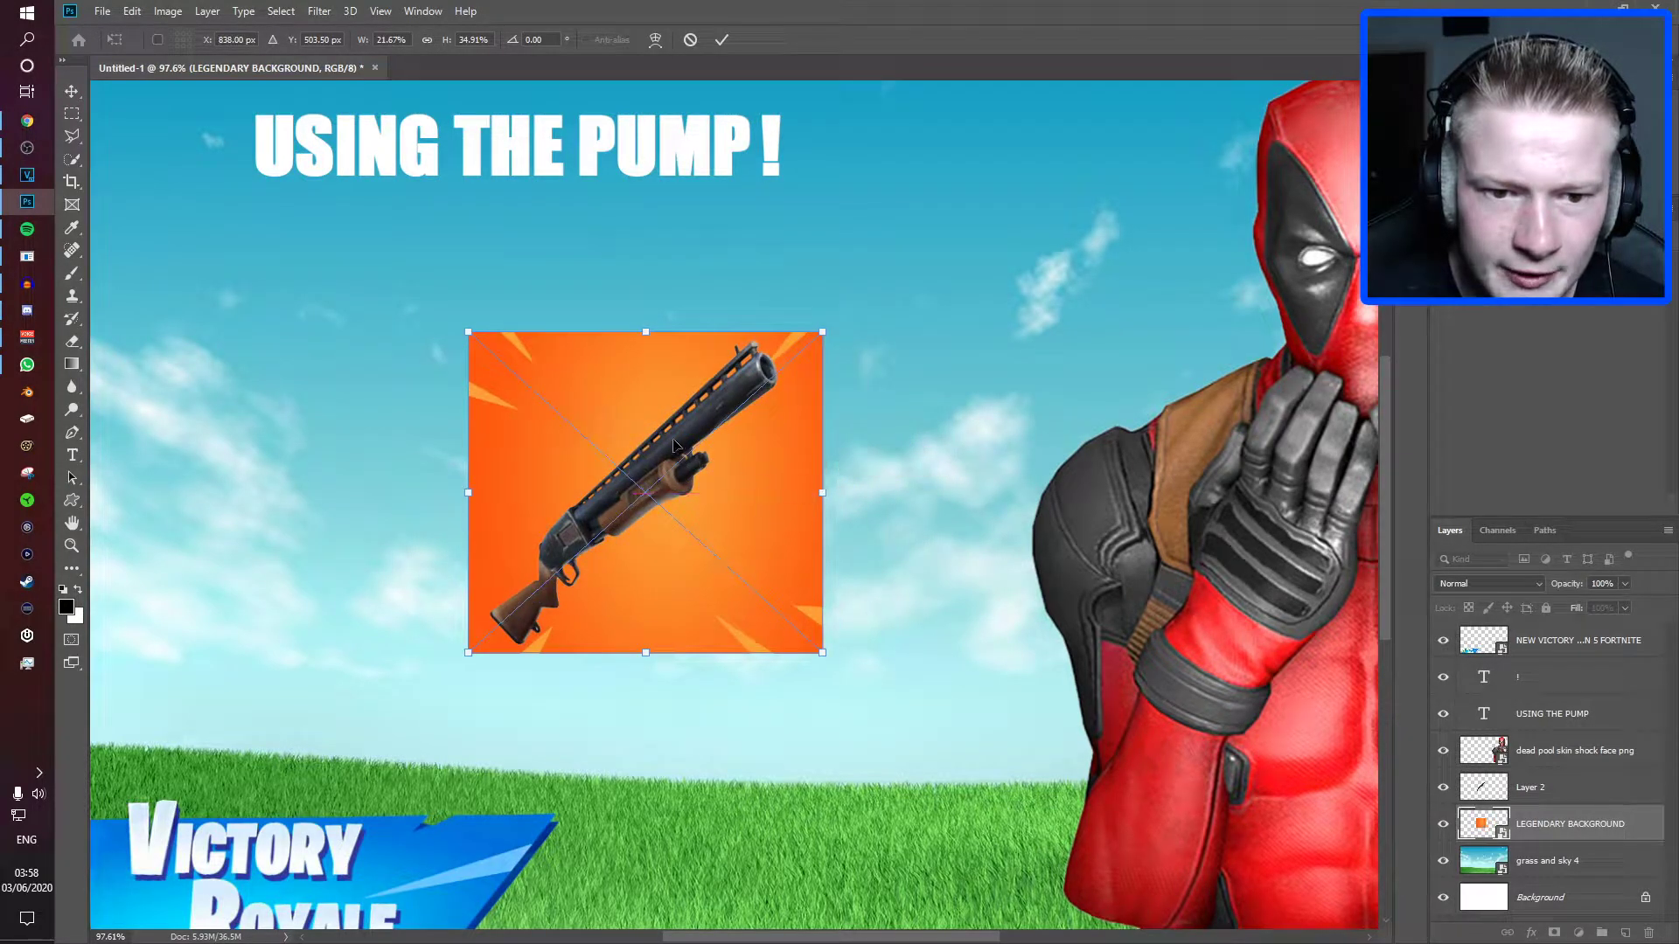
{"action": "left_click_drag", "start_coordinate": [645, 329], "coordinate": [648, 325]}
{"action": "left_click_drag", "start_coordinate": [468, 492], "coordinate": [462, 491]}
{"action": "left_click_drag", "start_coordinate": [821, 489], "coordinate": [855, 487]}
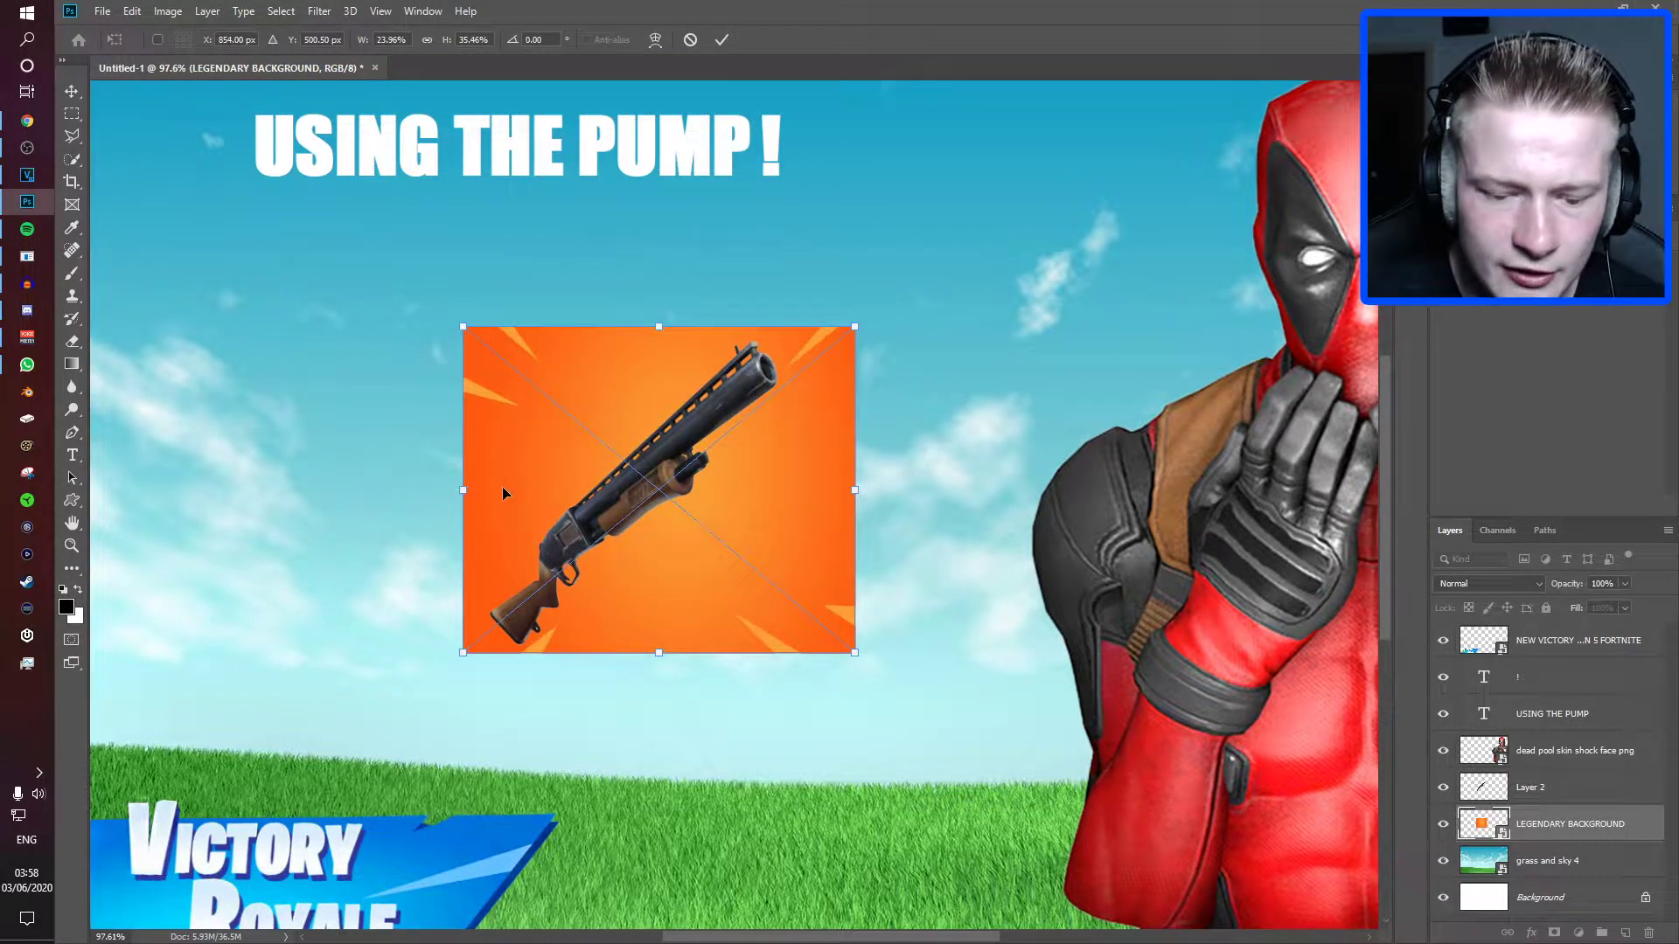
{"action": "key", "text": "Return"}
- Rotate the shotgun clockwise to a flatter angle and centre it inside the orange background
{"action": "left_click", "coordinate": [617, 493]}
{"action": "key", "text": "ctrl+t"}
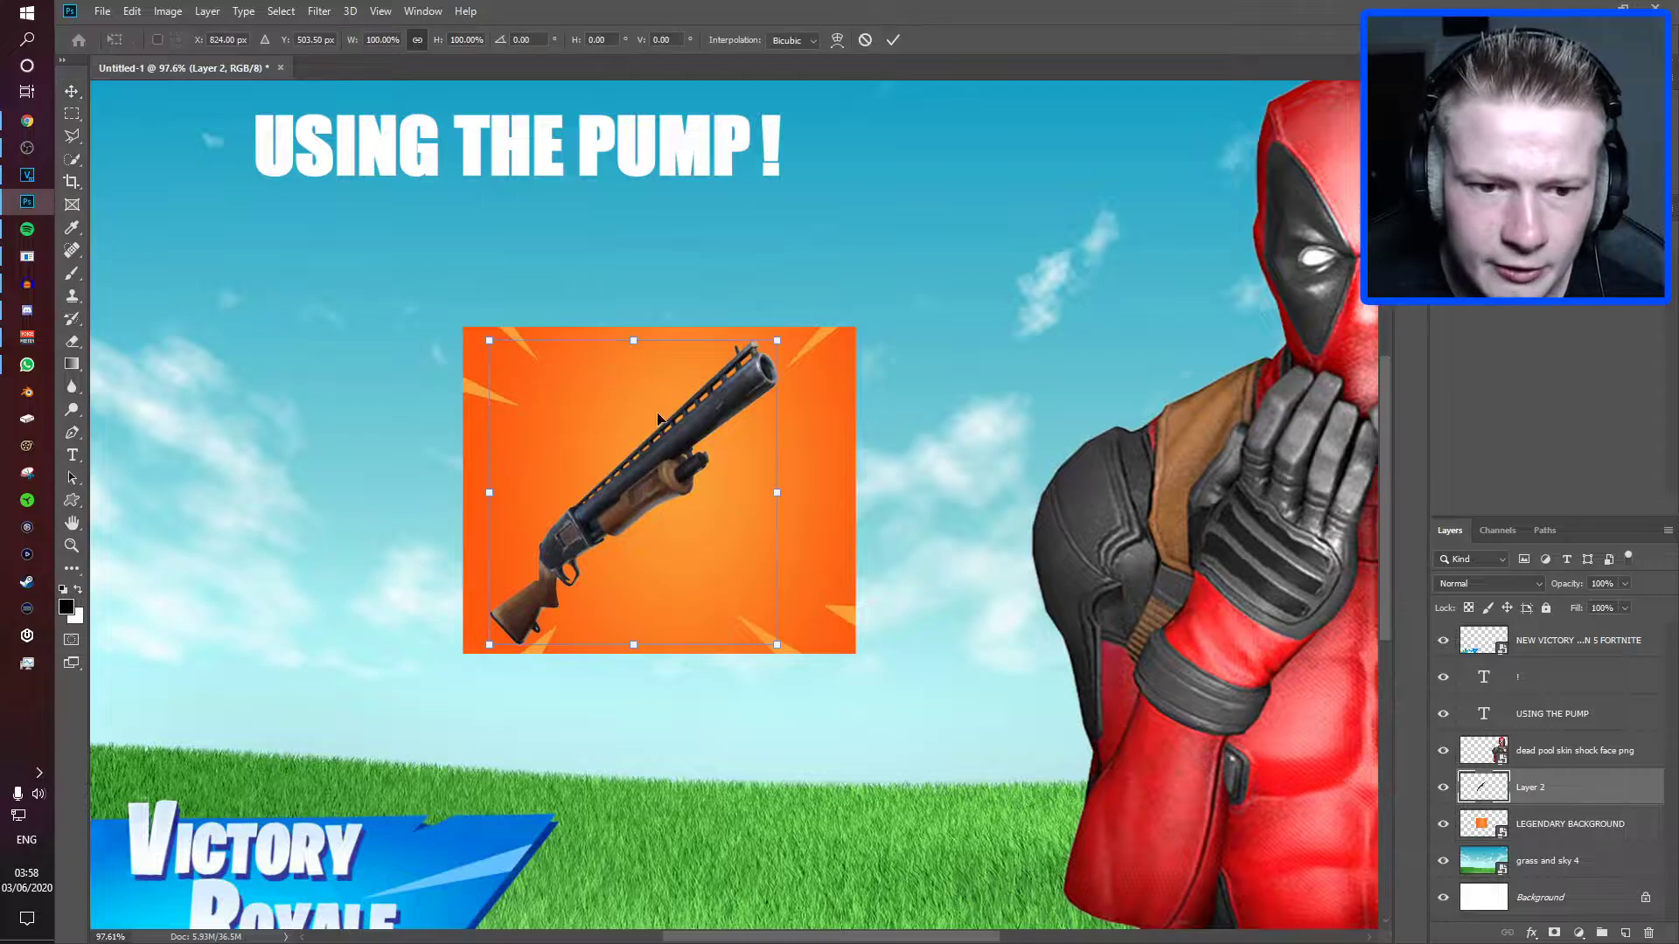
{"action": "left_click_drag", "start_coordinate": [685, 287], "coordinate": [778, 311]}
{"action": "left_click_drag", "start_coordinate": [731, 469], "coordinate": [762, 473]}
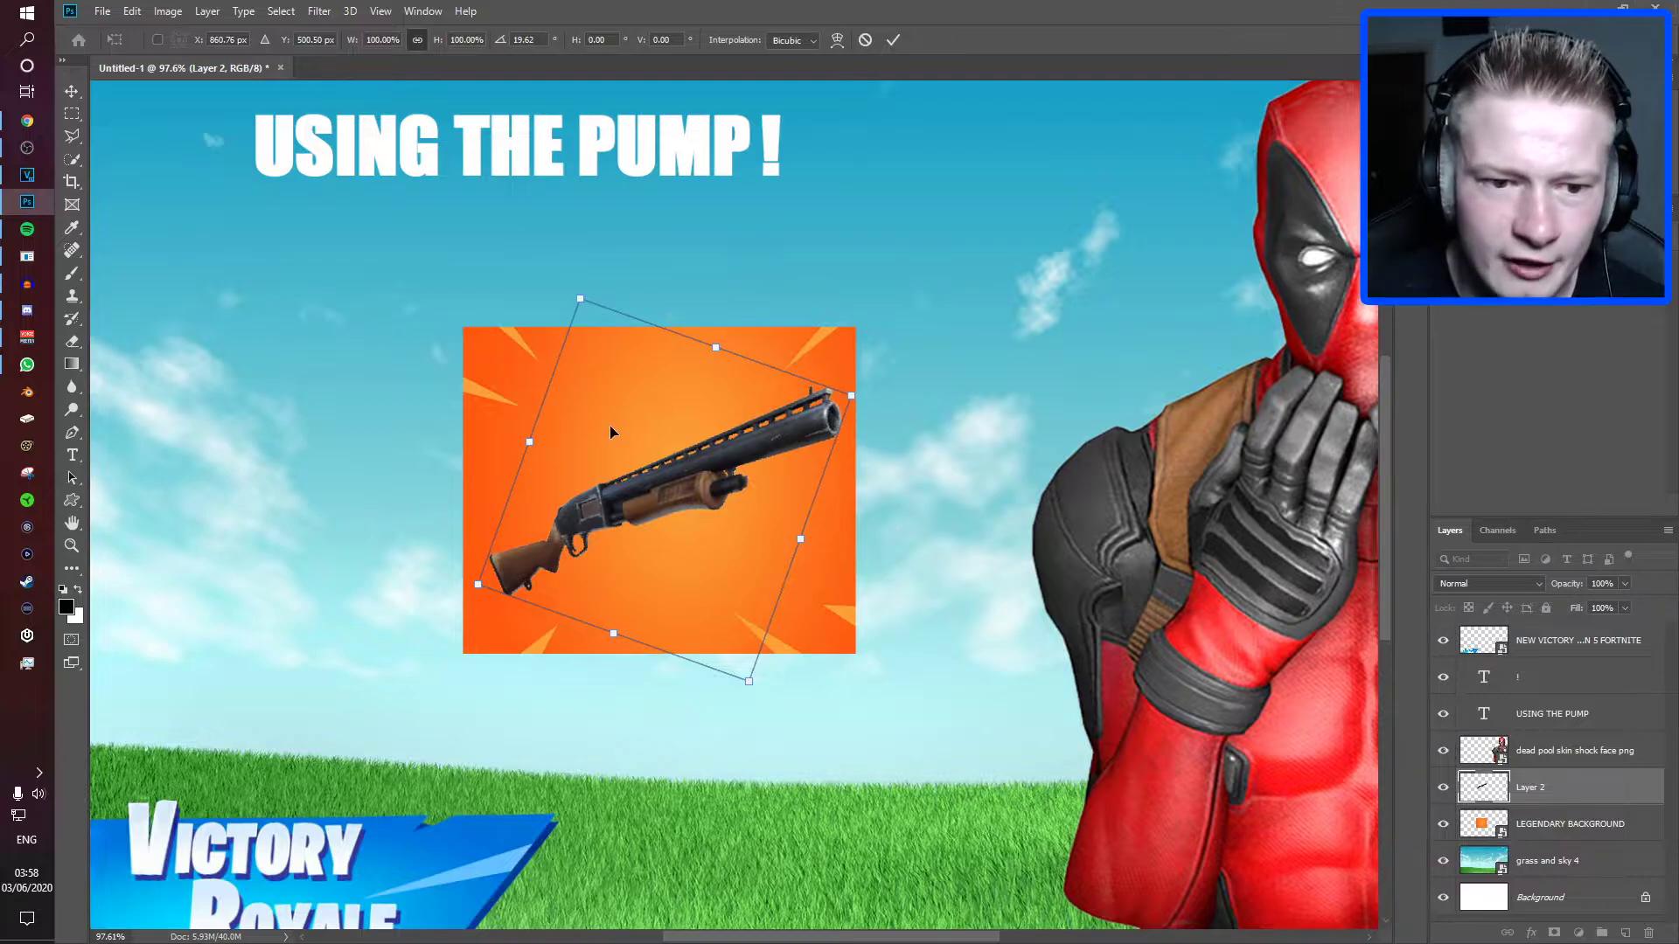
{"action": "left_click_drag", "start_coordinate": [508, 422], "coordinate": [504, 434]}
{"action": "left_click_drag", "start_coordinate": [666, 525], "coordinate": [660, 527]}
{"action": "key", "text": "Return"}
- Select Layer 2 and LEGENDARY BACKGROUND together and move them slightly down and to the right
{"action": "scroll", "coordinate": [689, 559], "scroll_direction": "down", "scroll_amount": 3}
{"action": "scroll", "coordinate": [689, 564], "scroll_direction": "down", "scroll_amount": 4}
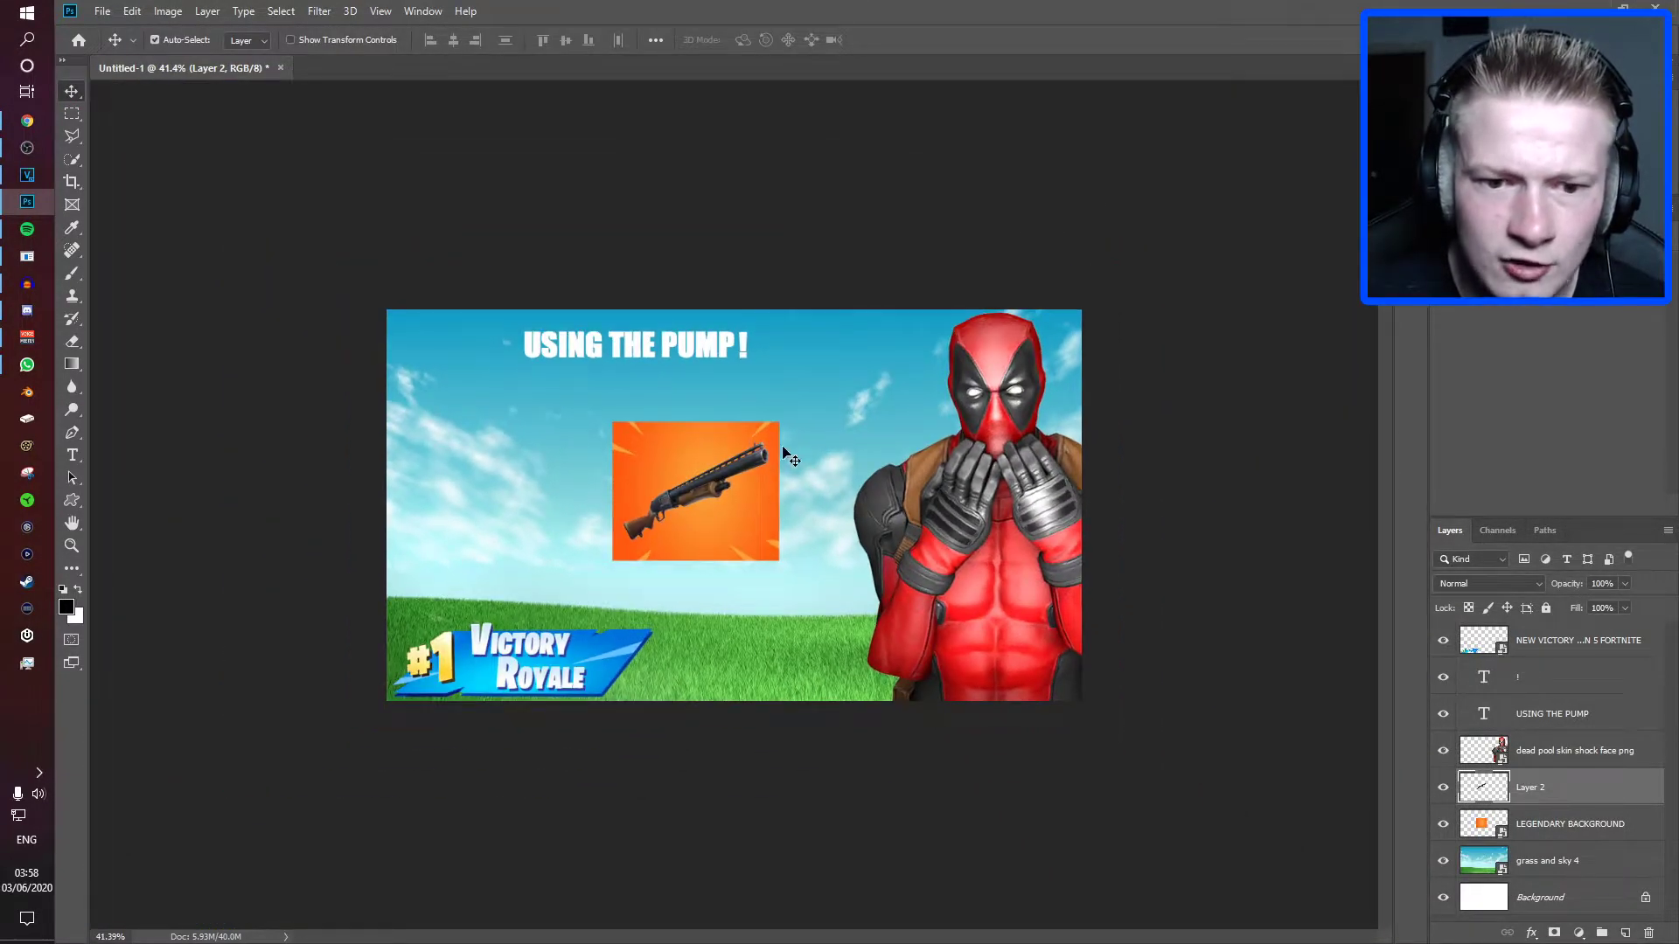
{"action": "scroll", "coordinate": [758, 497], "scroll_direction": "up", "scroll_amount": 2}
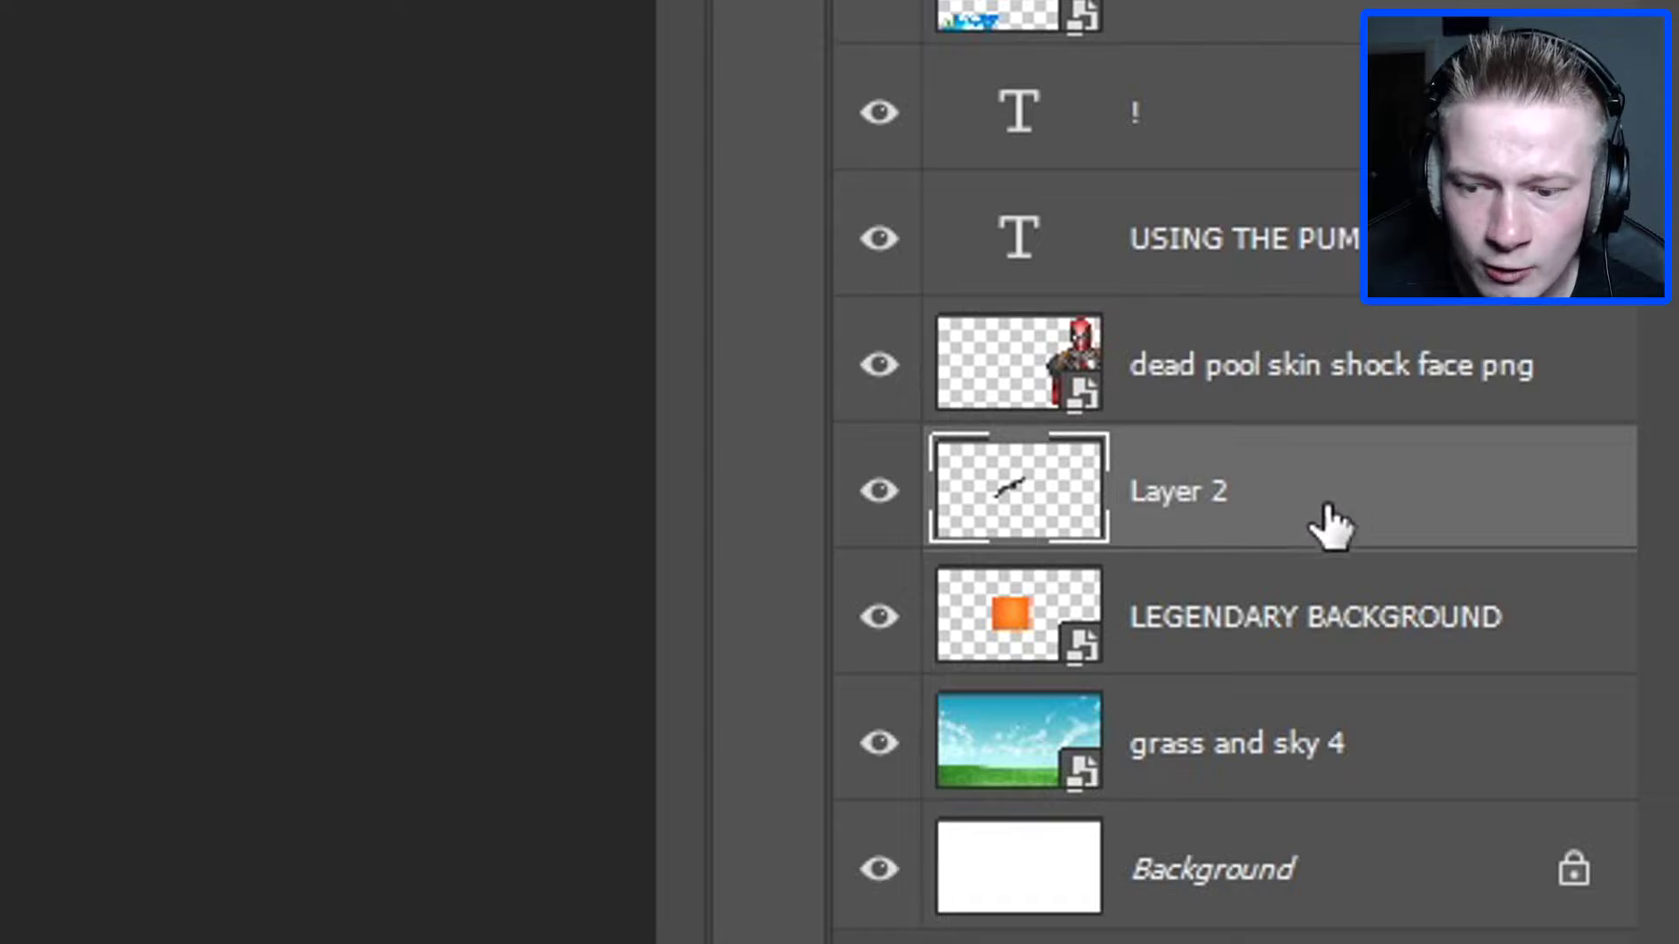
{"action": "left_click", "coordinate": [1385, 623], "text": "shift"}
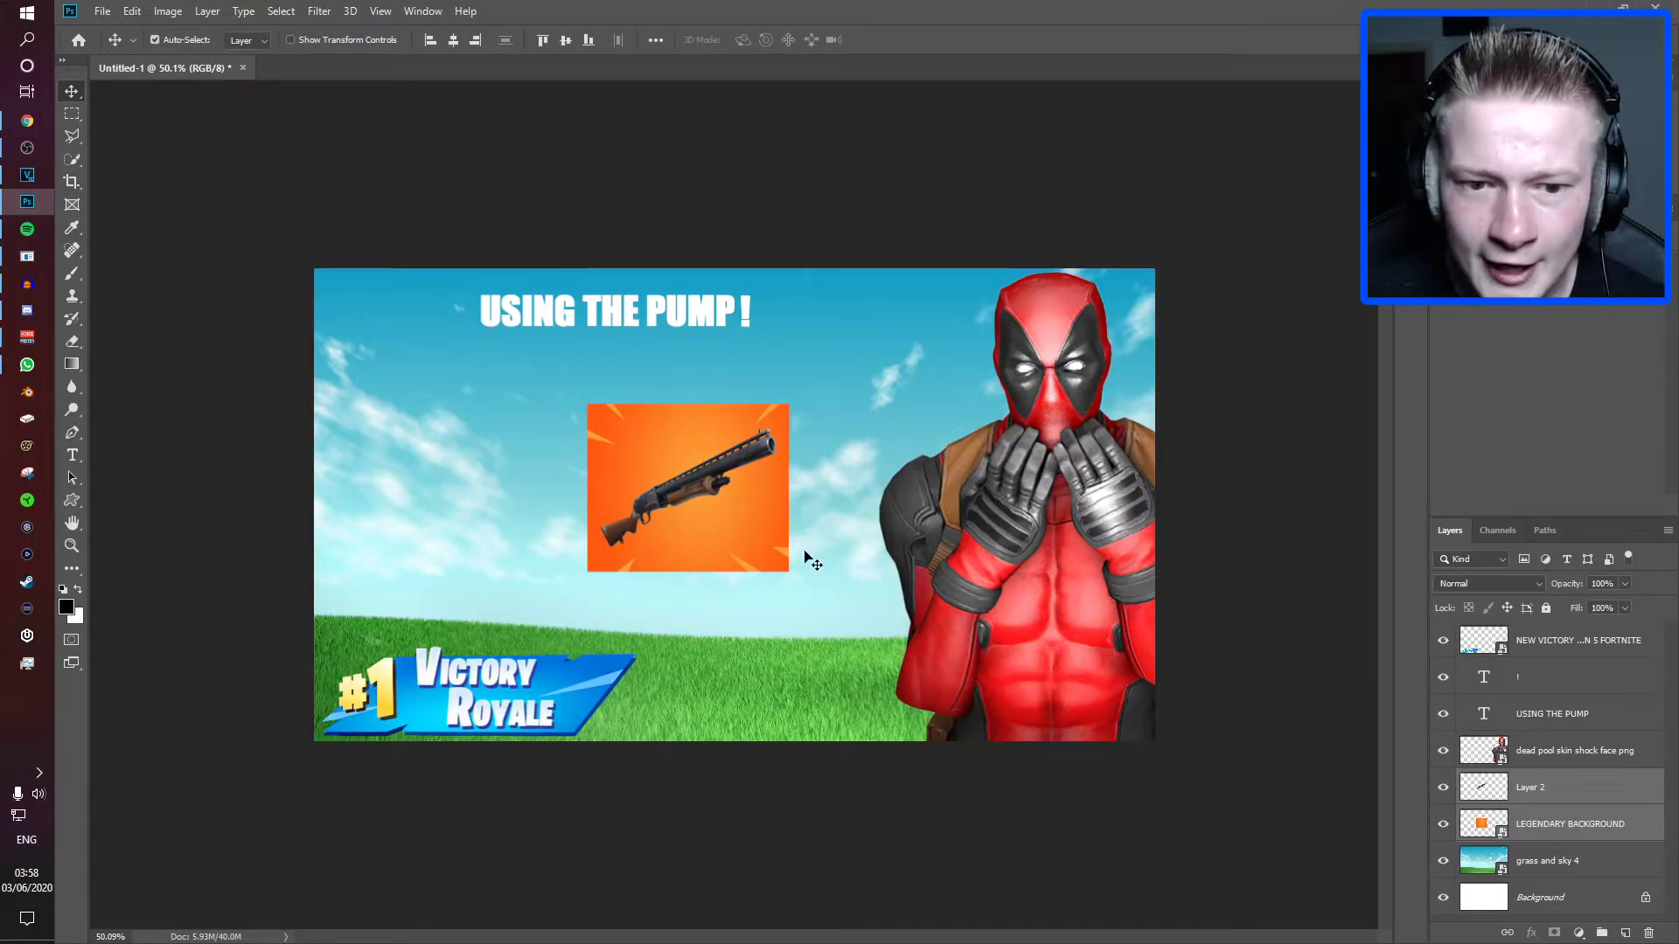
{"action": "left_click_drag", "start_coordinate": [721, 528], "coordinate": [762, 505]}
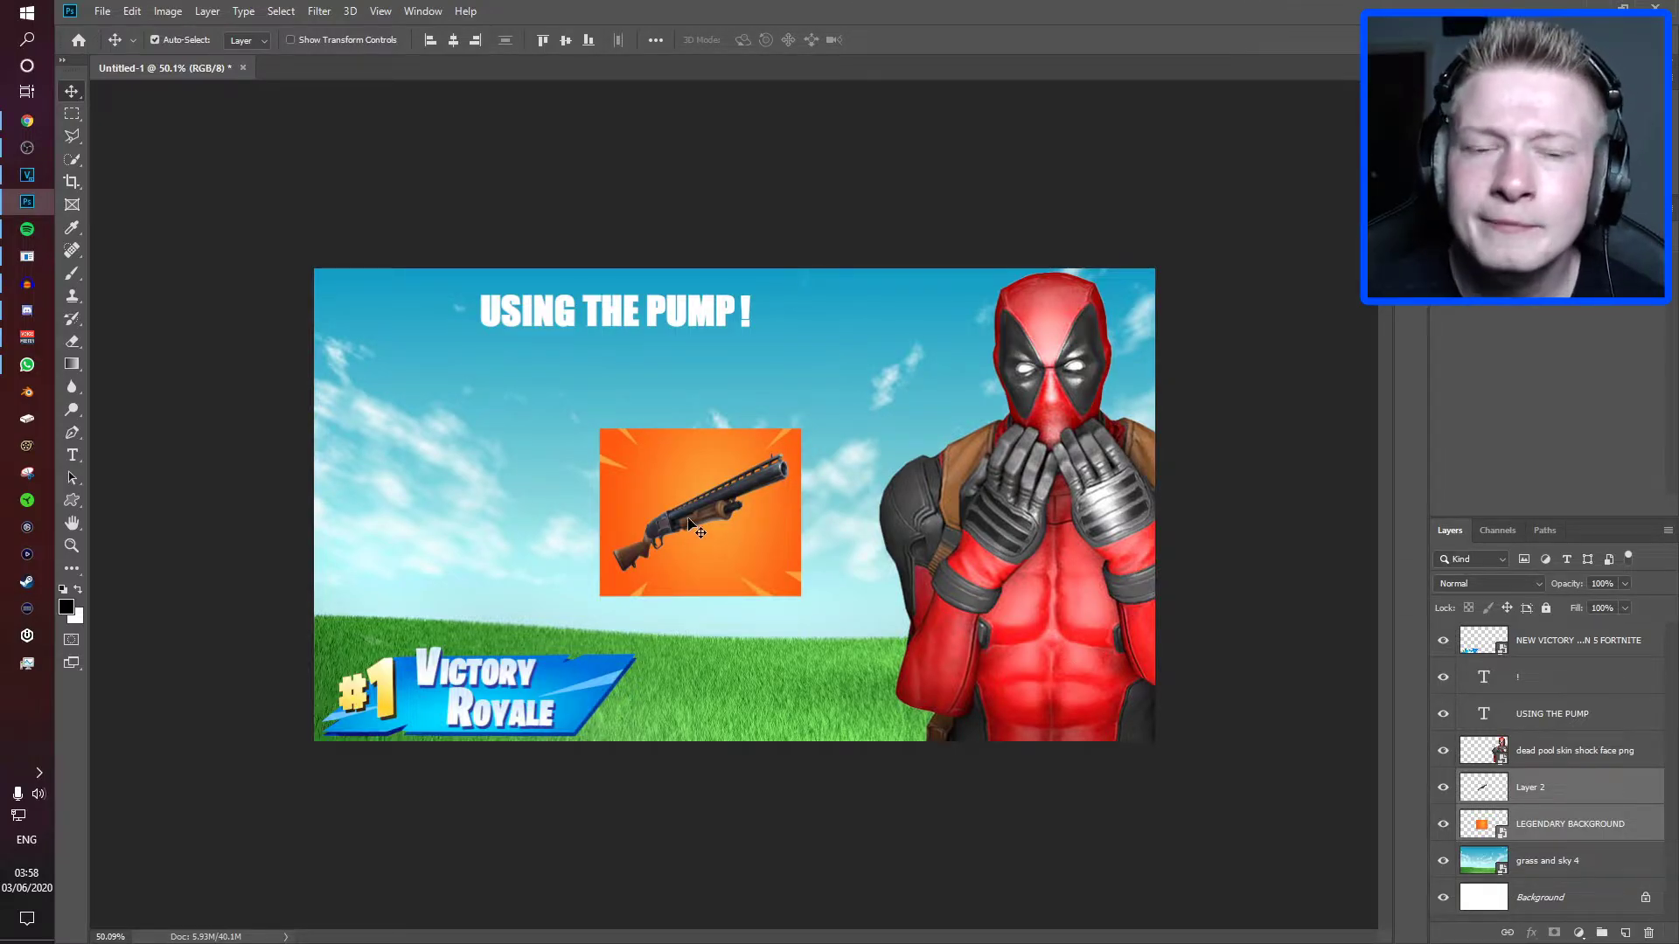
- Scale the shotgun and orange background together to about 185% and place them beneath the title, beside the Deadpool figure
{"action": "key", "text": "ctrl+t"}
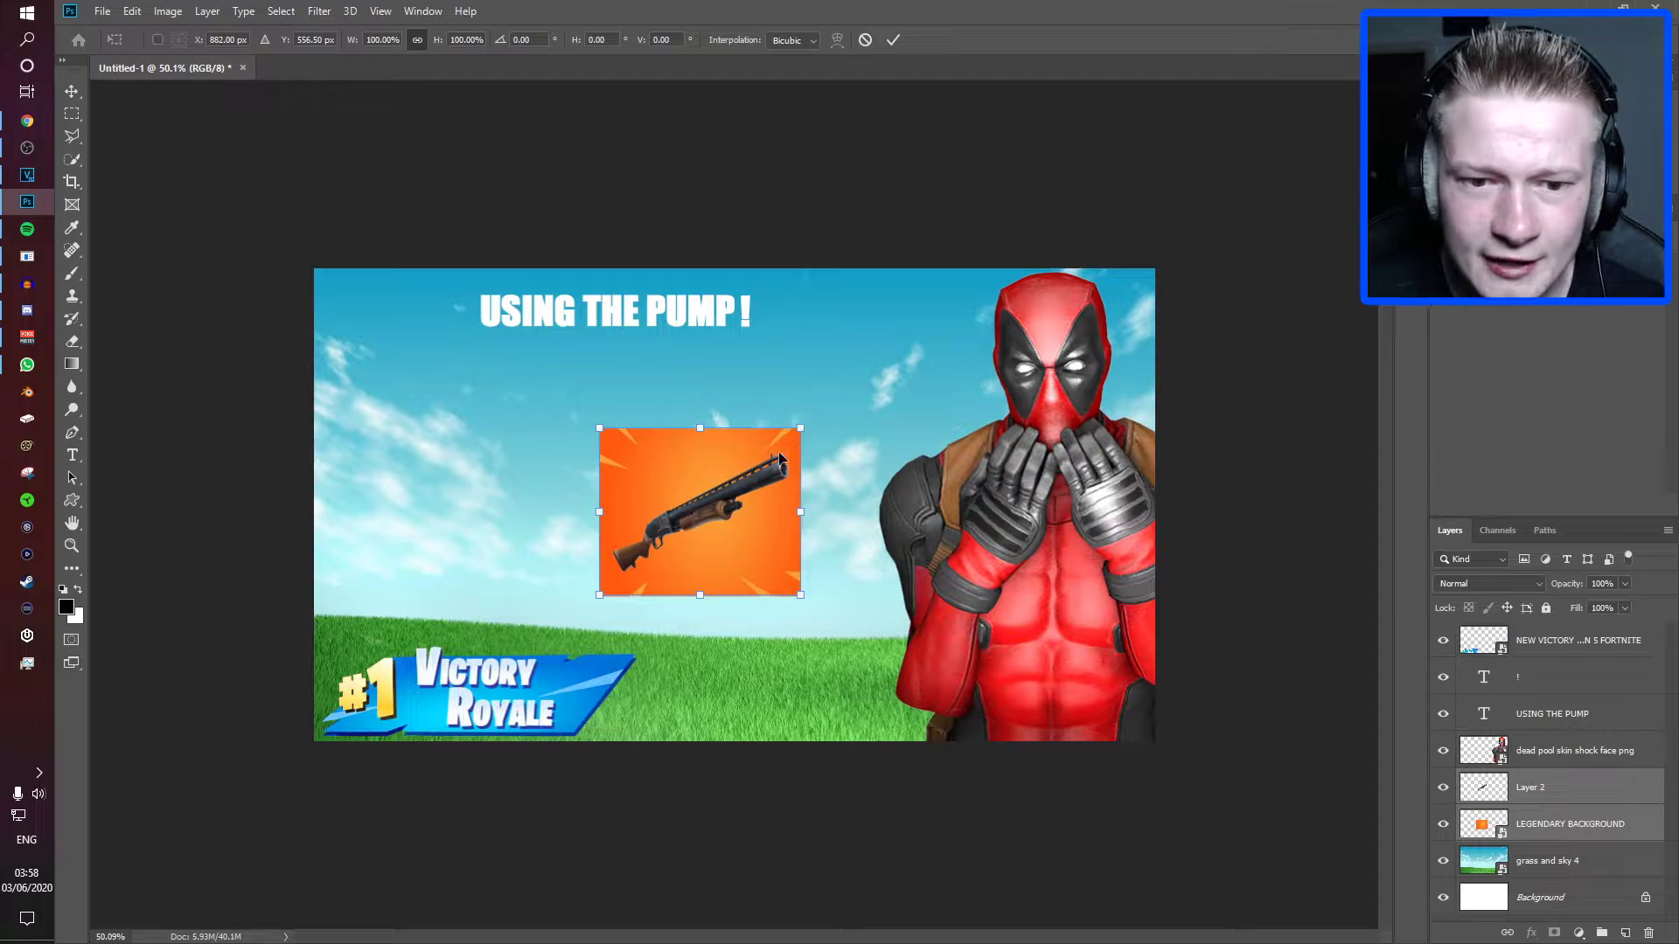
{"action": "left_click_drag", "start_coordinate": [800, 427], "coordinate": [766, 475]}
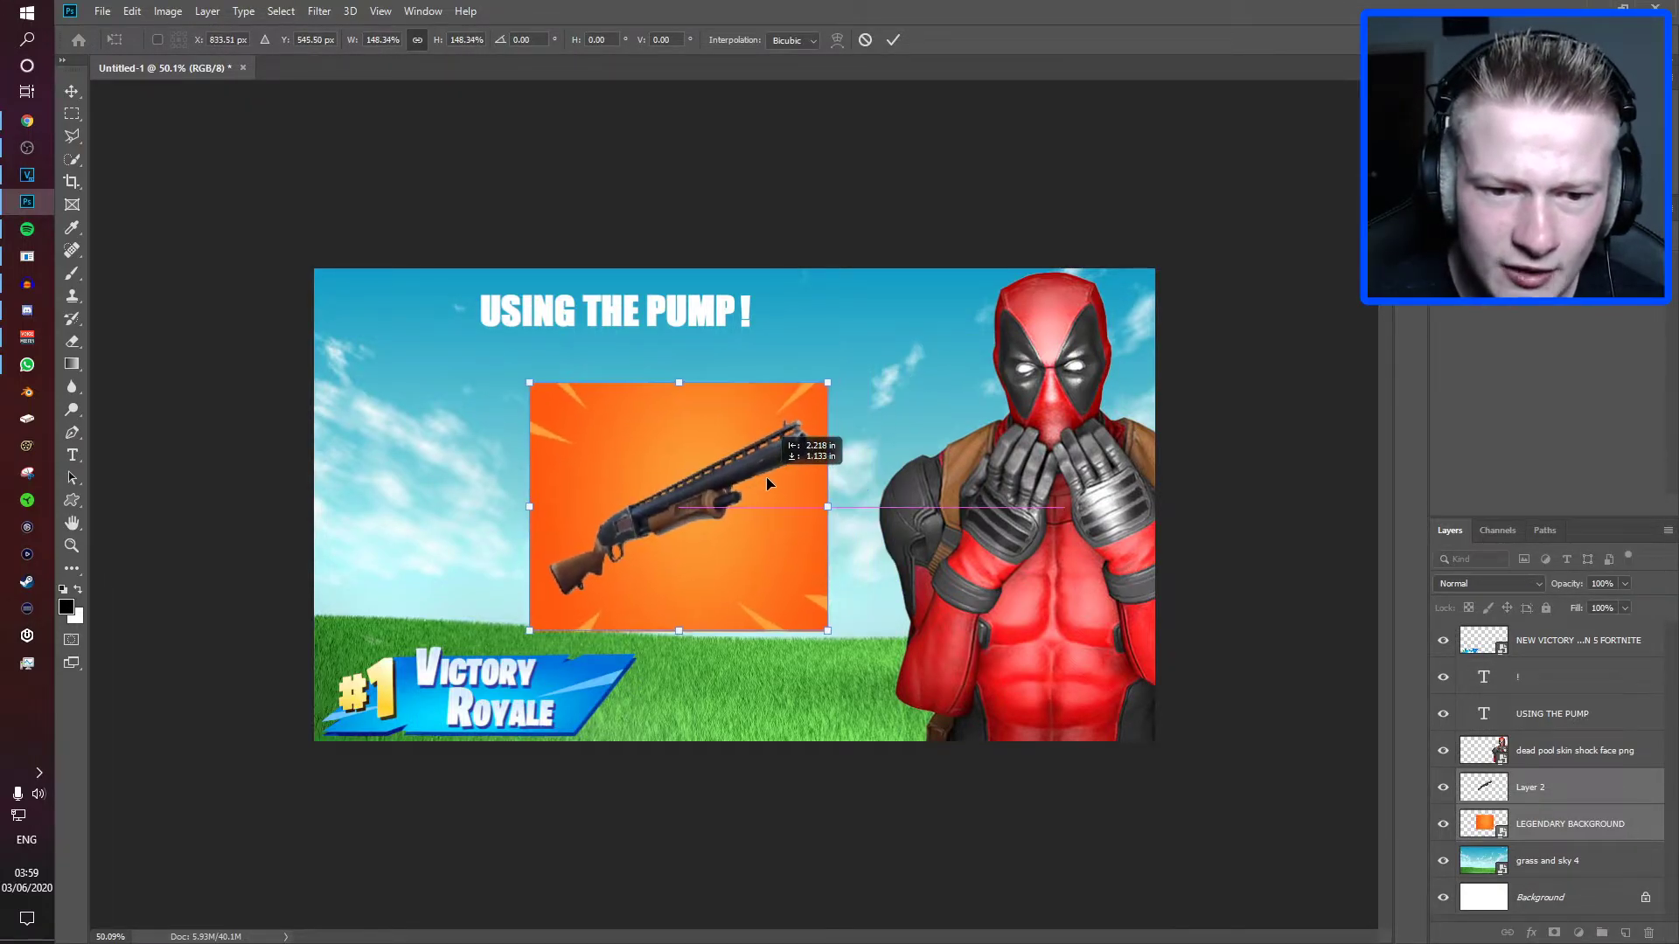
{"action": "left_click_drag", "start_coordinate": [827, 383], "coordinate": [908, 342]}
{"action": "left_click_drag", "start_coordinate": [806, 430], "coordinate": [766, 476]}
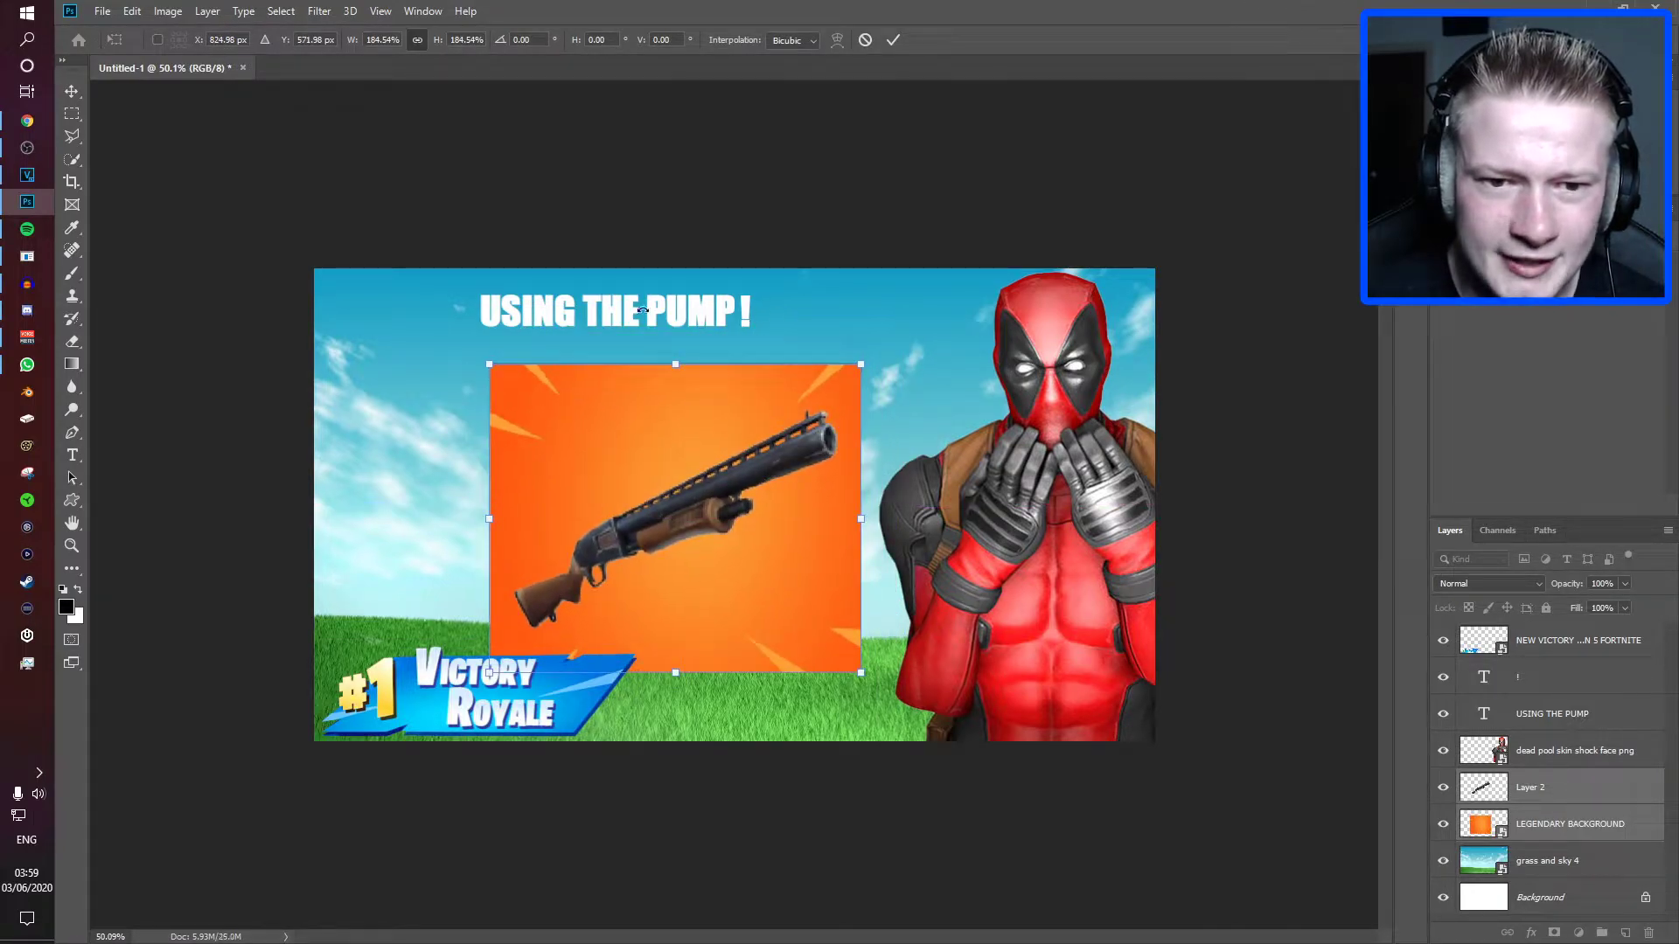
{"action": "left_click_drag", "start_coordinate": [818, 449], "coordinate": [826, 449]}
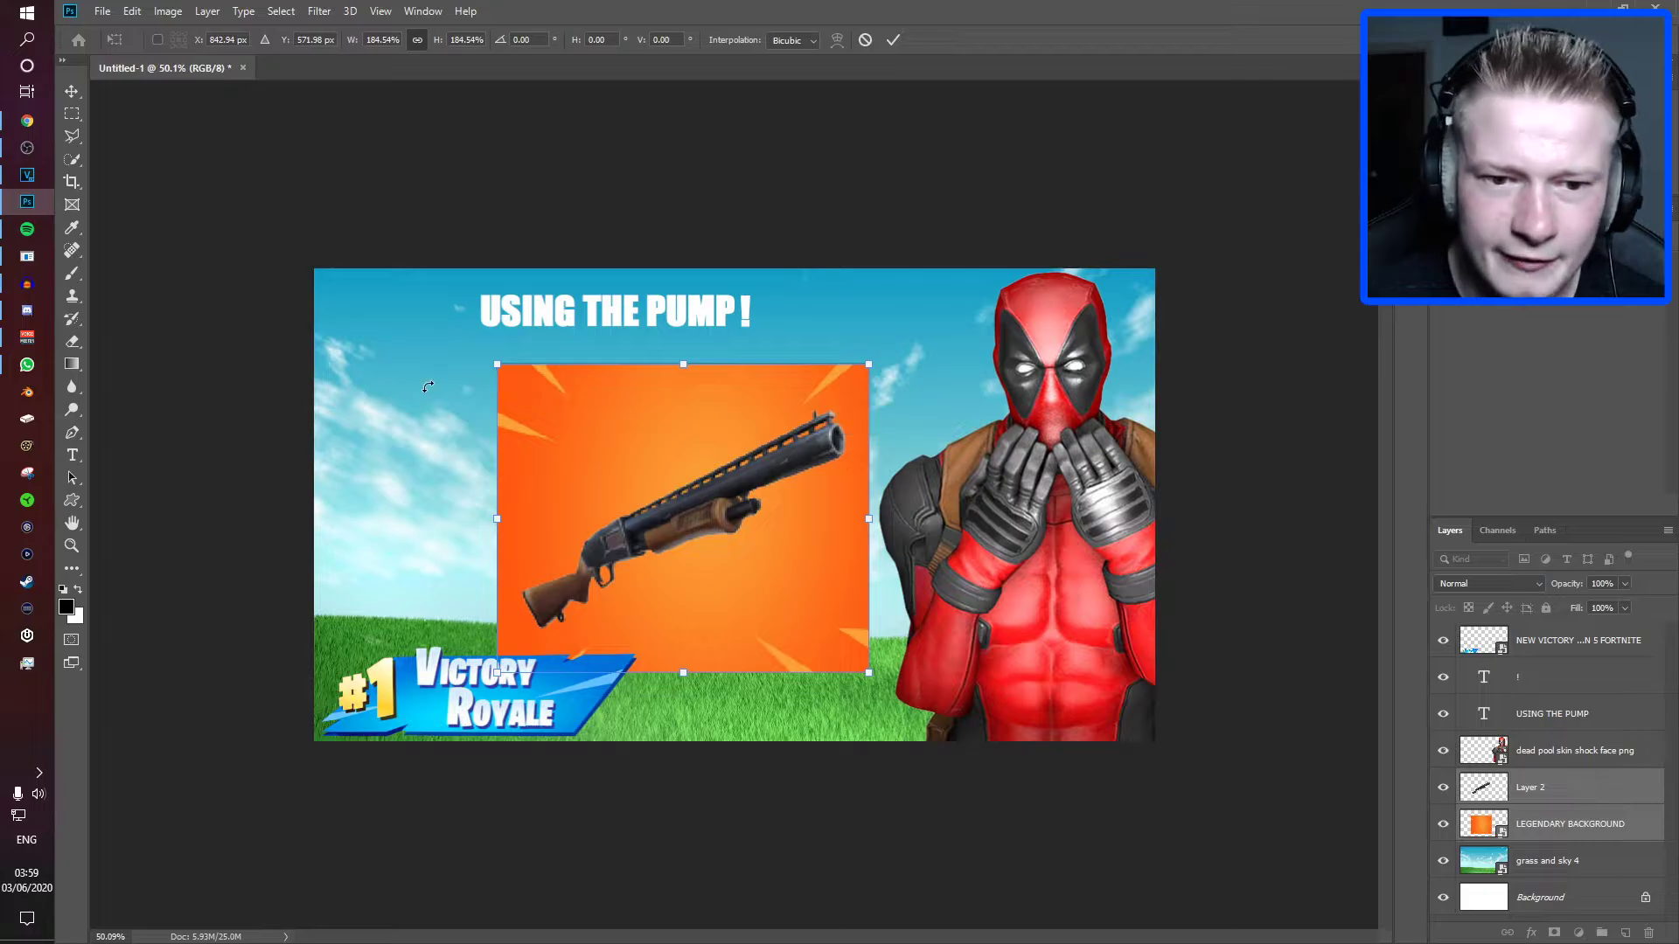
{"action": "left_click_drag", "start_coordinate": [682, 456], "coordinate": [687, 460]}
{"action": "key", "text": "Return"}
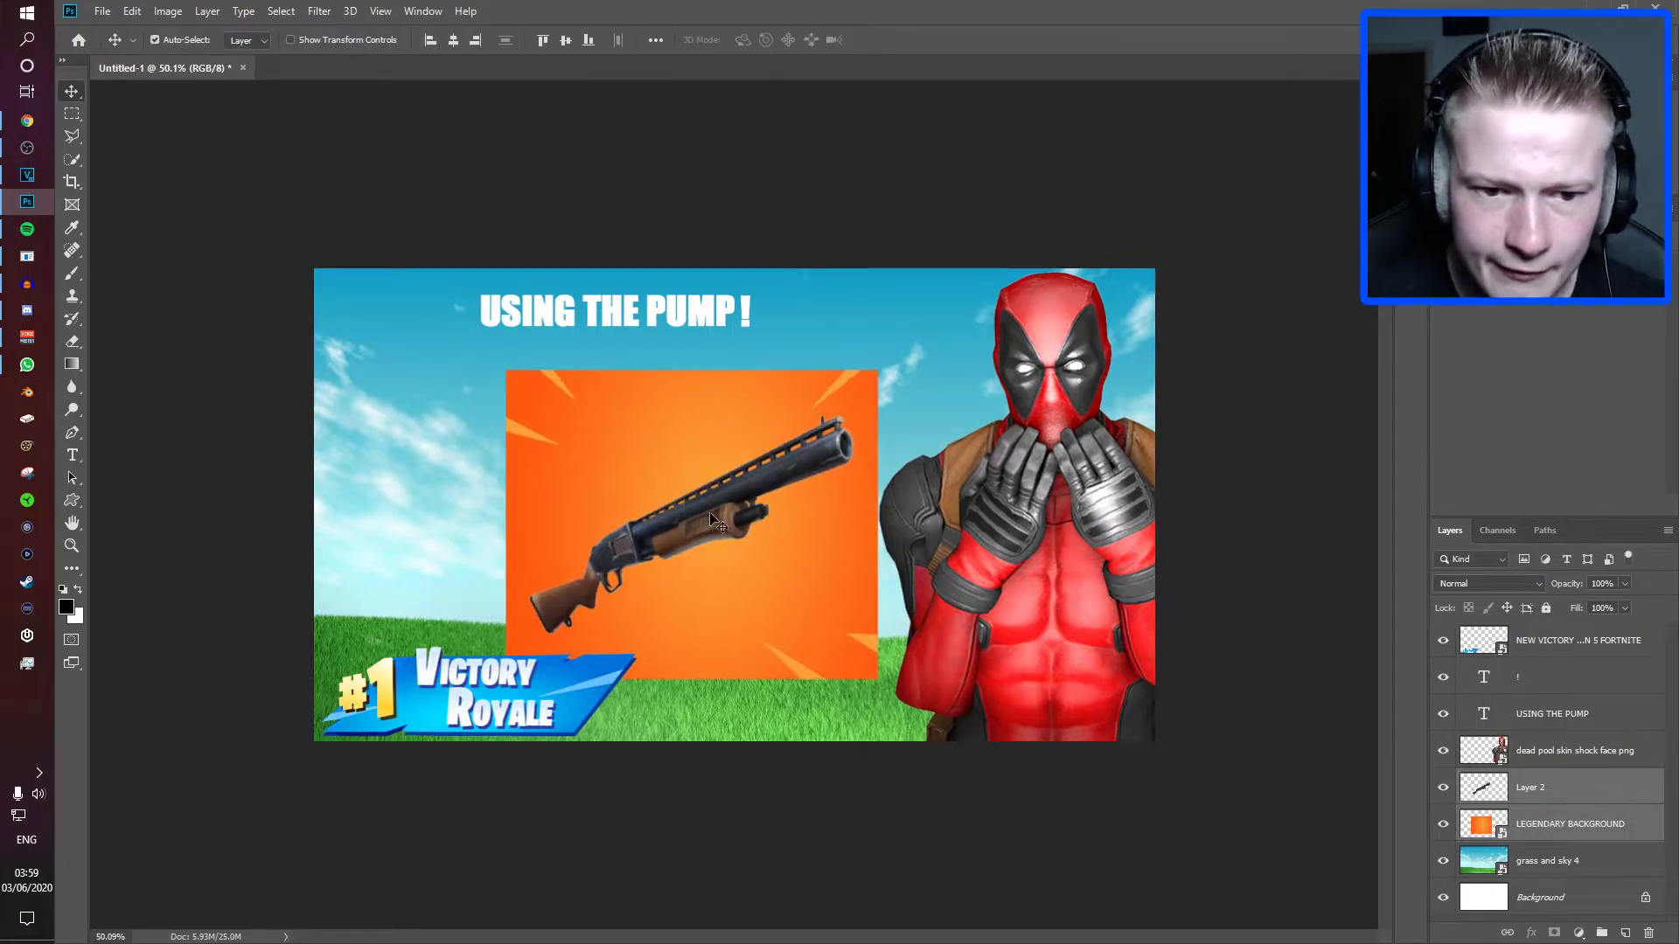
- Move the Victory Royale banner right so it sits under the shotgun at the canvas's lower edge
{"action": "key", "text": "ctrl+plus"}
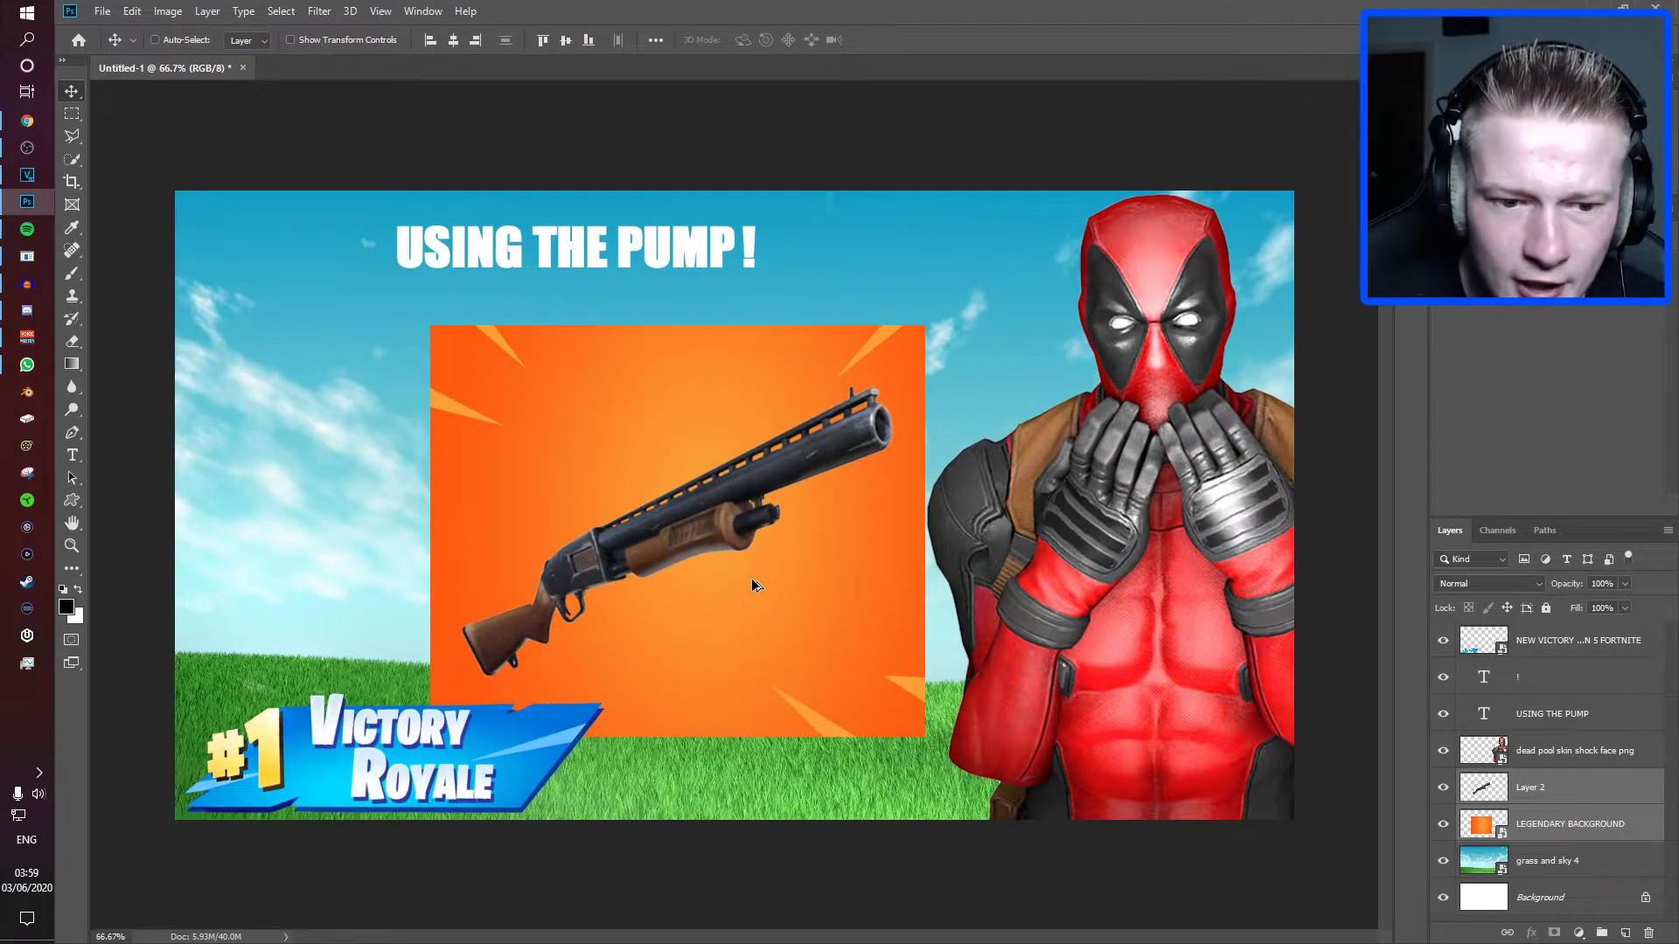
{"action": "scroll", "coordinate": [752, 578], "scroll_direction": "up", "scroll_amount": 1}
{"action": "scroll", "coordinate": [752, 579], "scroll_direction": "down", "scroll_amount": 3}
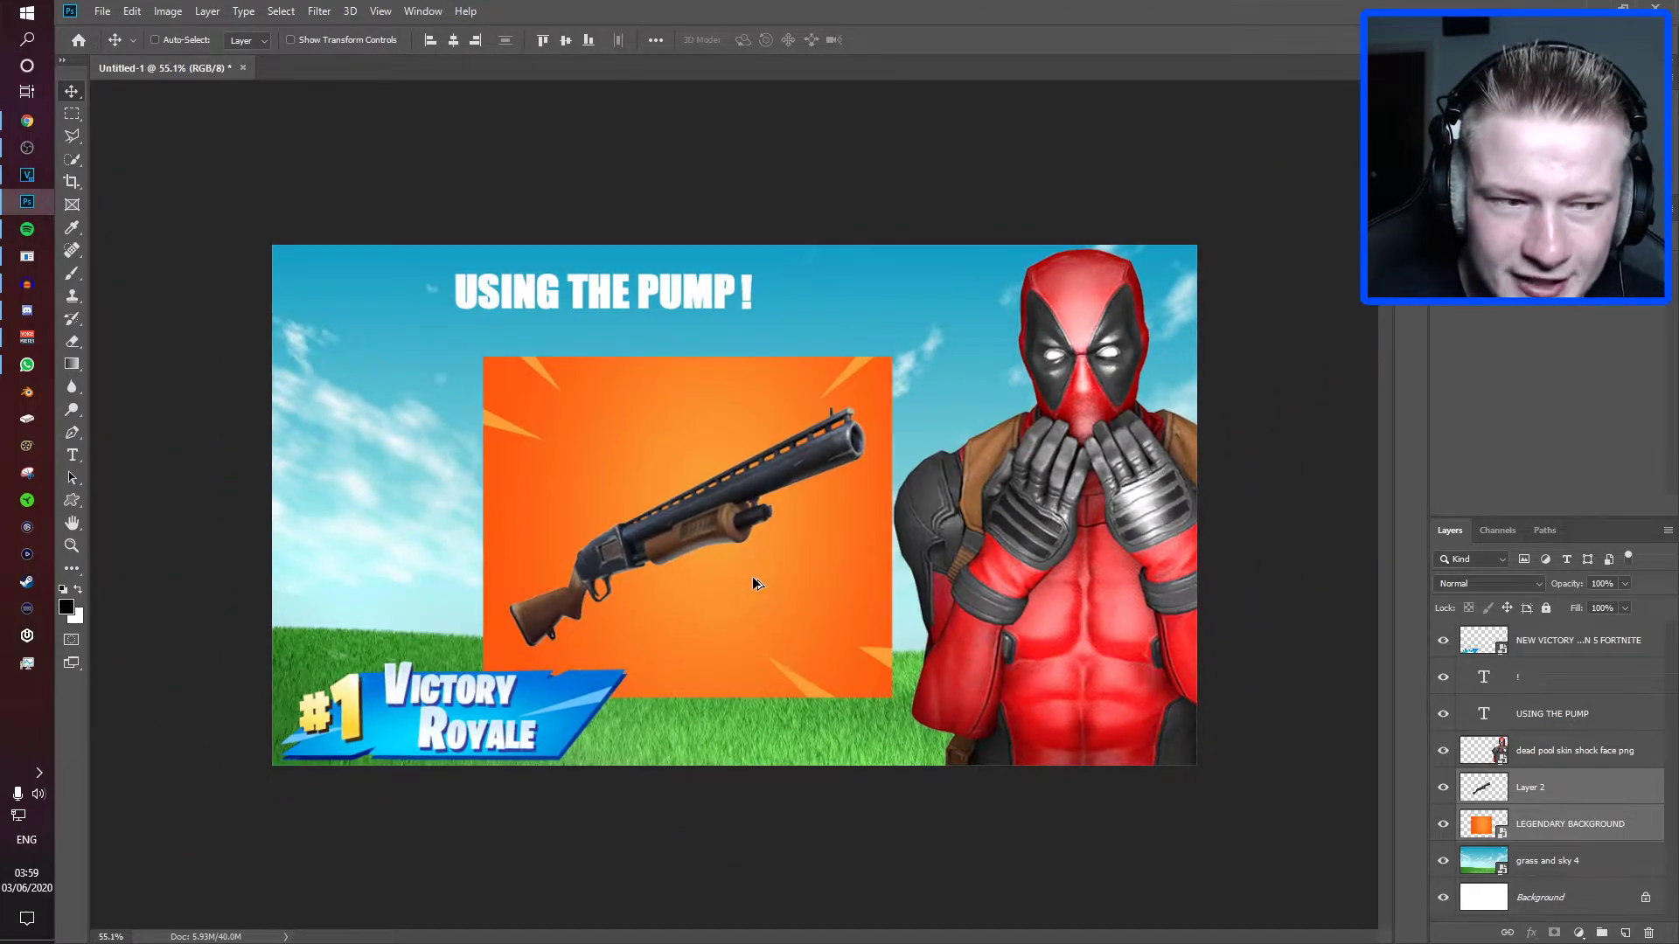
{"action": "left_click_drag", "start_coordinate": [516, 699], "coordinate": [720, 699]}
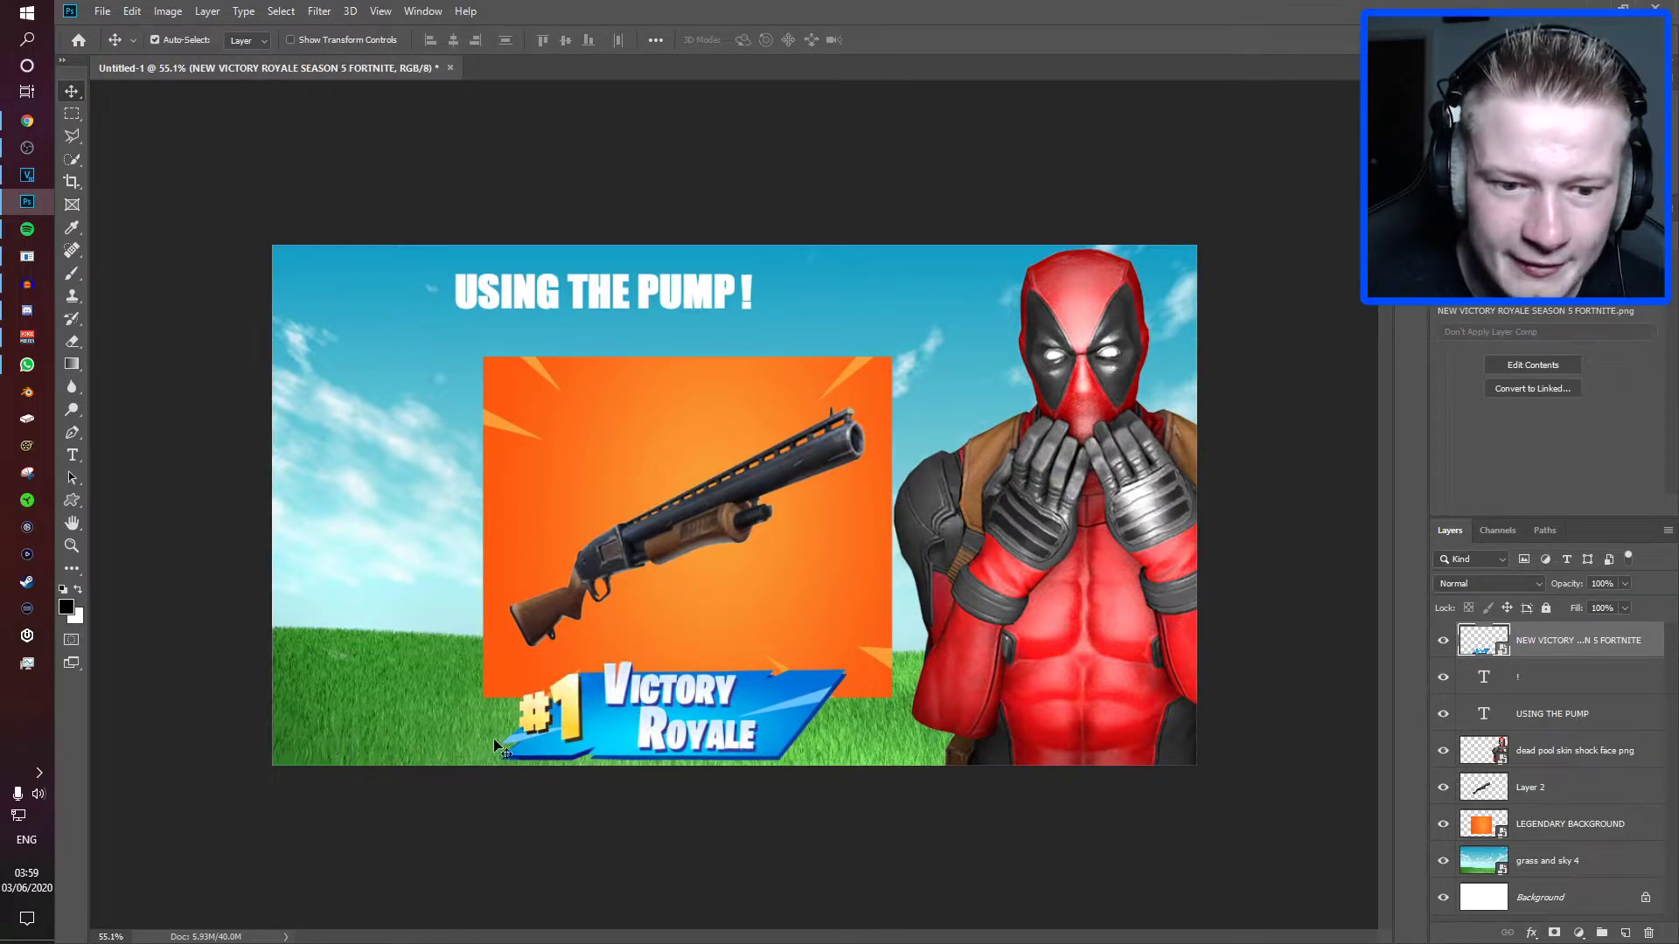
{"action": "left_click_drag", "start_coordinate": [636, 728], "coordinate": [644, 734]}
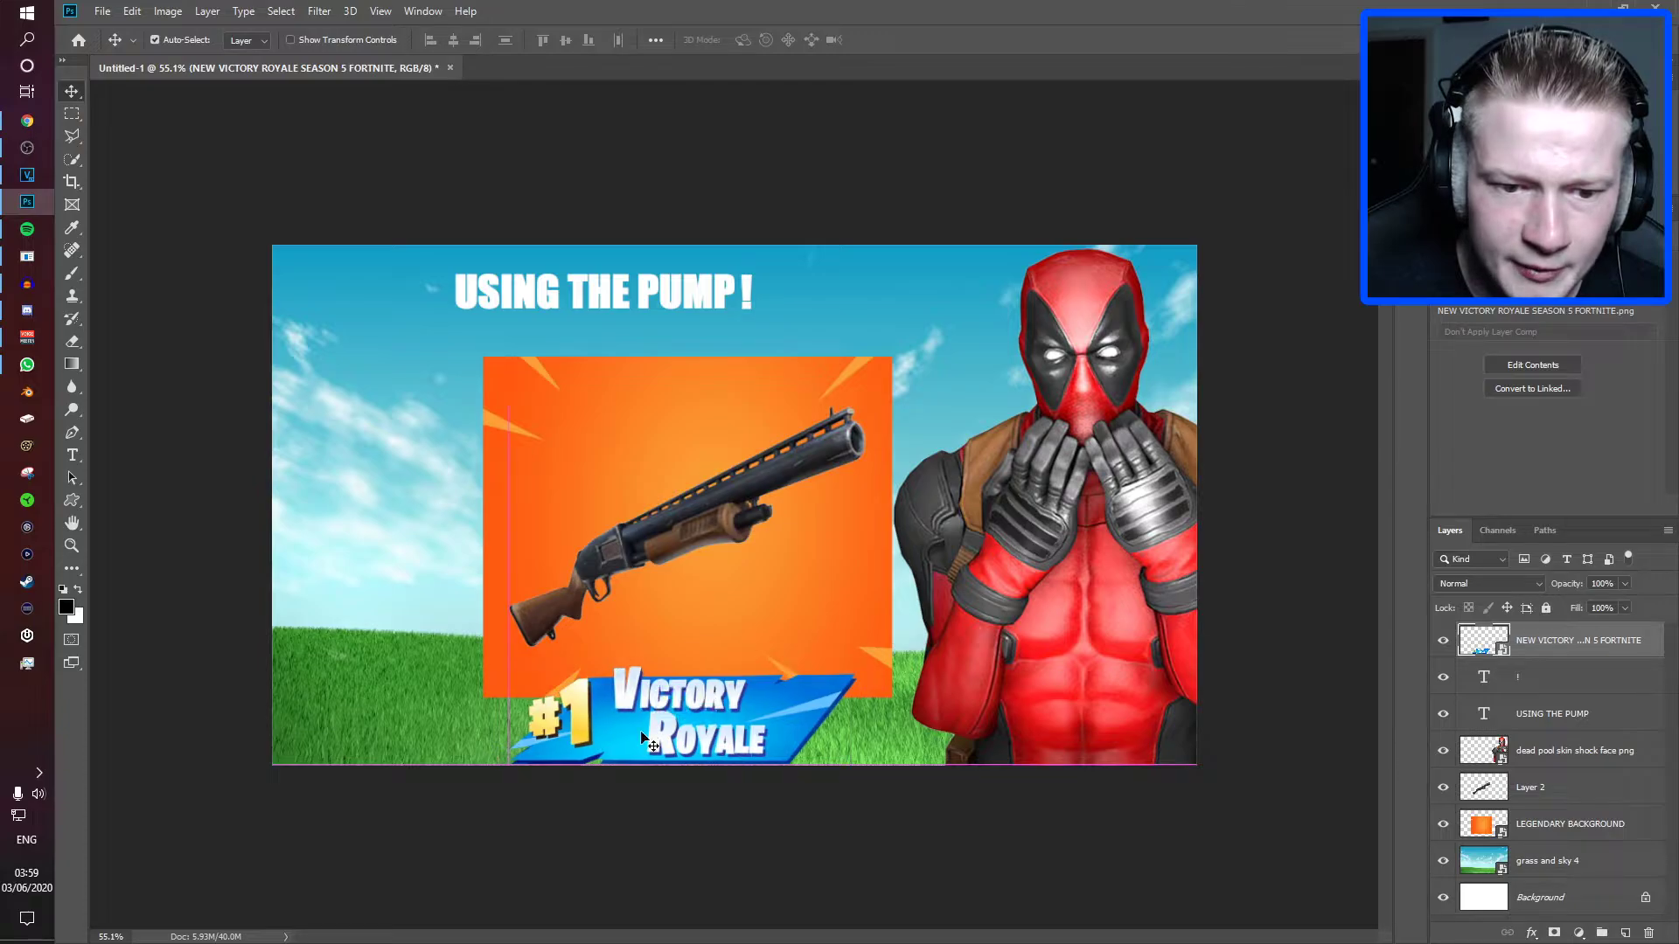
{"action": "left_click", "coordinate": [1530, 681]}
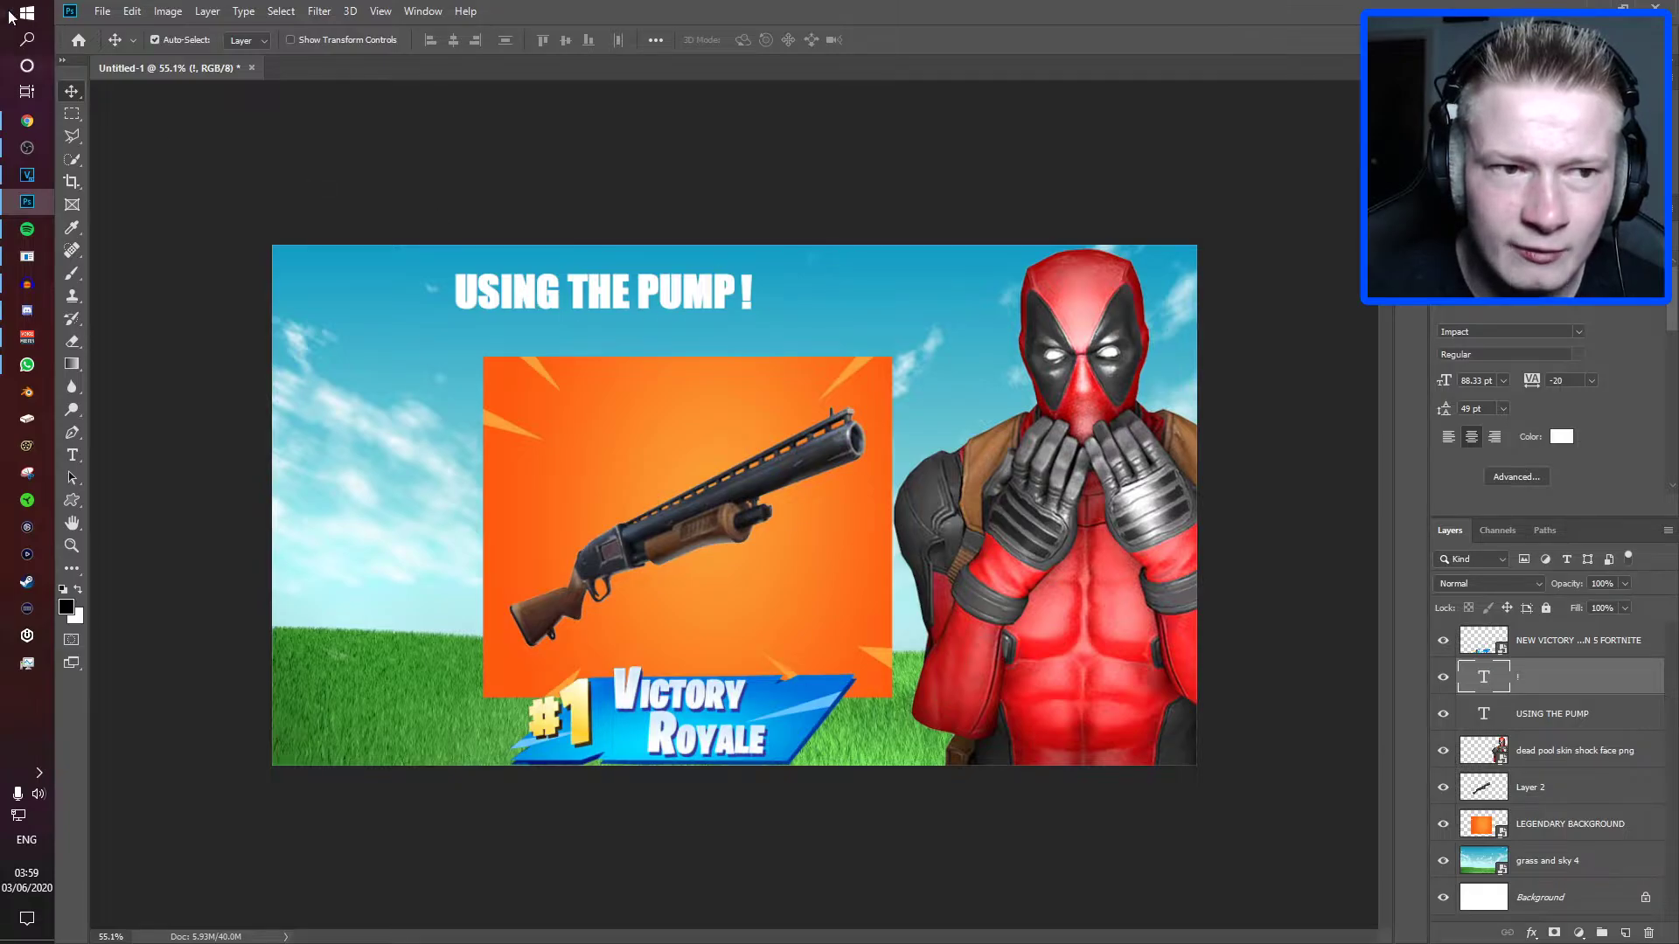
{"action": "left_click", "coordinate": [98, 8]}
{"action": "left_click", "coordinate": [210, 340]}
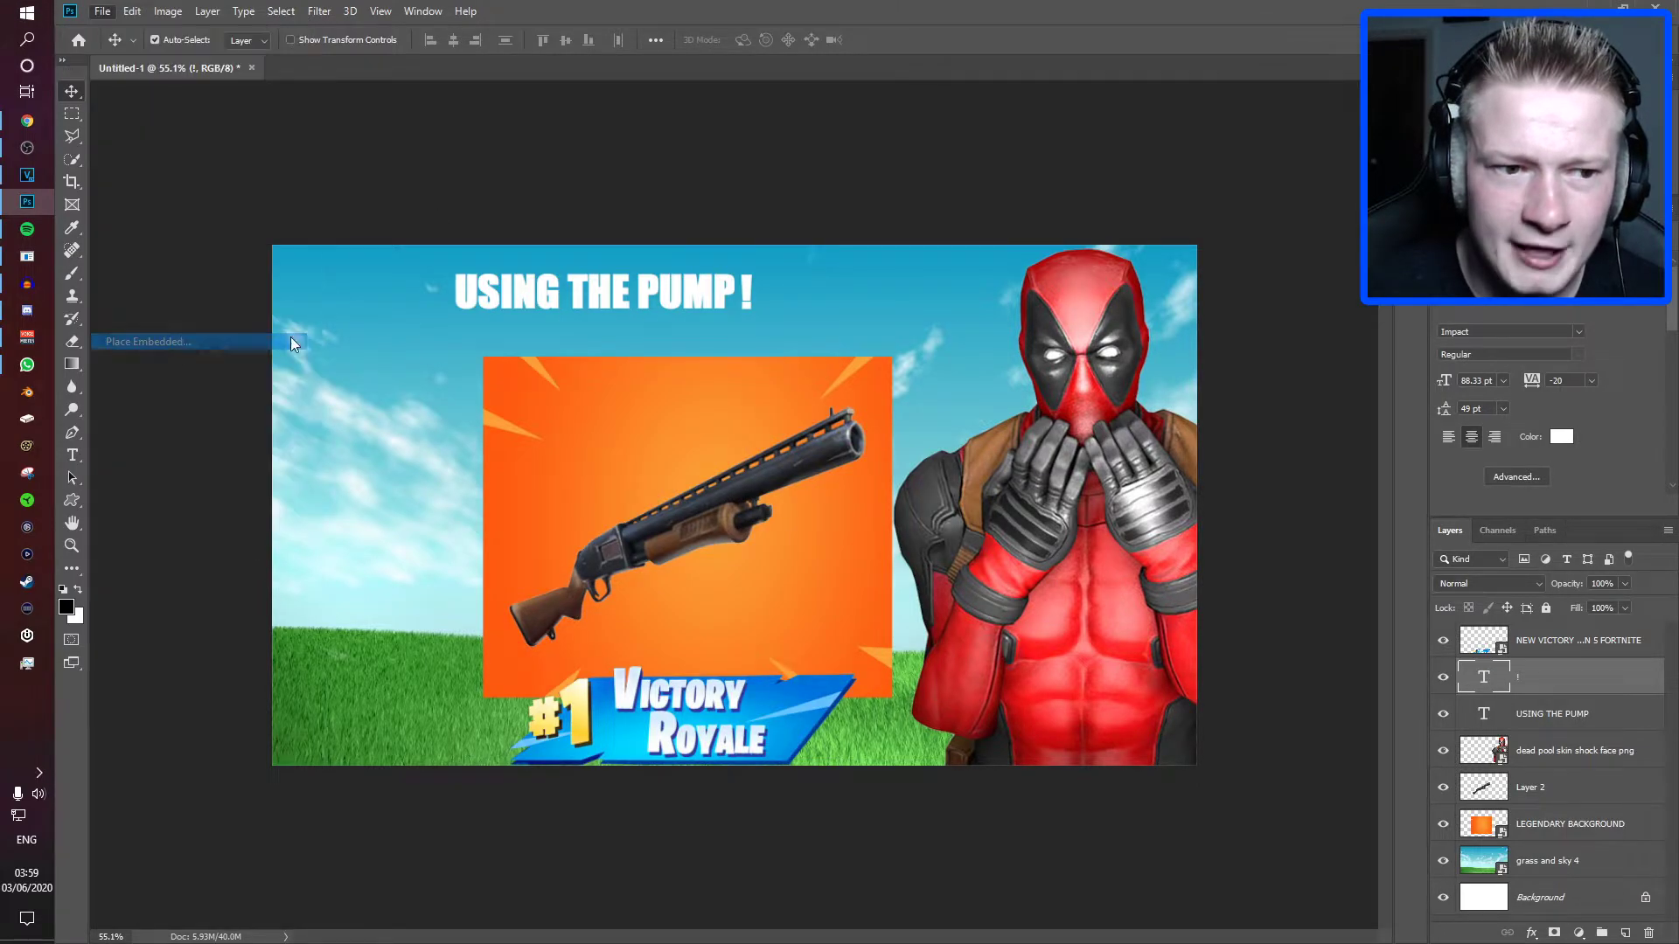
{"action": "scroll", "coordinate": [702, 348], "scroll_direction": "down", "scroll_amount": 12}
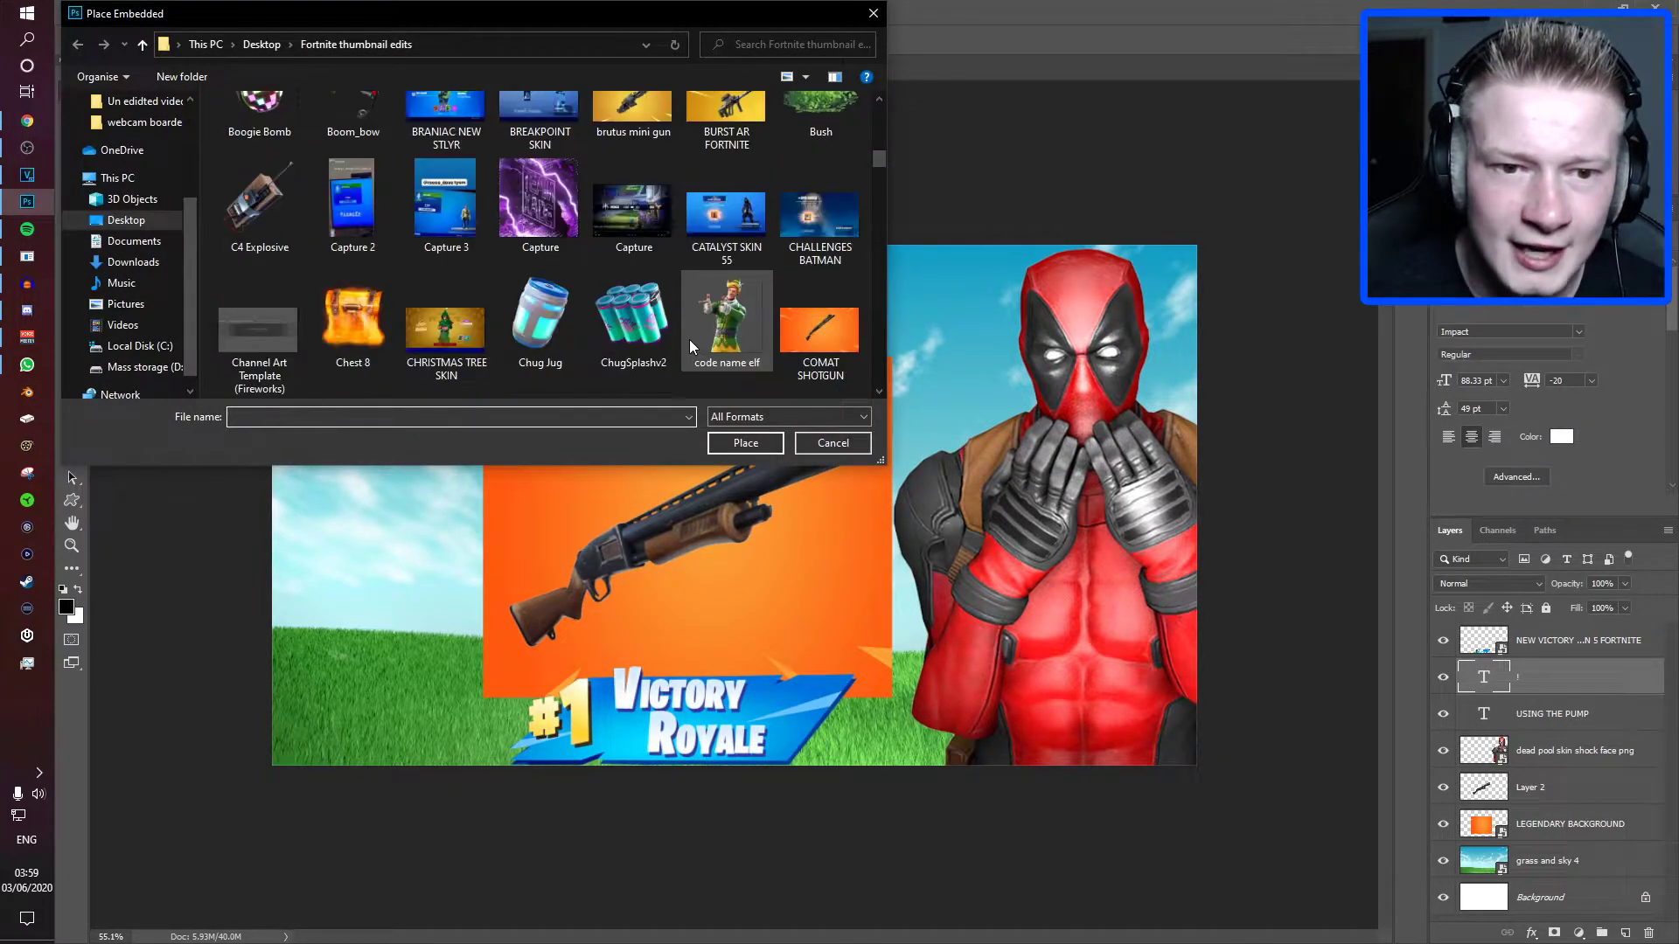
{"action": "scroll", "coordinate": [689, 339], "scroll_direction": "down", "scroll_amount": 10}
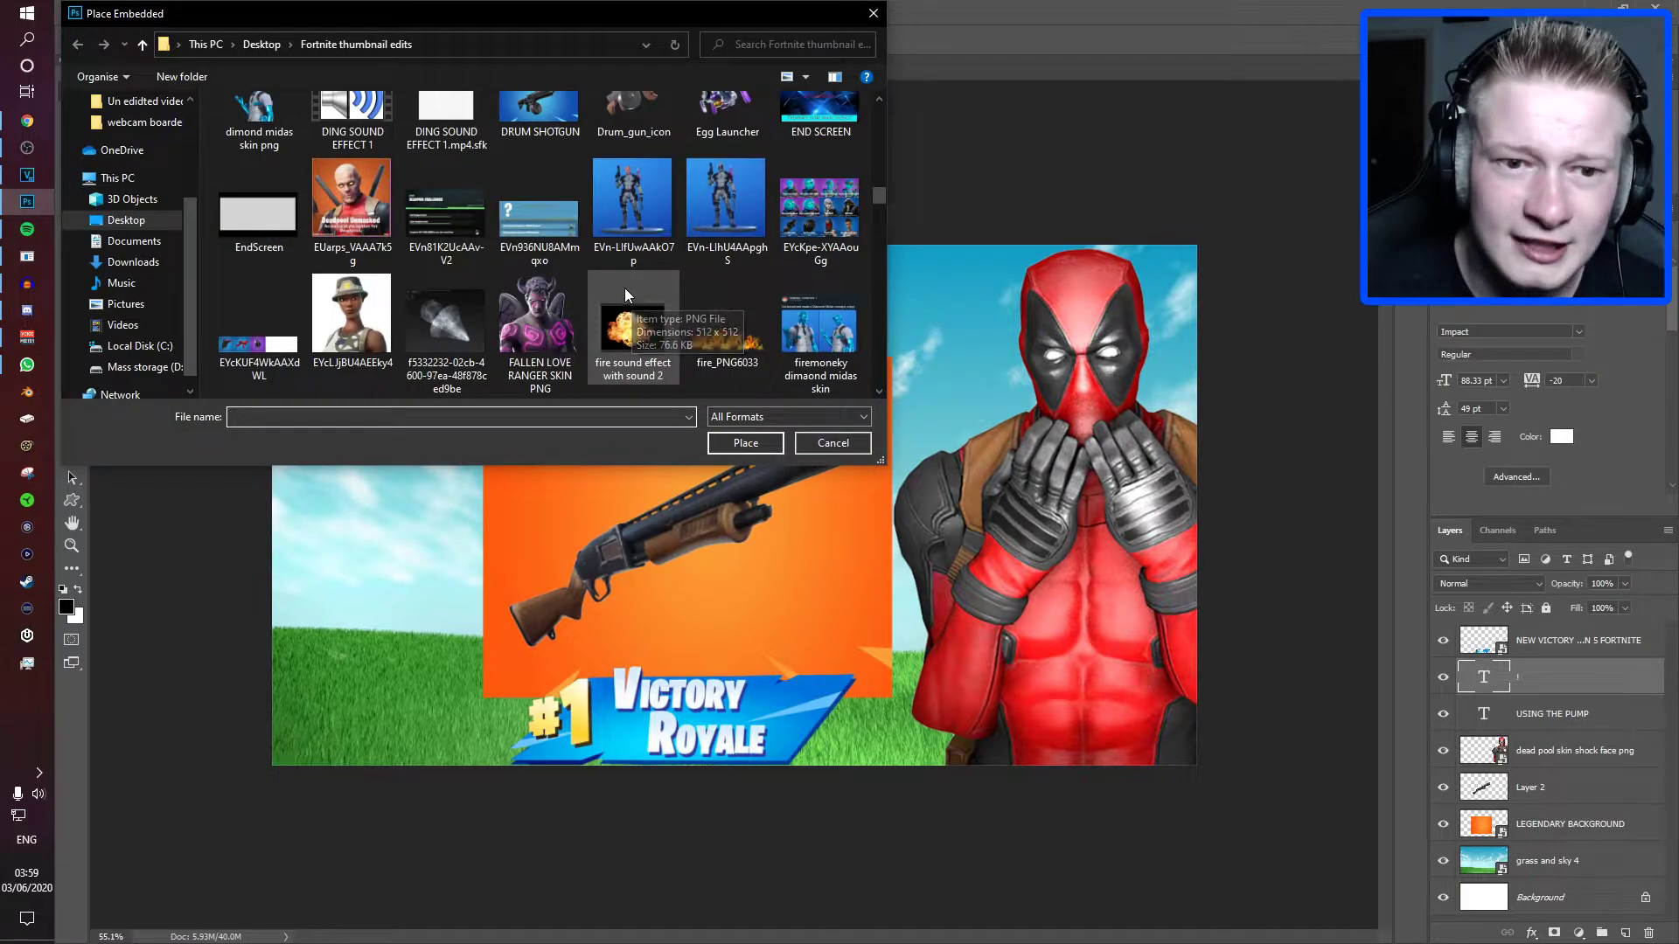
{"action": "scroll", "coordinate": [624, 295], "scroll_direction": "down", "scroll_amount": 10}
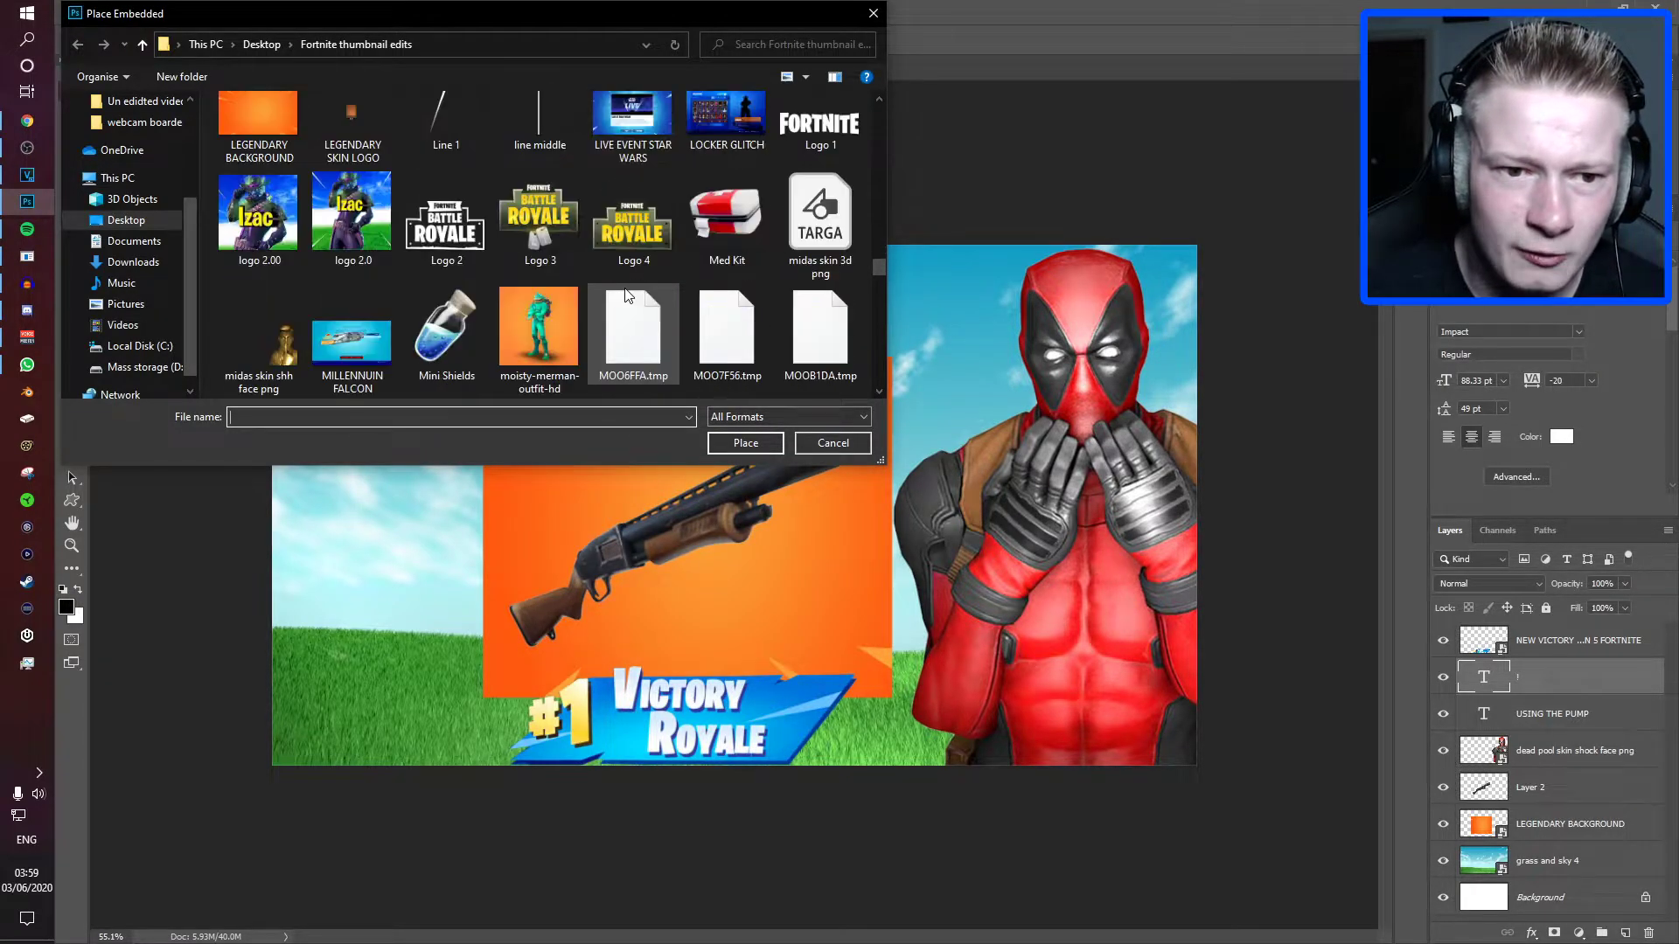
{"action": "scroll", "coordinate": [624, 295], "scroll_direction": "down", "scroll_amount": 8}
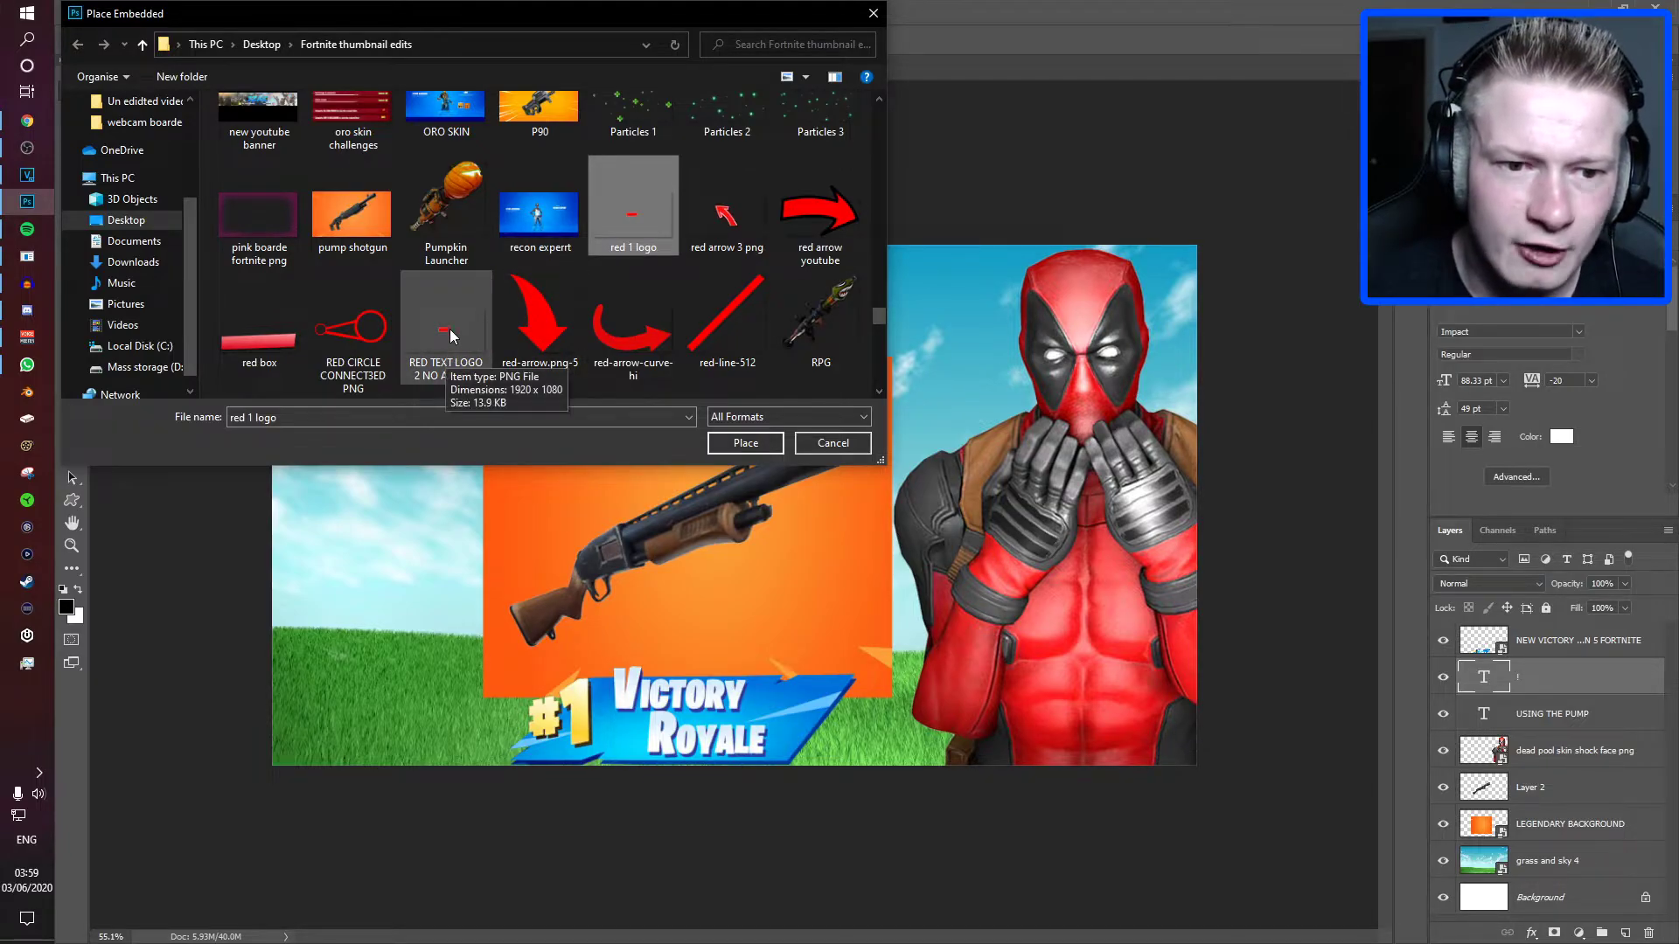
{"action": "double_click", "coordinate": [633, 211]}
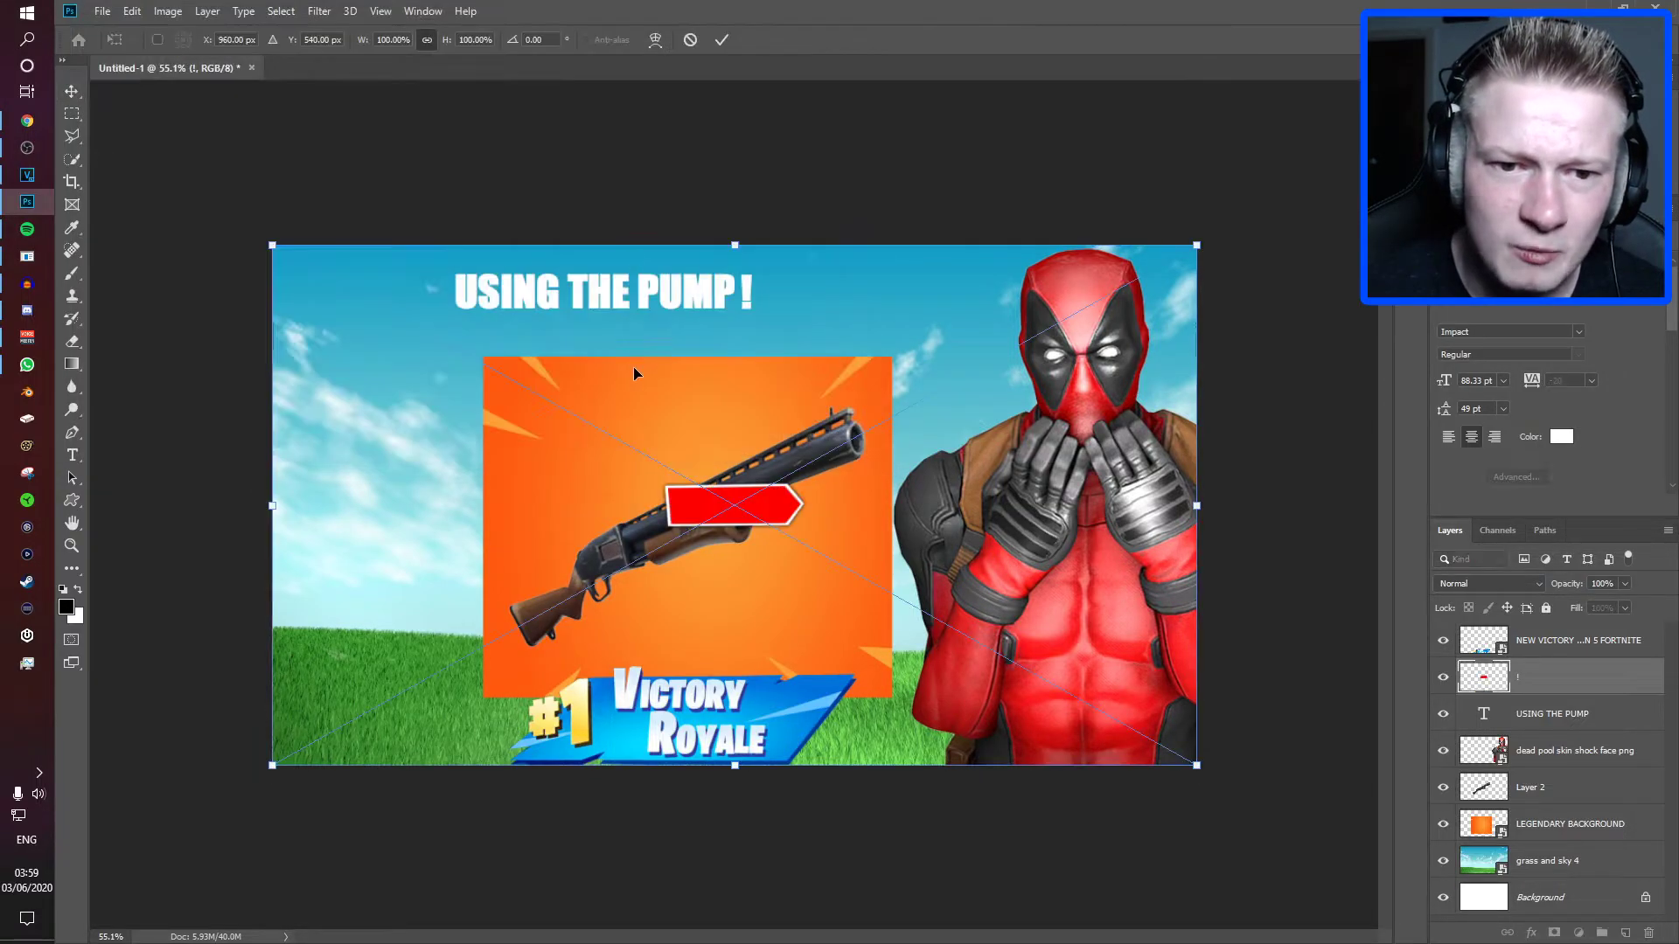
{"action": "left_click_drag", "start_coordinate": [560, 326], "coordinate": [470, 172]}
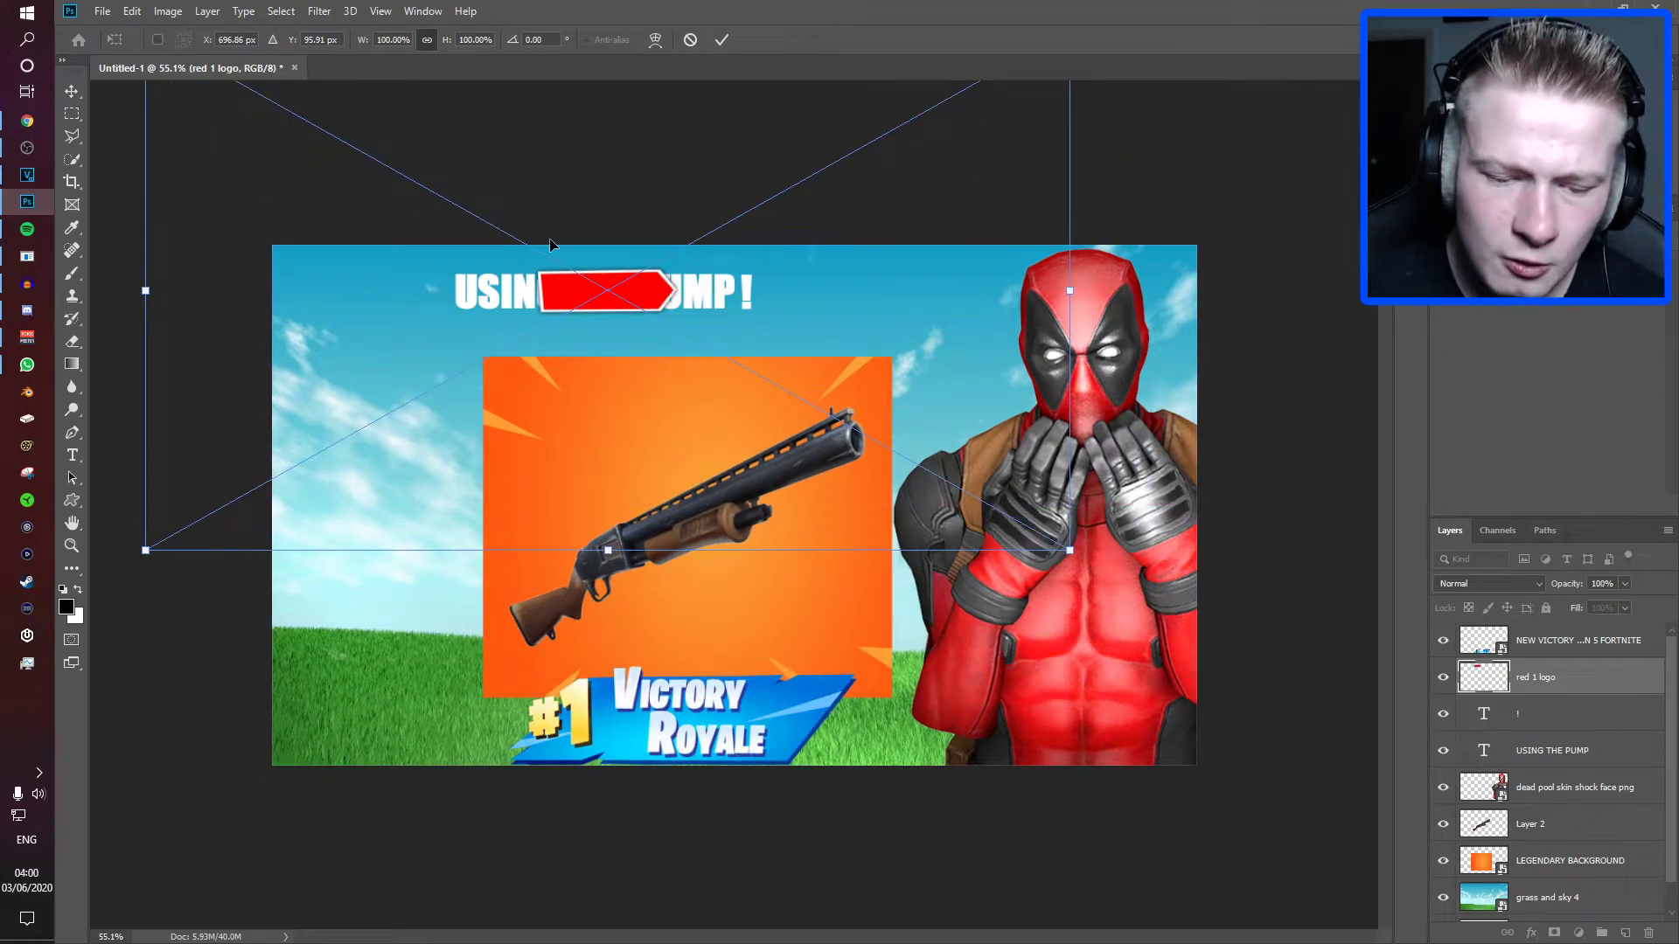
{"action": "key", "text": "Escape"}
- Embed the RED TEXT LOGO 2 NO ARROW image behind the title text, with its layer beneath USING THE PUMP
{"action": "left_click", "coordinate": [105, 11]}
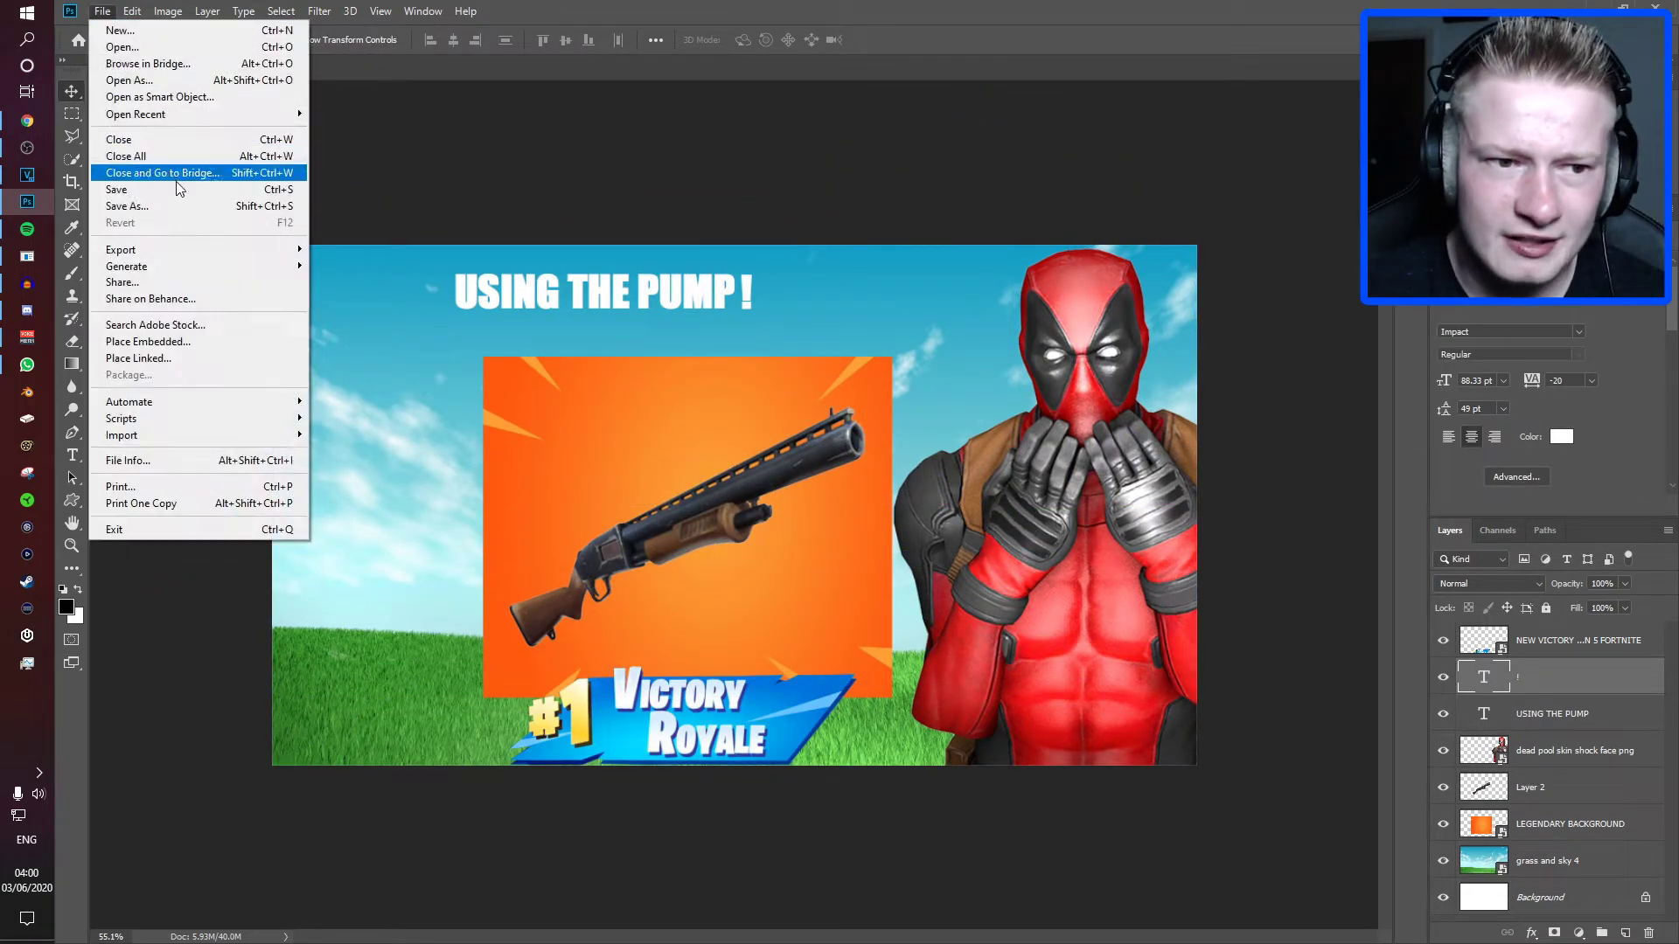
{"action": "left_click", "coordinate": [166, 341]}
{"action": "scroll", "coordinate": [524, 236], "scroll_direction": "down", "scroll_amount": 10}
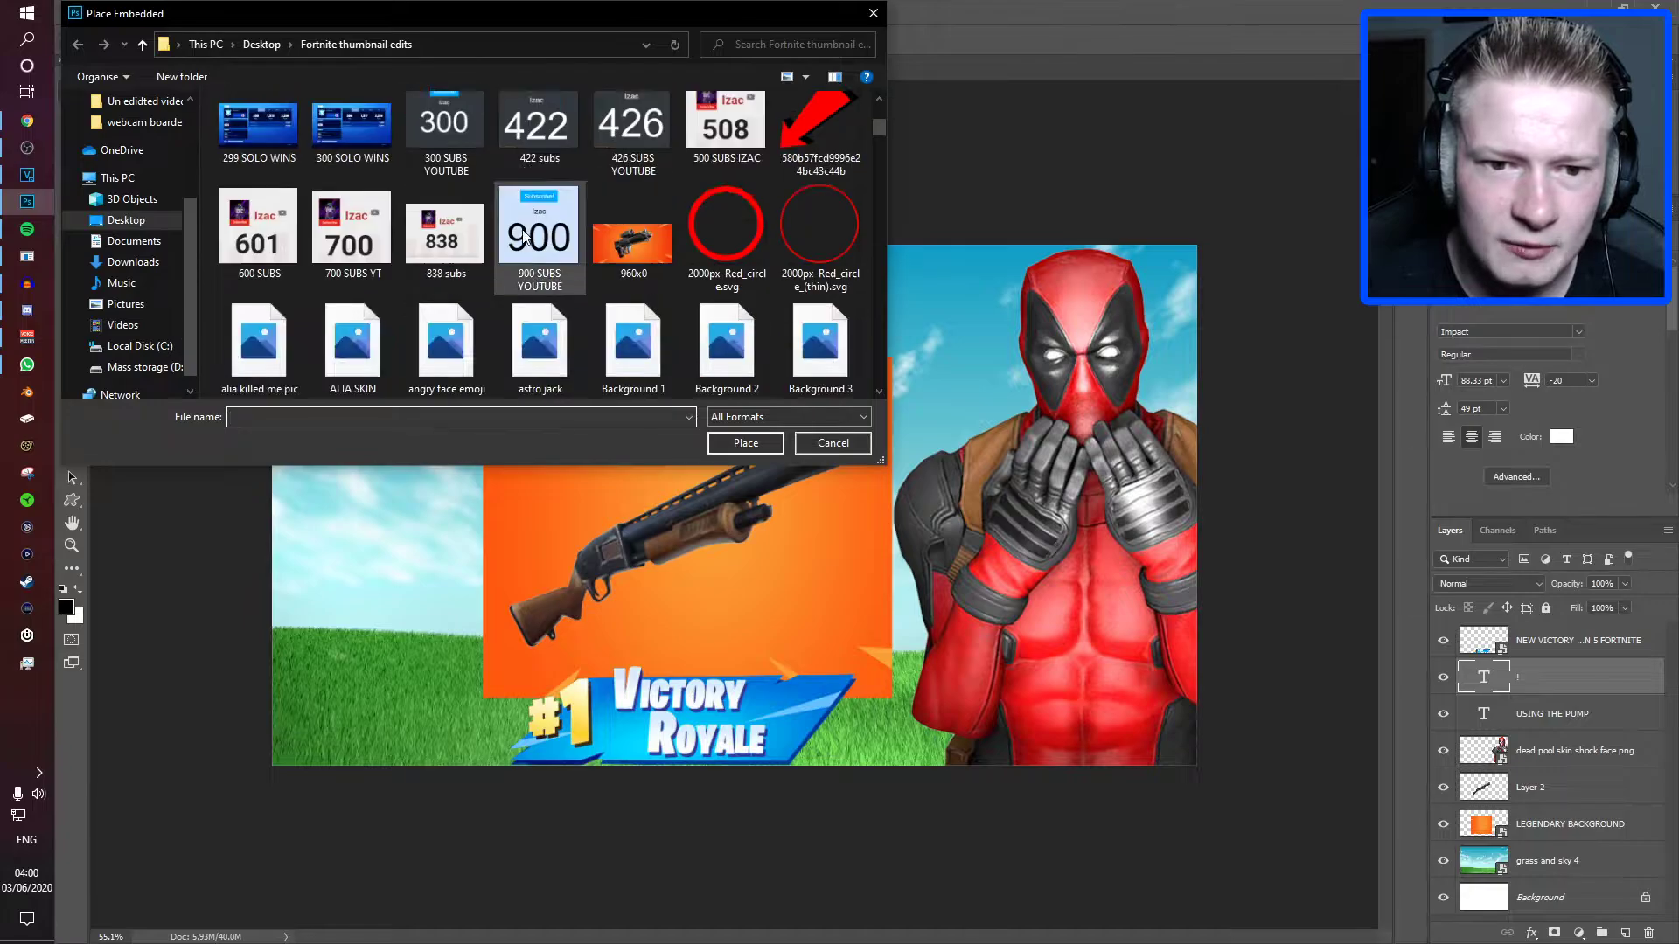
{"action": "scroll", "coordinate": [522, 236], "scroll_direction": "down", "scroll_amount": 12}
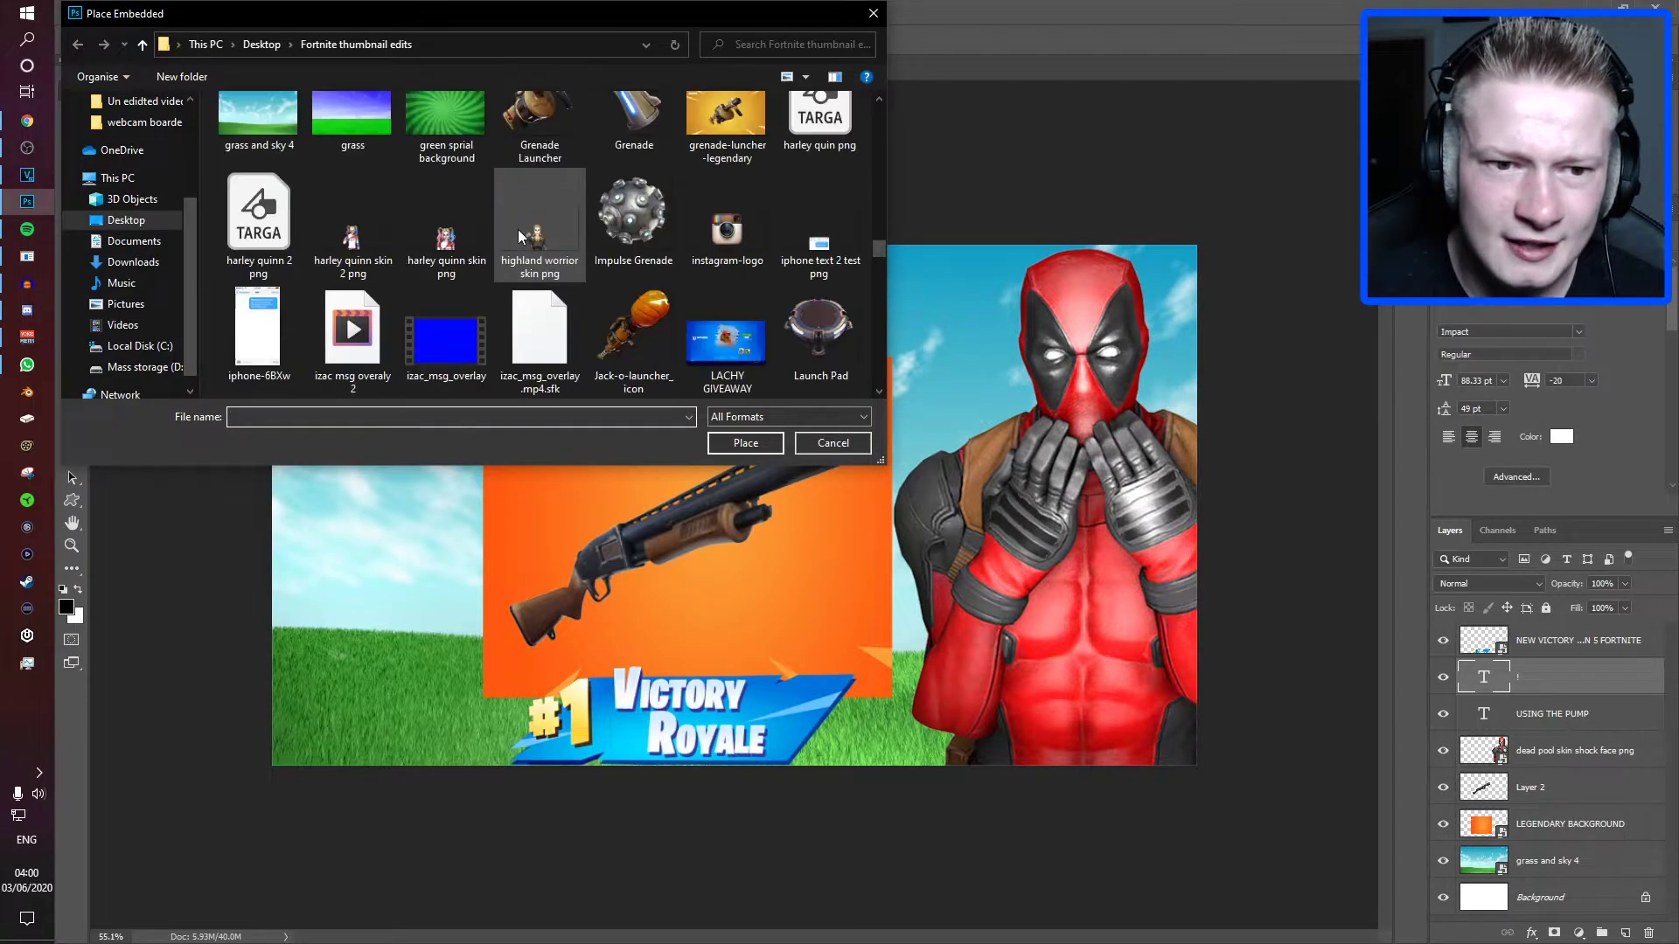
{"action": "scroll", "coordinate": [518, 231], "scroll_direction": "down", "scroll_amount": 15}
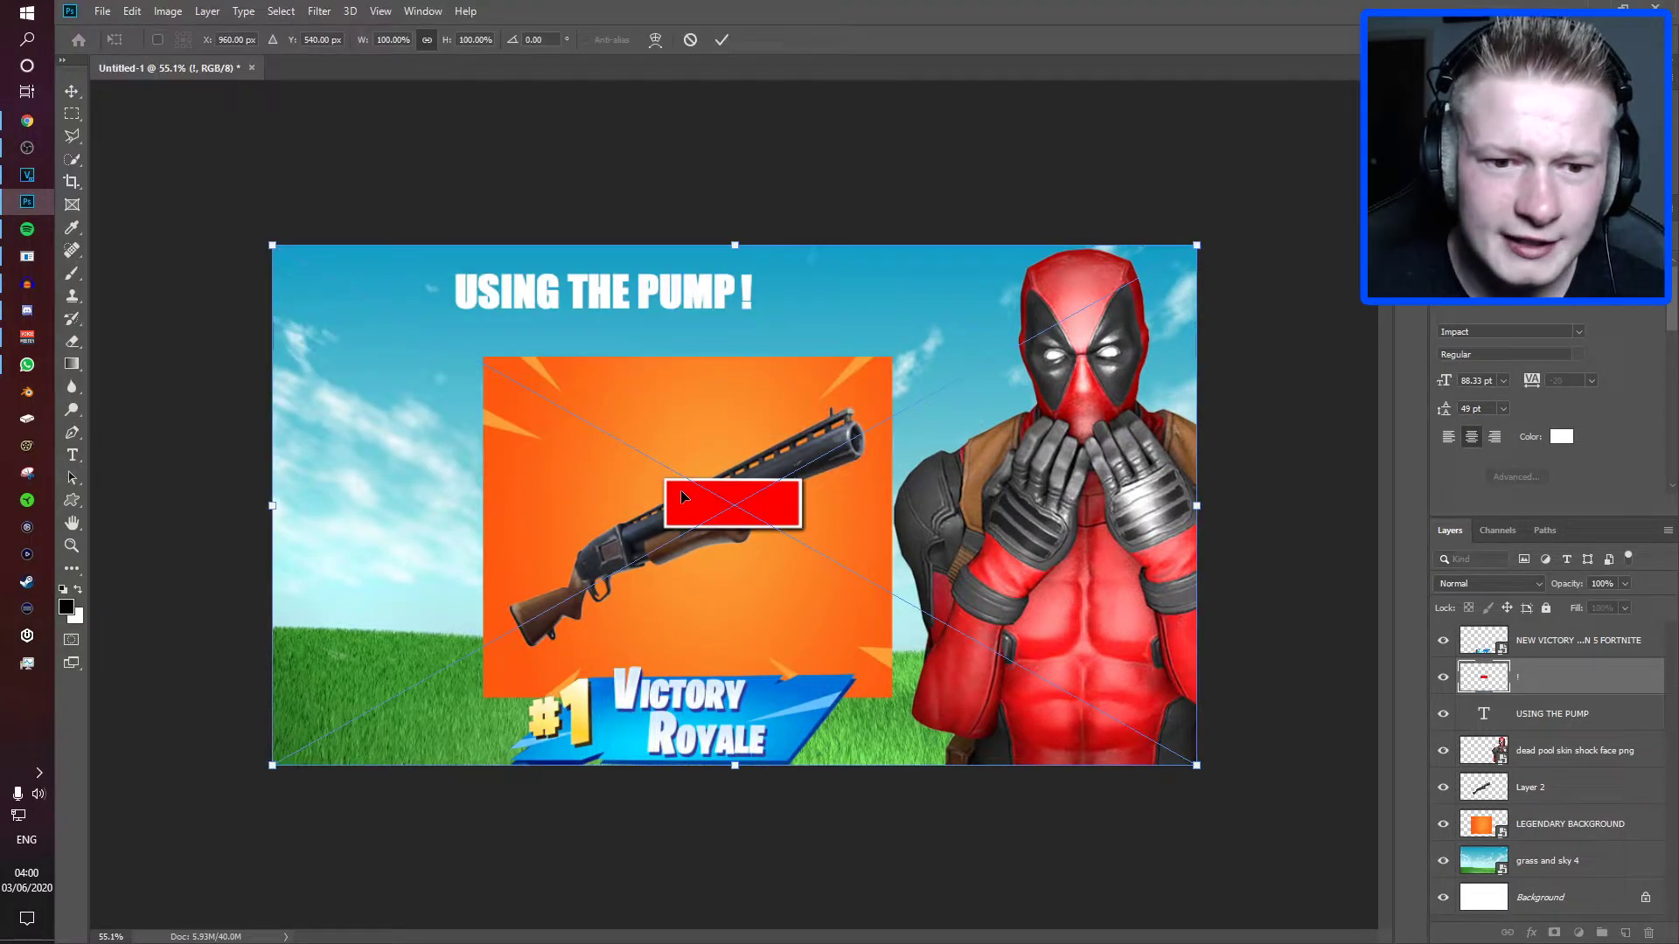
{"action": "left_click_drag", "start_coordinate": [680, 489], "coordinate": [559, 289]}
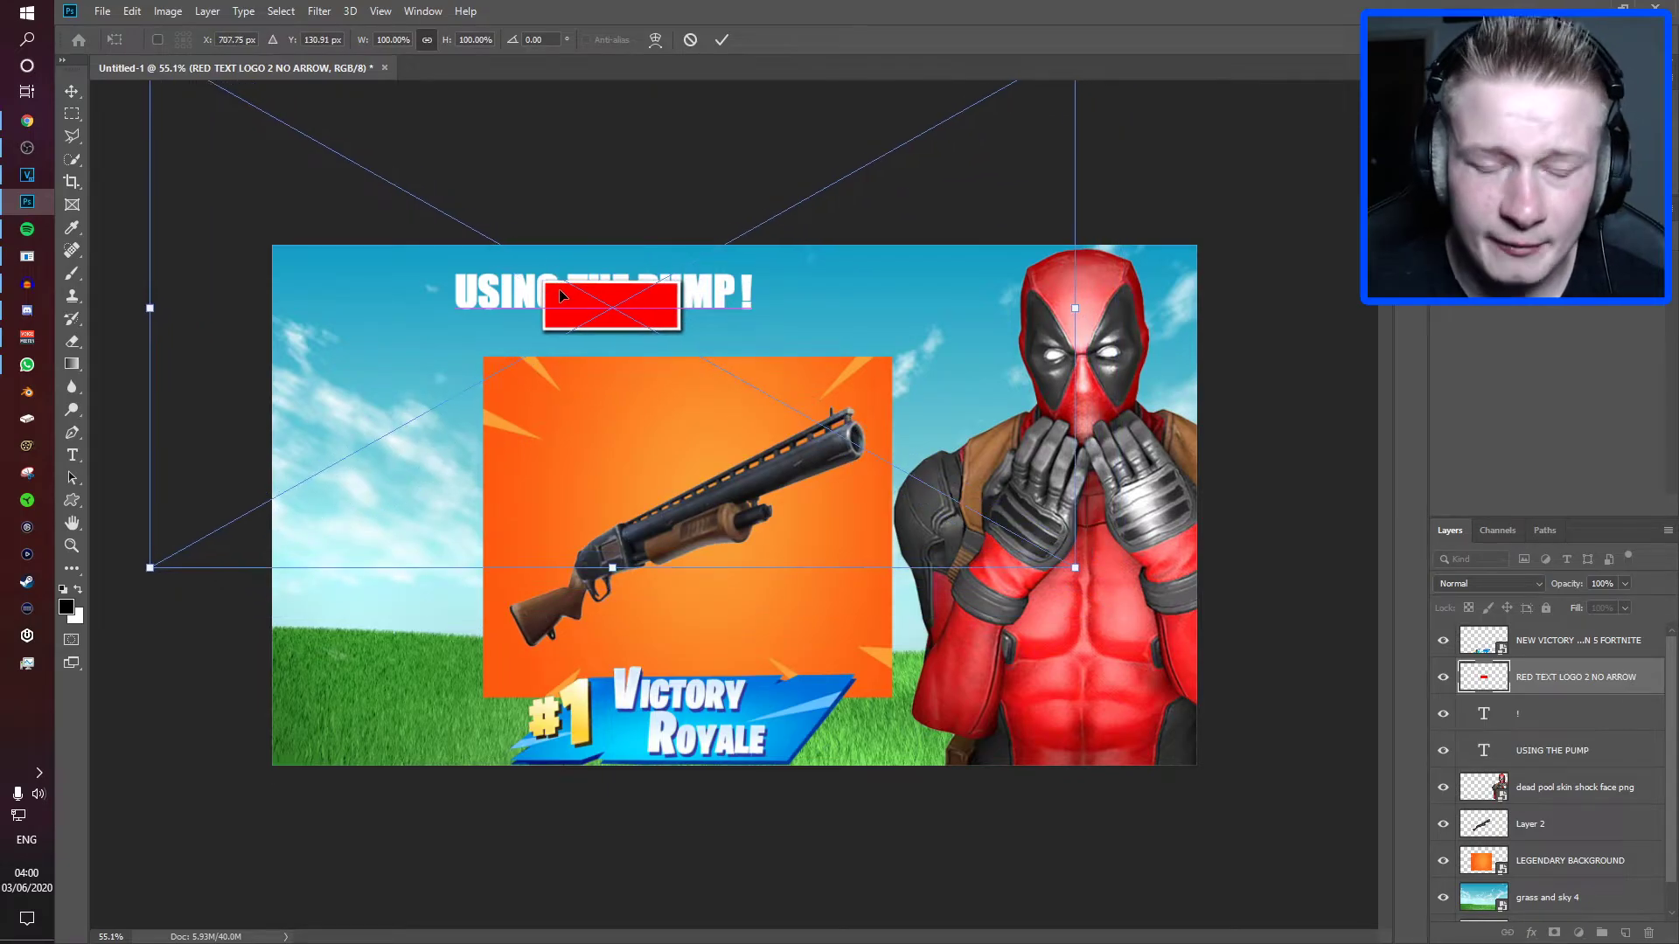
{"action": "key", "text": "Return"}
{"action": "left_click_drag", "start_coordinate": [1585, 701], "coordinate": [1573, 768]}
{"action": "left_click_drag", "start_coordinate": [642, 327], "coordinate": [652, 313]}
- Stretch the RED TEXT LOGO 2 NO ARROW box to about 242% width and increase its height so it frames the title text
{"action": "key", "text": "ctrl+t"}
{"action": "key", "text": "ctrl+minus"}
{"action": "key", "text": "ctrl+minus"}
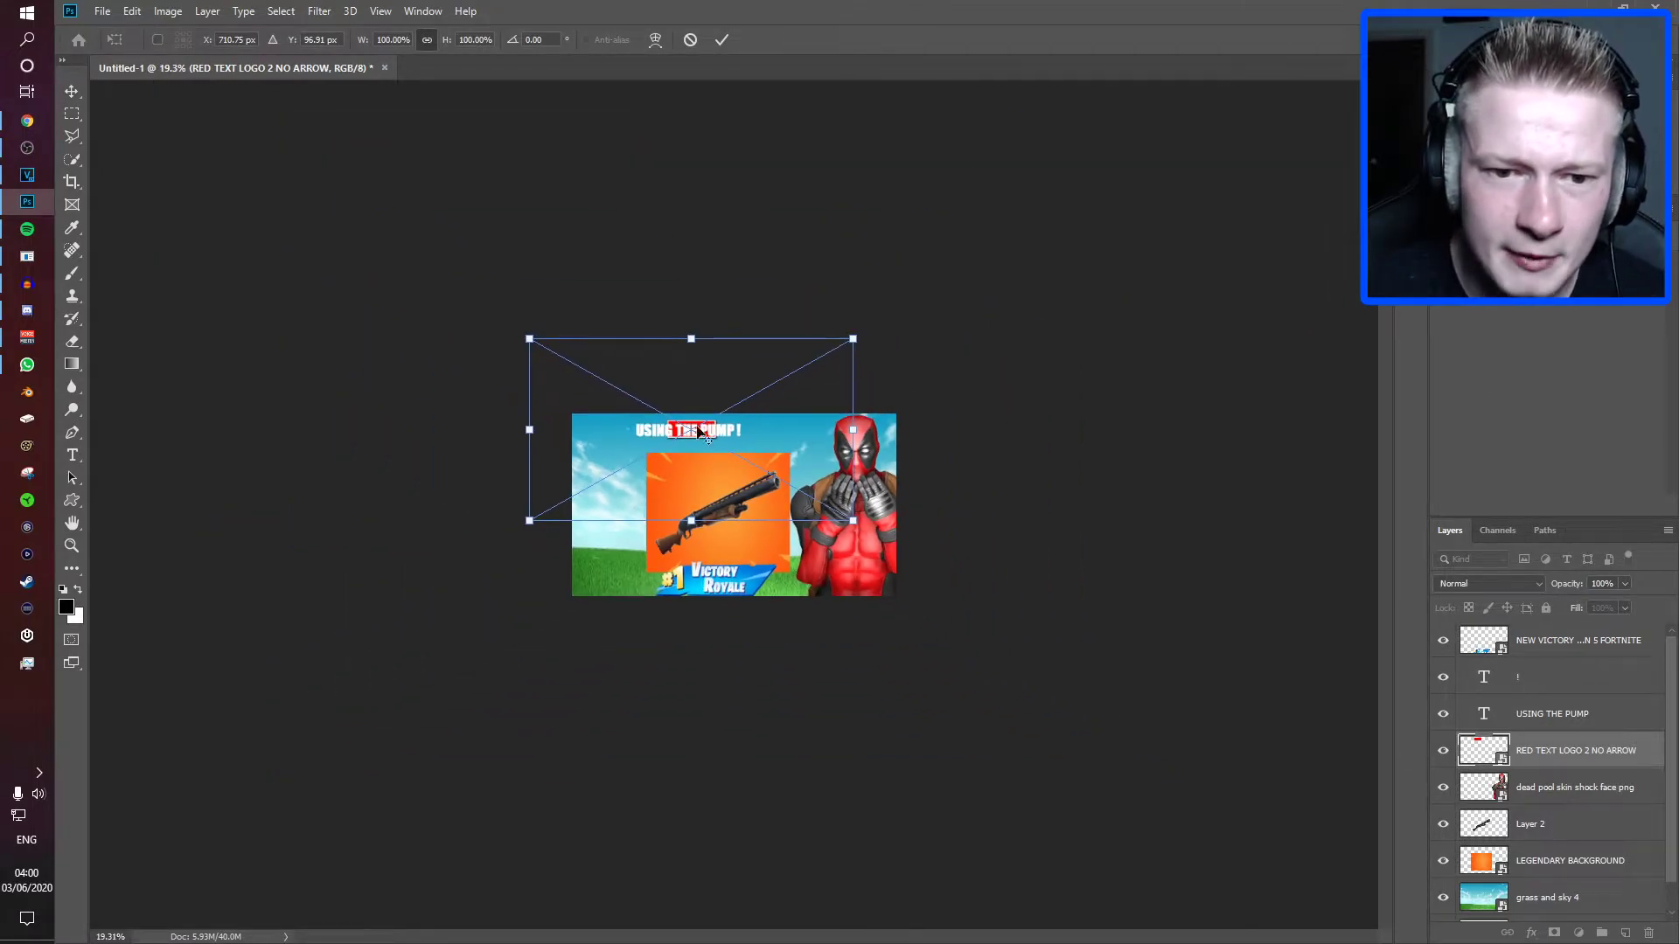
{"action": "left_click_drag", "start_coordinate": [859, 434], "coordinate": [984, 432]}
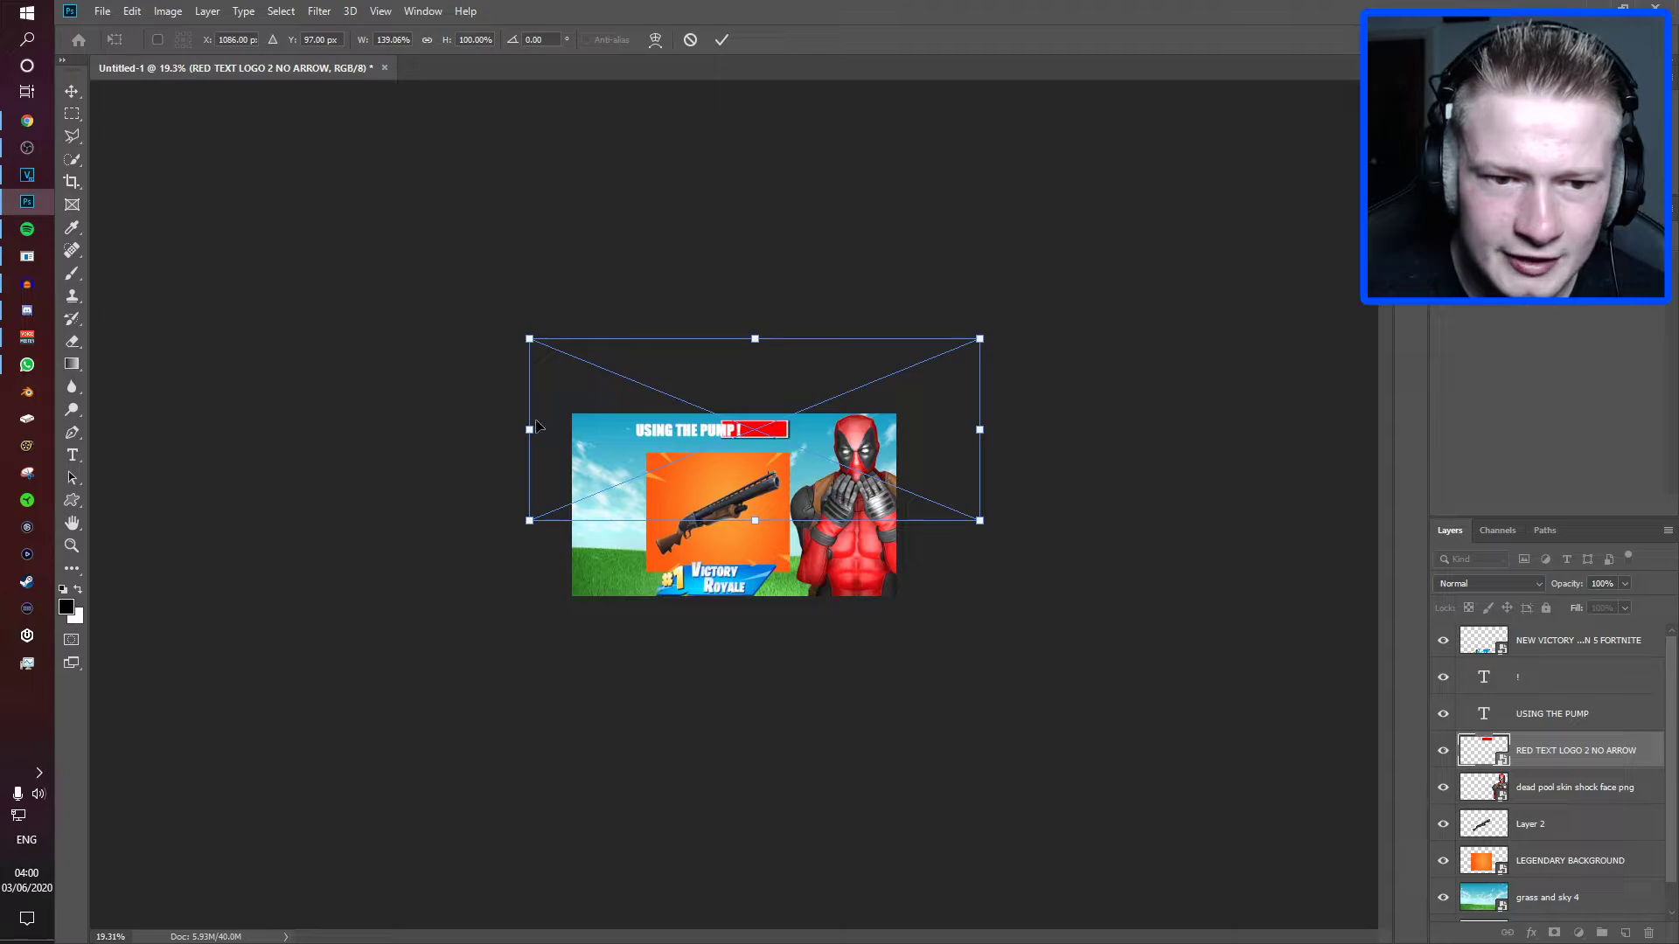
{"action": "left_click_drag", "start_coordinate": [526, 430], "coordinate": [352, 430]}
{"action": "left_click_drag", "start_coordinate": [980, 429], "coordinate": [1057, 429]}
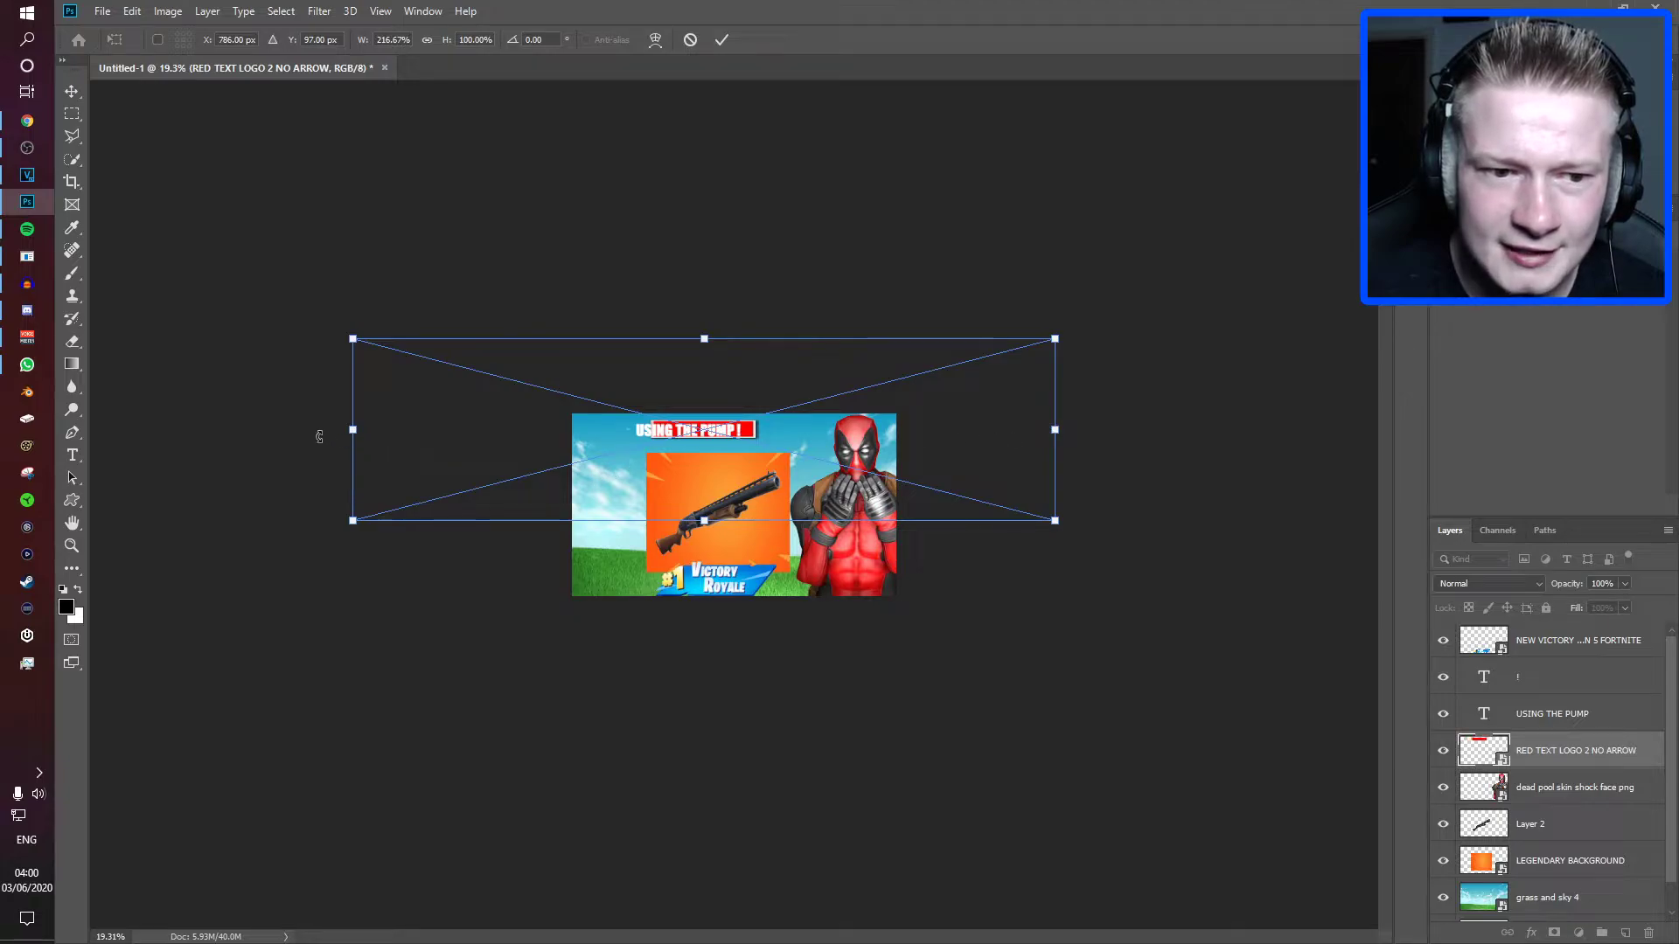
{"action": "left_click_drag", "start_coordinate": [352, 430], "coordinate": [311, 430]}
{"action": "left_click_drag", "start_coordinate": [1053, 430], "coordinate": [1083, 428]}
{"action": "left_click_drag", "start_coordinate": [311, 431], "coordinate": [297, 429]}
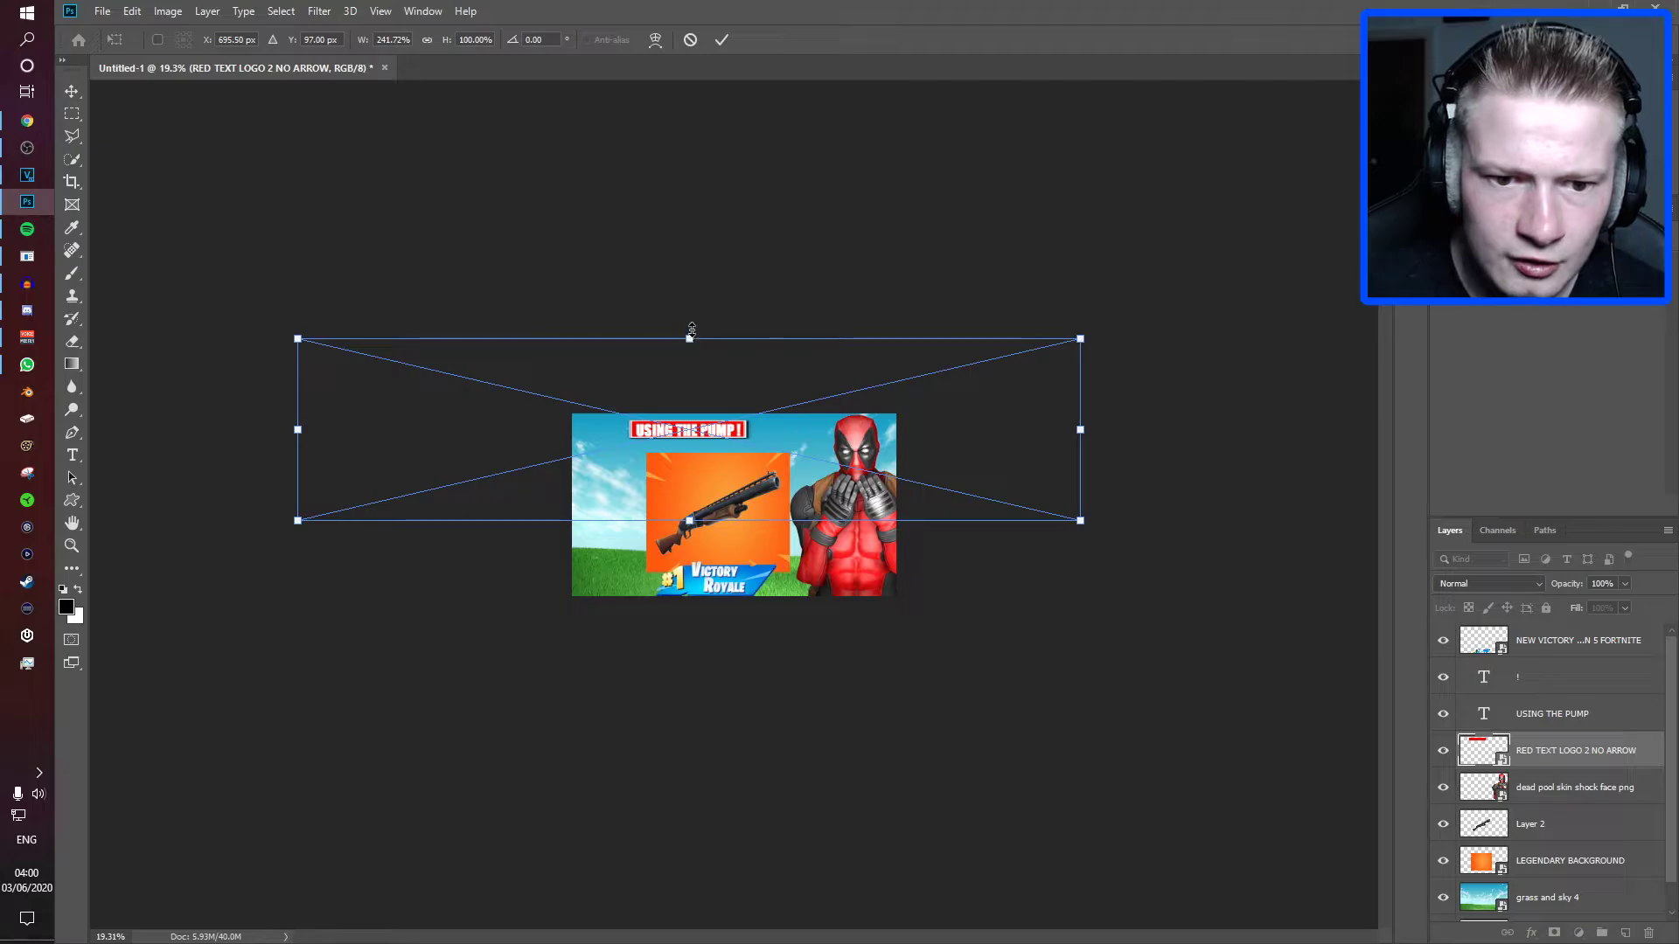
{"action": "left_click_drag", "start_coordinate": [690, 332], "coordinate": [690, 318]}
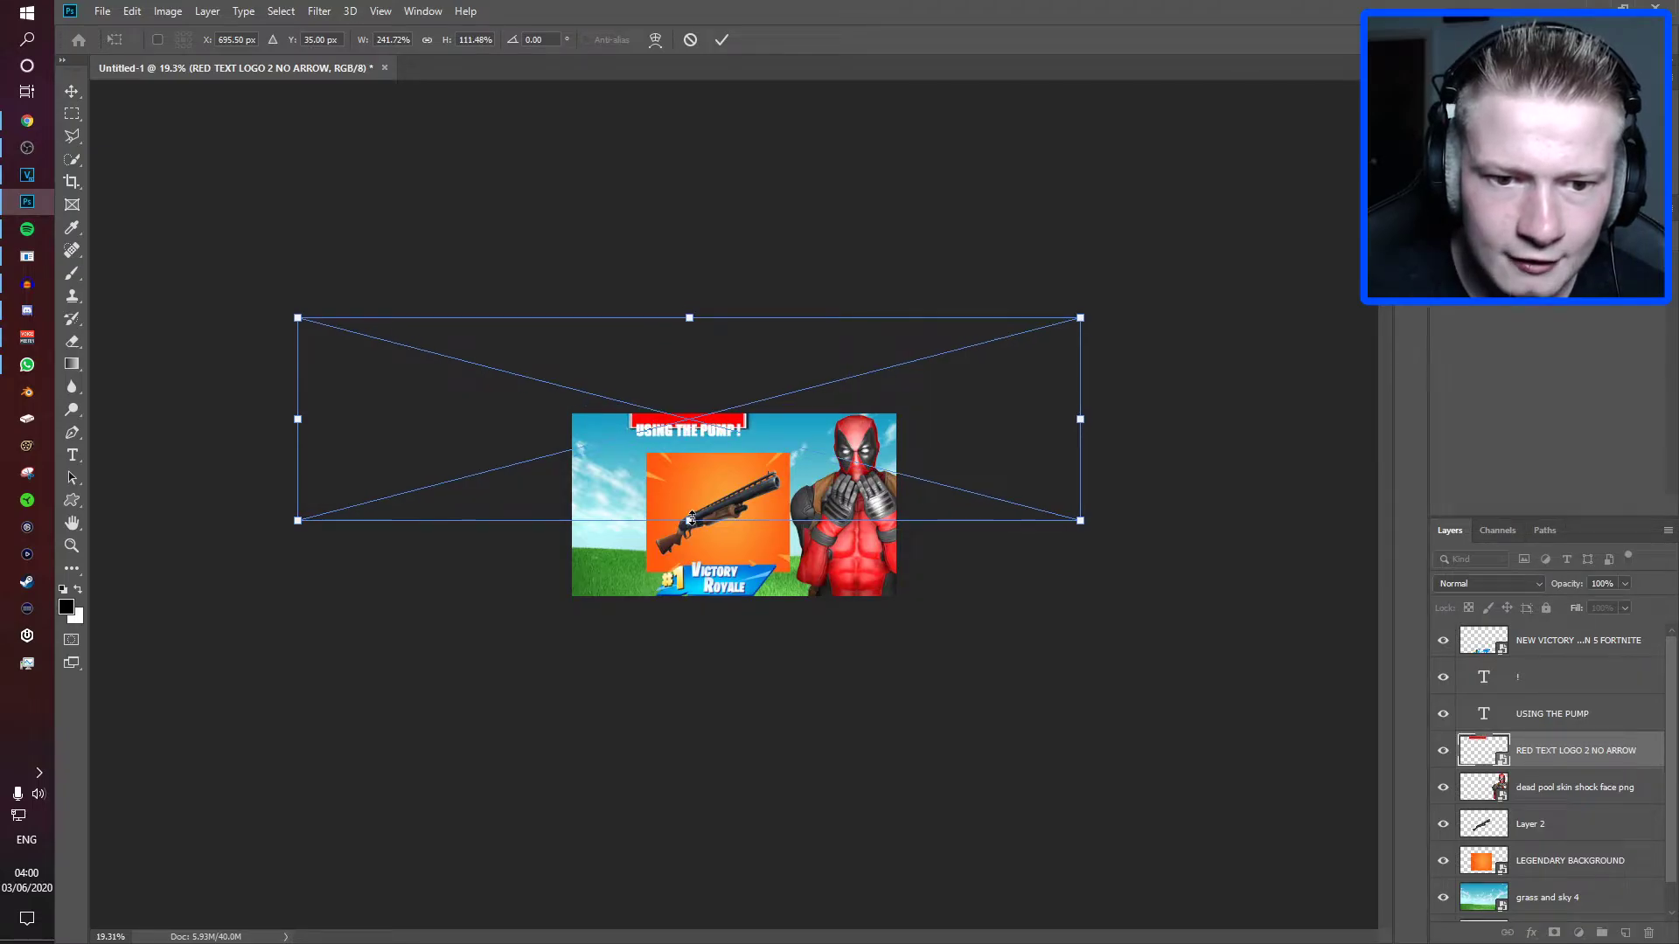
{"action": "key", "text": "Return"}
{"action": "scroll", "coordinate": [663, 444], "scroll_direction": "up", "scroll_amount": 5}
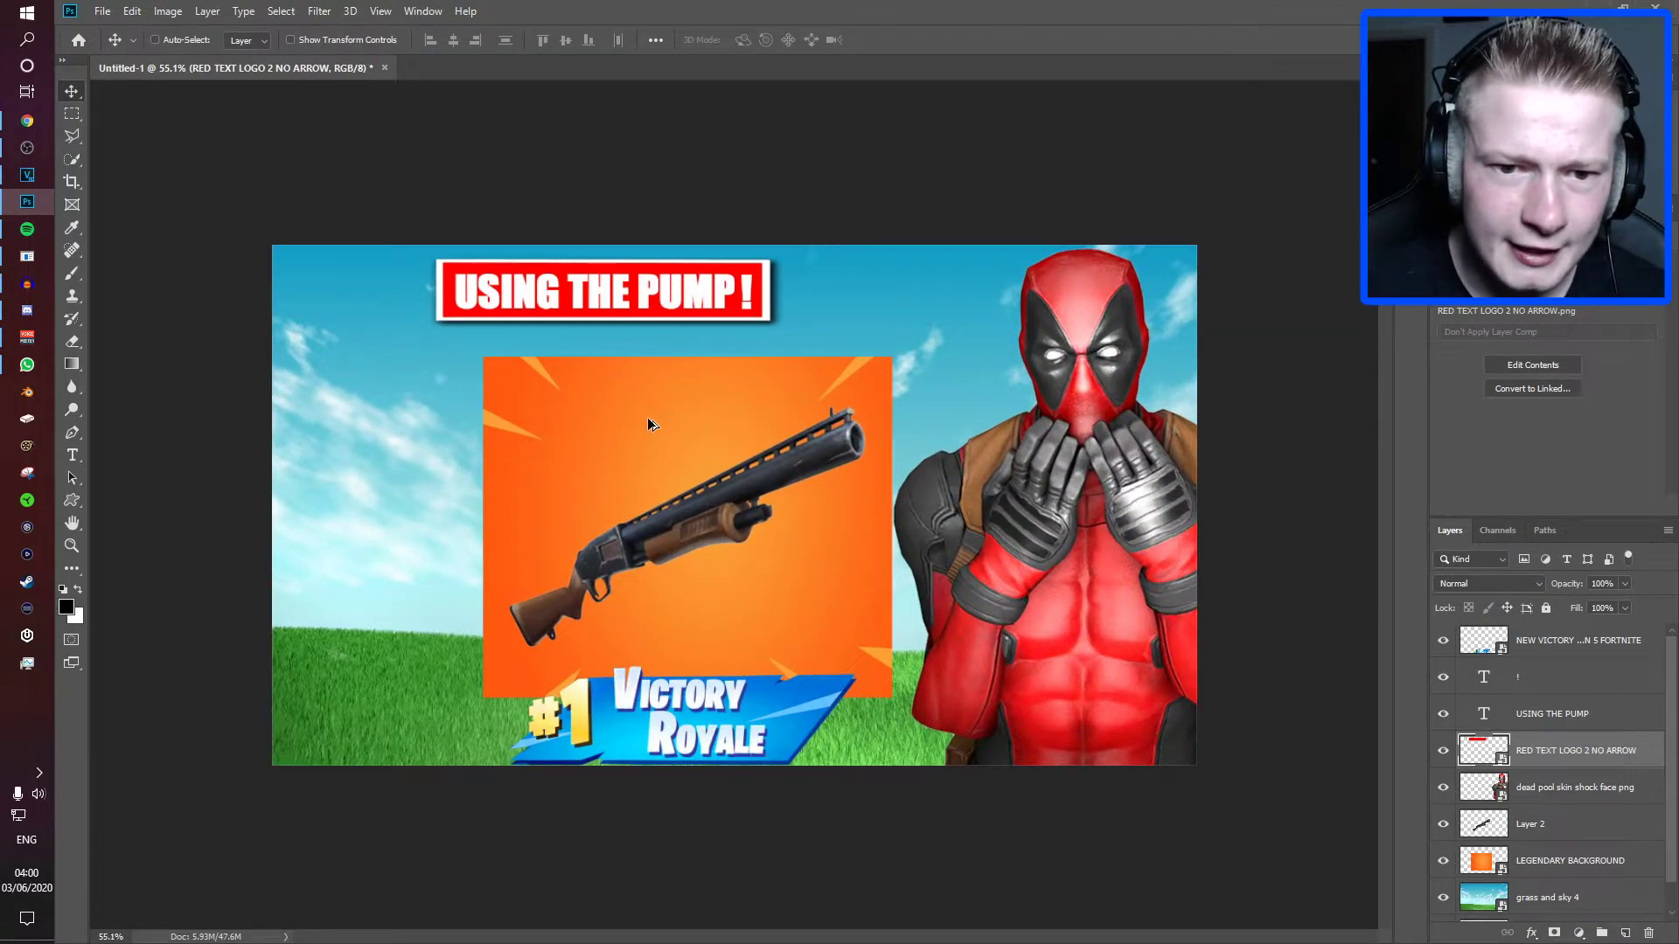
- Add a black drop shadow to the exclamation mark layer with 100% opacity, 0 px distance, 100% spread and 7 px size
{"action": "left_click", "coordinate": [1531, 688]}
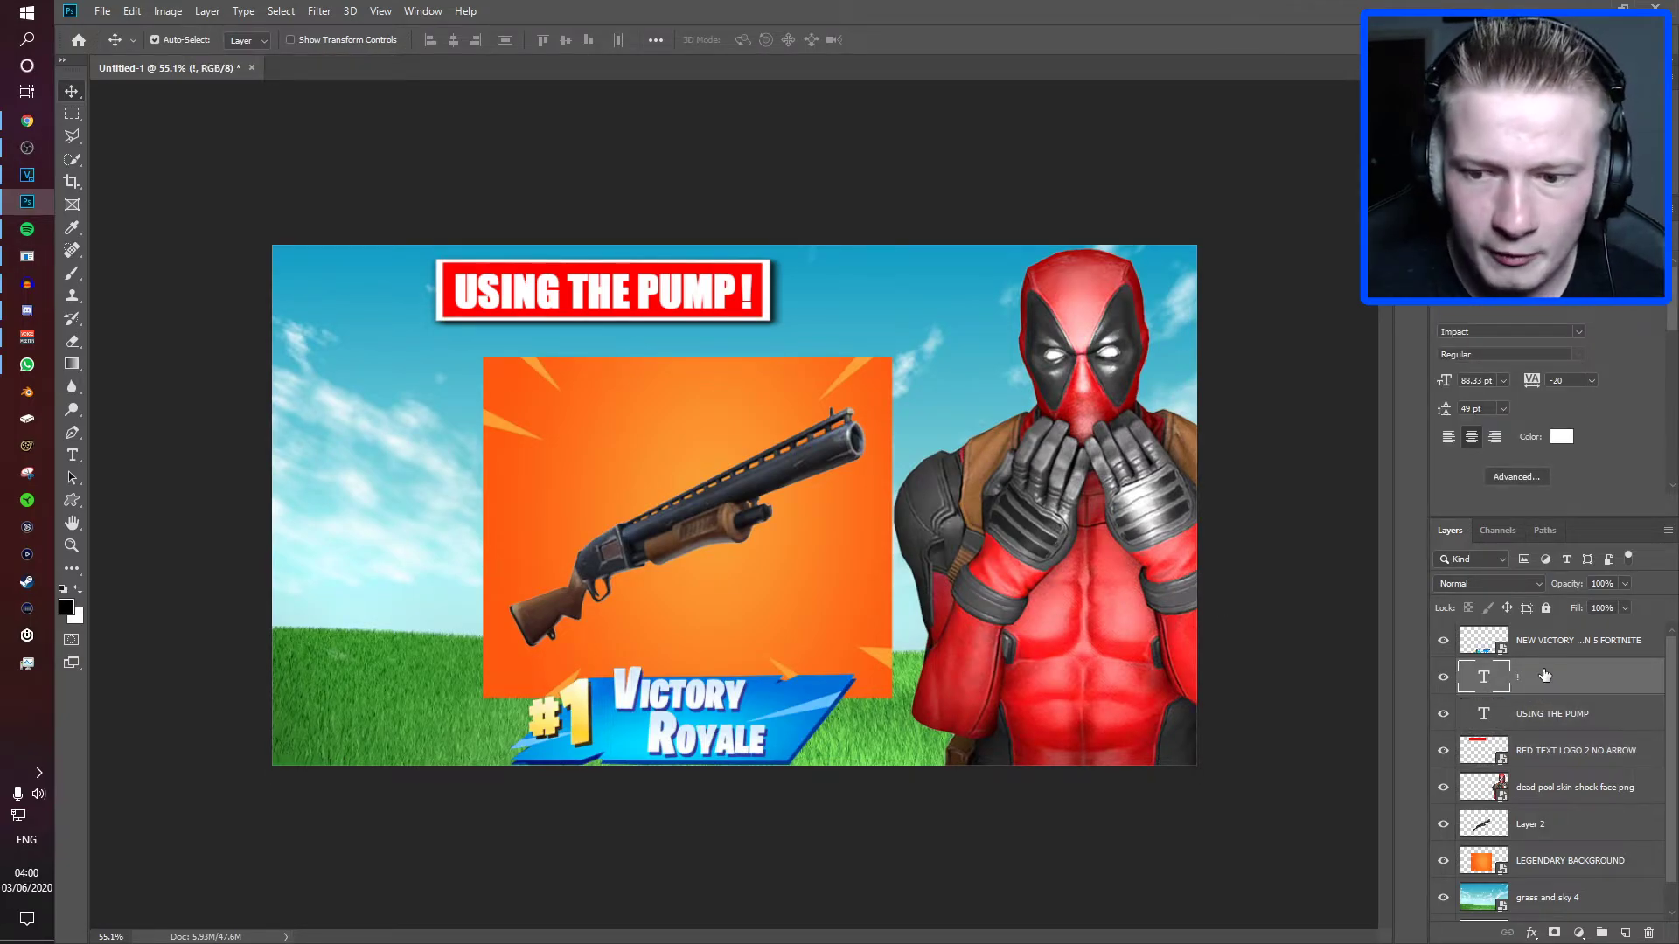
{"action": "left_click", "coordinate": [1560, 722]}
{"action": "left_click", "coordinate": [1546, 685]}
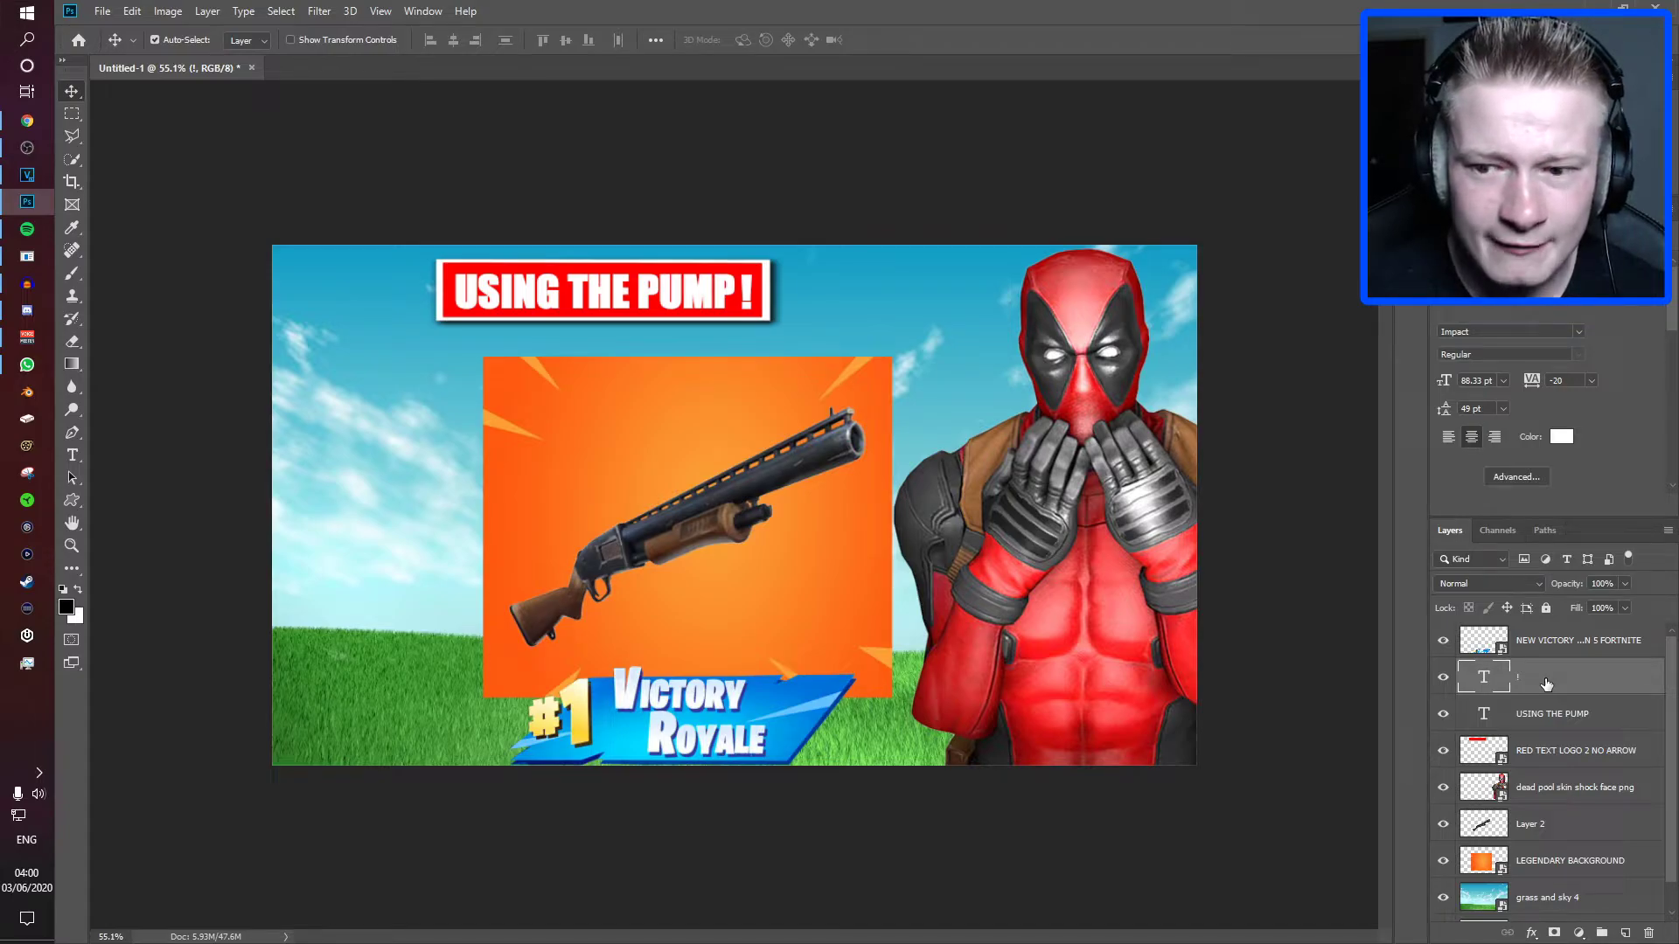
{"action": "key", "text": "space"}
{"action": "left_click_drag", "start_coordinate": [0, 180], "coordinate": [486, 362]}
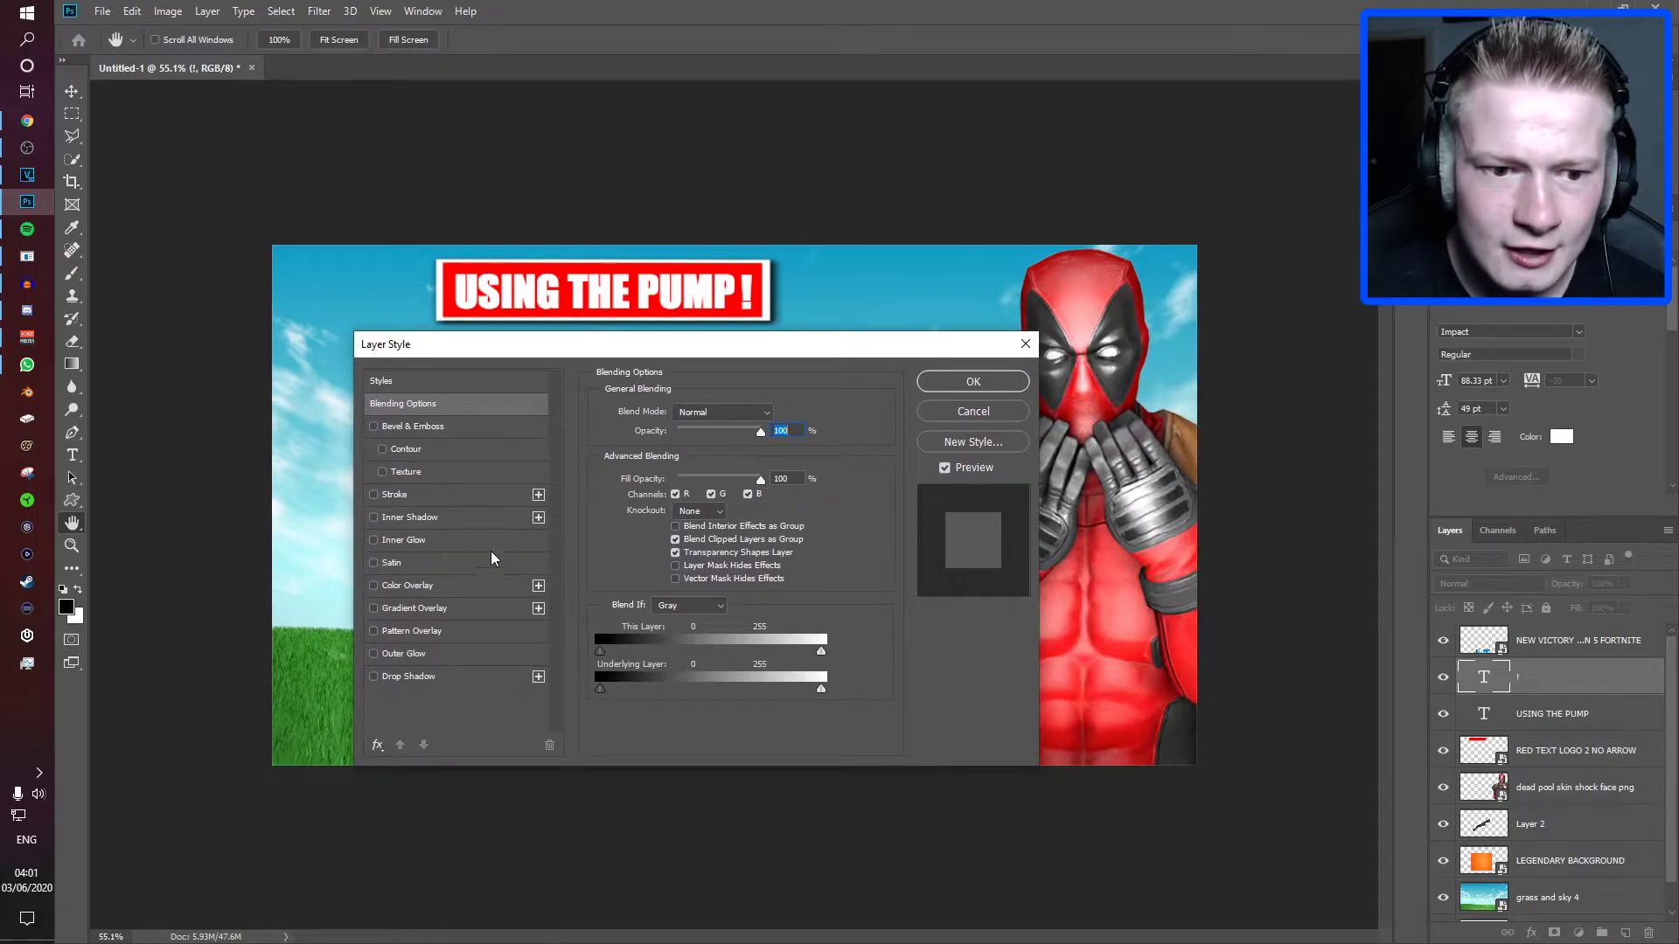
{"action": "left_click", "coordinate": [397, 678]}
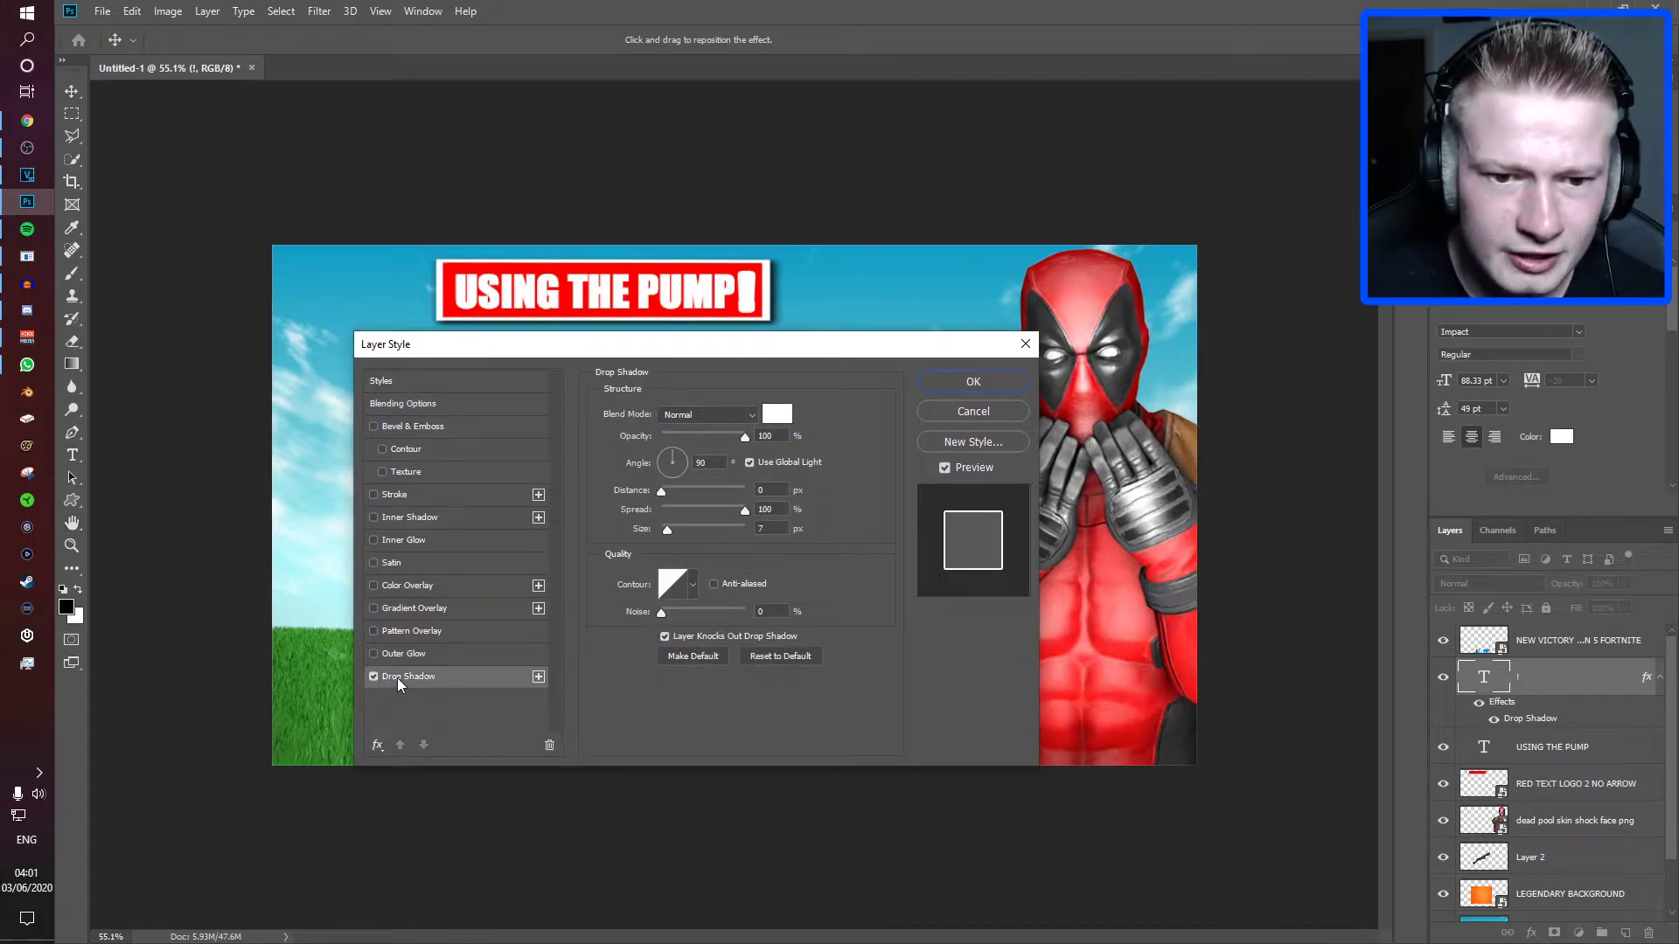
{"action": "left_click", "coordinate": [769, 416]}
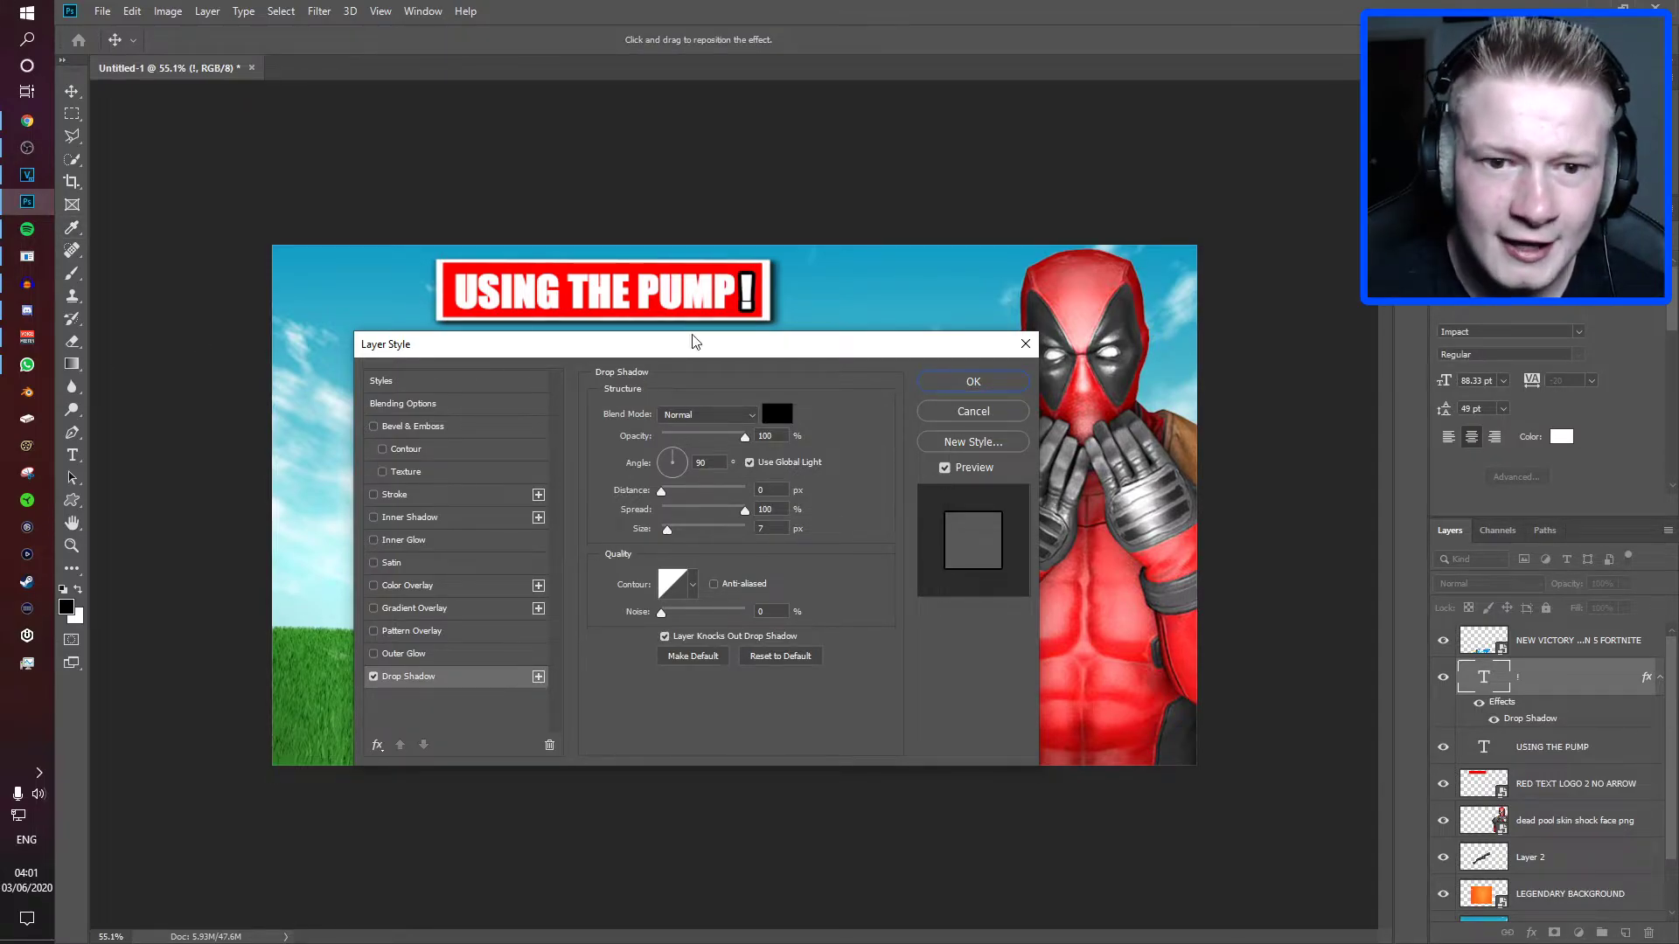
- Add a linear orange-yellow-orange gradient overlay at 90° to the exclamation mark and apply the layer style
{"action": "left_click", "coordinate": [423, 611]}
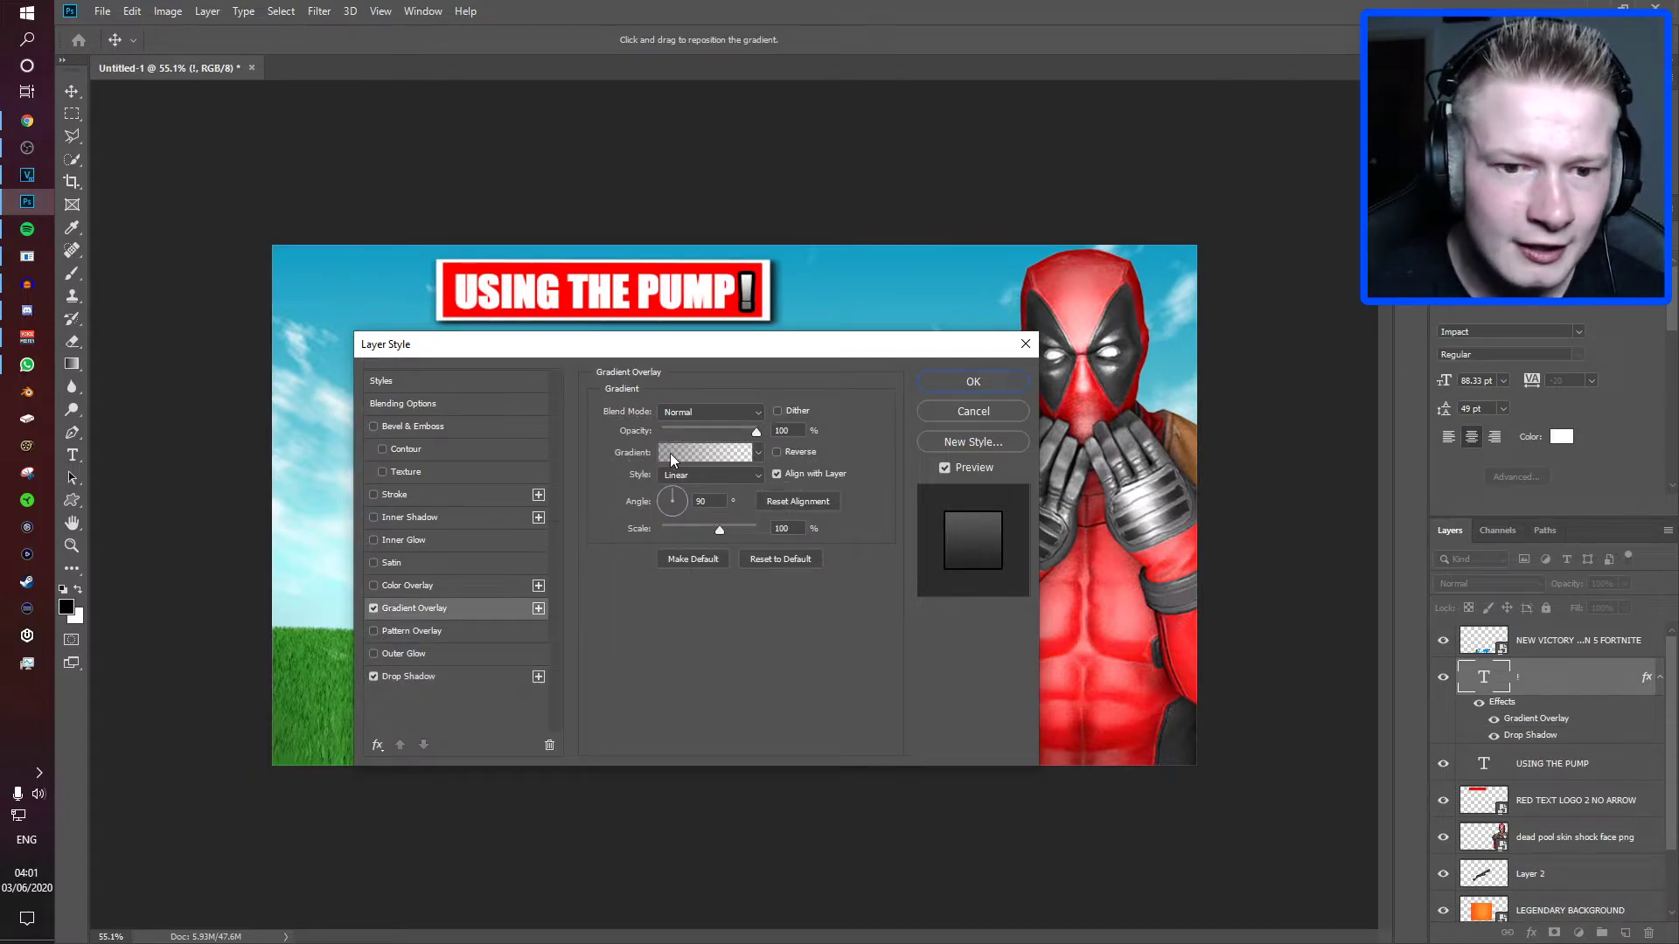
{"action": "key", "text": "Return"}
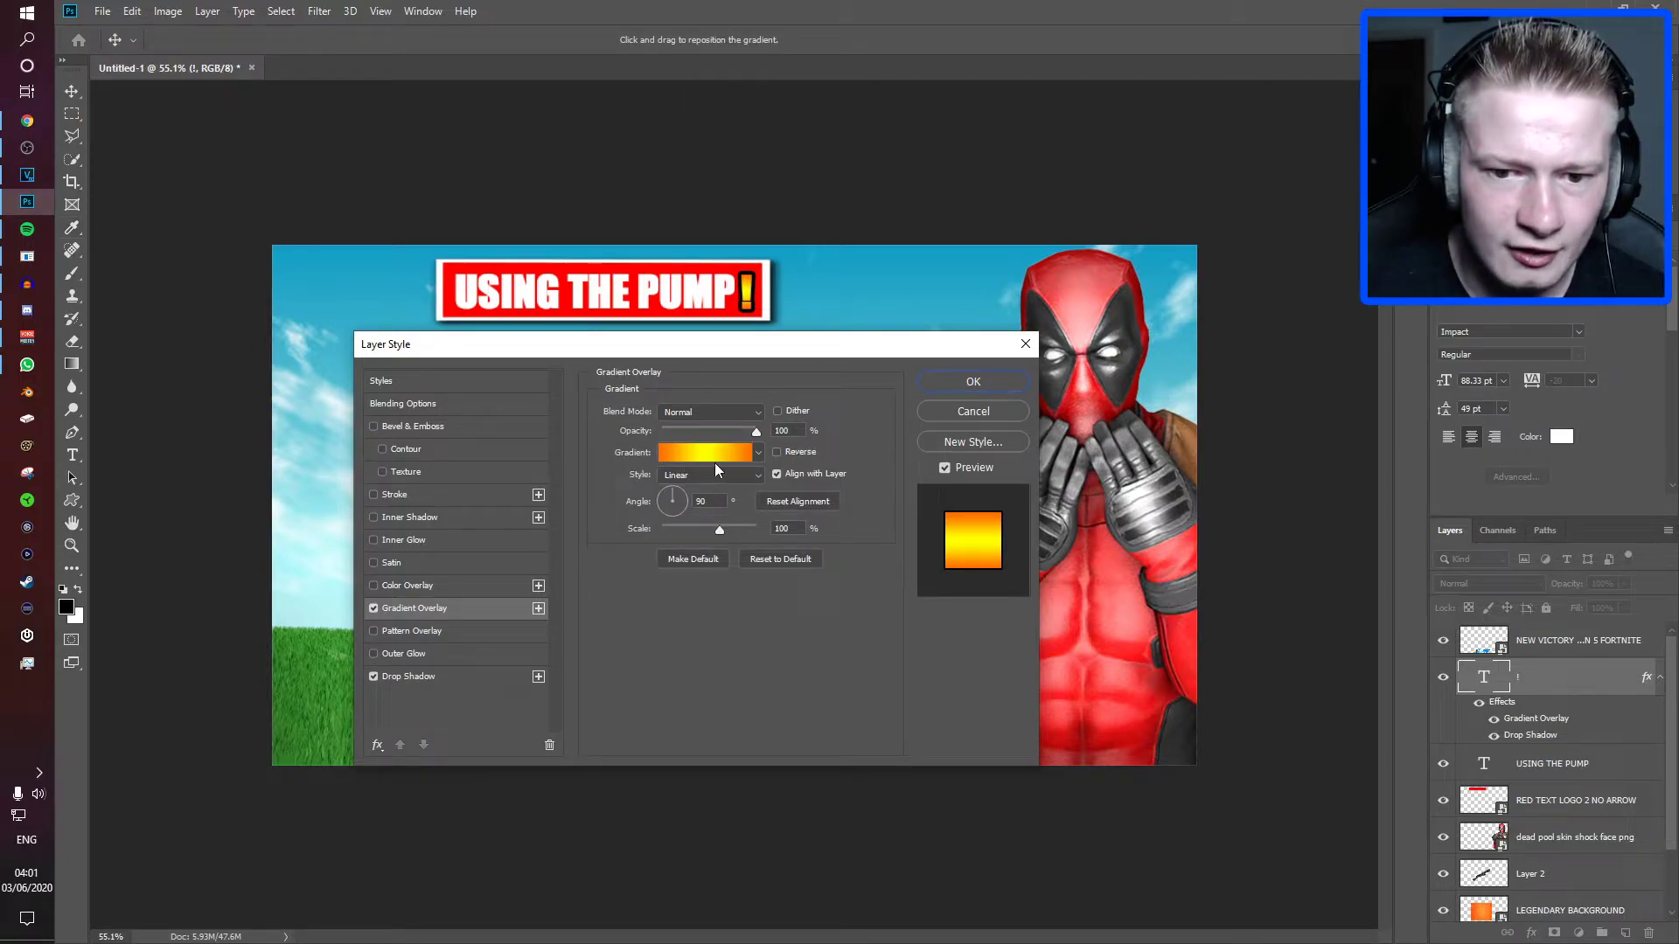
{"action": "left_click", "coordinate": [979, 385]}
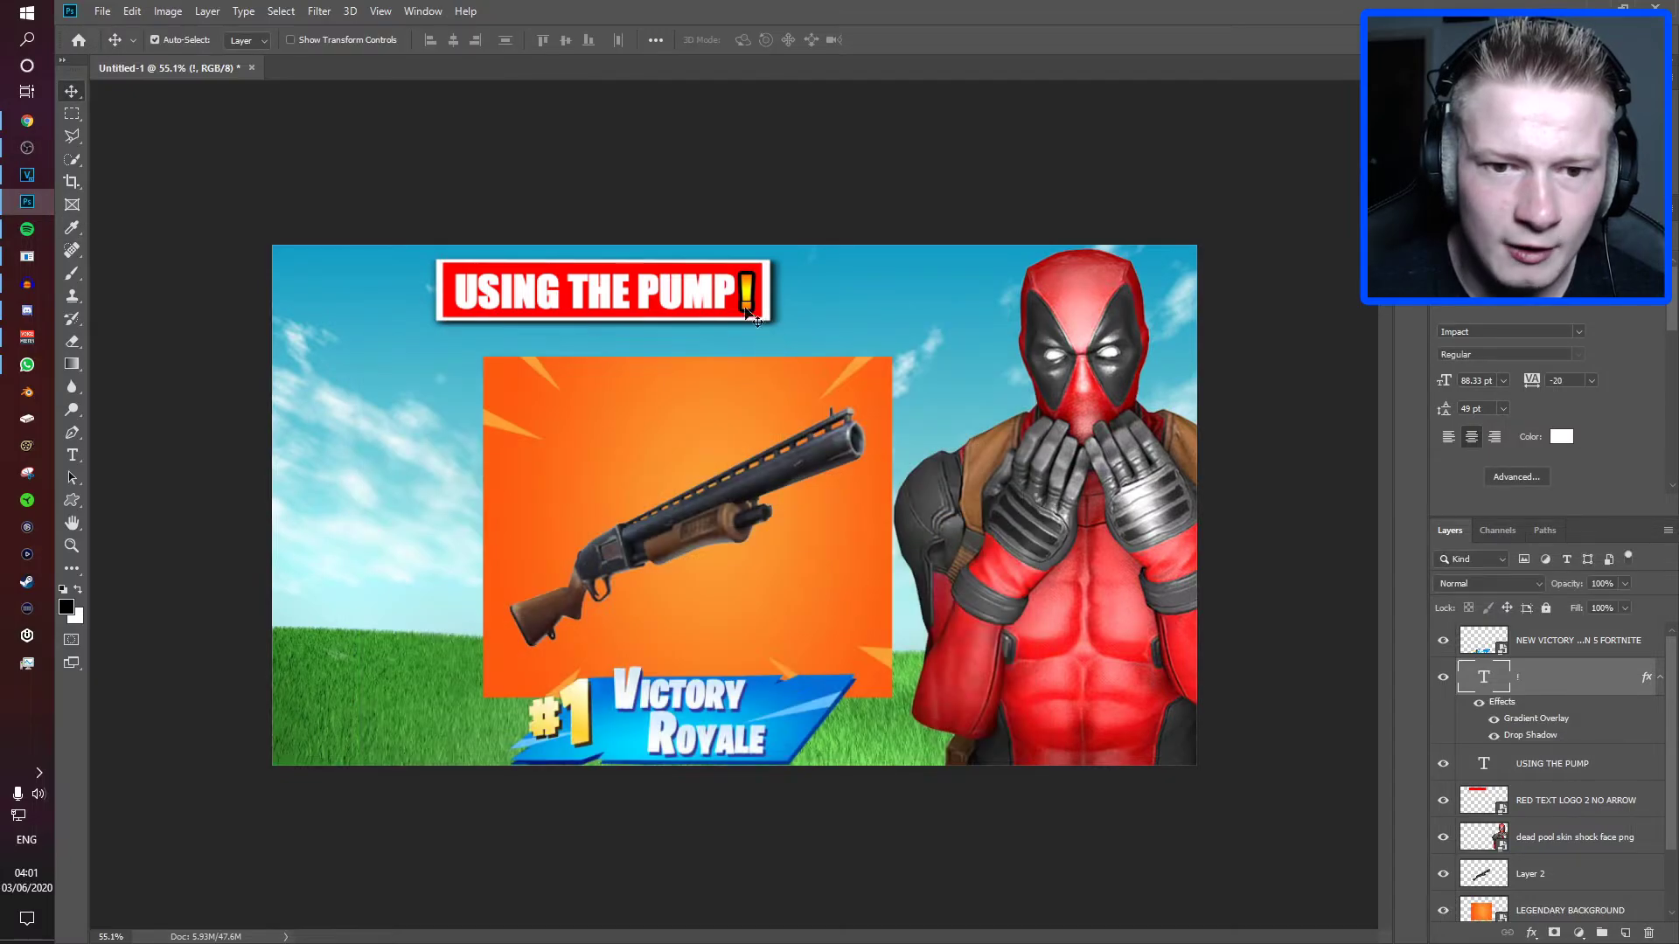
- Select the exclamation mark, USING THE PUMP and RED TEXT LOGO 2 NO ARROW layers together and move them right and slightly down above the shotgun
{"action": "scroll", "coordinate": [715, 254], "scroll_direction": "up", "scroll_amount": 3}
{"action": "scroll", "coordinate": [717, 224], "scroll_direction": "down", "scroll_amount": 2}
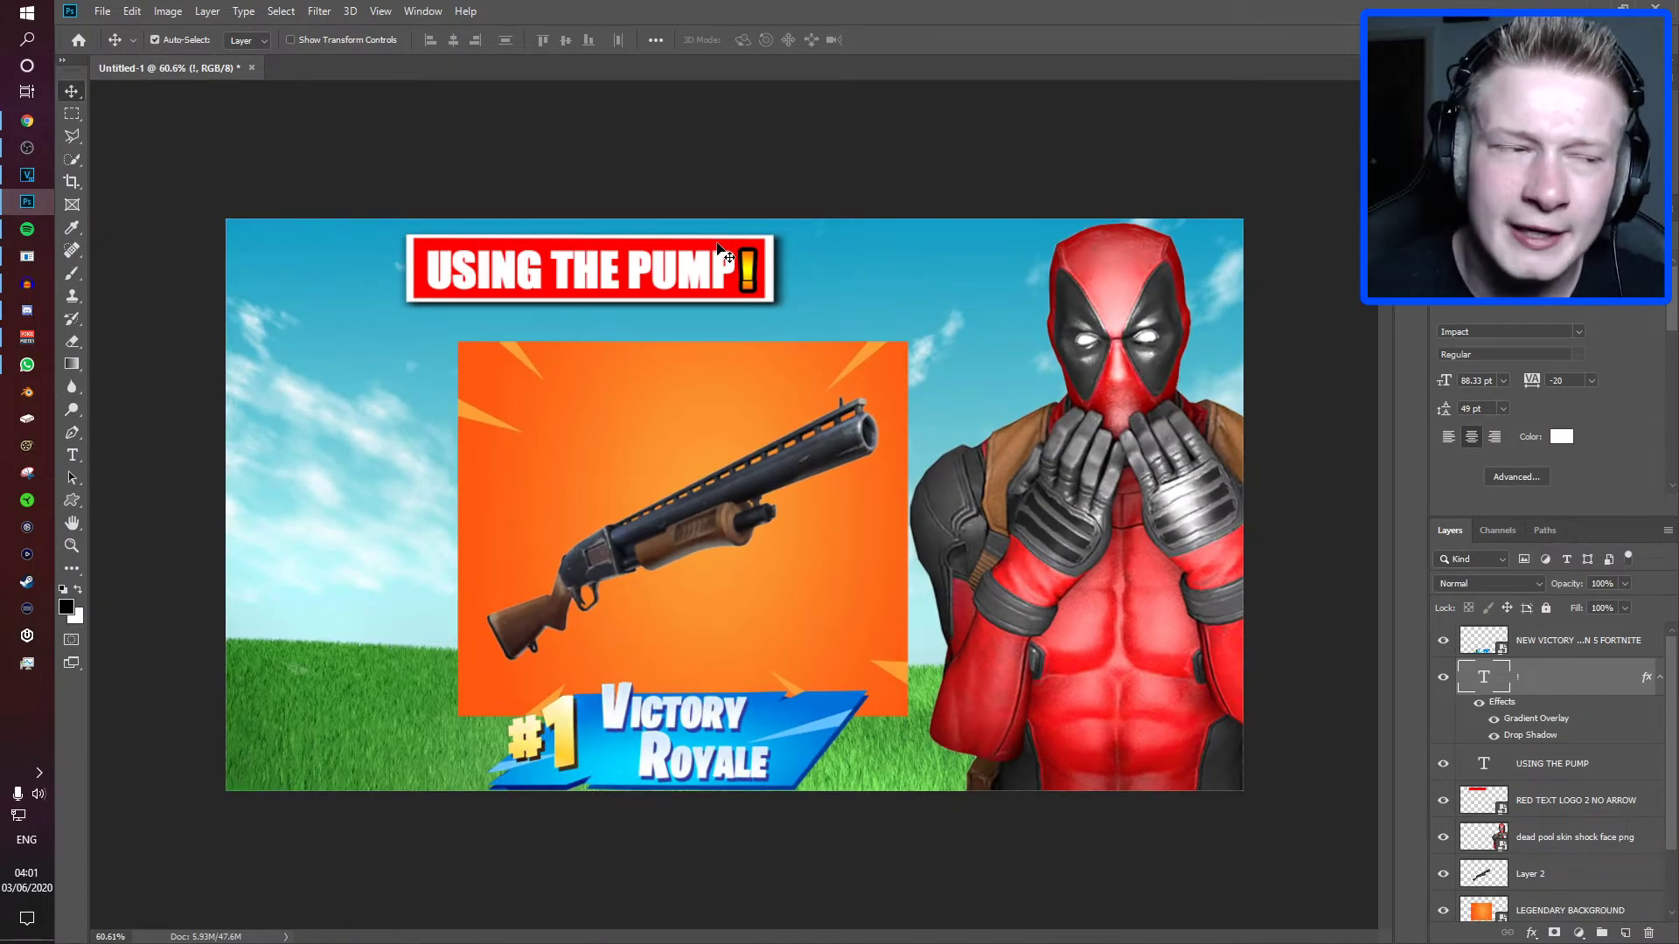
{"action": "scroll", "coordinate": [594, 253], "scroll_direction": "up", "scroll_amount": 2}
{"action": "scroll", "coordinate": [595, 254], "scroll_direction": "down", "scroll_amount": 2}
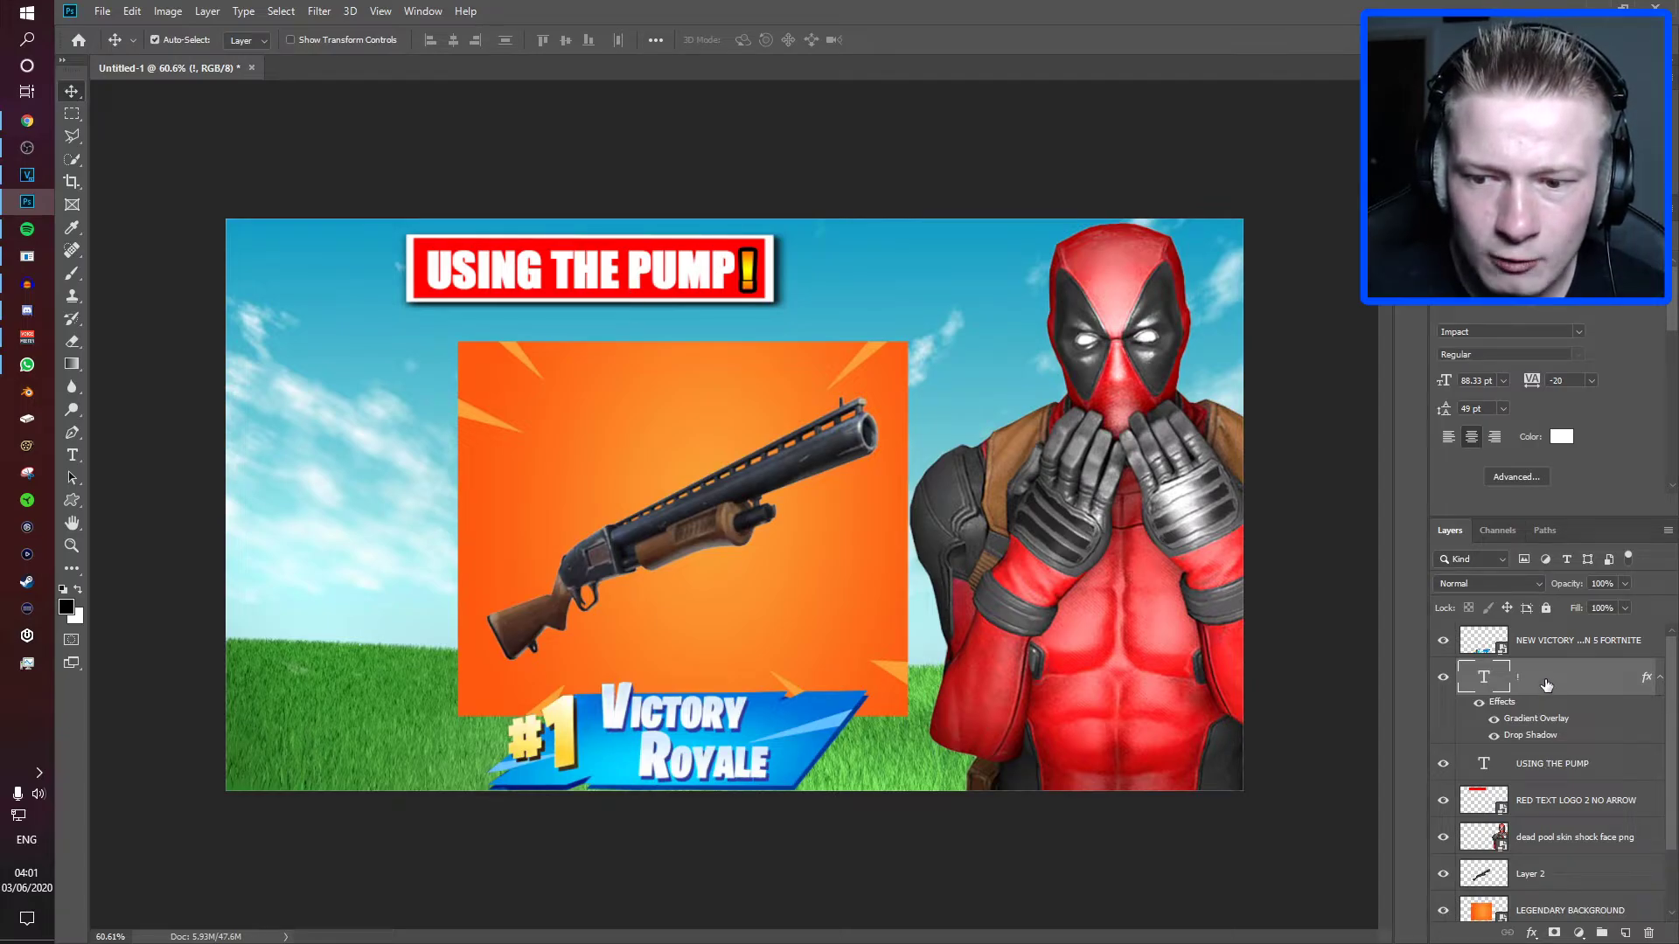
{"action": "left_click", "coordinate": [1535, 766], "text": "shift"}
{"action": "left_click", "coordinate": [1543, 800], "text": "shift"}
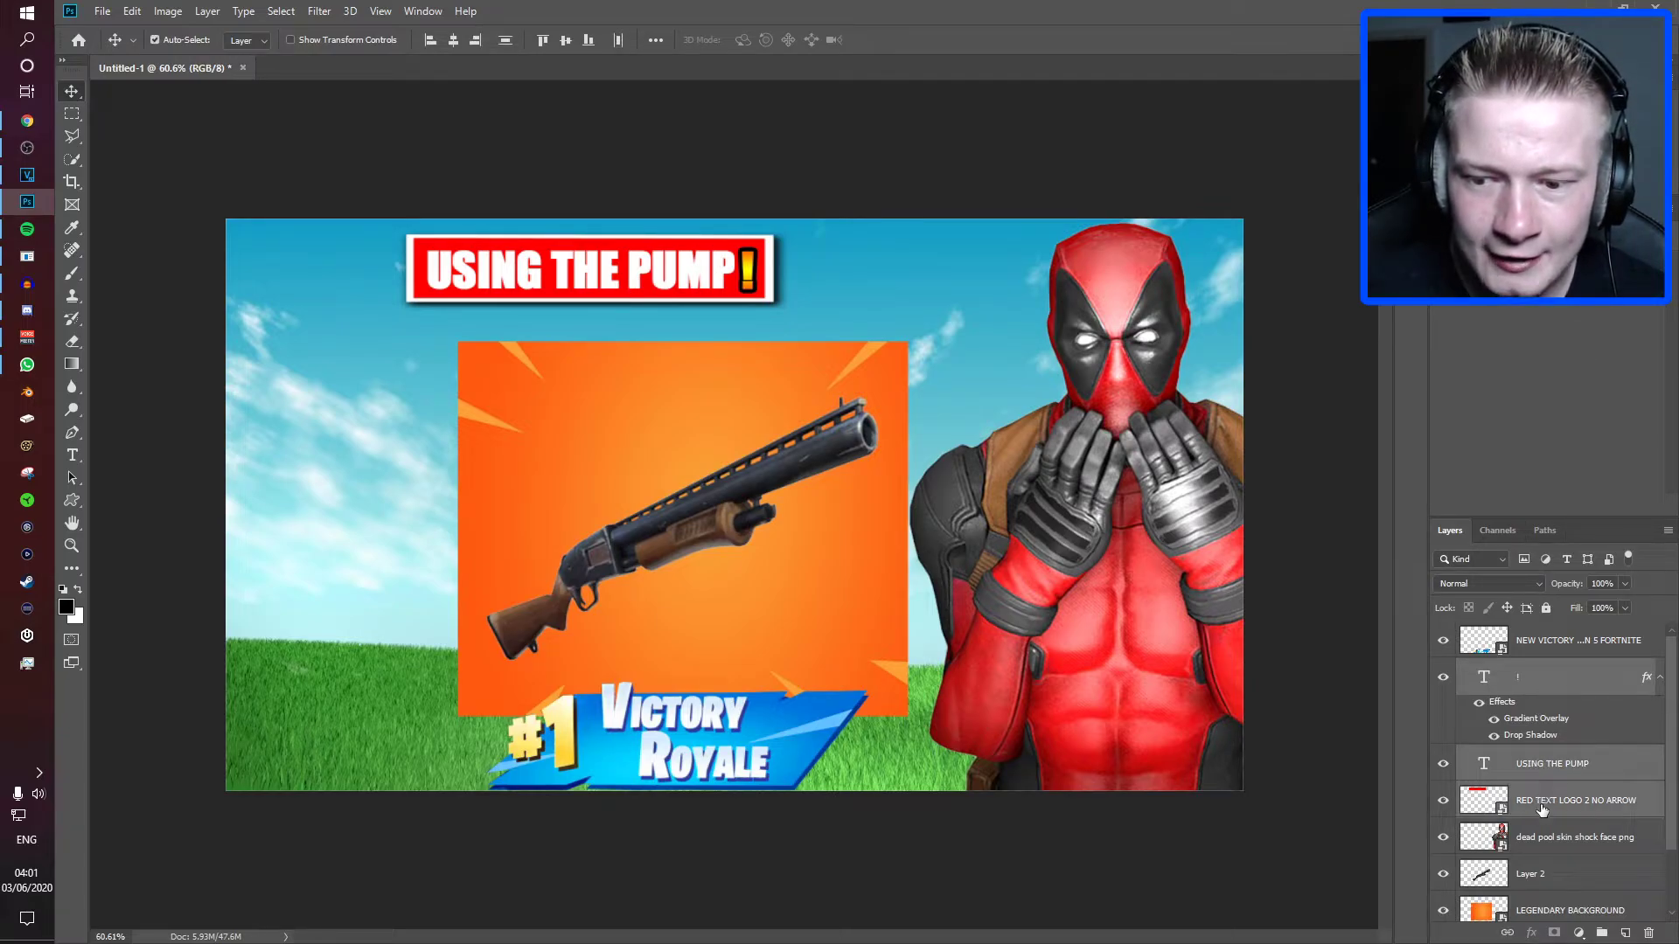
{"action": "left_click_drag", "start_coordinate": [663, 276], "coordinate": [759, 296]}
- Scale the title text, exclamation mark and red box together to about 157% and position them just above the orange background
{"action": "key", "text": "ctrl+t"}
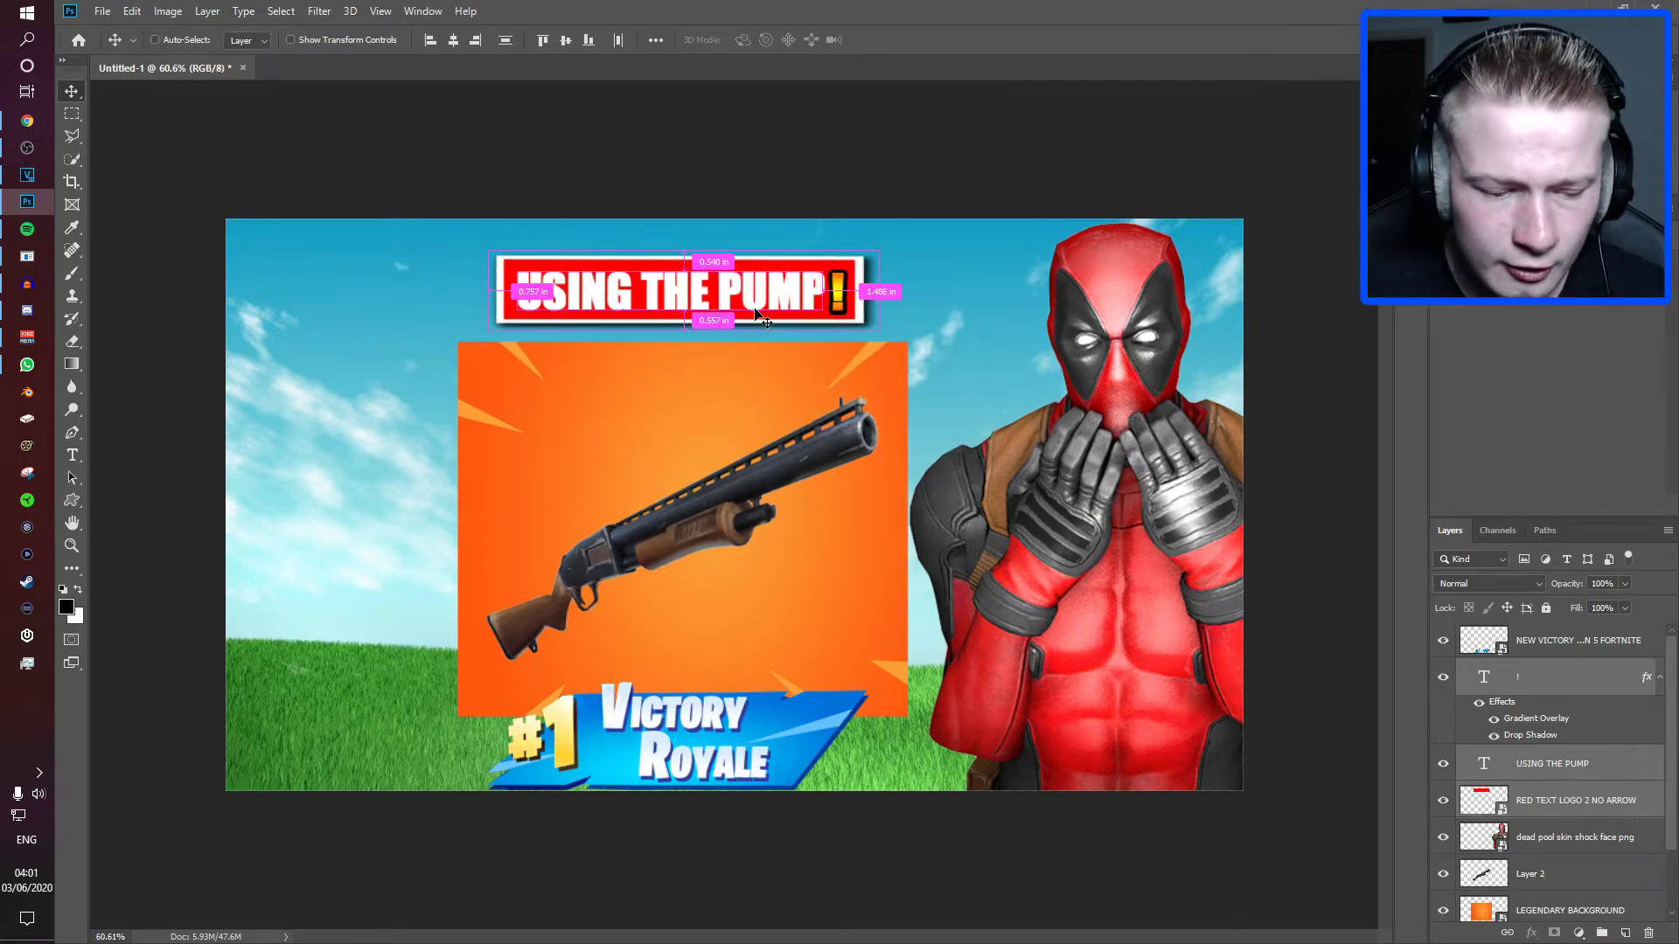
{"action": "left_click_drag", "start_coordinate": [878, 249], "coordinate": [962, 239]}
{"action": "left_click_drag", "start_coordinate": [535, 320], "coordinate": [586, 330]}
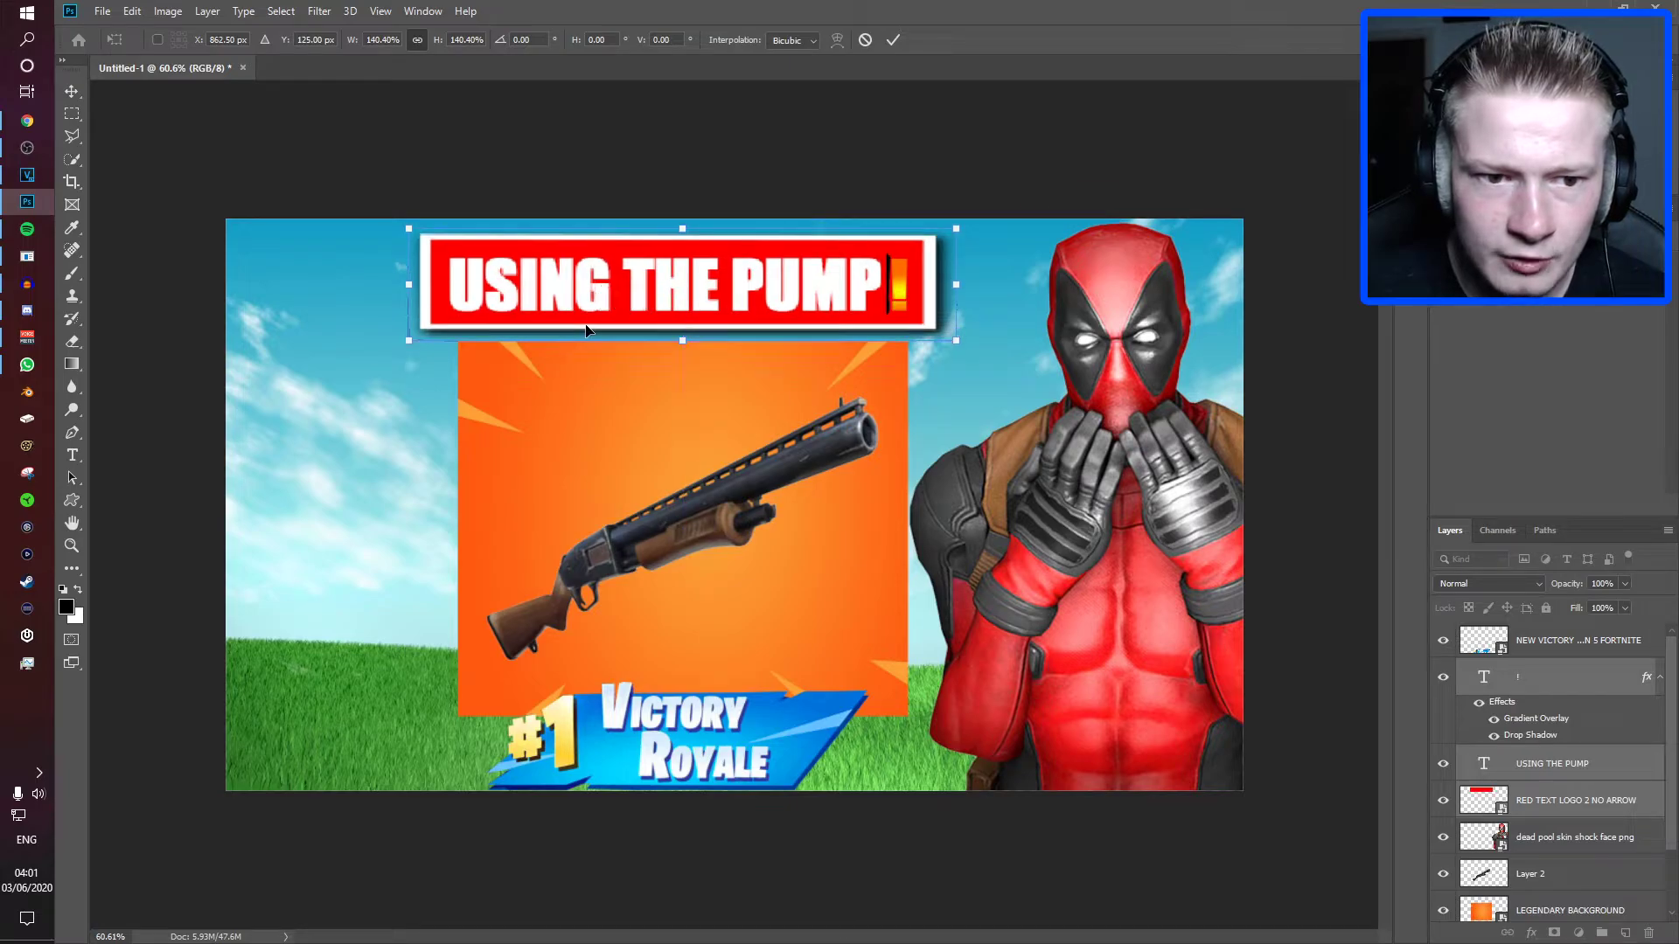
{"action": "left_click_drag", "start_coordinate": [407, 348], "coordinate": [345, 364]}
{"action": "left_click_drag", "start_coordinate": [556, 338], "coordinate": [586, 329]}
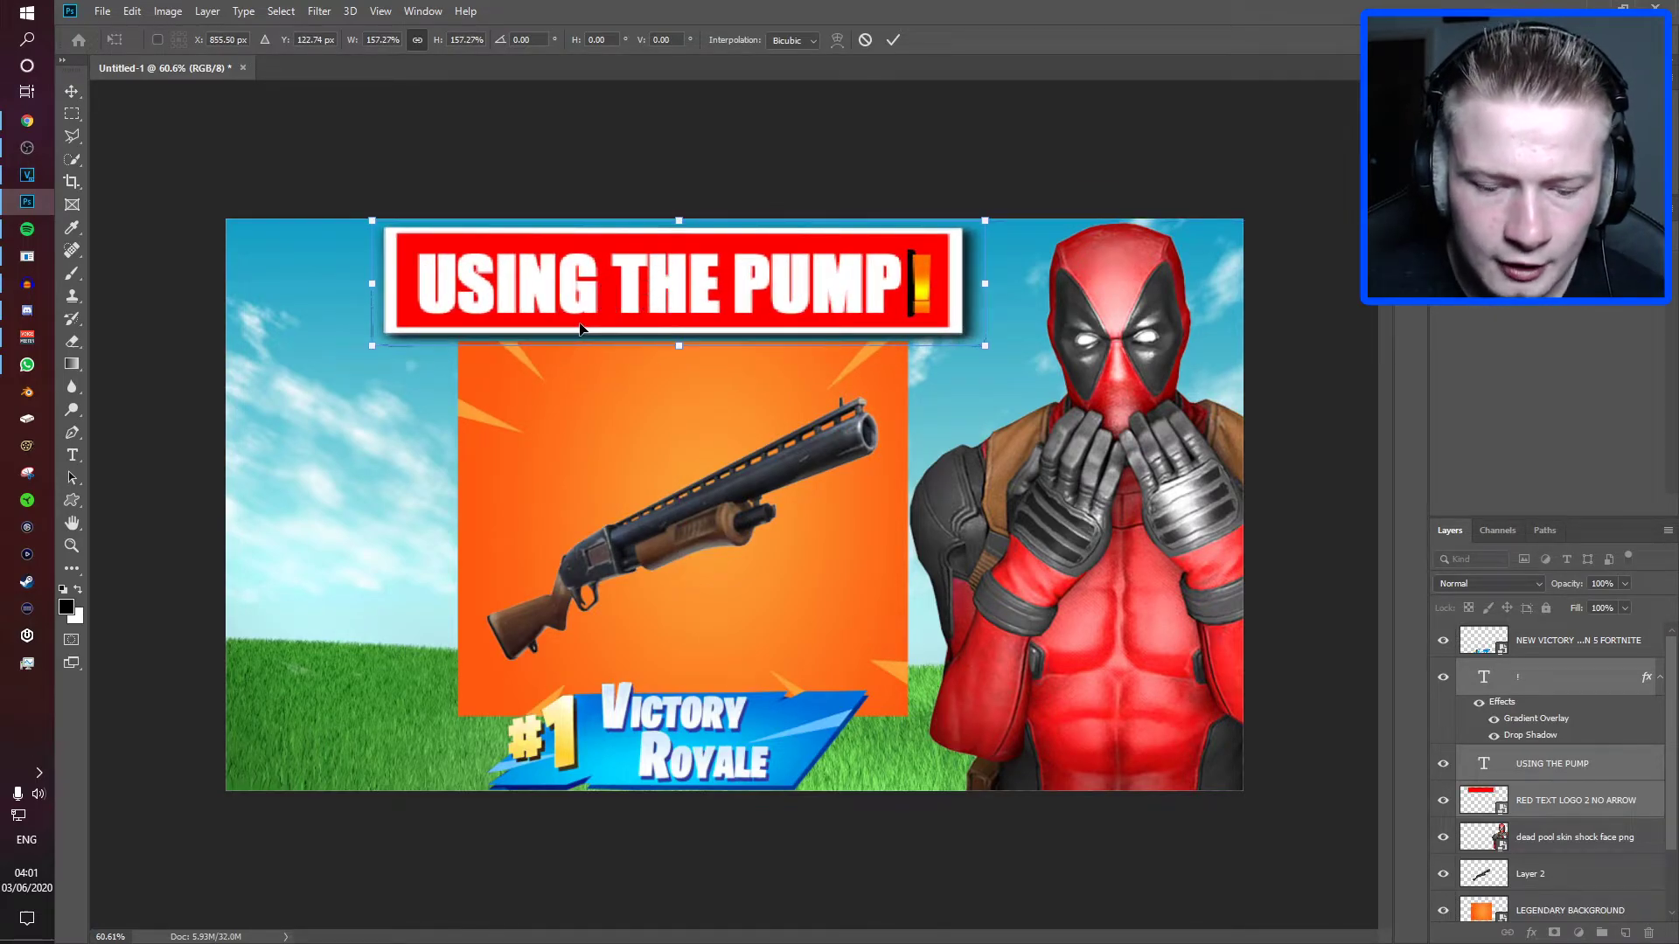
{"action": "key", "text": "Return"}
{"action": "key", "text": "ctrl+0"}
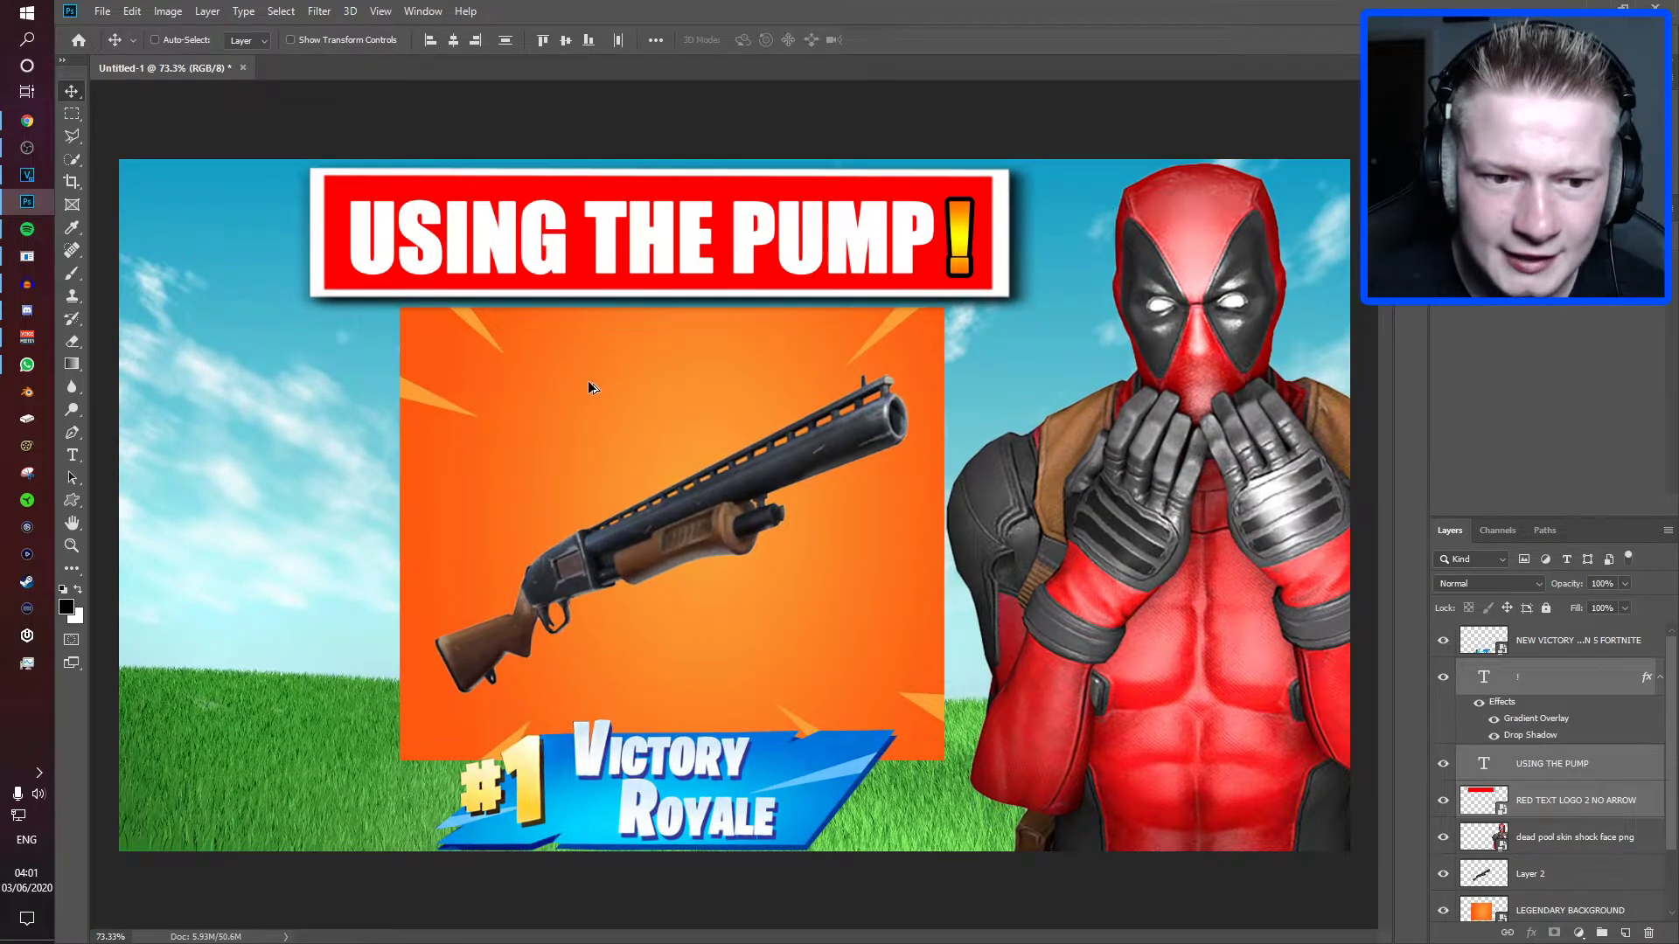
{"action": "scroll", "coordinate": [590, 383], "scroll_direction": "down", "scroll_amount": 2}
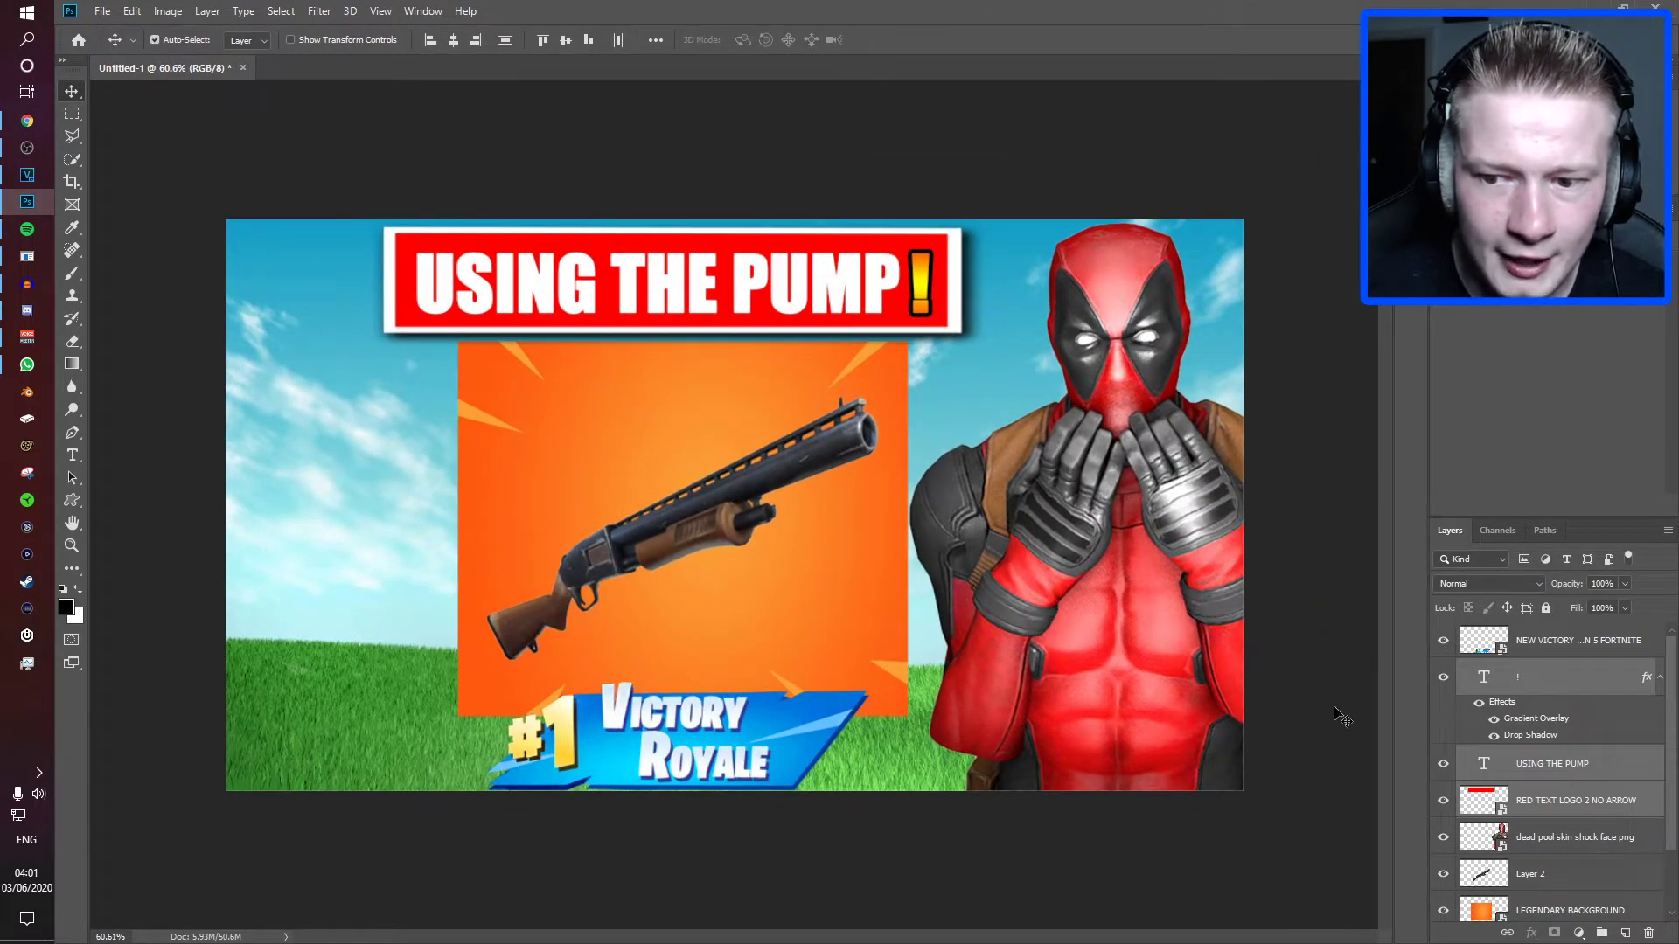
- Start placing an embedded image above the exclamation mark layer and locate the speed lines files in the Fortnite thumbnail edits folder
{"action": "left_click", "coordinate": [1579, 684]}
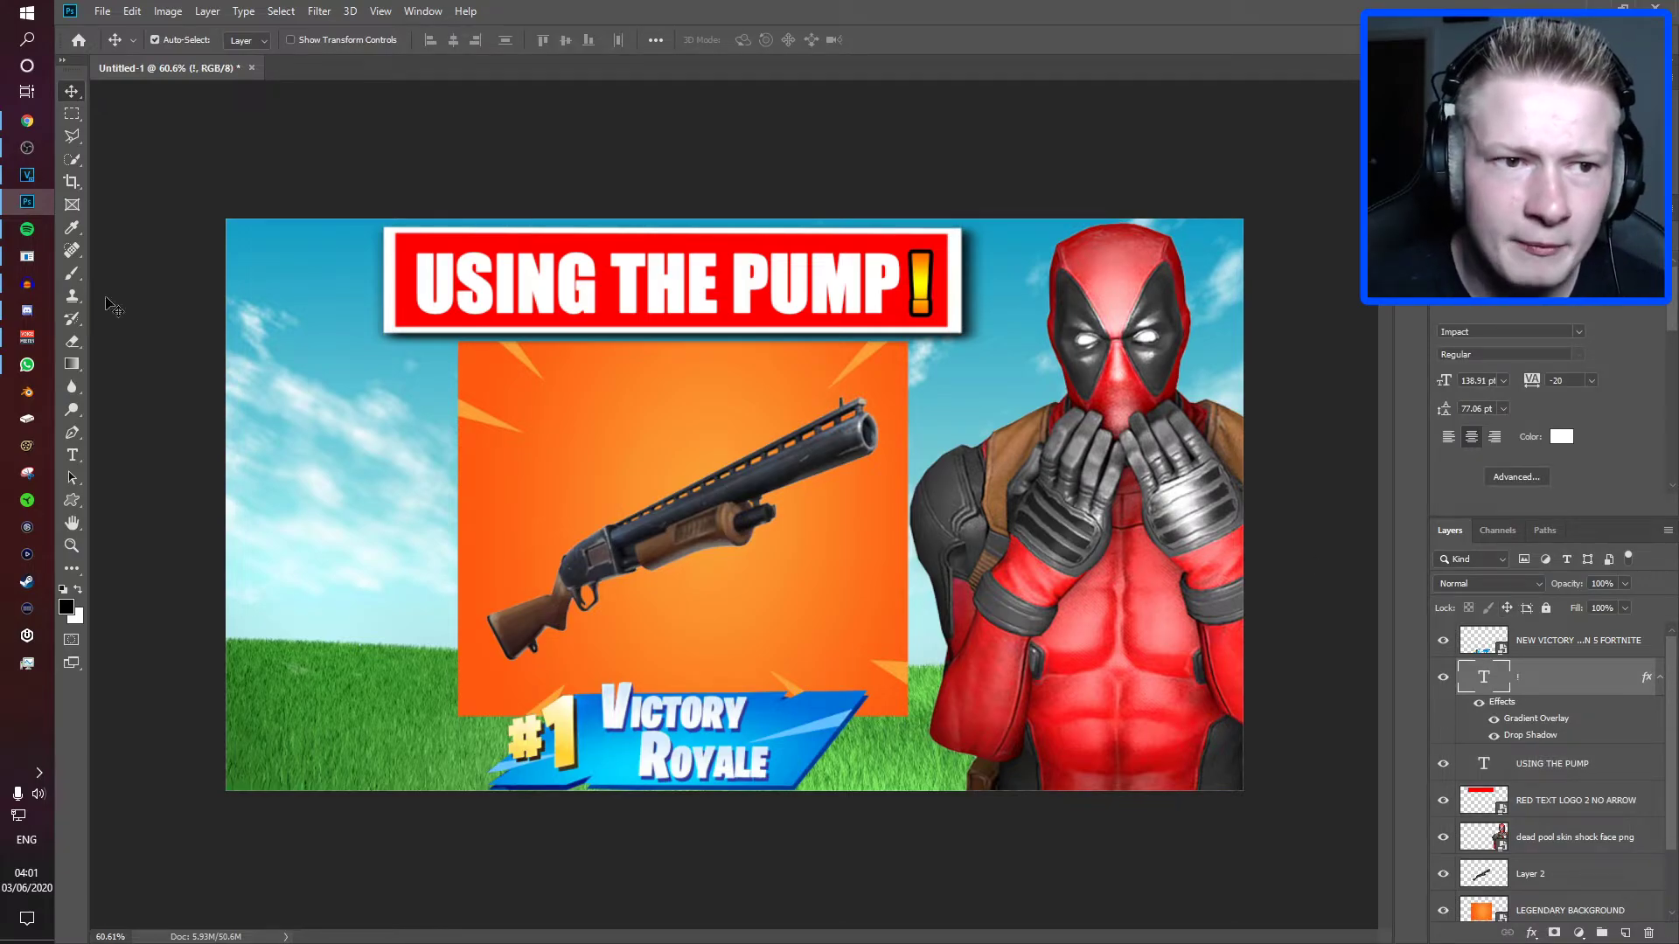
{"action": "left_click", "coordinate": [100, 12]}
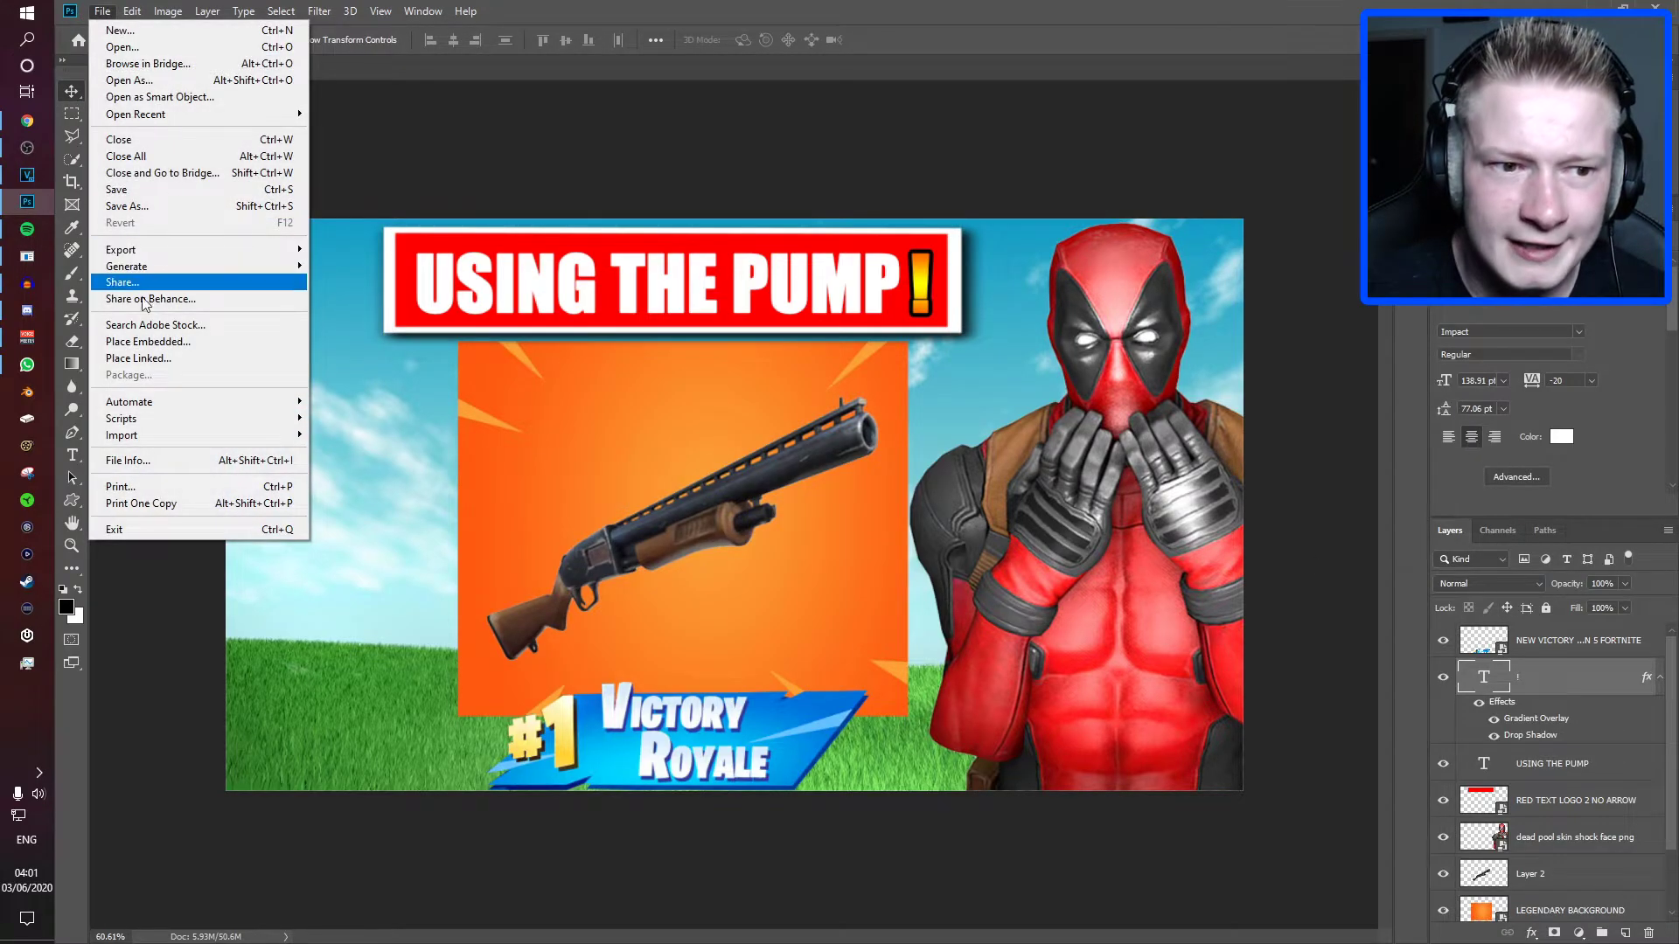
{"action": "left_click", "coordinate": [143, 348]}
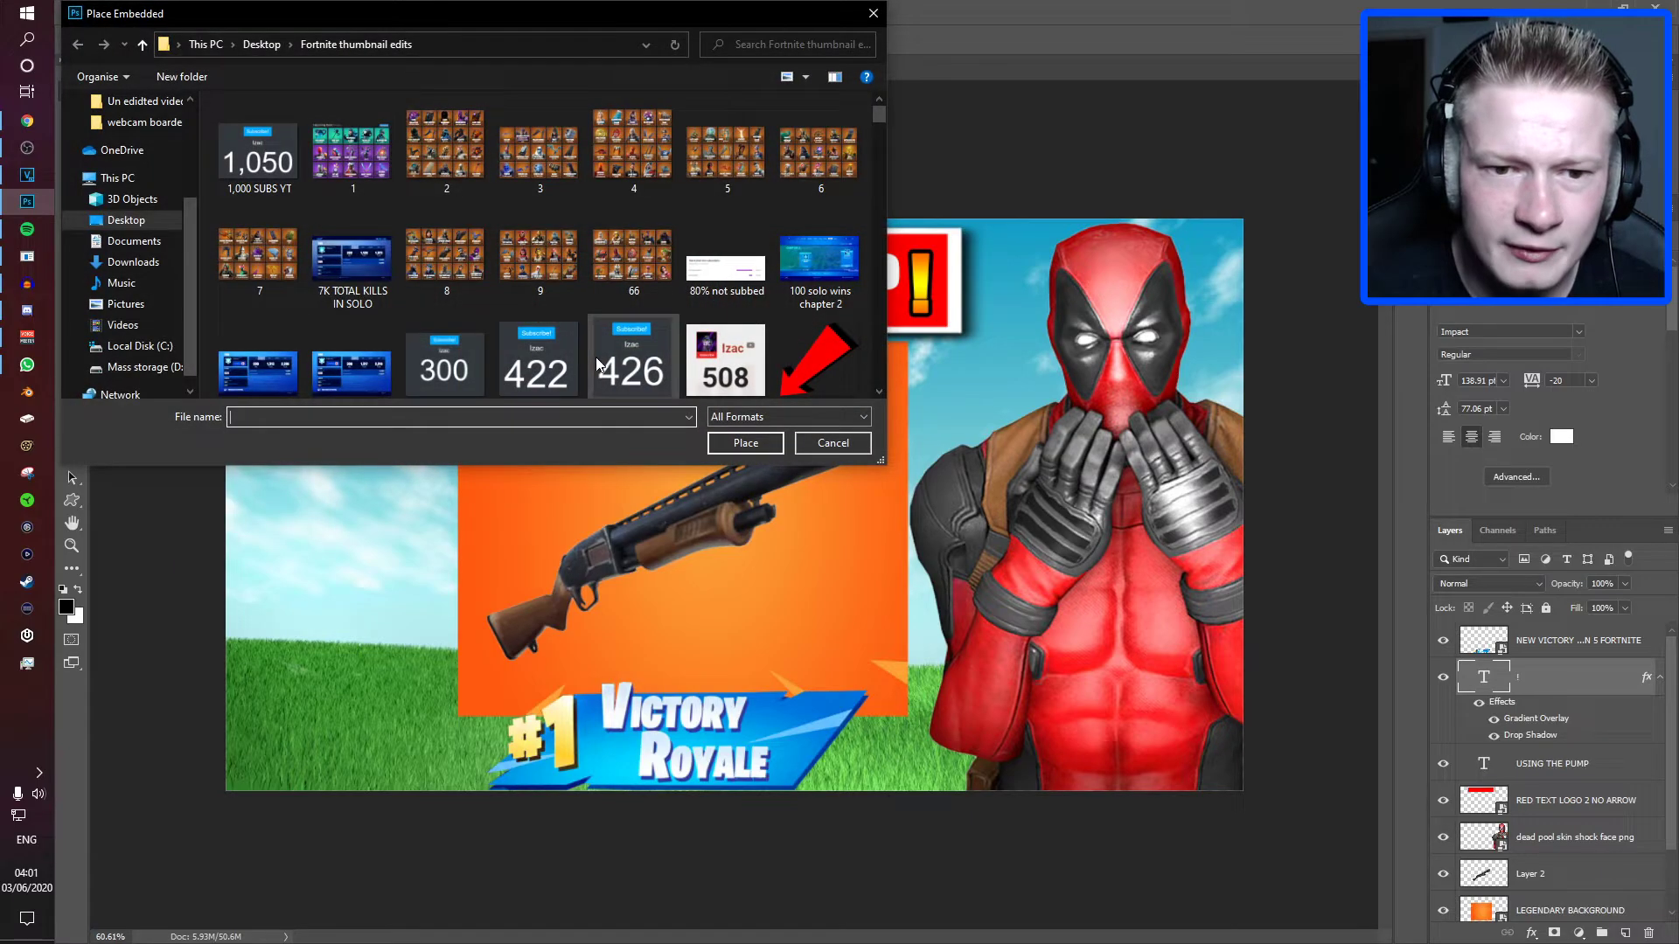
{"action": "scroll", "coordinate": [588, 345], "scroll_direction": "down", "scroll_amount": 5}
{"action": "scroll", "coordinate": [587, 345], "scroll_direction": "down", "scroll_amount": 10}
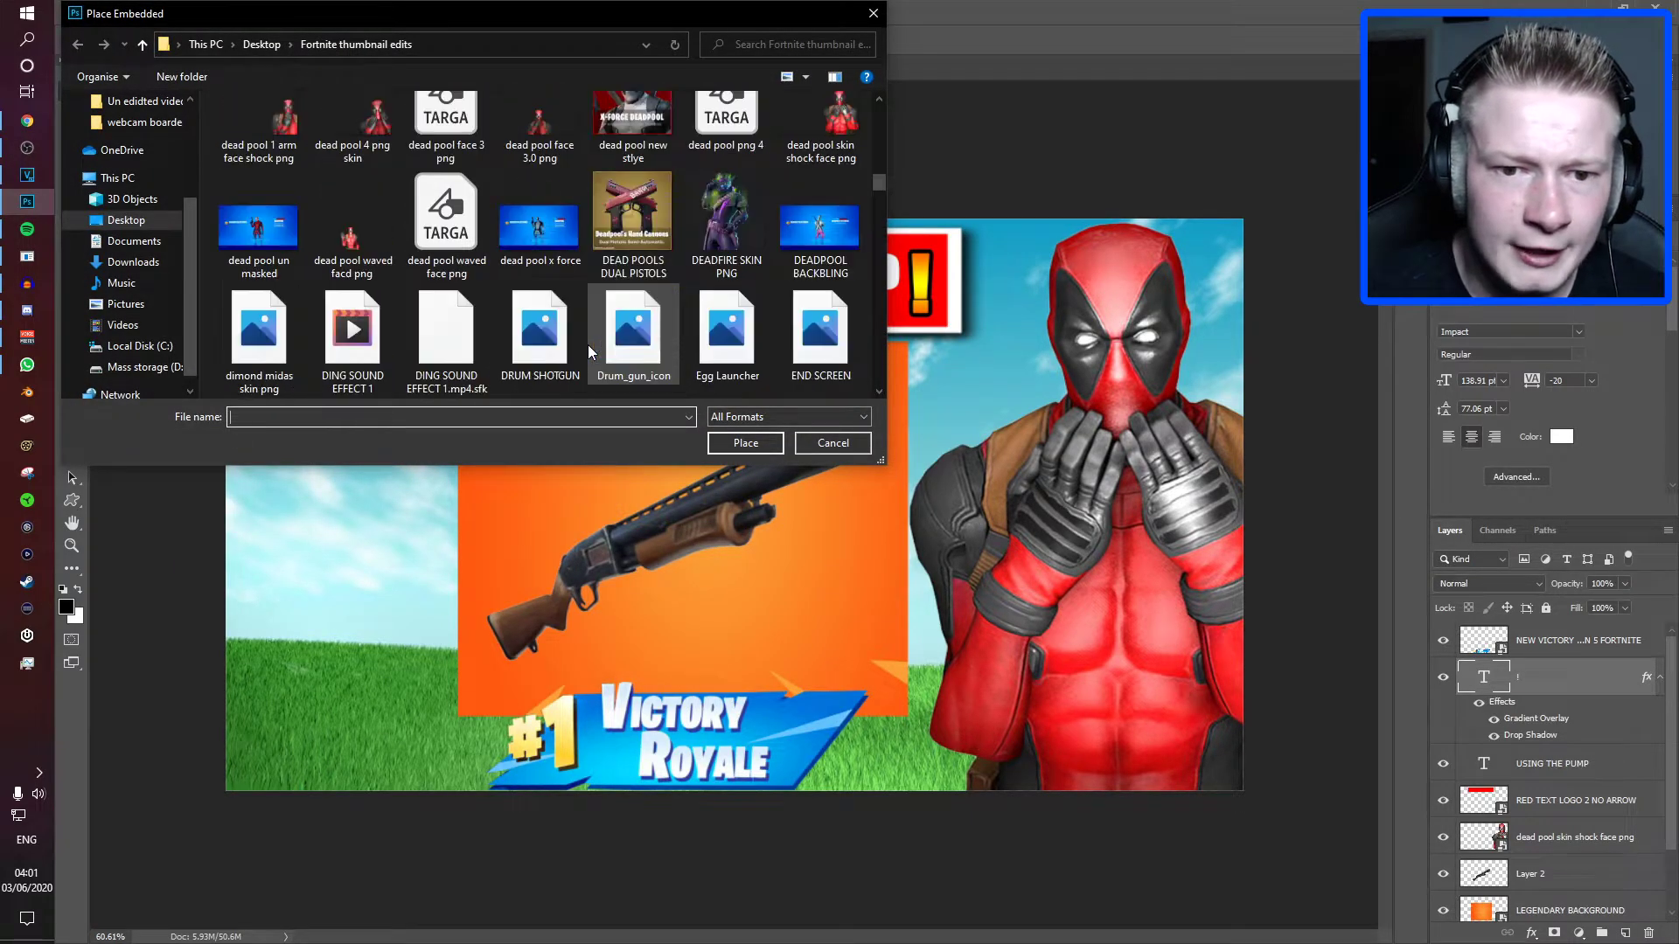
{"action": "scroll", "coordinate": [587, 348], "scroll_direction": "down", "scroll_amount": 10}
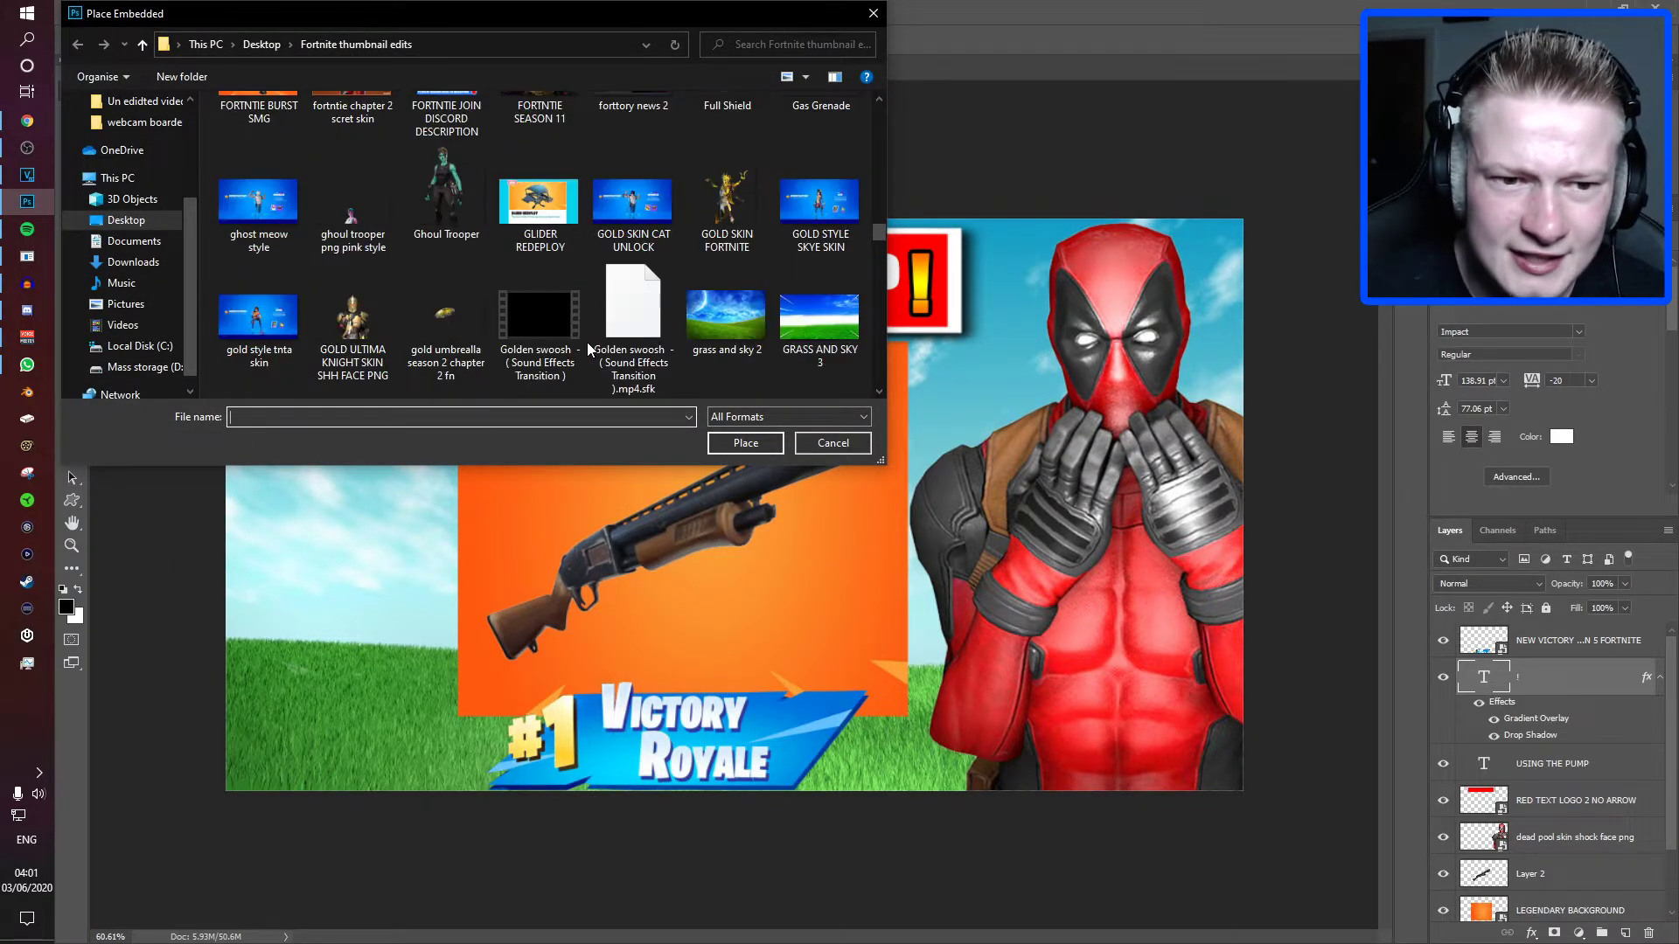
{"action": "scroll", "coordinate": [588, 348], "scroll_direction": "down", "scroll_amount": 10}
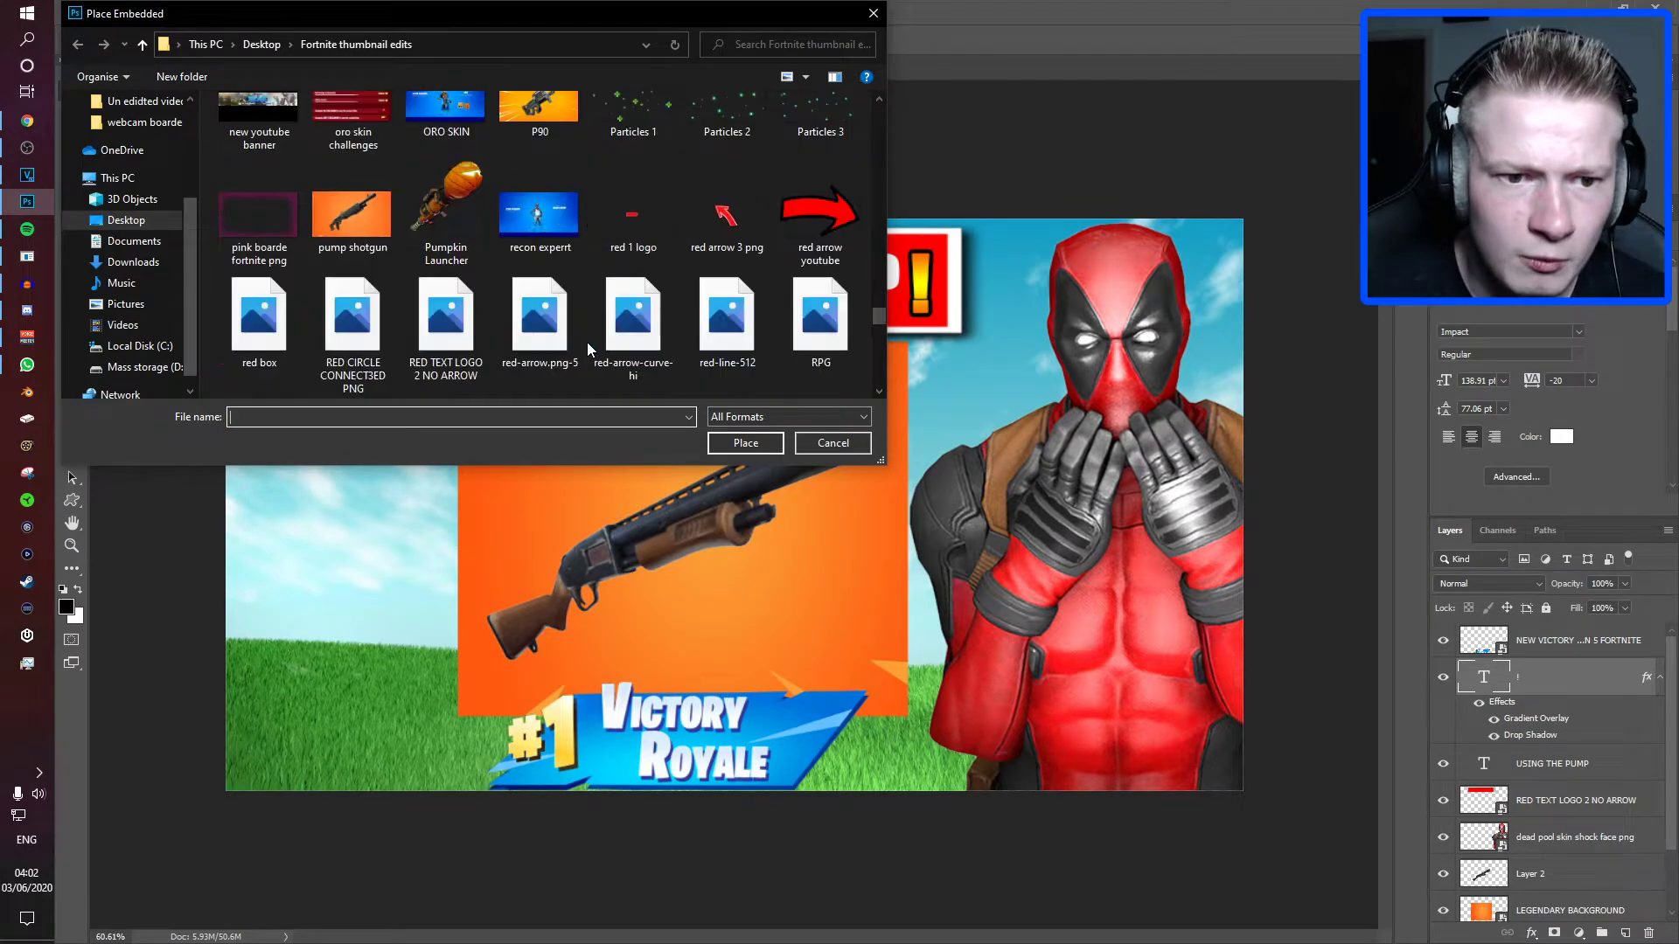
{"action": "scroll", "coordinate": [586, 343], "scroll_direction": "up", "scroll_amount": 1}
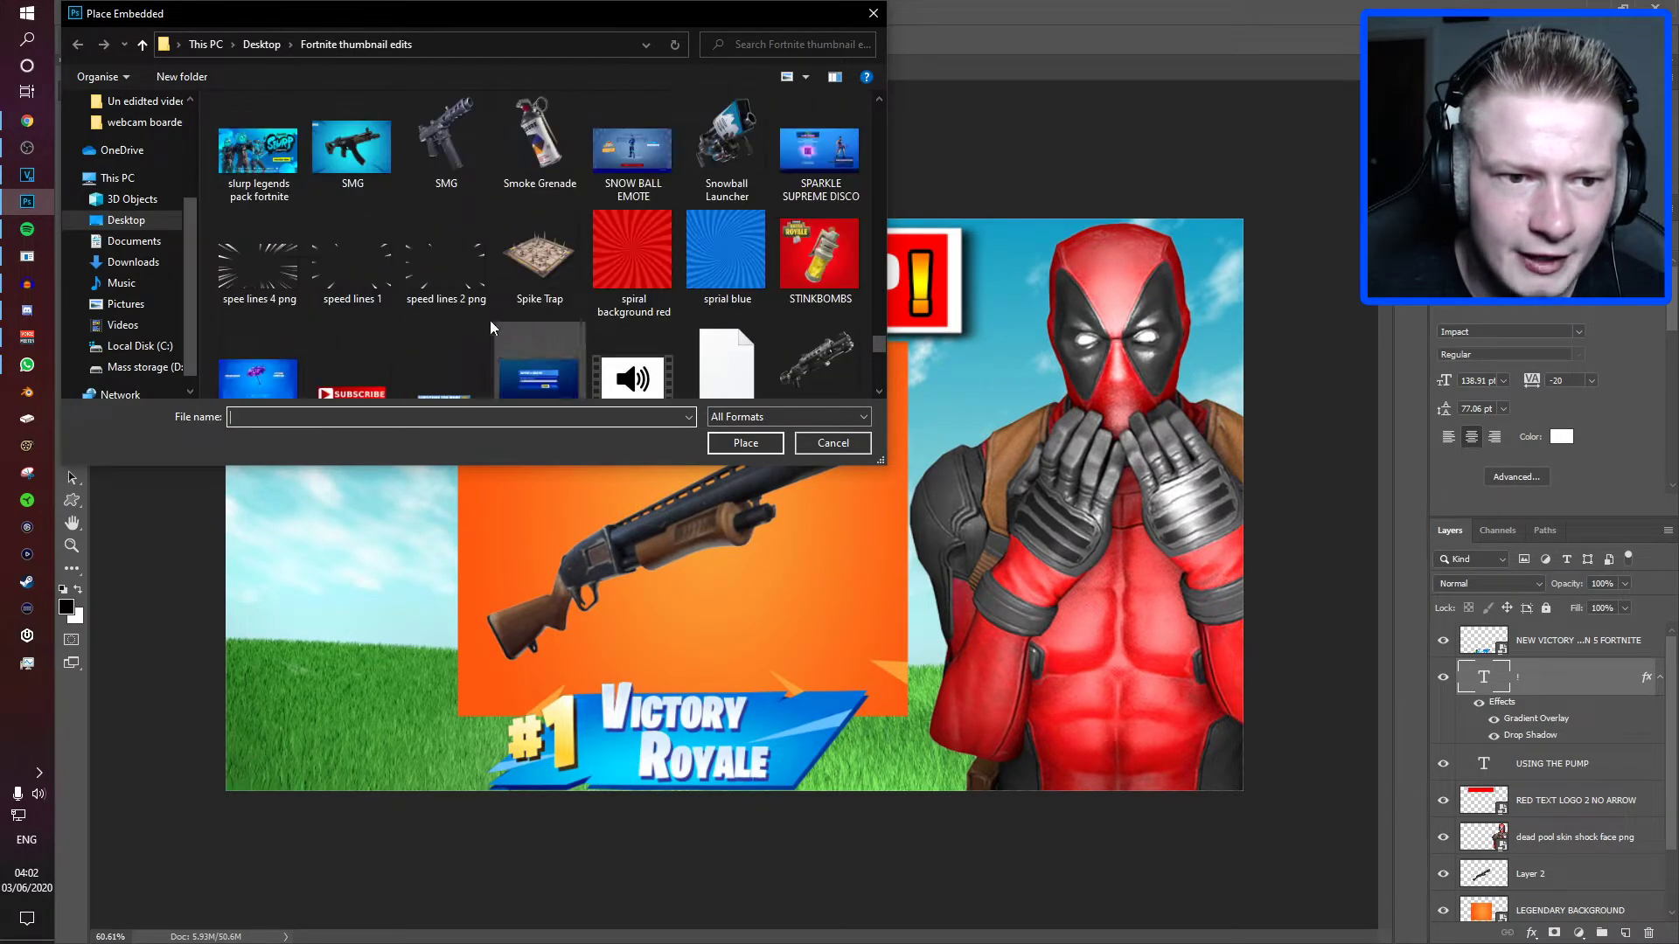
- Embed speed lines 2 png across the full canvas and move its layer beneath the dead pool skin shock face png layer
{"action": "left_click", "coordinate": [284, 268]}
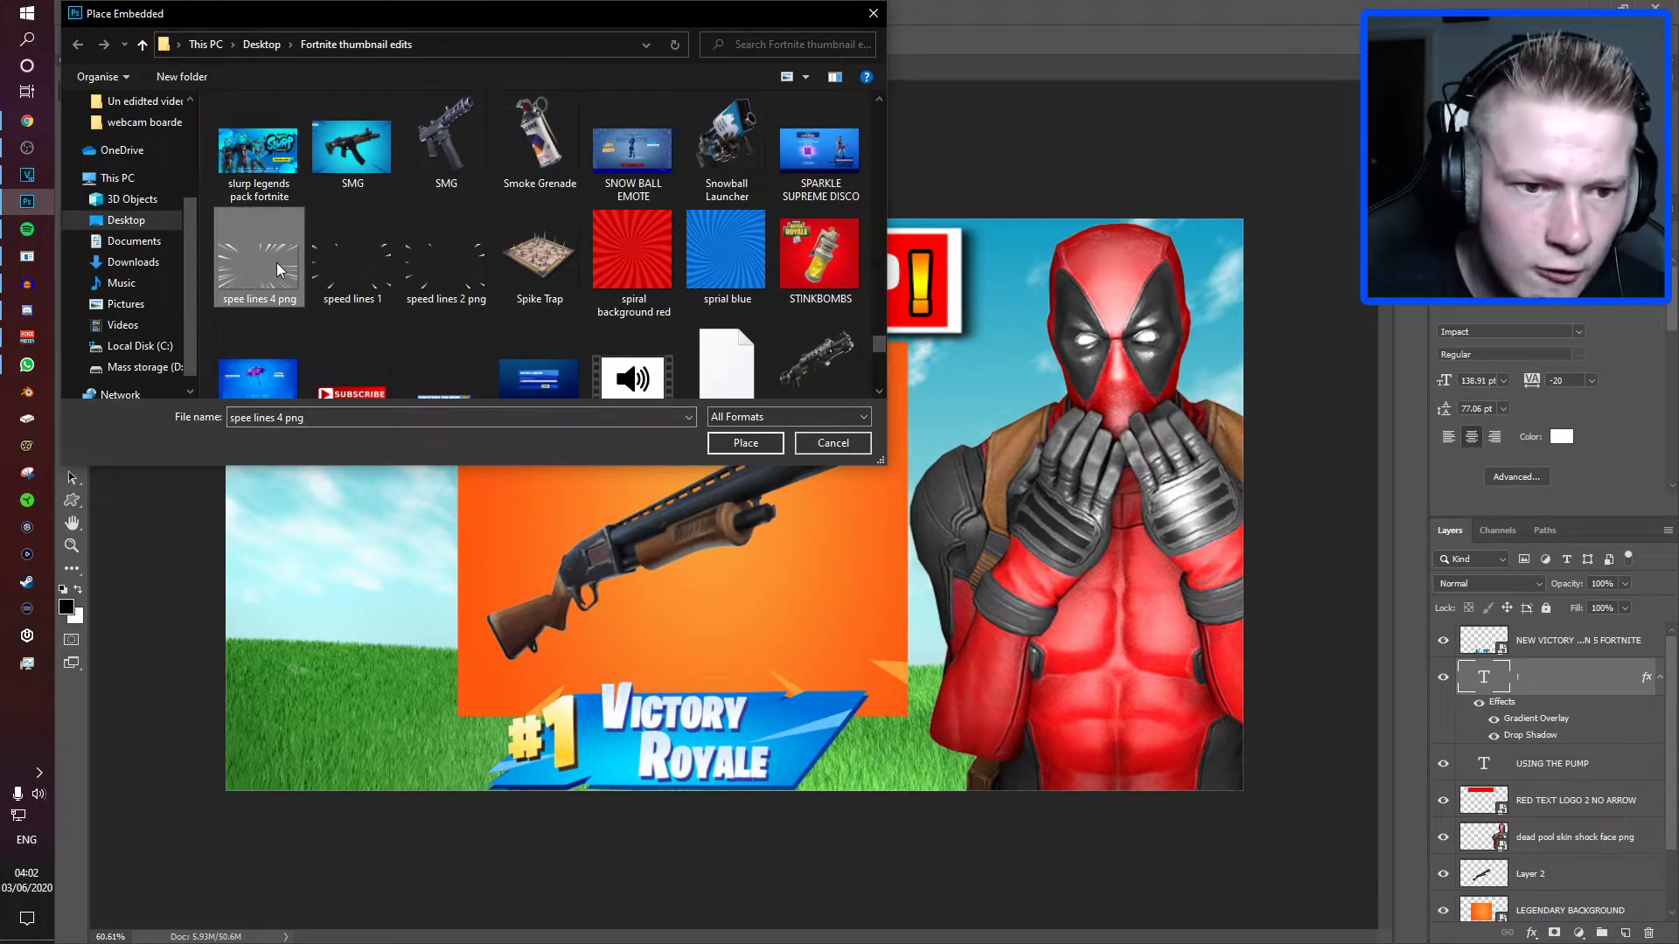
{"action": "left_click", "coordinate": [352, 267]}
{"action": "left_click", "coordinate": [444, 278]}
{"action": "left_click", "coordinate": [367, 282]}
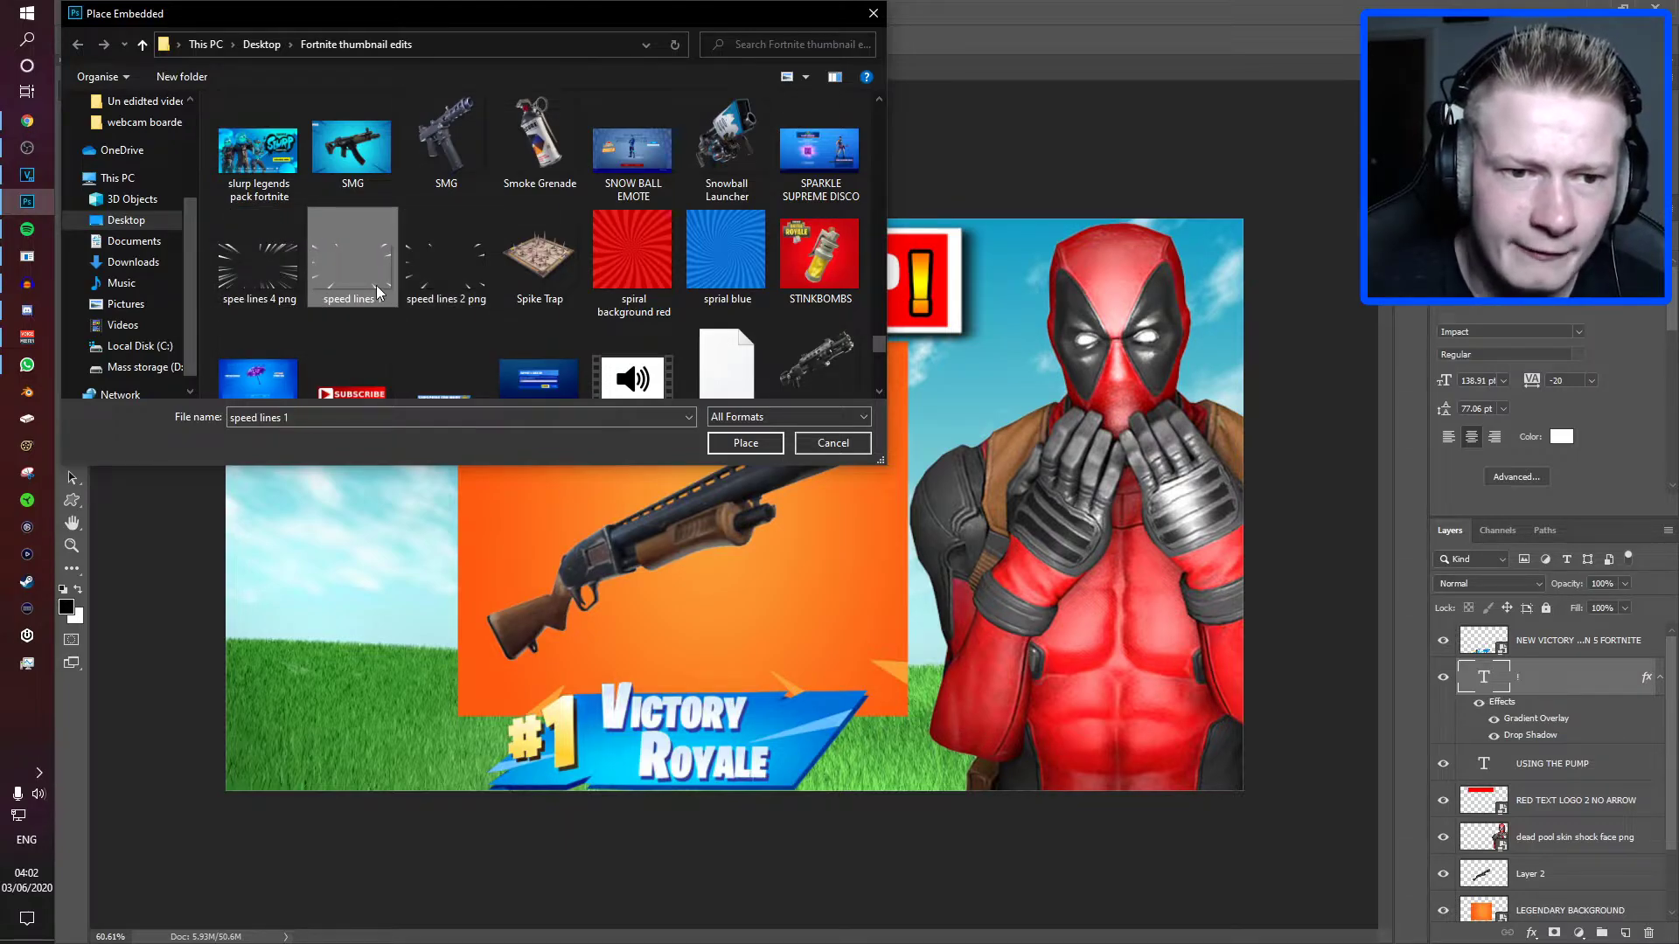
{"action": "left_click", "coordinate": [439, 265]}
{"action": "double_click", "coordinate": [466, 265]}
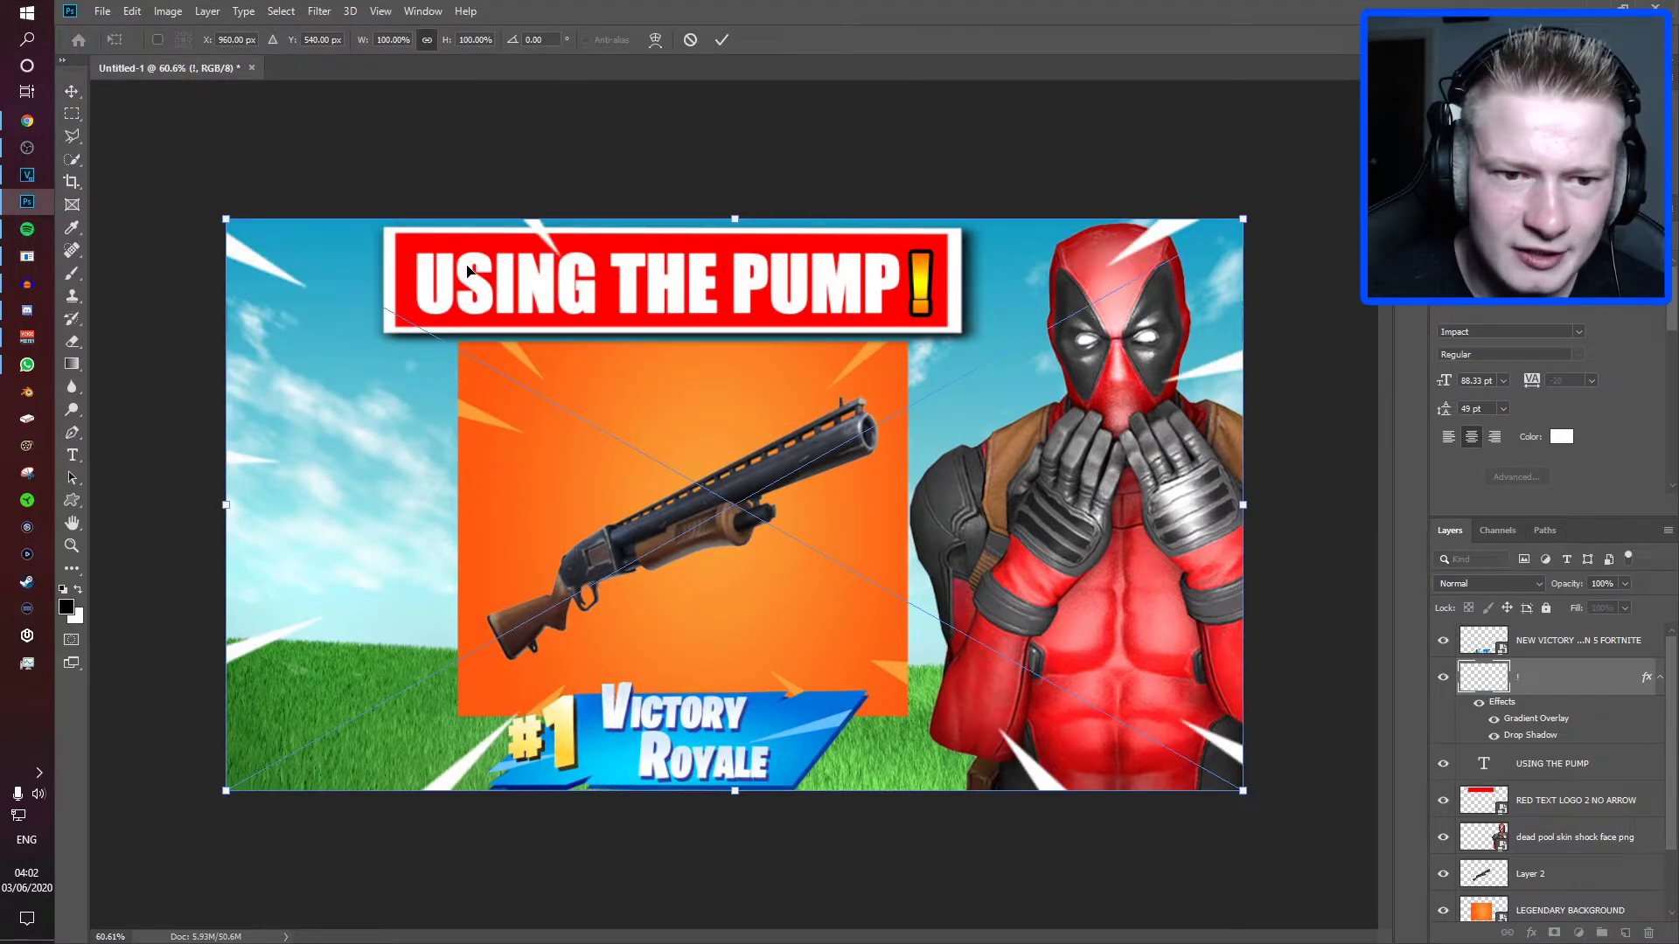
{"action": "key", "text": "Return"}
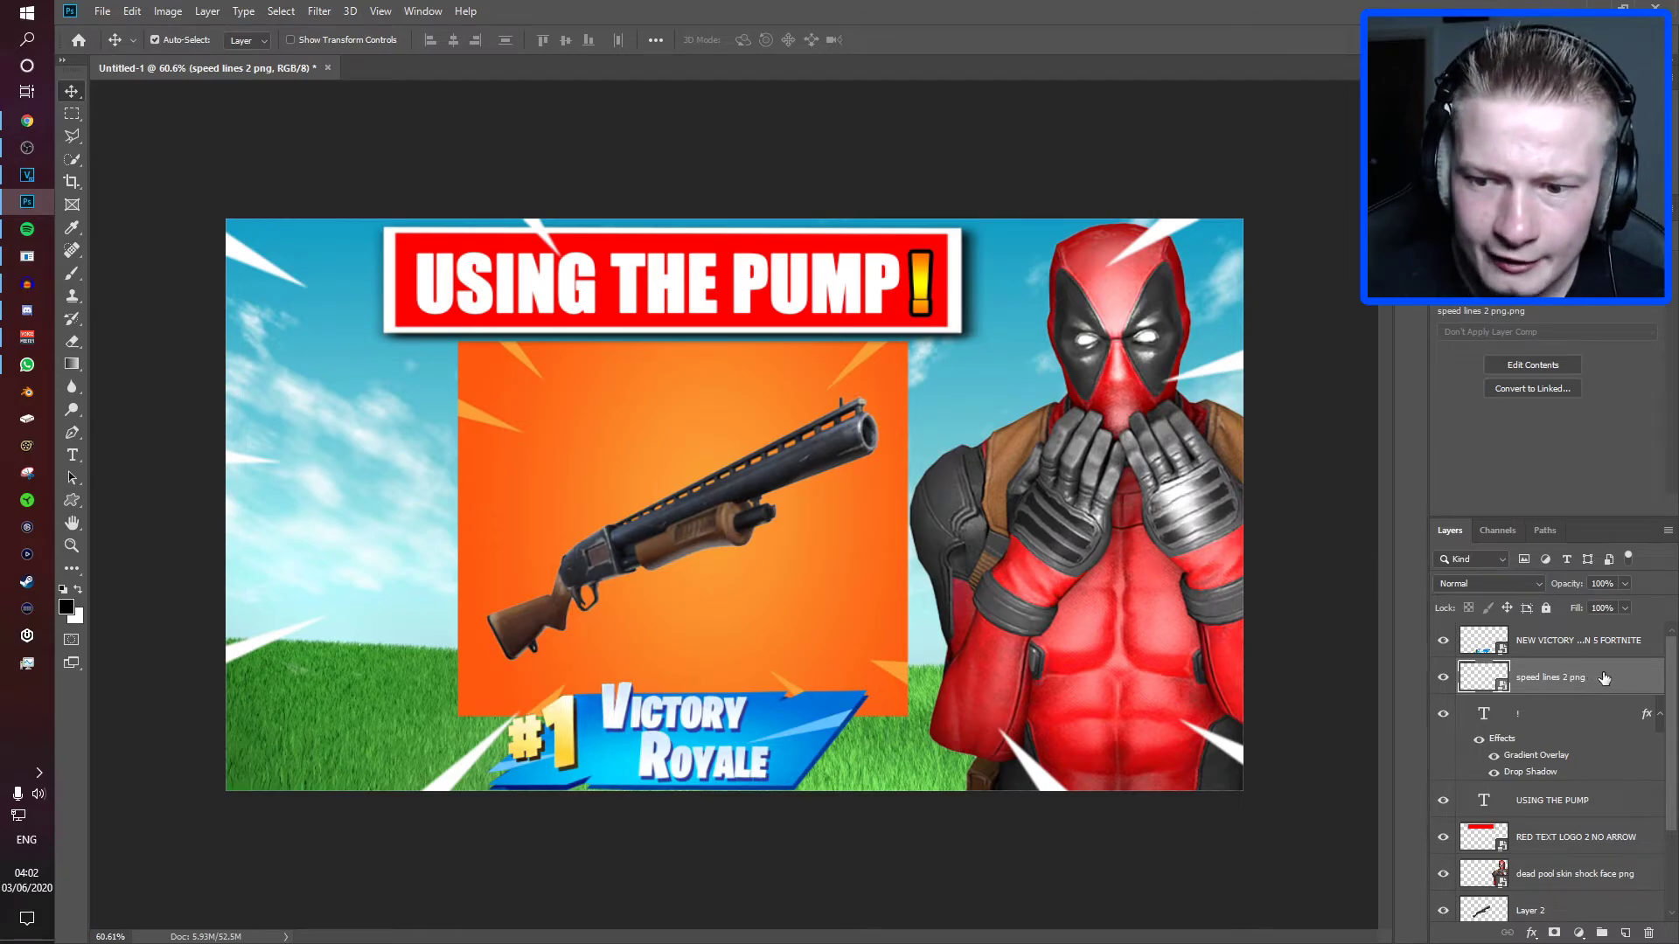
{"action": "left_click_drag", "start_coordinate": [1604, 679], "coordinate": [1604, 889]}
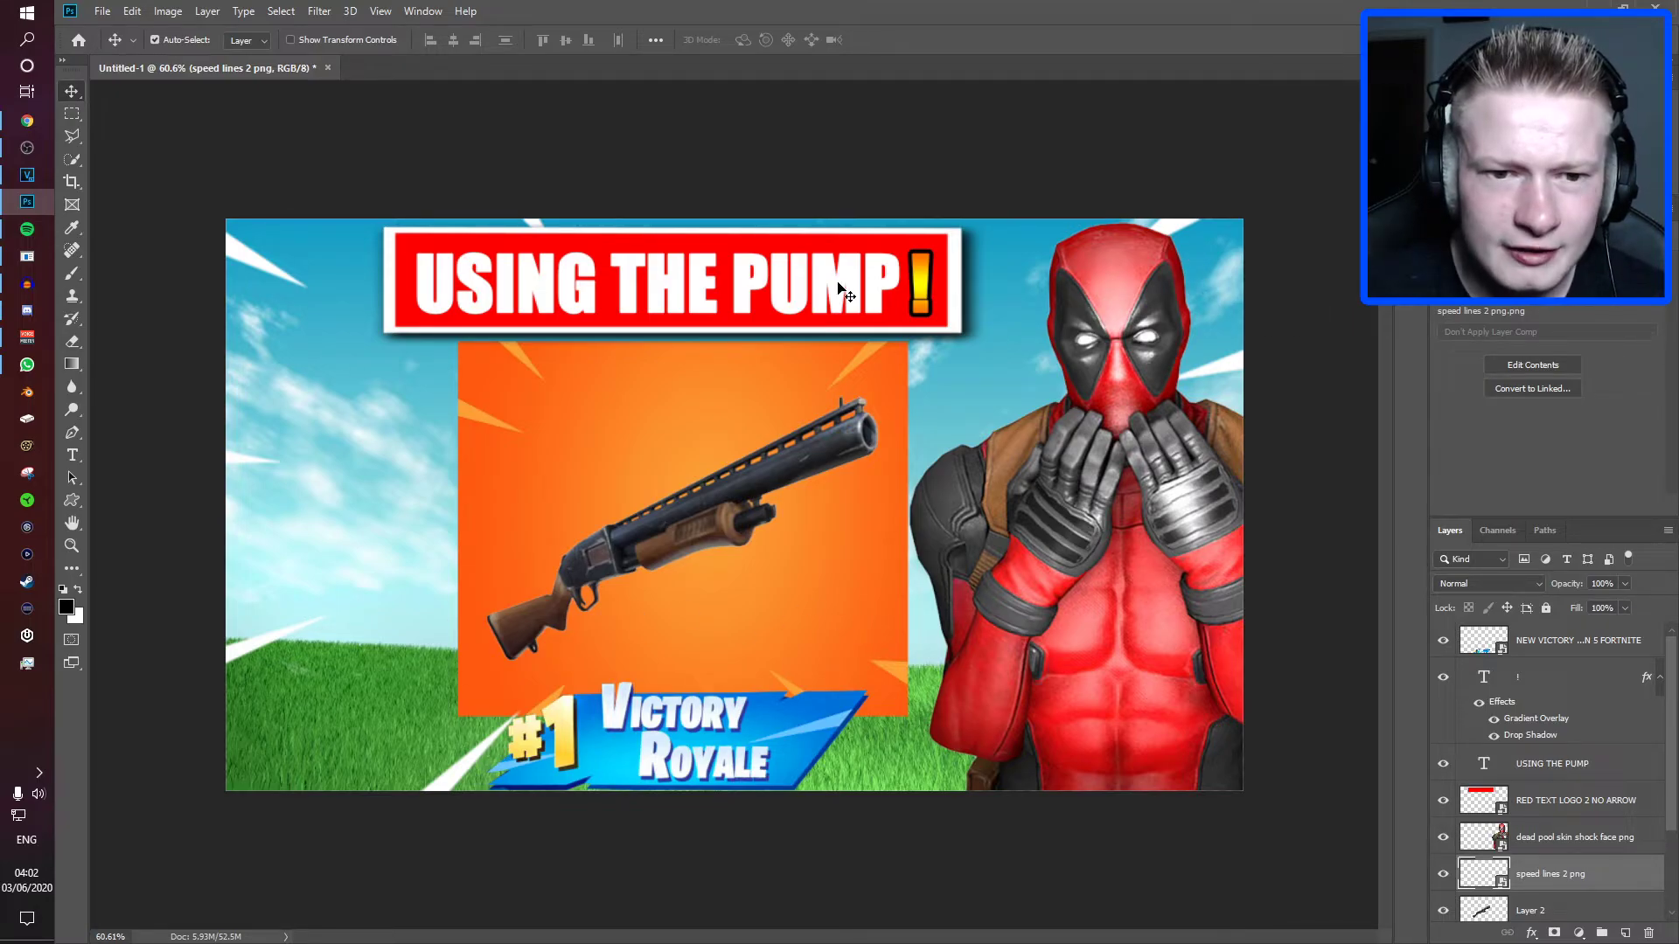
{"action": "scroll", "coordinate": [813, 306], "scroll_direction": "down", "scroll_amount": 5}
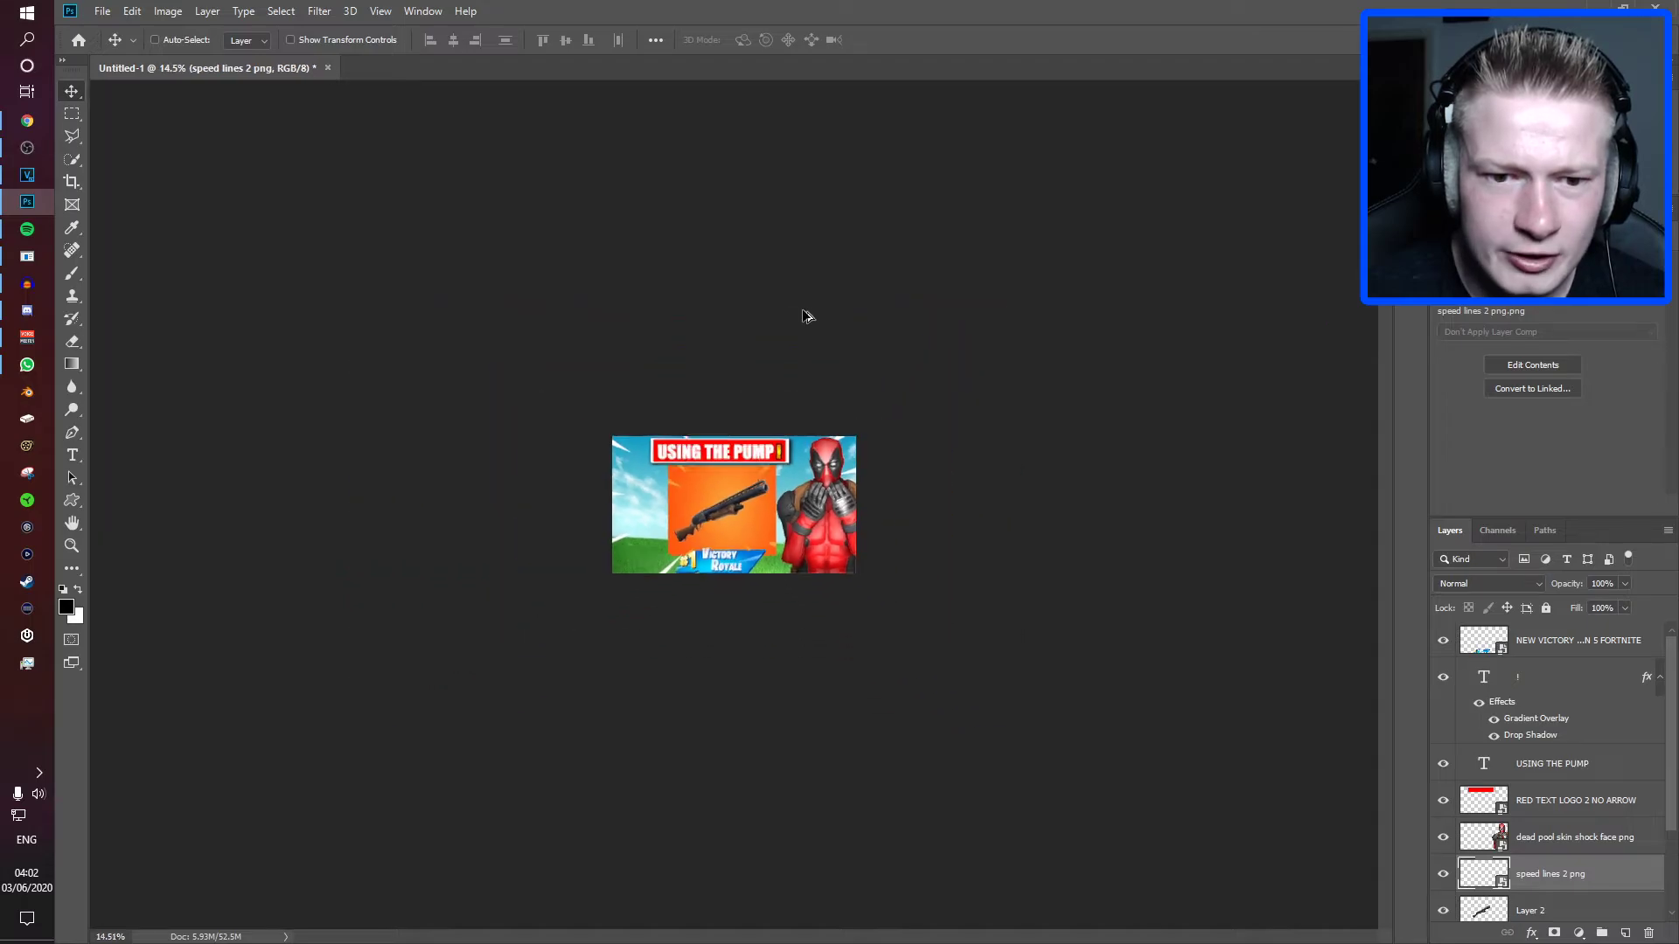
- Preview the whole thumbnail at a very small size to check how the title, shotgun and speed lines read
{"action": "scroll", "coordinate": [807, 316], "scroll_direction": "down", "scroll_amount": 2}
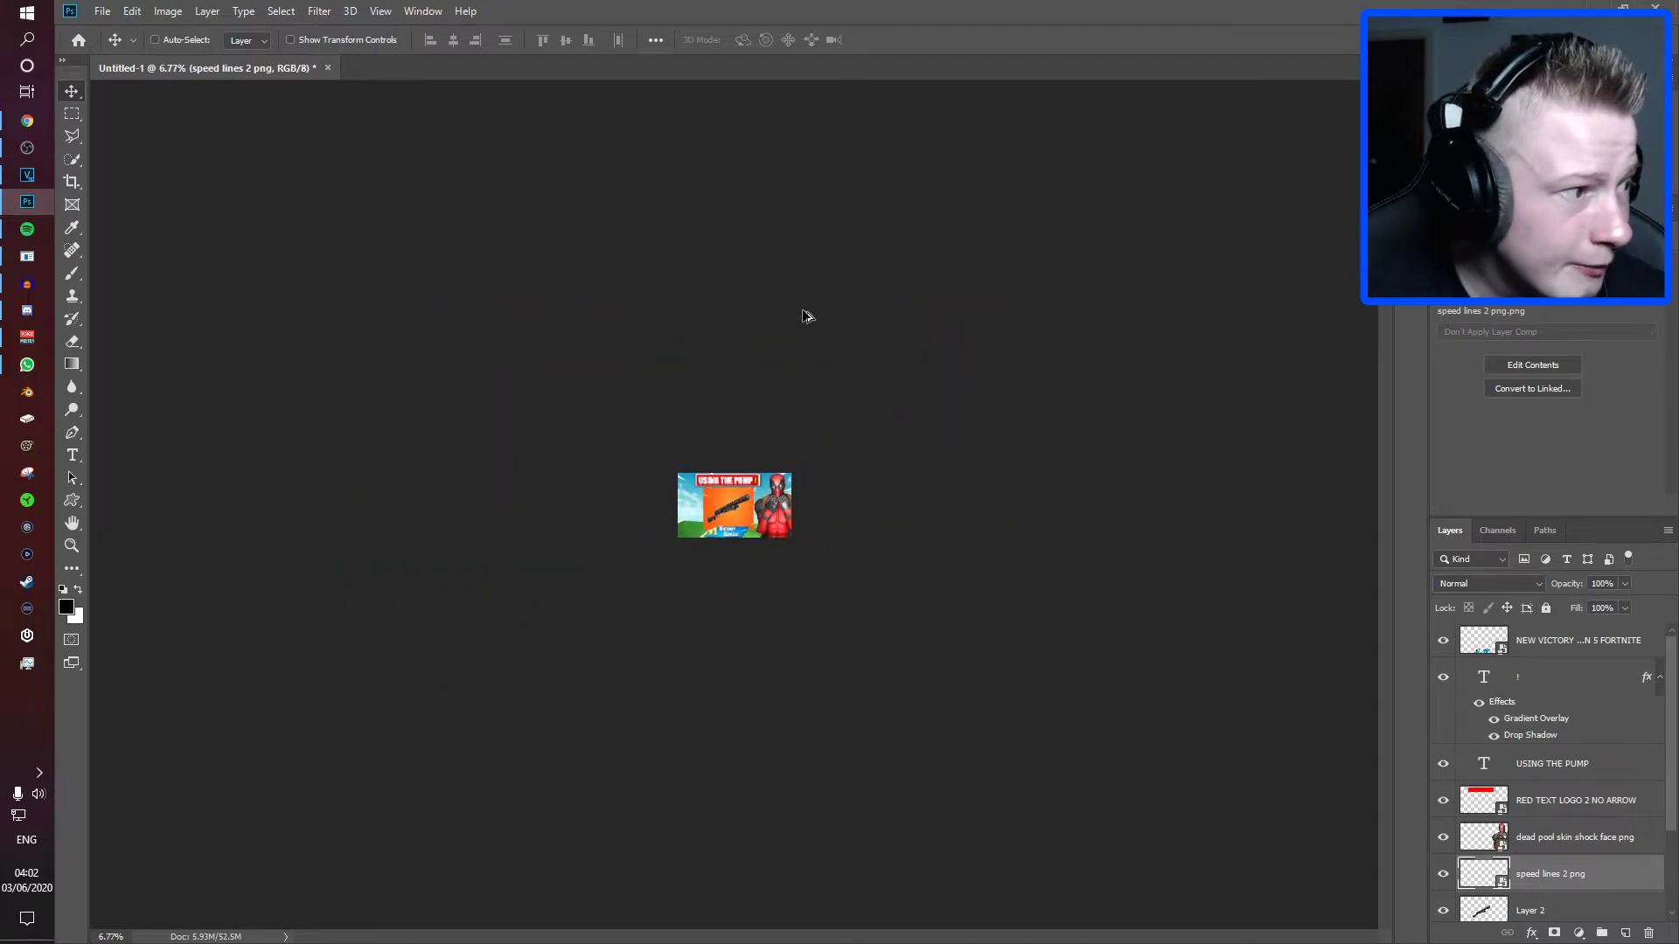
{"action": "scroll", "coordinate": [806, 315], "scroll_direction": "up", "scroll_amount": 2}
{"action": "scroll", "coordinate": [806, 316], "scroll_direction": "down", "scroll_amount": 3}
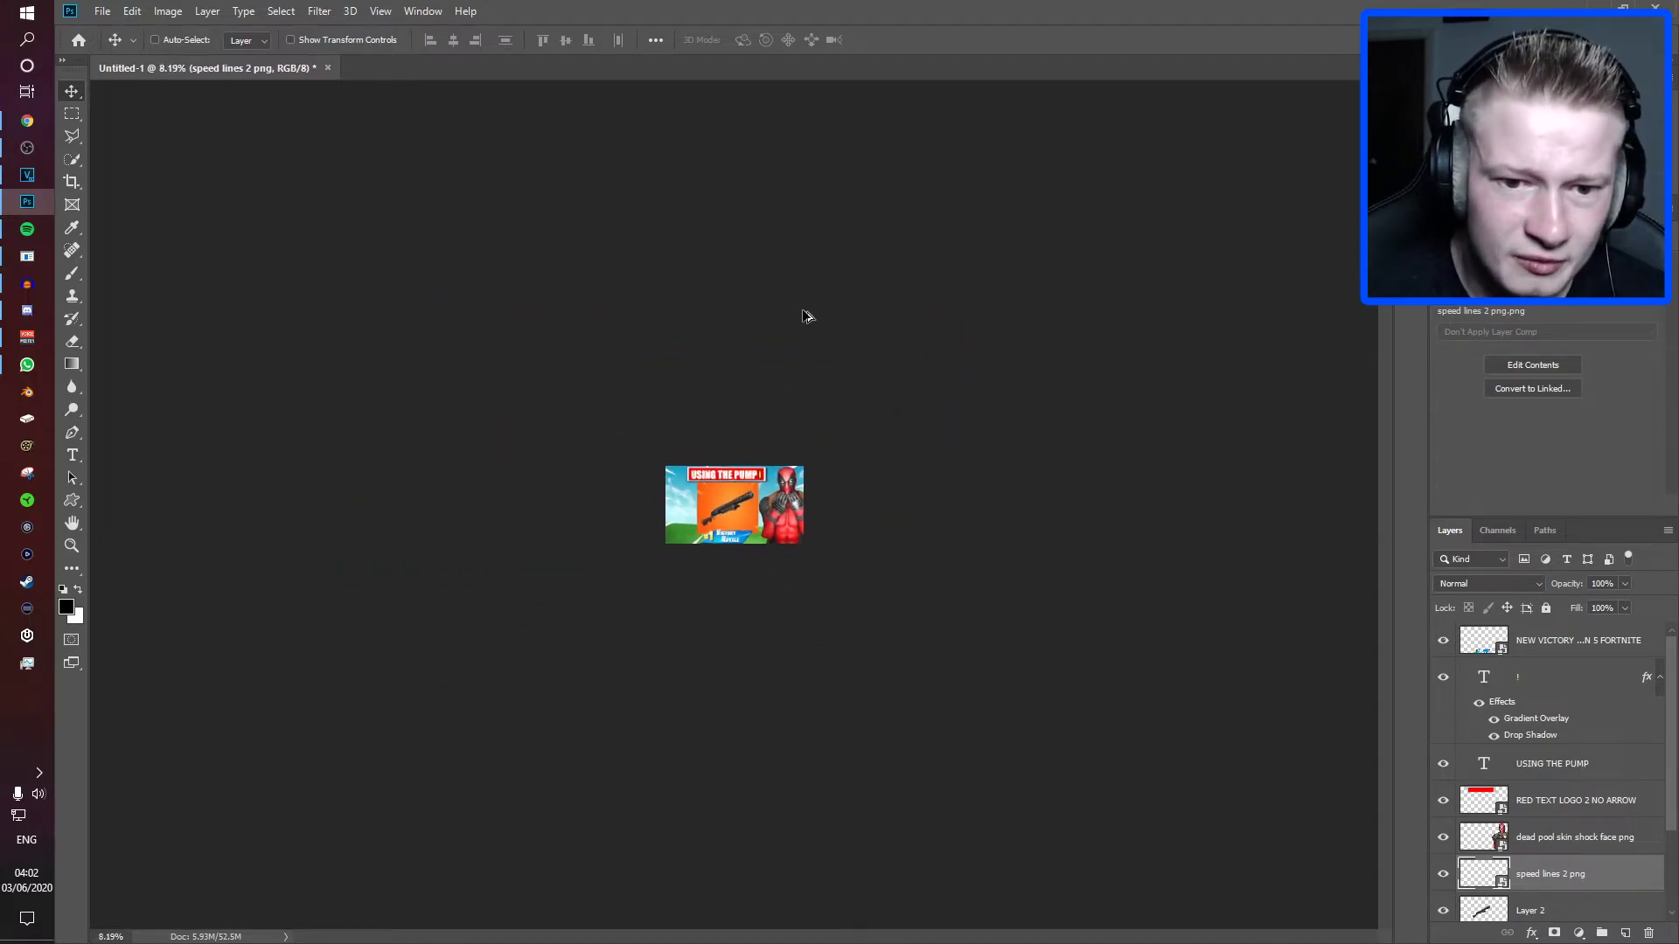
{"action": "scroll", "coordinate": [806, 316], "scroll_direction": "up", "scroll_amount": 1}
{"action": "scroll", "coordinate": [813, 314], "scroll_direction": "up", "scroll_amount": 3}
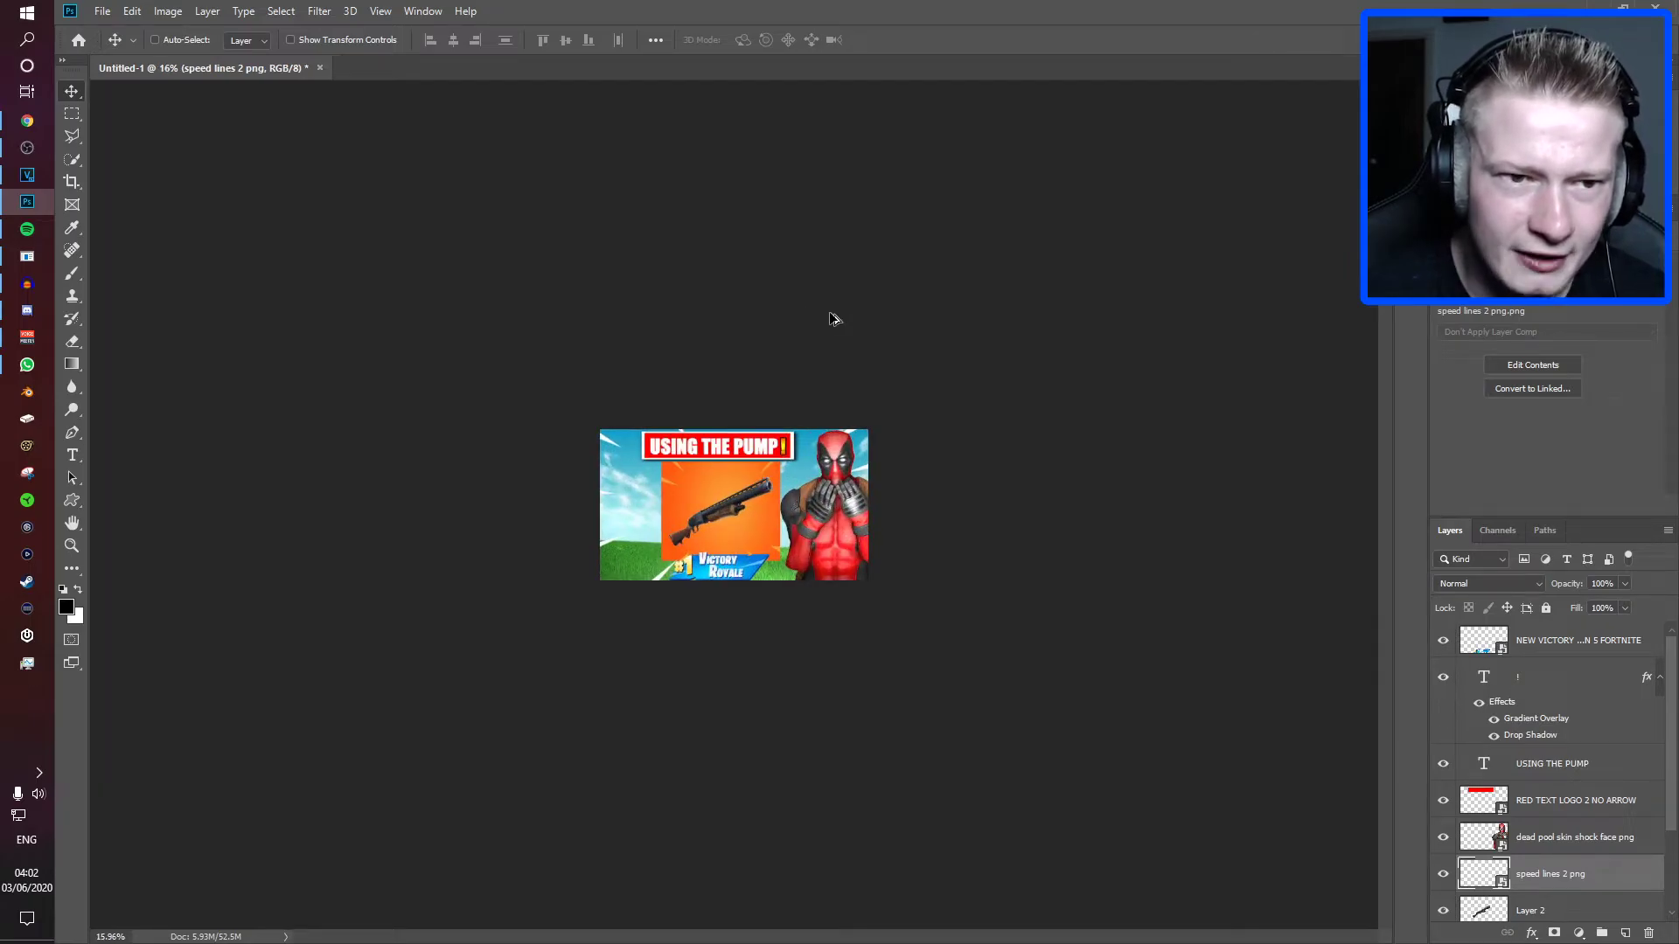
{"action": "scroll", "coordinate": [830, 319], "scroll_direction": "up", "scroll_amount": 4}
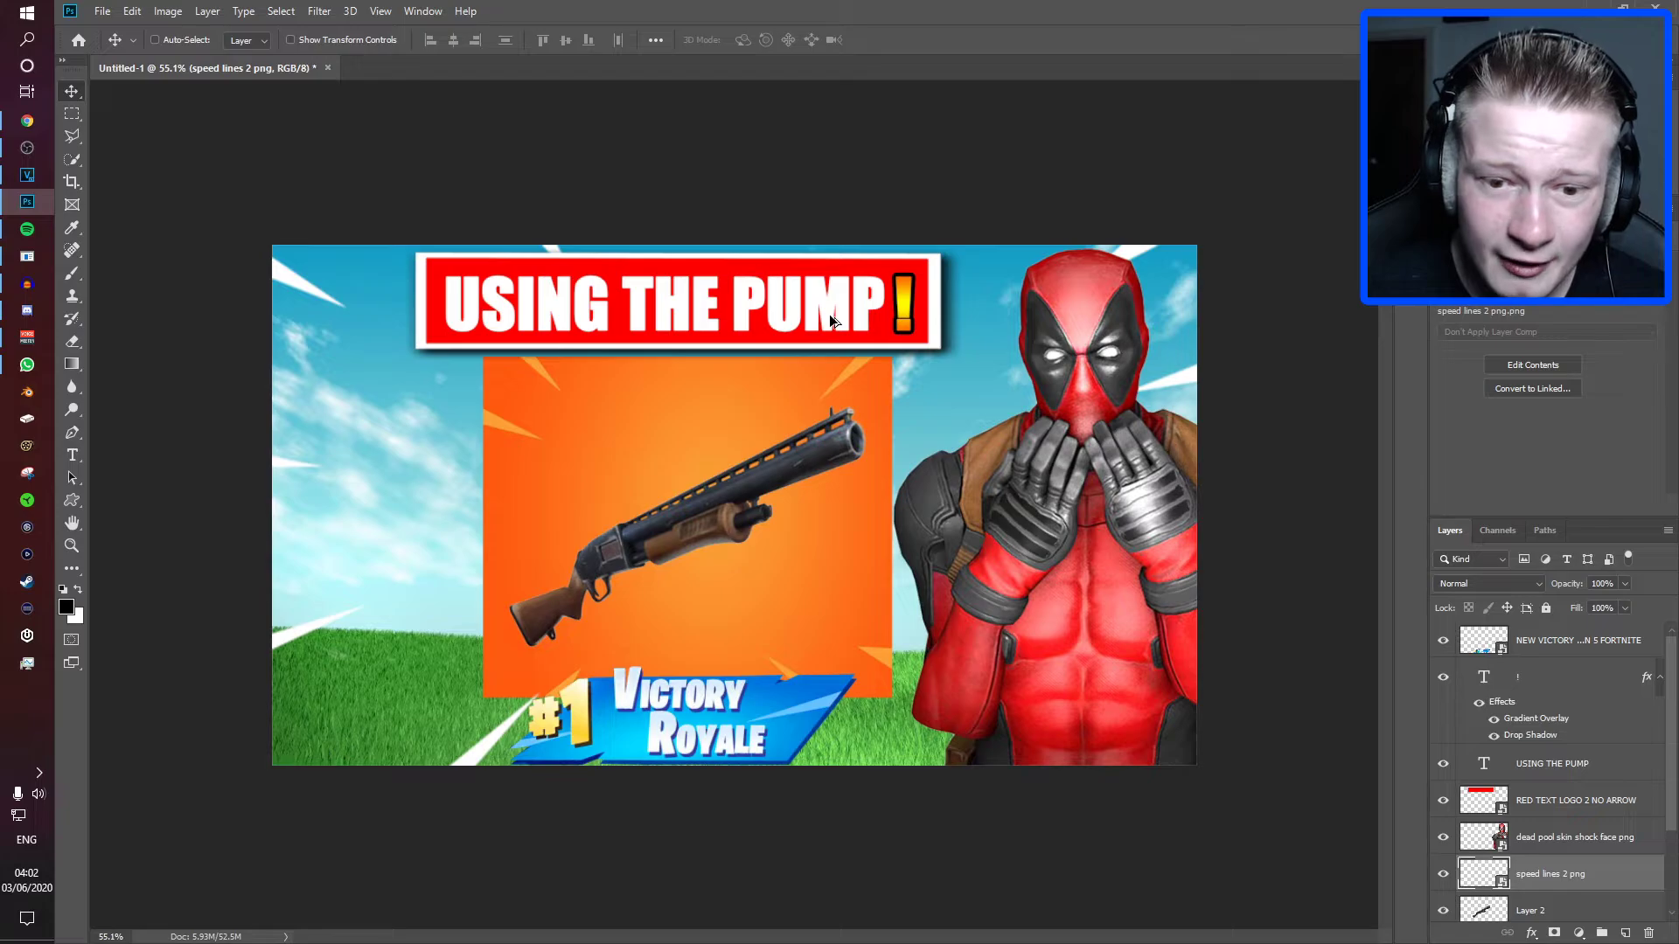
- Embed red arrow 3 png from the Fortnite thumbnail edits folder directly above the exclamation mark layer
{"action": "left_click", "coordinate": [1571, 687]}
{"action": "scroll", "coordinate": [920, 575], "scroll_direction": "up", "scroll_amount": 1}
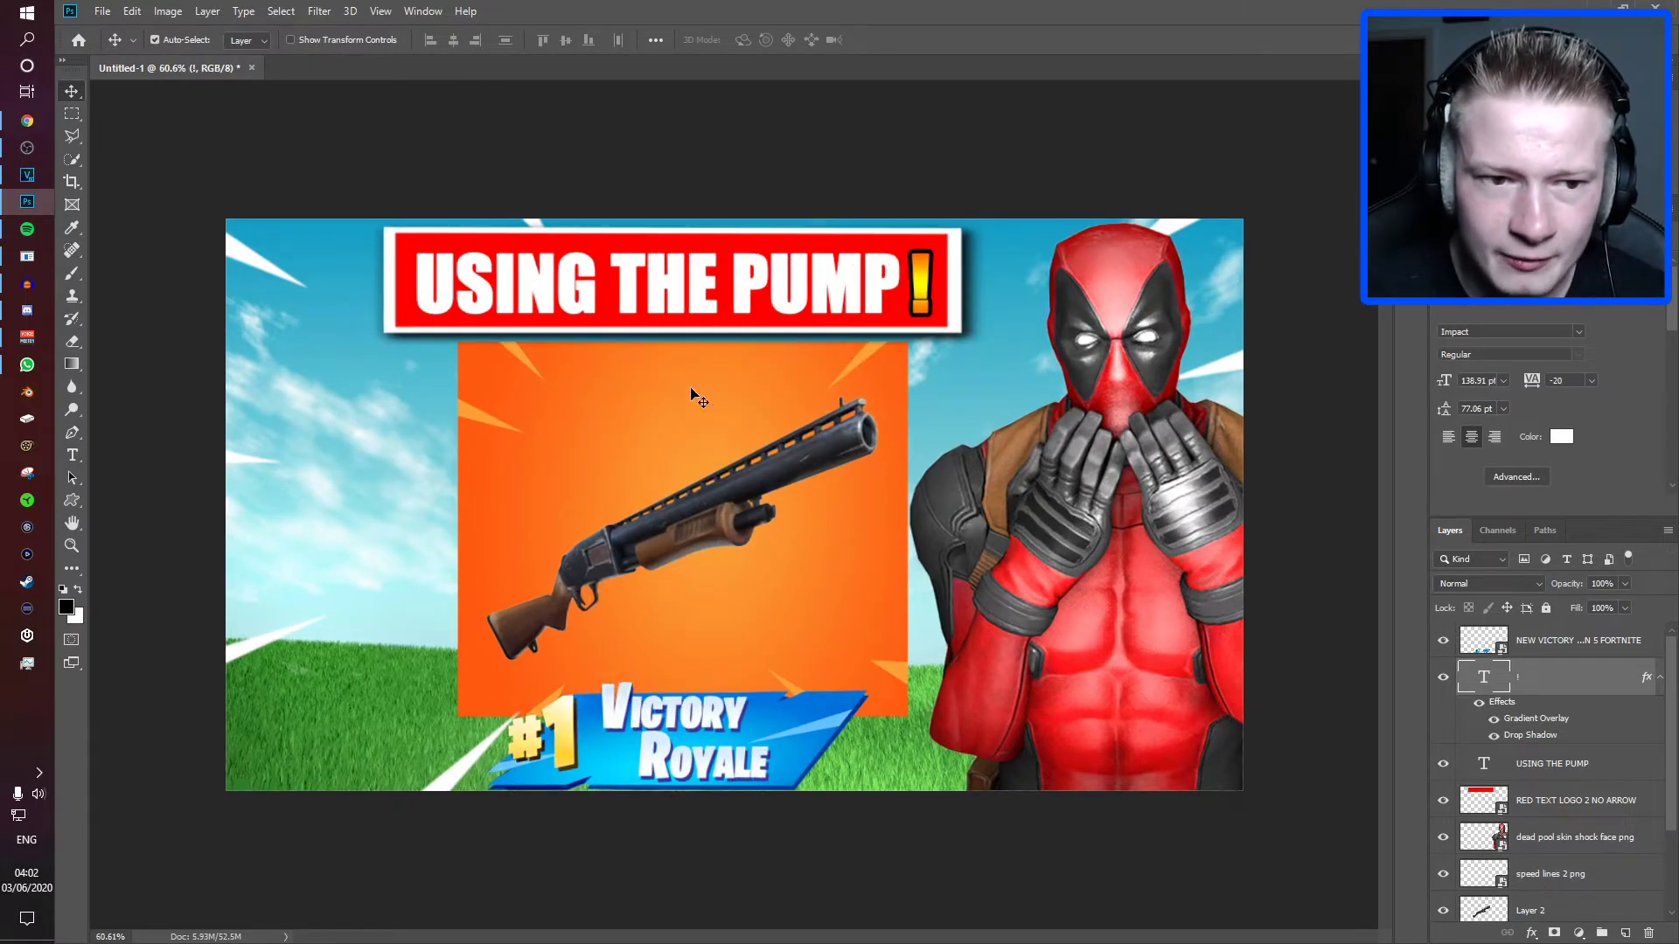
{"action": "left_click", "coordinate": [102, 12]}
{"action": "left_click", "coordinate": [172, 341]}
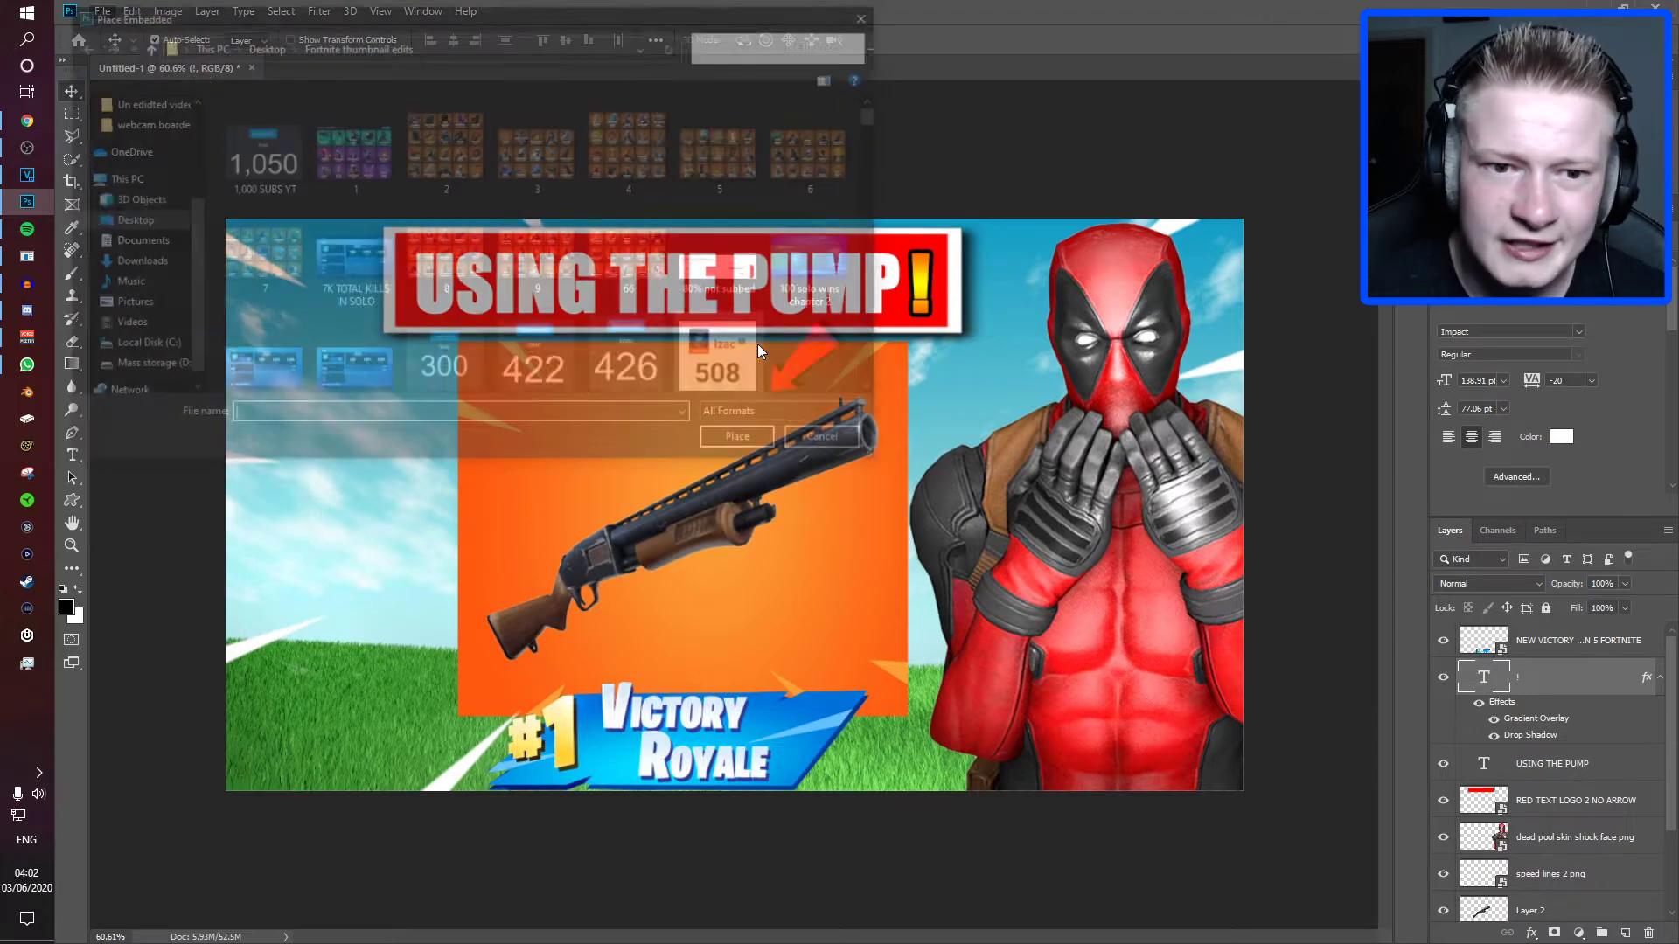
{"action": "scroll", "coordinate": [513, 238], "scroll_direction": "down", "scroll_amount": 6}
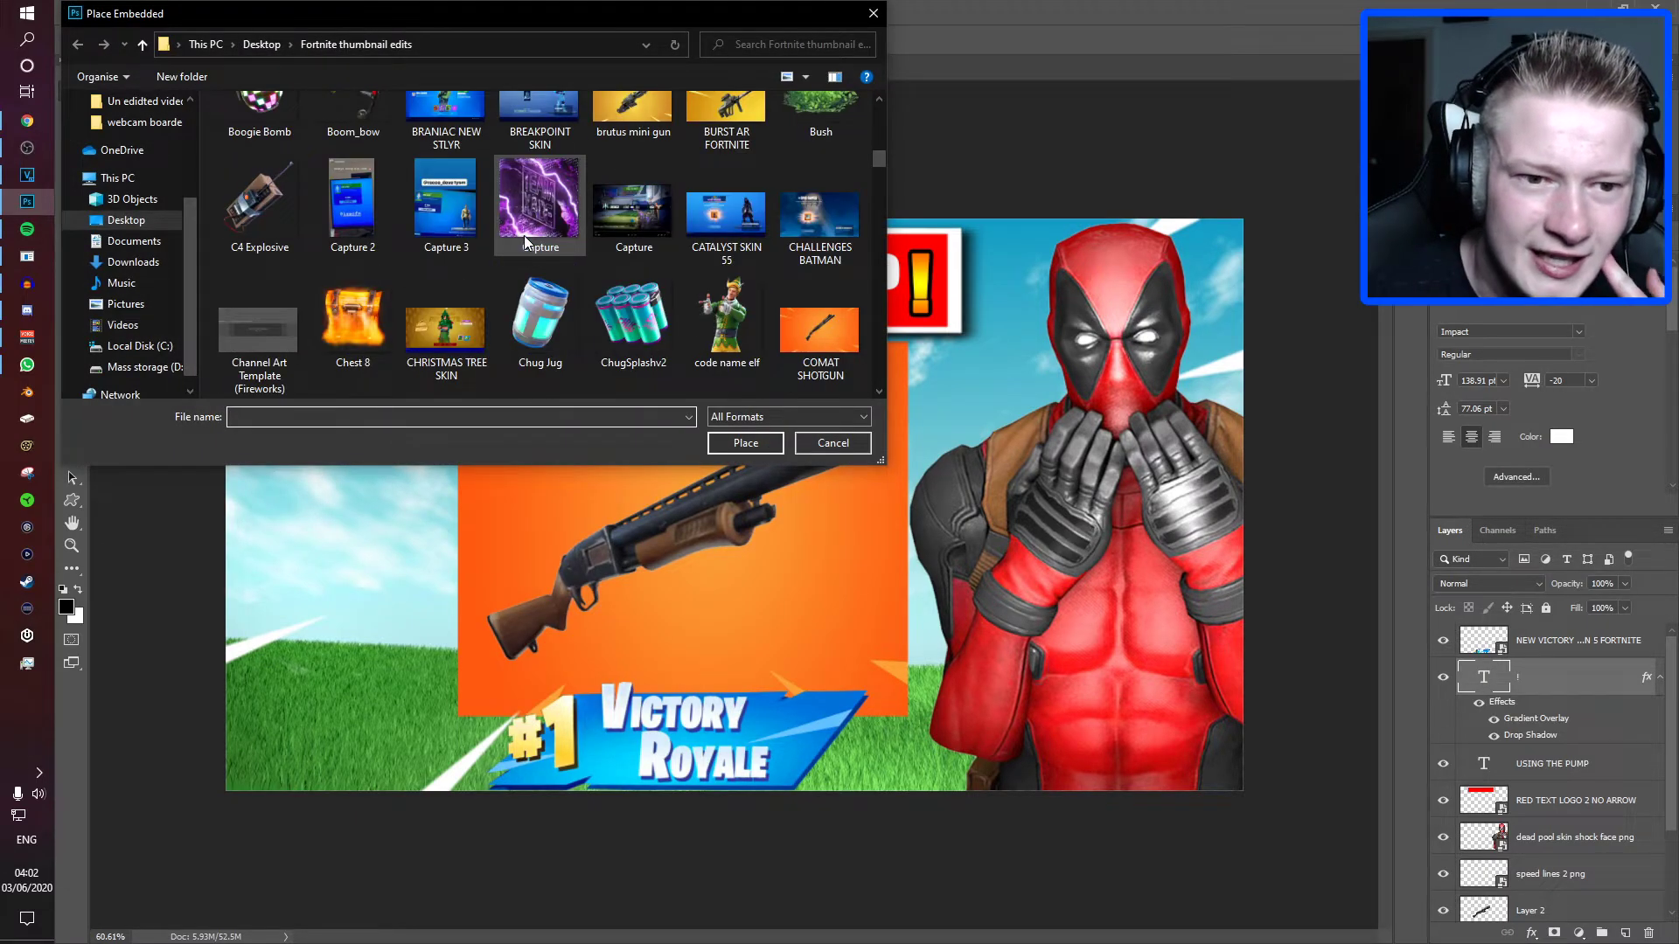
{"action": "scroll", "coordinate": [523, 234], "scroll_direction": "down", "scroll_amount": 8}
{"action": "scroll", "coordinate": [525, 235], "scroll_direction": "down", "scroll_amount": 10}
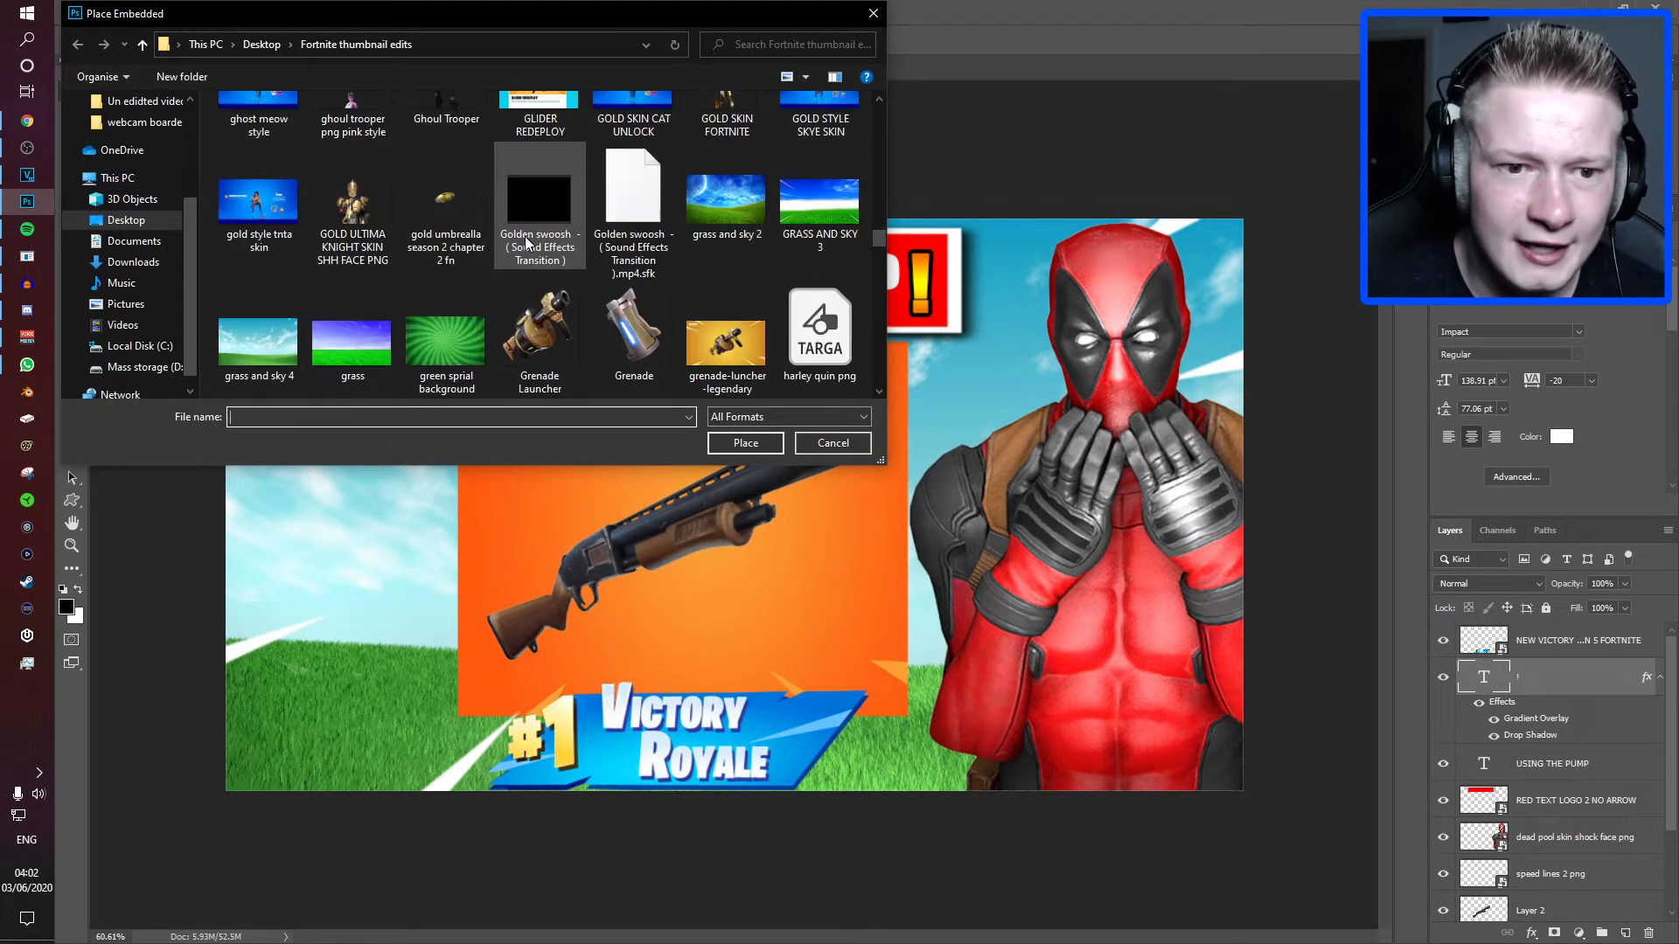
{"action": "scroll", "coordinate": [485, 304], "scroll_direction": "down", "scroll_amount": 6}
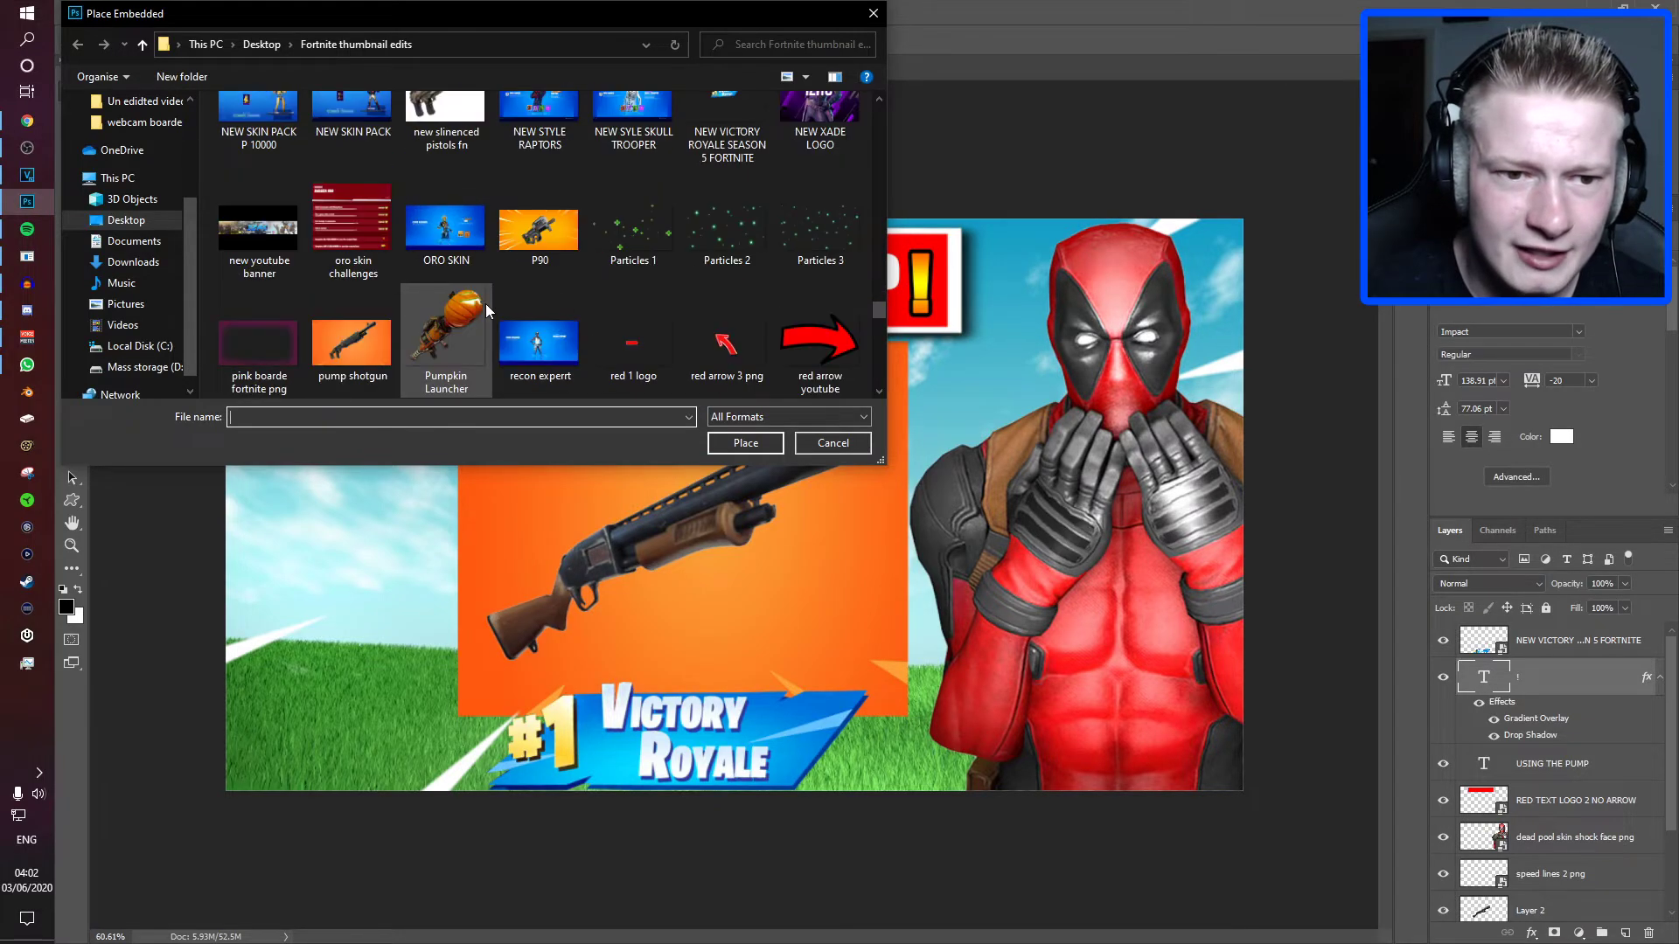
{"action": "double_click", "coordinate": [710, 228]}
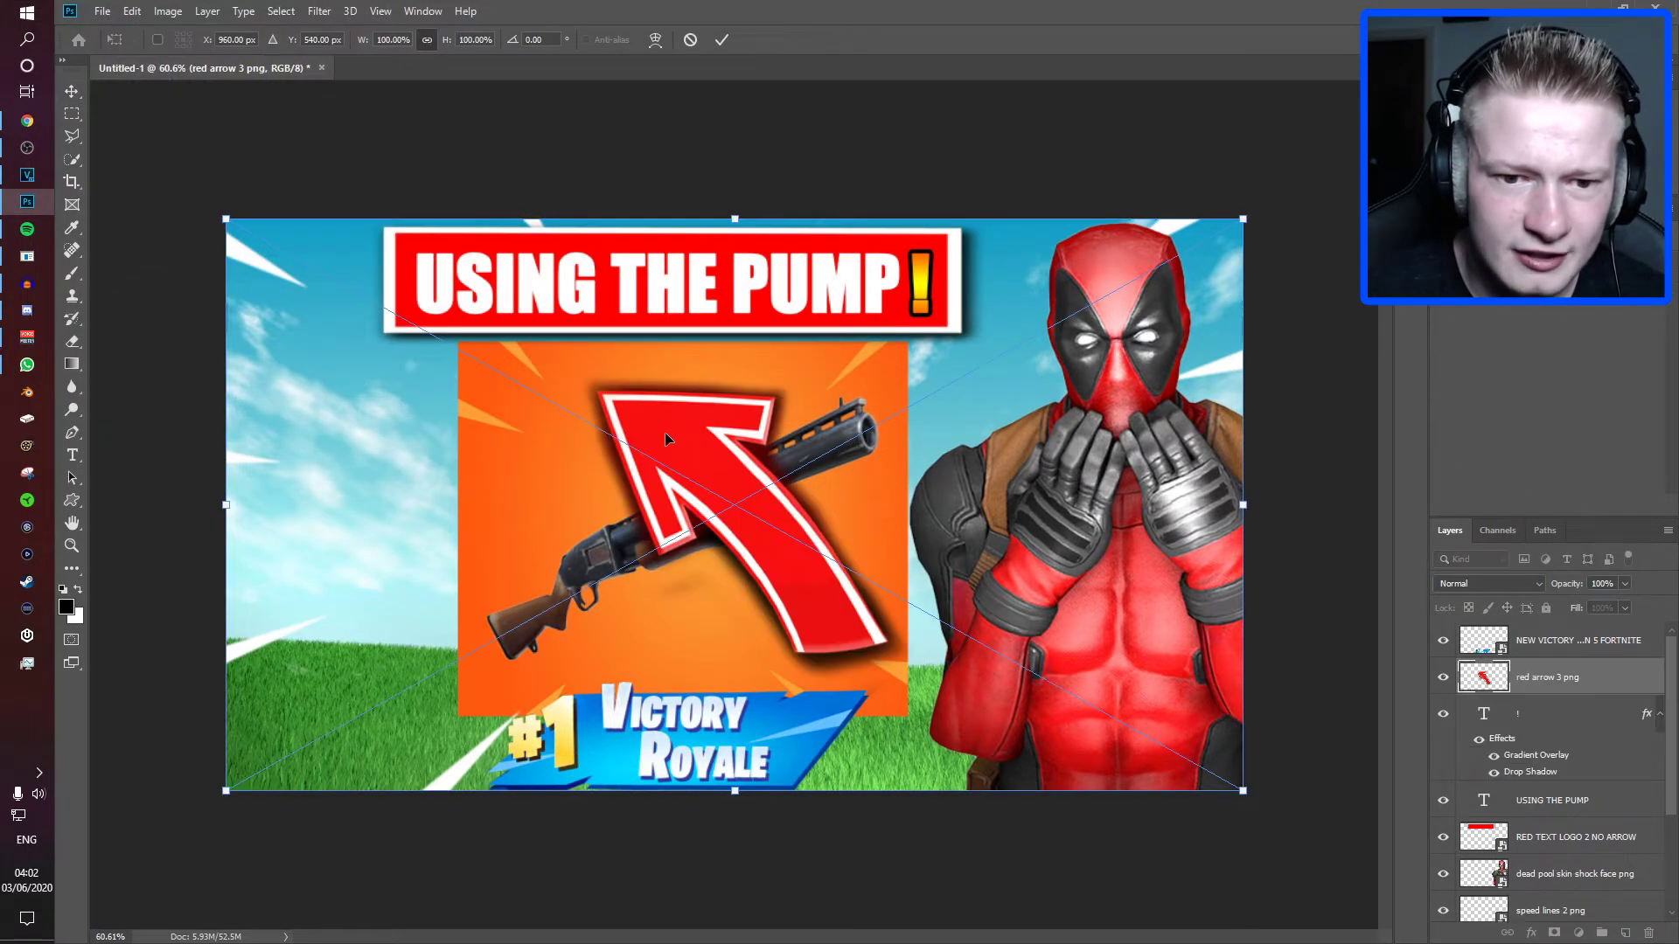
- Flip the red arrow horizontally, scale it to about 105%, rotate it to about 72° and place it at the canvas's left edge pointing at the shotgun
{"action": "right_click", "coordinate": [729, 453]}
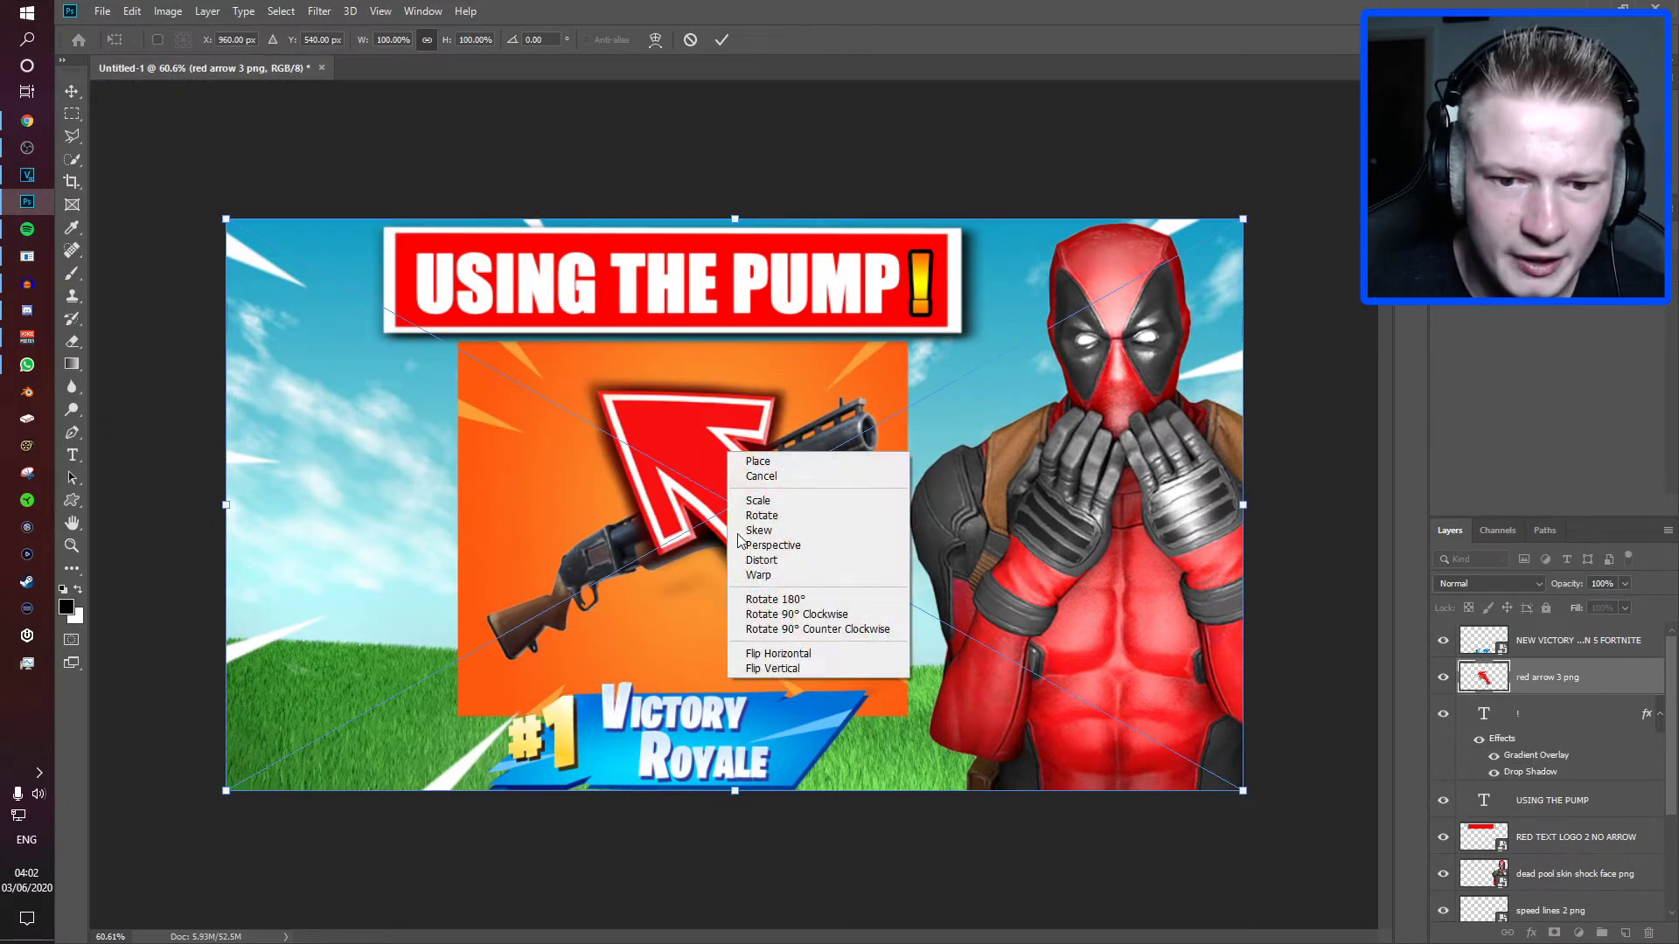
{"action": "left_click", "coordinate": [780, 656]}
{"action": "left_click_drag", "start_coordinate": [717, 498], "coordinate": [491, 470]}
{"action": "left_click_drag", "start_coordinate": [722, 158], "coordinate": [817, 301]}
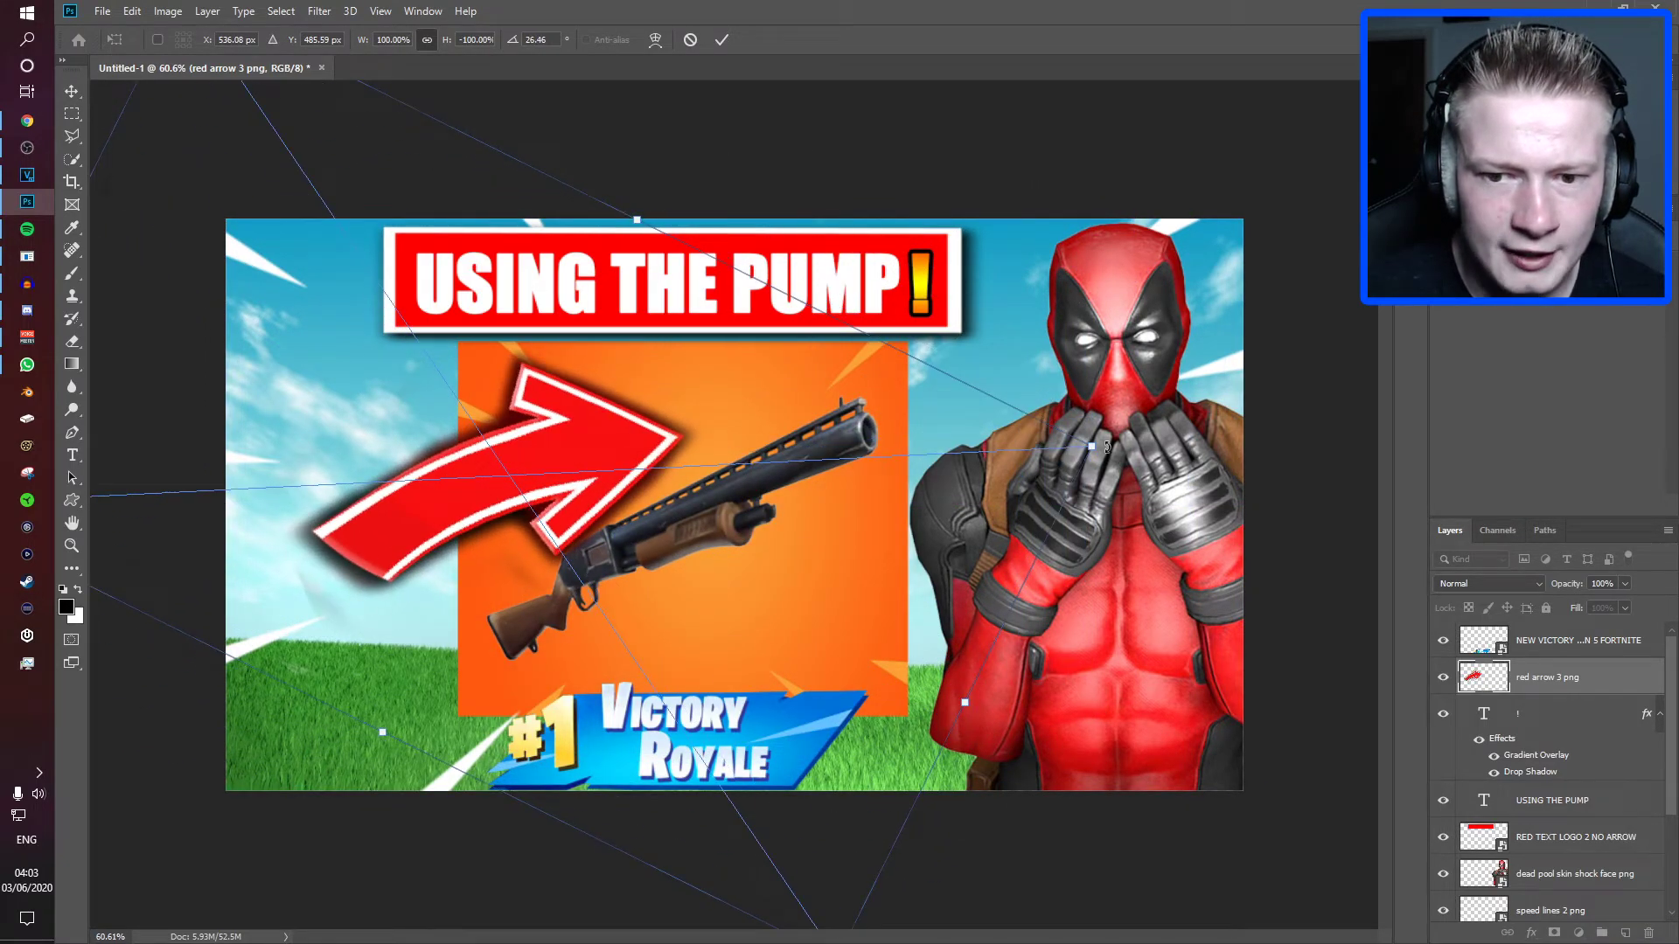
{"action": "left_click_drag", "start_coordinate": [1088, 442], "coordinate": [827, 483]}
{"action": "left_click_drag", "start_coordinate": [811, 399], "coordinate": [874, 687]}
{"action": "left_click_drag", "start_coordinate": [750, 421], "coordinate": [874, 828]}
{"action": "left_click_drag", "start_coordinate": [818, 461], "coordinate": [819, 522]}
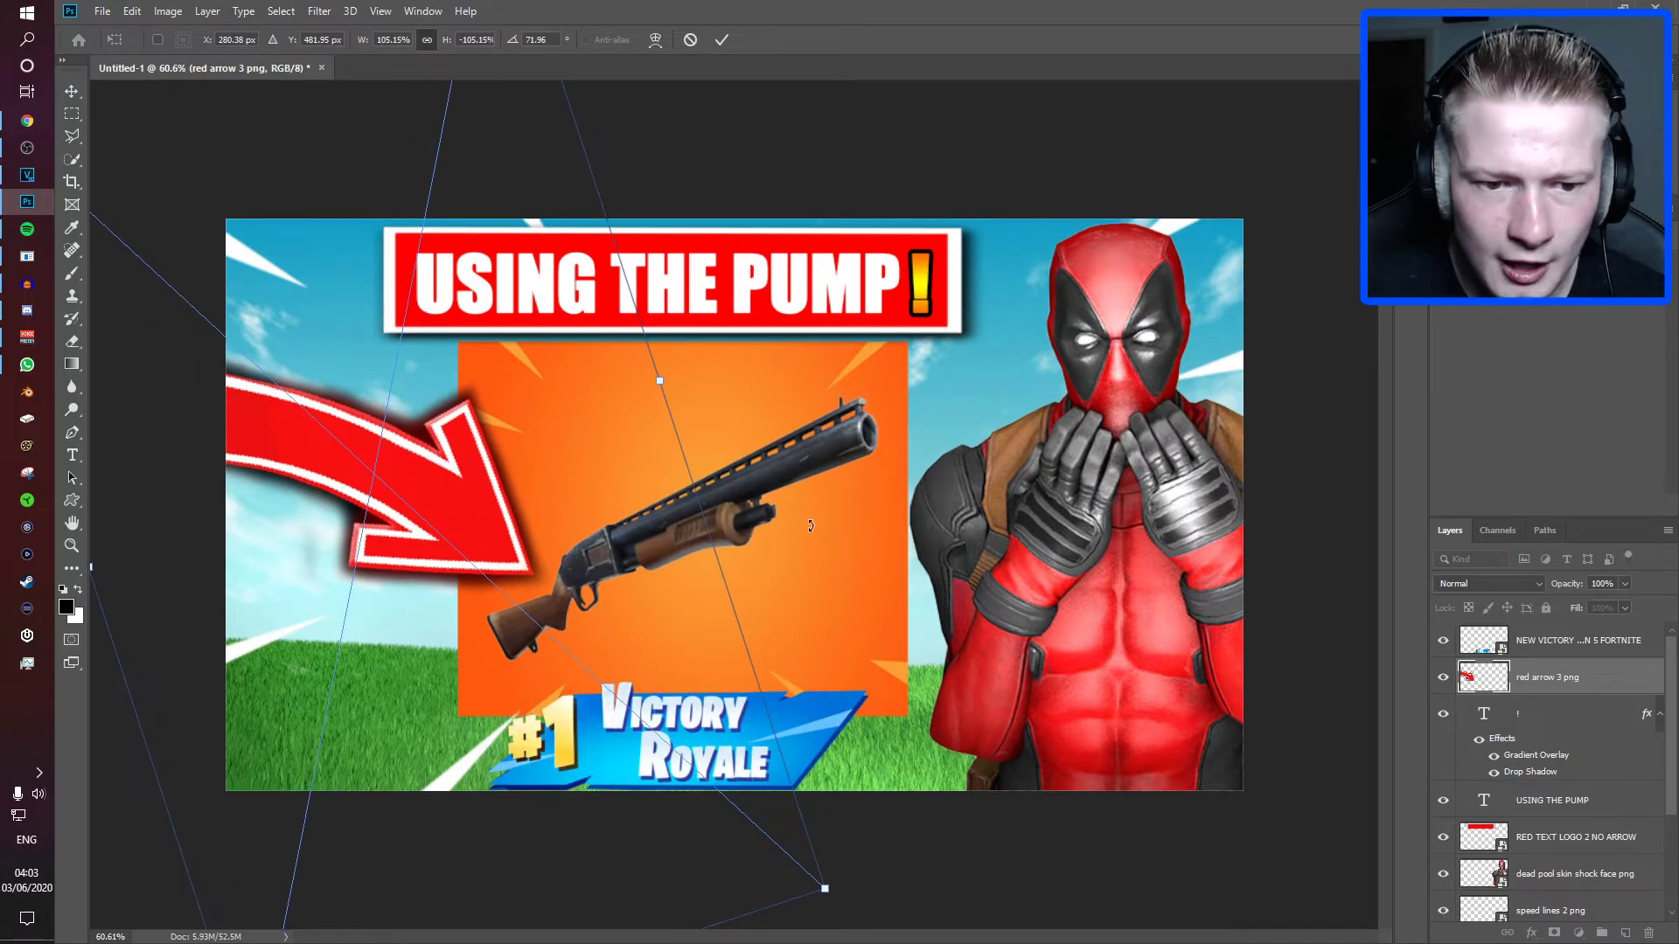
{"action": "key", "text": "Return"}
- Try to erase the faint smudge below the red arrow with the Eraser tool, and undo the attempt
{"action": "scroll", "coordinate": [367, 564], "scroll_direction": "up", "scroll_amount": 5}
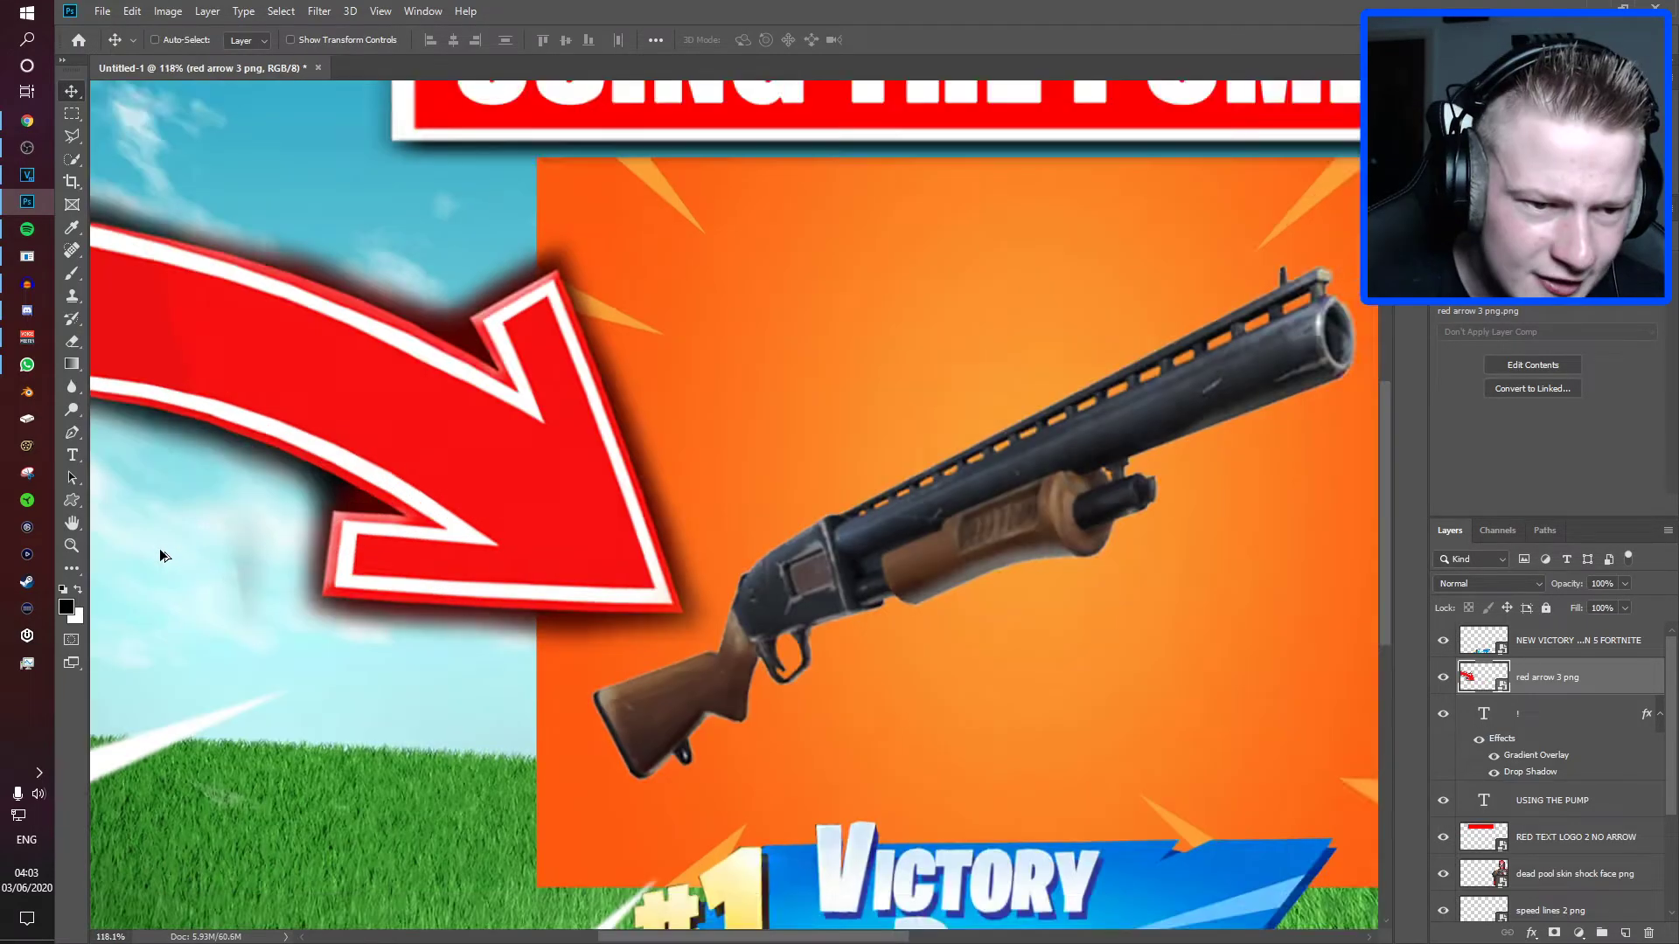
{"action": "left_click_drag", "start_coordinate": [705, 936], "coordinate": [658, 936]}
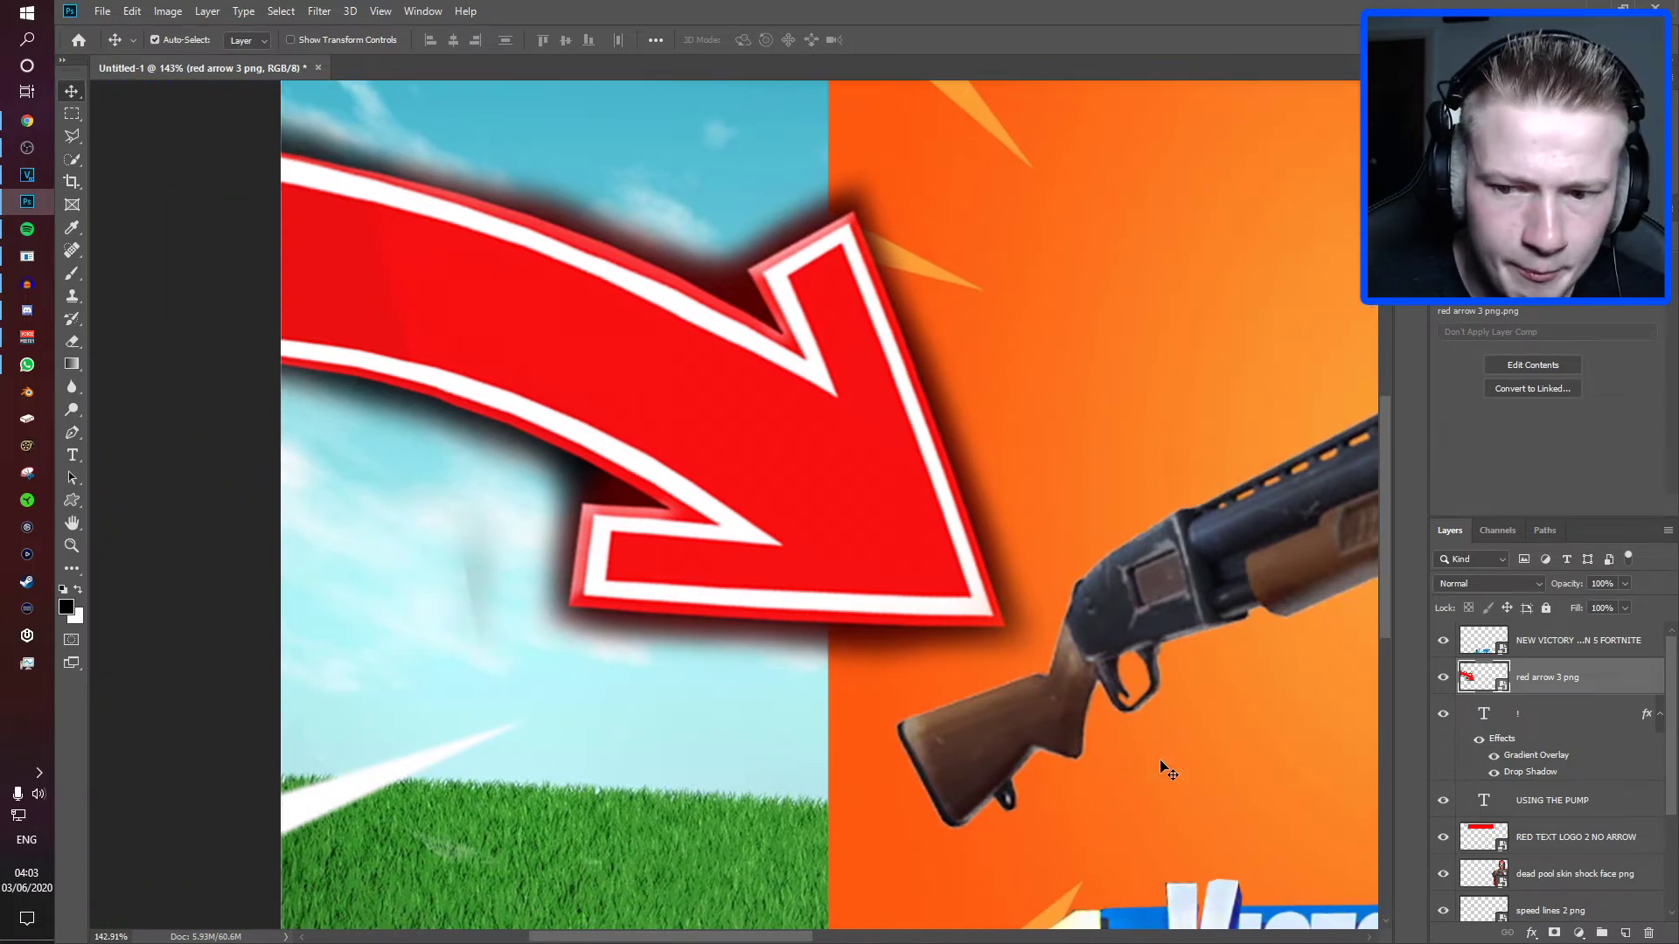
{"action": "left_click", "coordinate": [74, 341]}
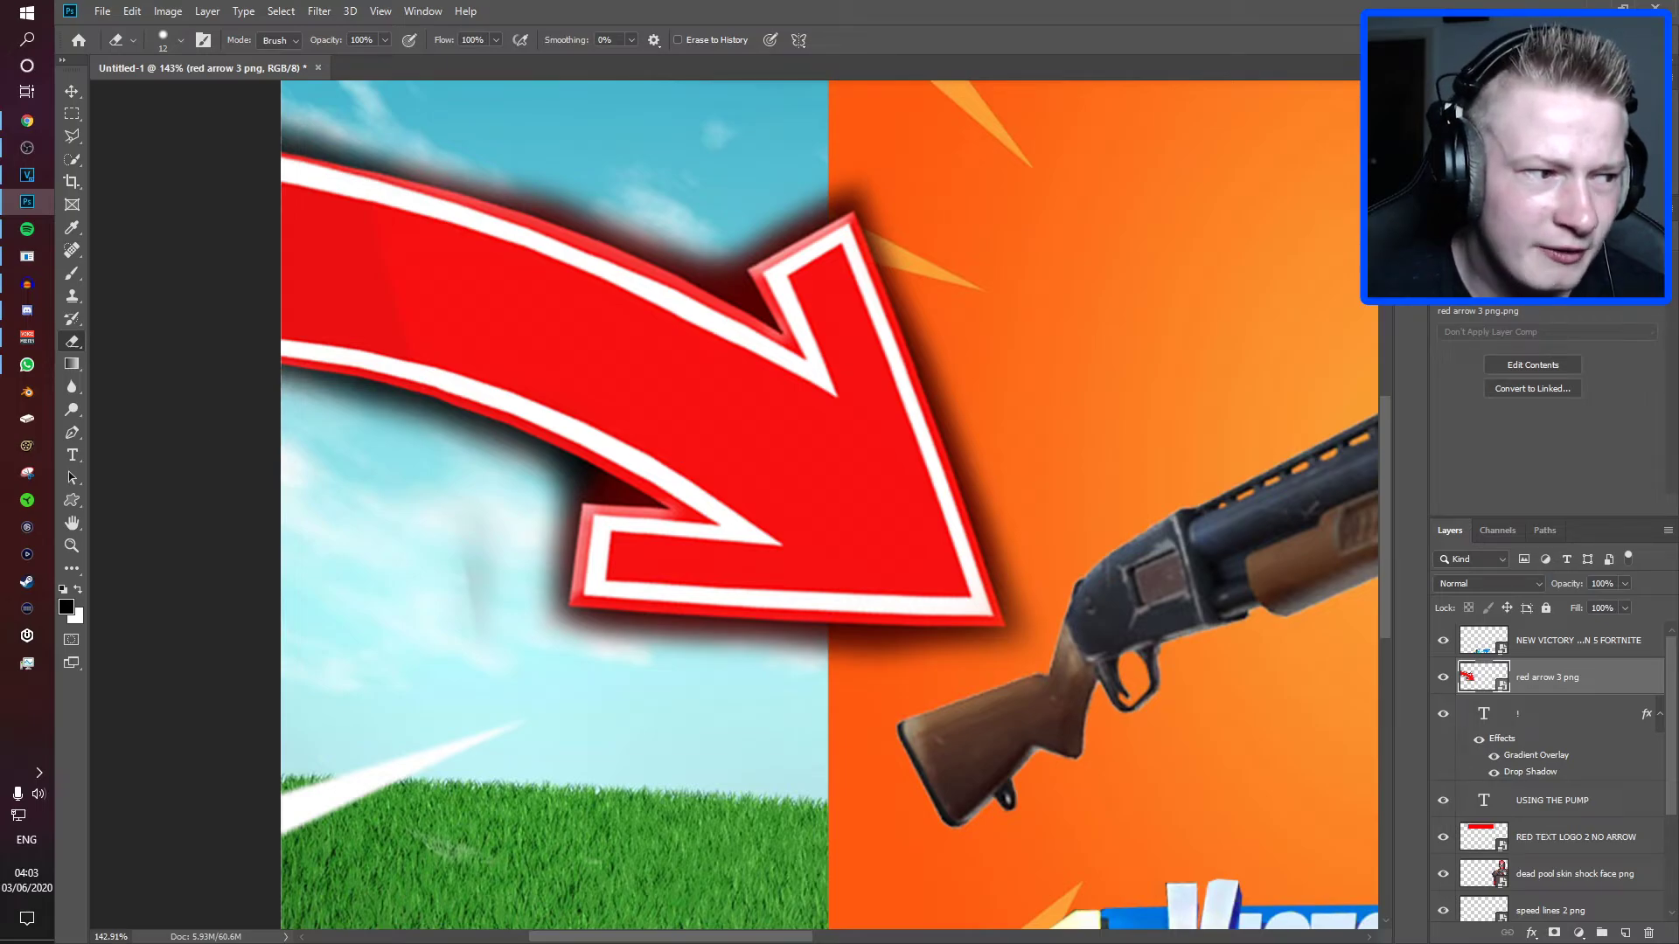
{"action": "right_click", "coordinate": [464, 529], "text": "alt"}
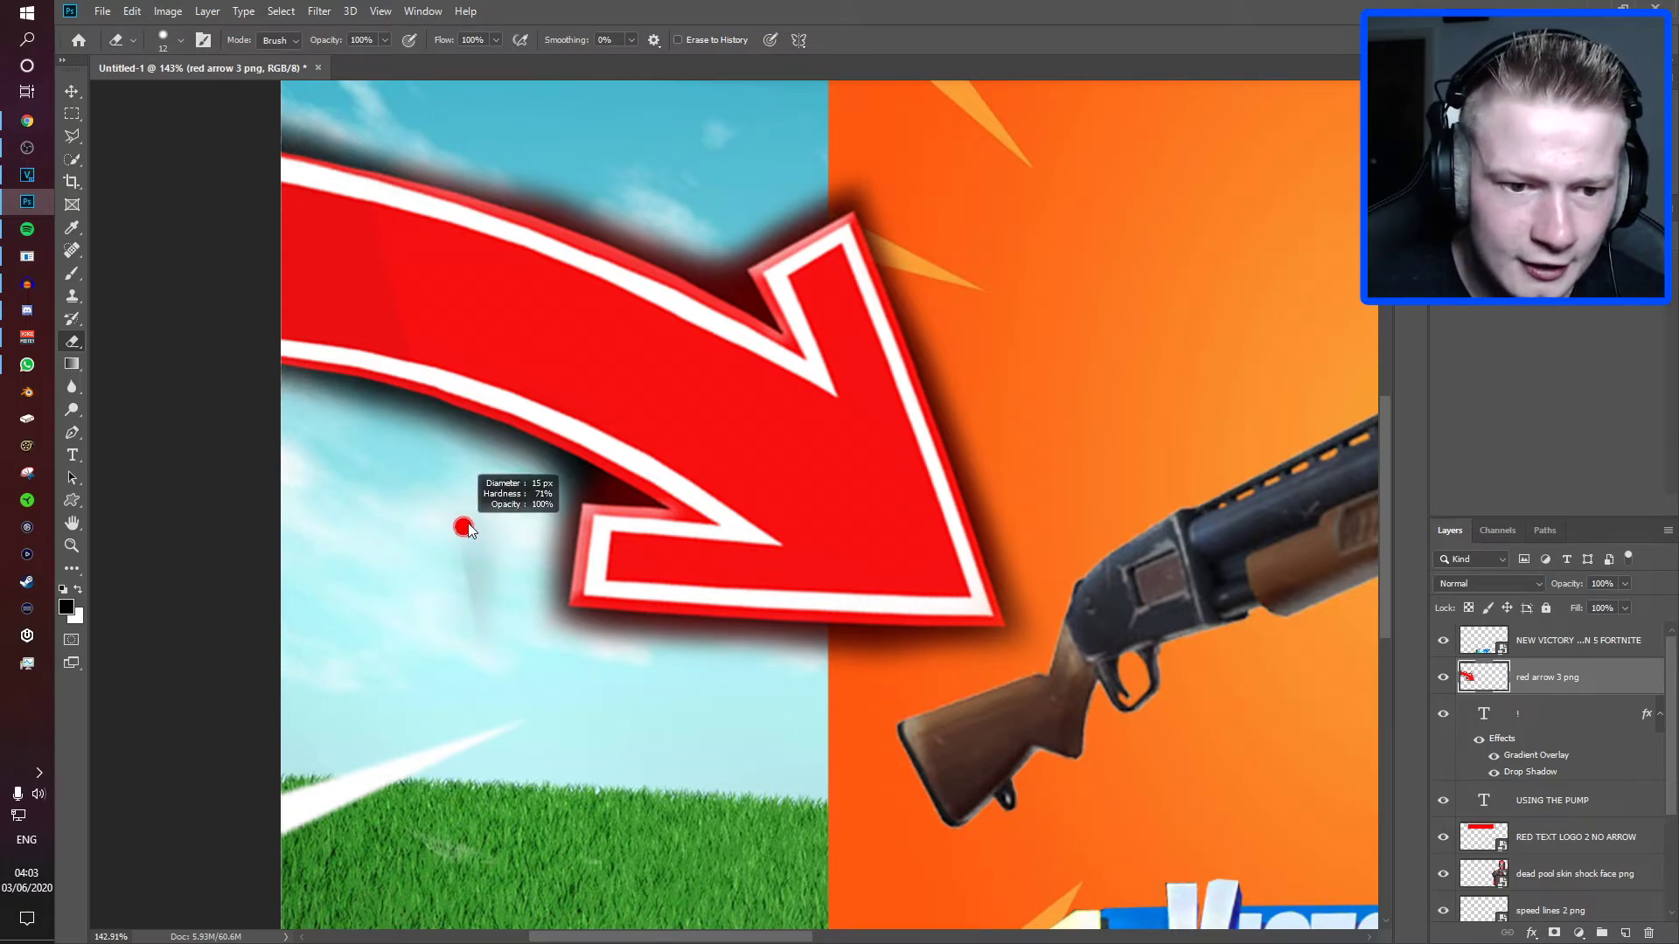
{"action": "mouse_move", "coordinate": [455, 554]}
{"action": "left_mouse_down"}
{"action": "mouse_move", "coordinate": [483, 595]}
{"action": "mouse_move", "coordinate": [477, 467]}
{"action": "mouse_move", "coordinate": [497, 547]}
{"action": "mouse_move", "coordinate": [454, 452]}
{"action": "mouse_move", "coordinate": [421, 437]}
{"action": "mouse_move", "coordinate": [539, 485]}
{"action": "left_mouse_up"}
{"action": "key", "text": "v"}
{"action": "scroll", "coordinate": [480, 532], "scroll_direction": "down", "scroll_amount": 10}
{"action": "key", "text": "ctrl+z"}
{"action": "key", "text": "ctrl+z"}
{"action": "scroll", "coordinate": [575, 530], "scroll_direction": "up", "scroll_amount": 5}
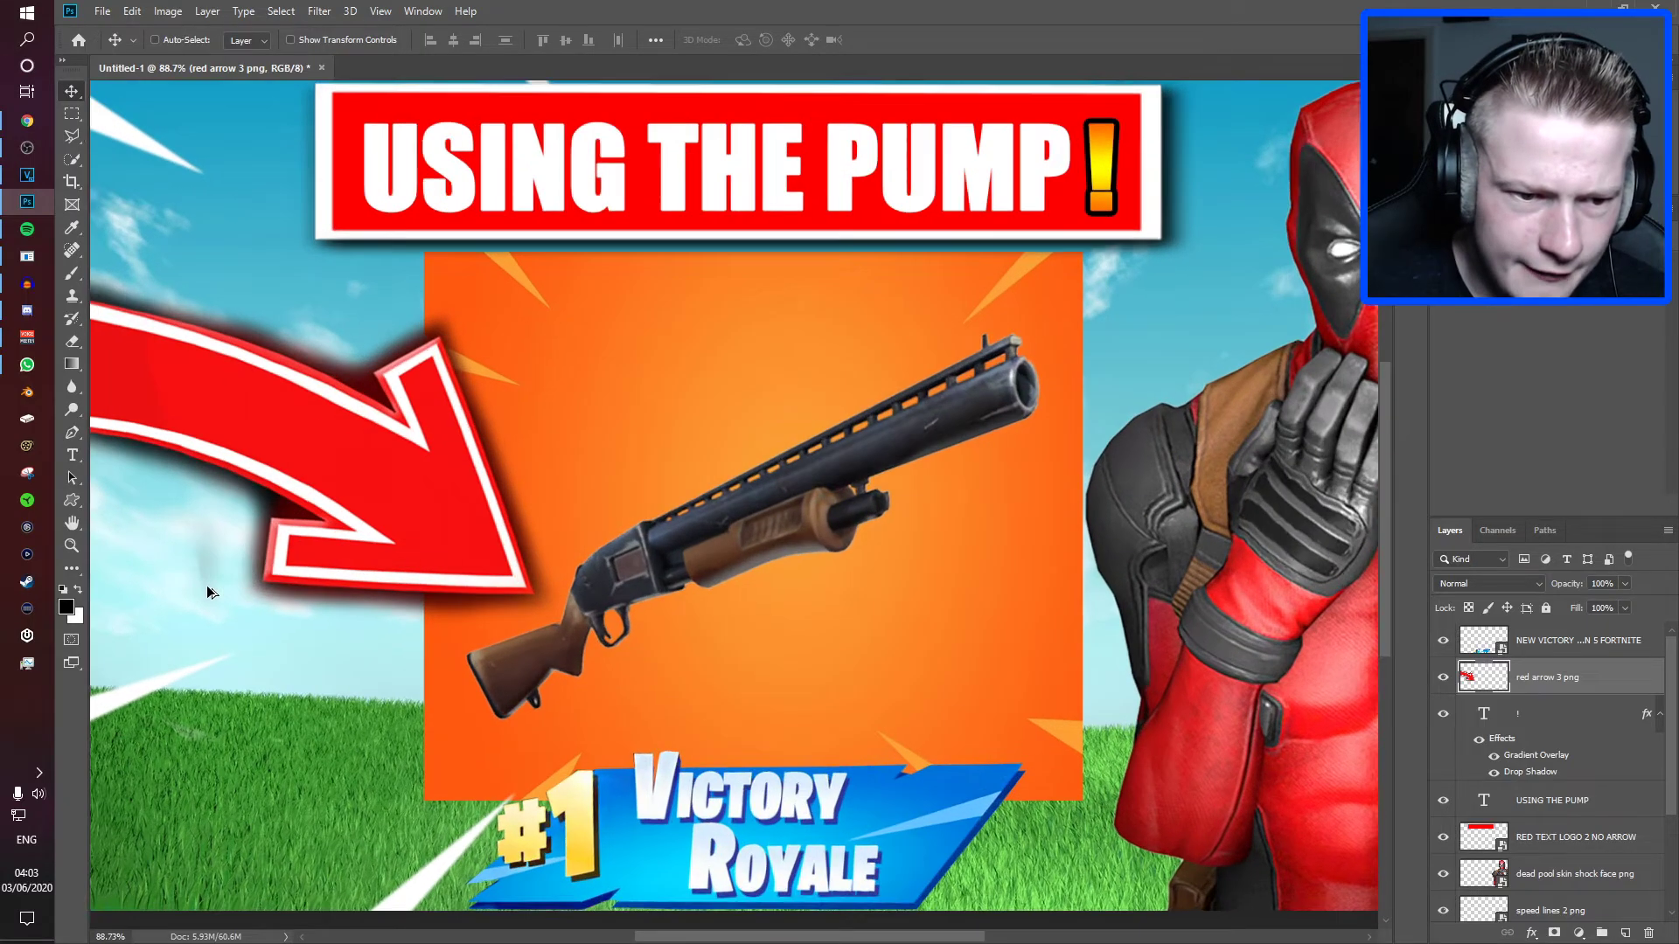
{"action": "scroll", "coordinate": [206, 585], "scroll_direction": "up", "scroll_amount": 5}
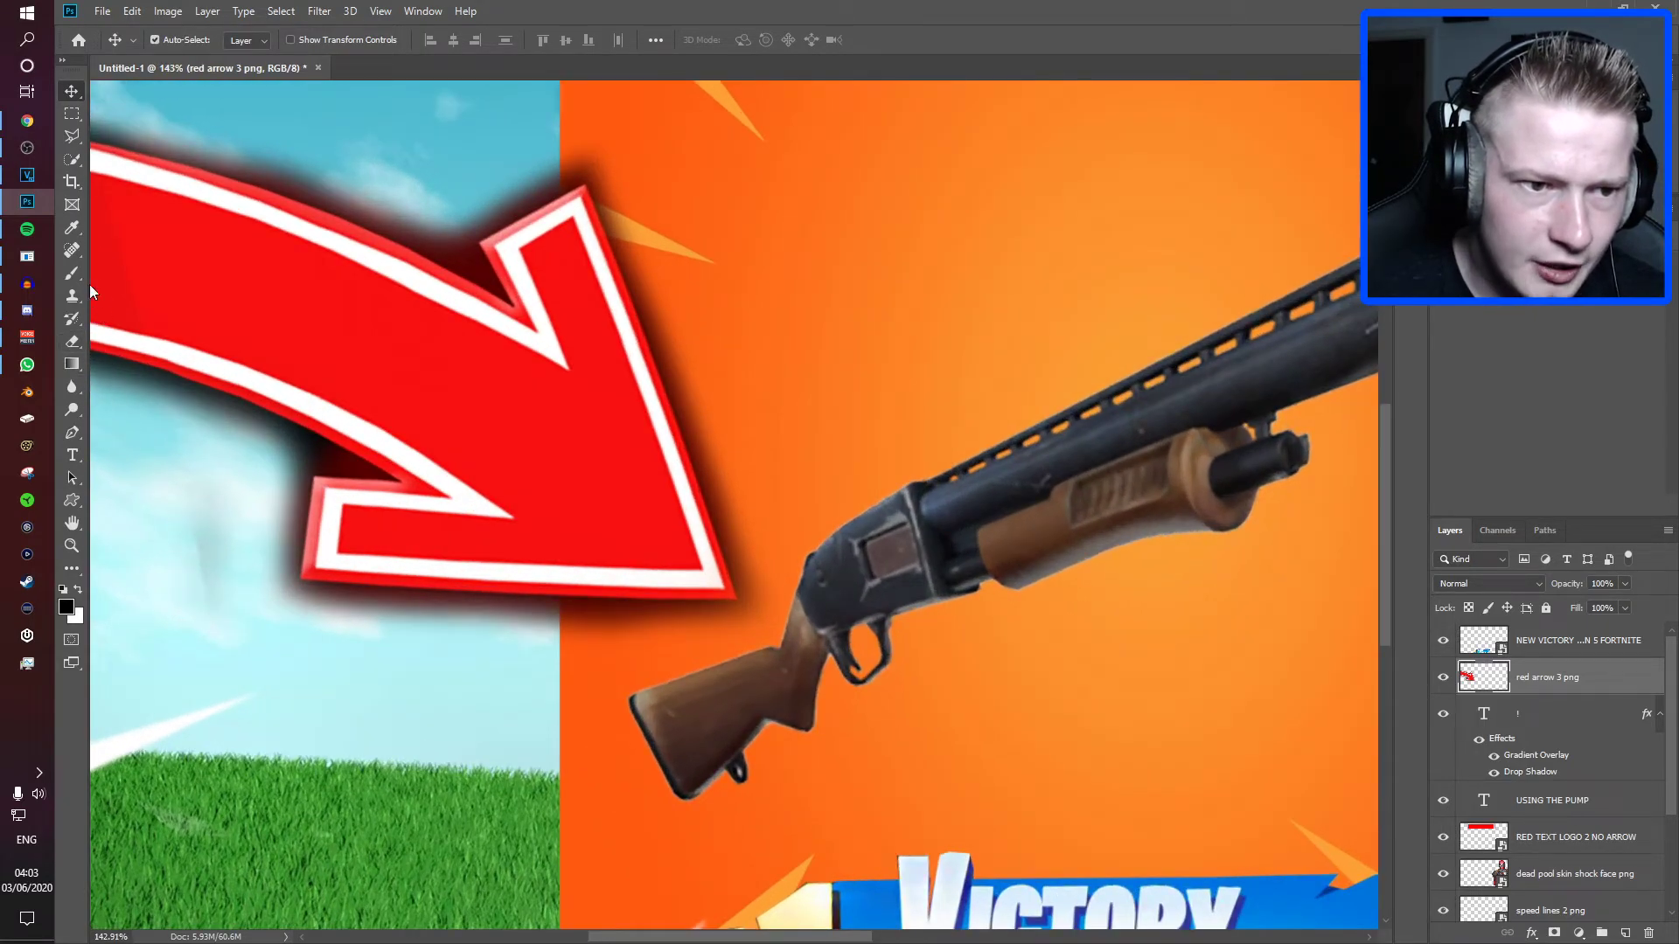
{"action": "left_click", "coordinate": [72, 341]}
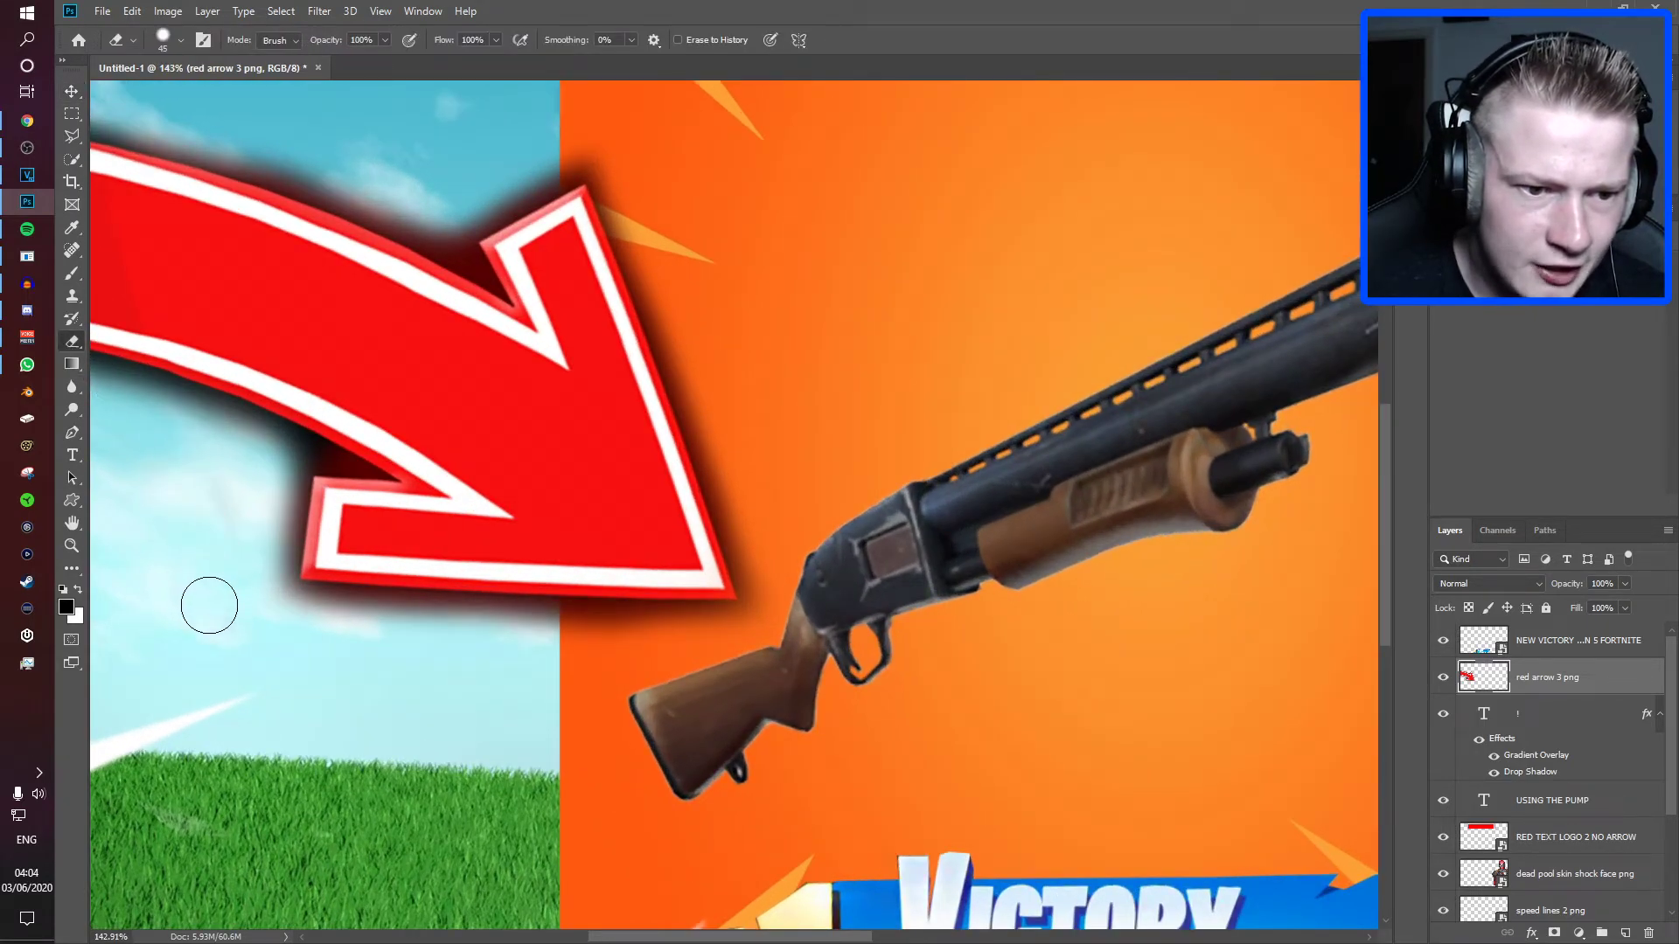
{"action": "scroll", "coordinate": [226, 543], "scroll_direction": "down", "scroll_amount": 6}
{"action": "scroll", "coordinate": [234, 568], "scroll_direction": "down", "scroll_amount": 1}
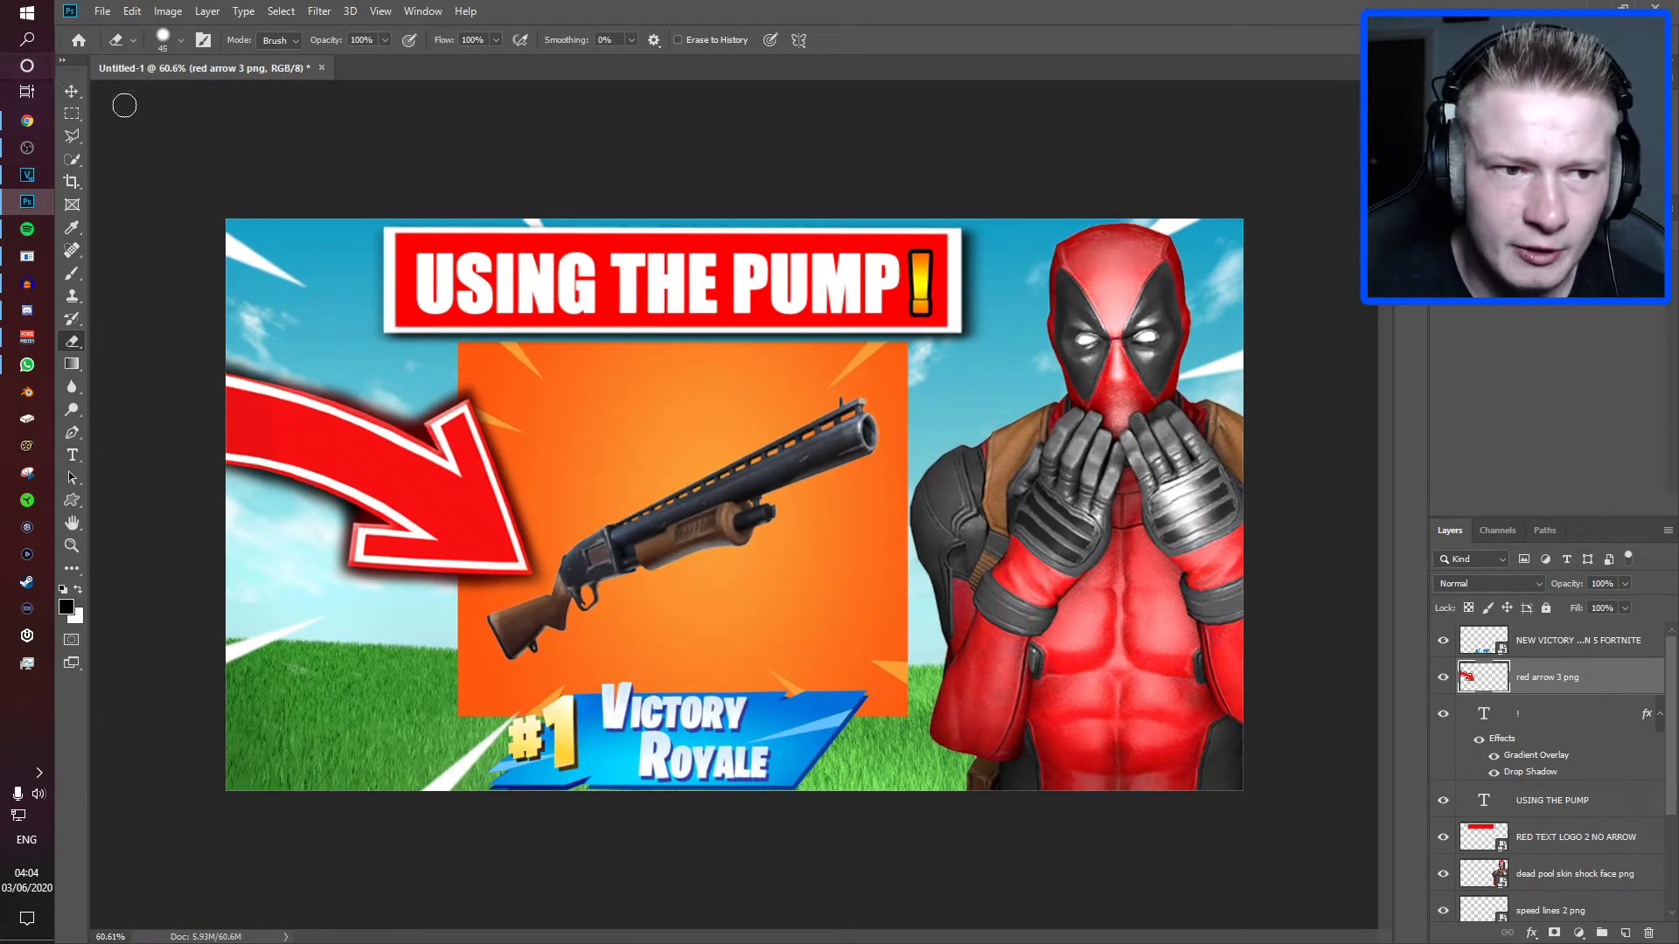
{"action": "left_click", "coordinate": [72, 91]}
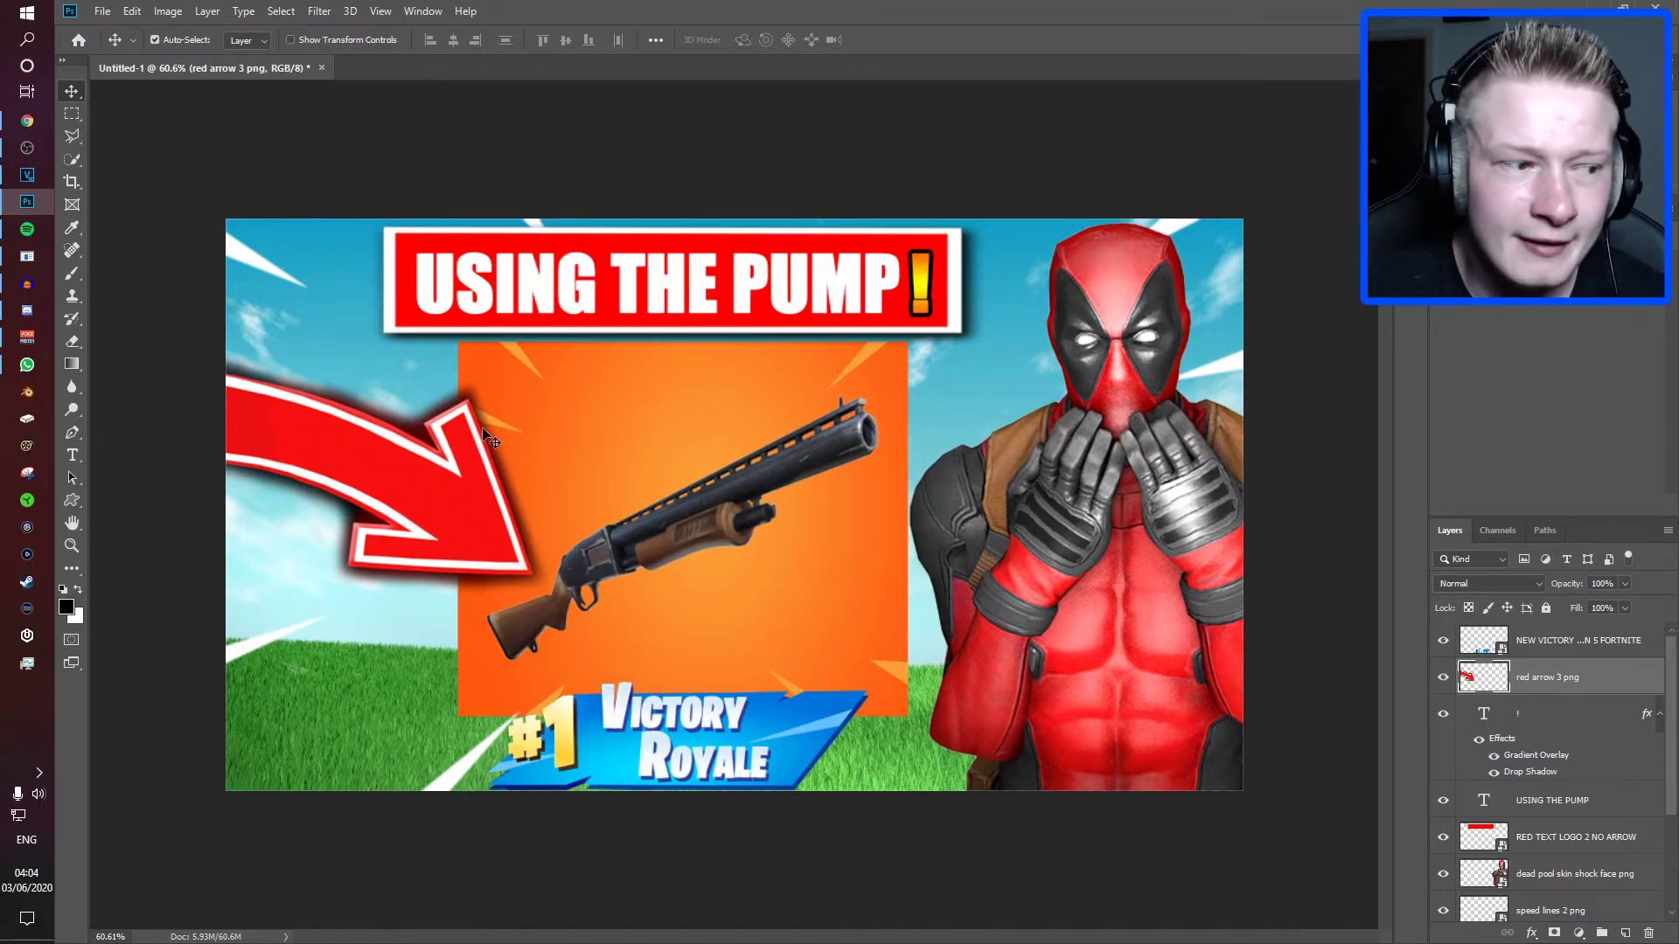
- Examine the composition with the red arrow at a very small size and at full view
{"action": "key", "text": "ctrl+minus"}
{"action": "key", "text": "ctrl+minus"}
{"action": "key", "text": "ctrl+minus"}
{"action": "key", "text": "ctrl+minus"}
{"action": "key", "text": "ctrl+minus"}
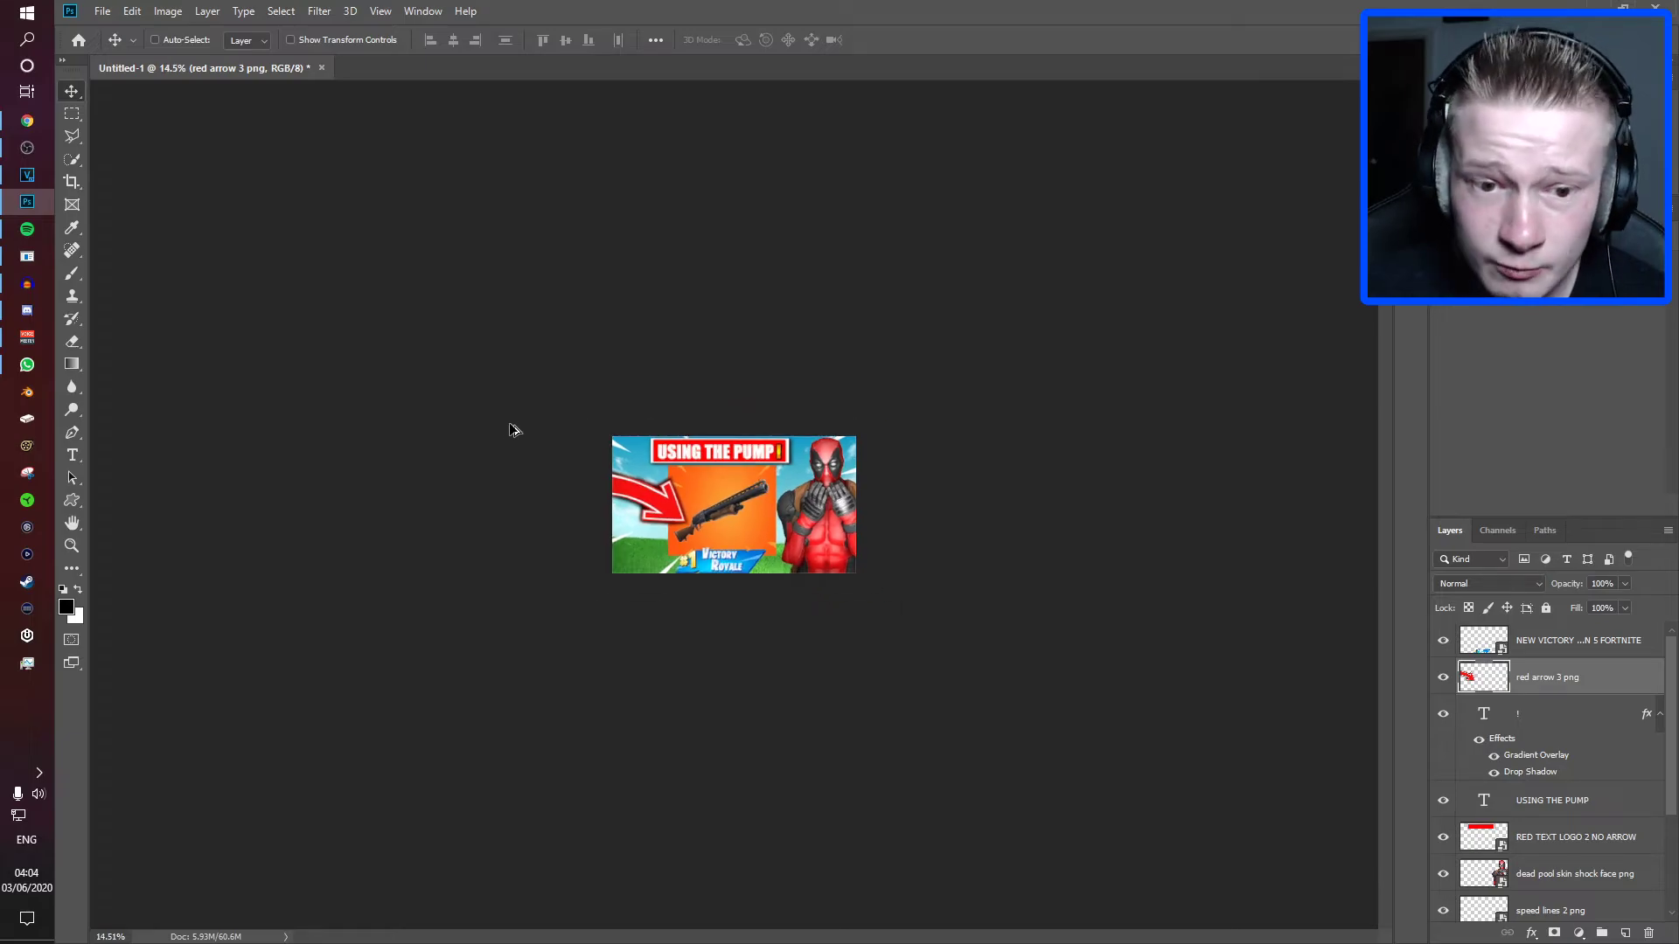
{"action": "scroll", "coordinate": [669, 495], "scroll_direction": "down", "scroll_amount": 4}
{"action": "scroll", "coordinate": [669, 496], "scroll_direction": "up", "scroll_amount": 1}
{"action": "key", "text": "ctrl+0"}
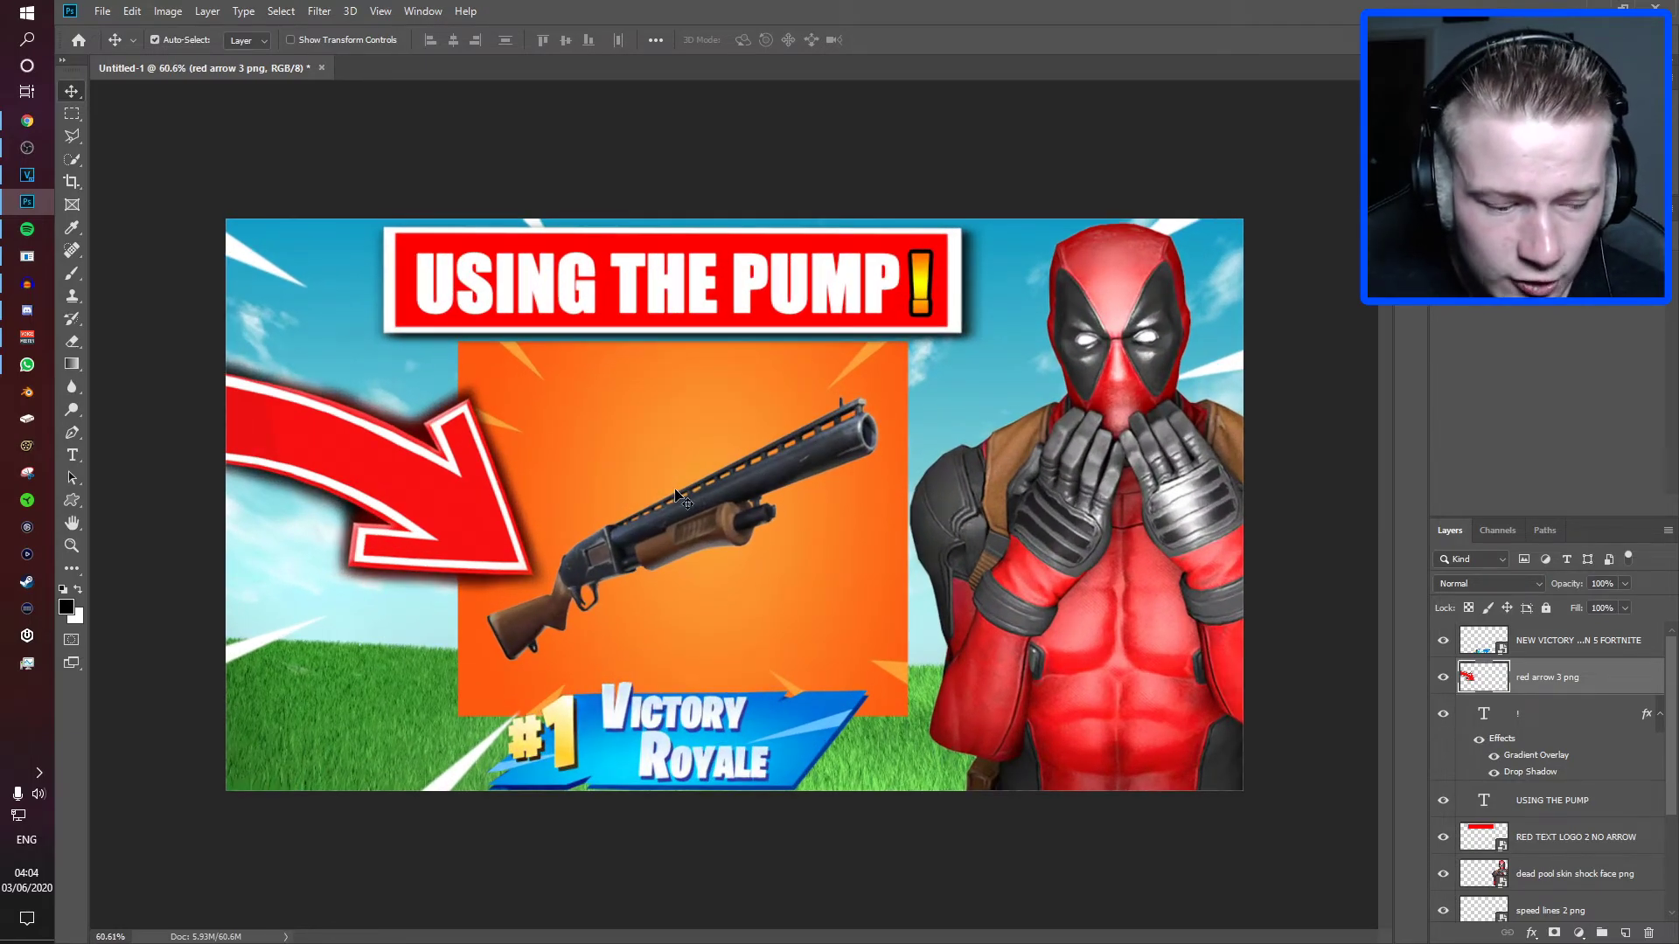
- Merge all layers into one and apply a Brightness/Contrast adjustment with brightness 35 and contrast 10
{"action": "key", "text": "ctrl+shift+e"}
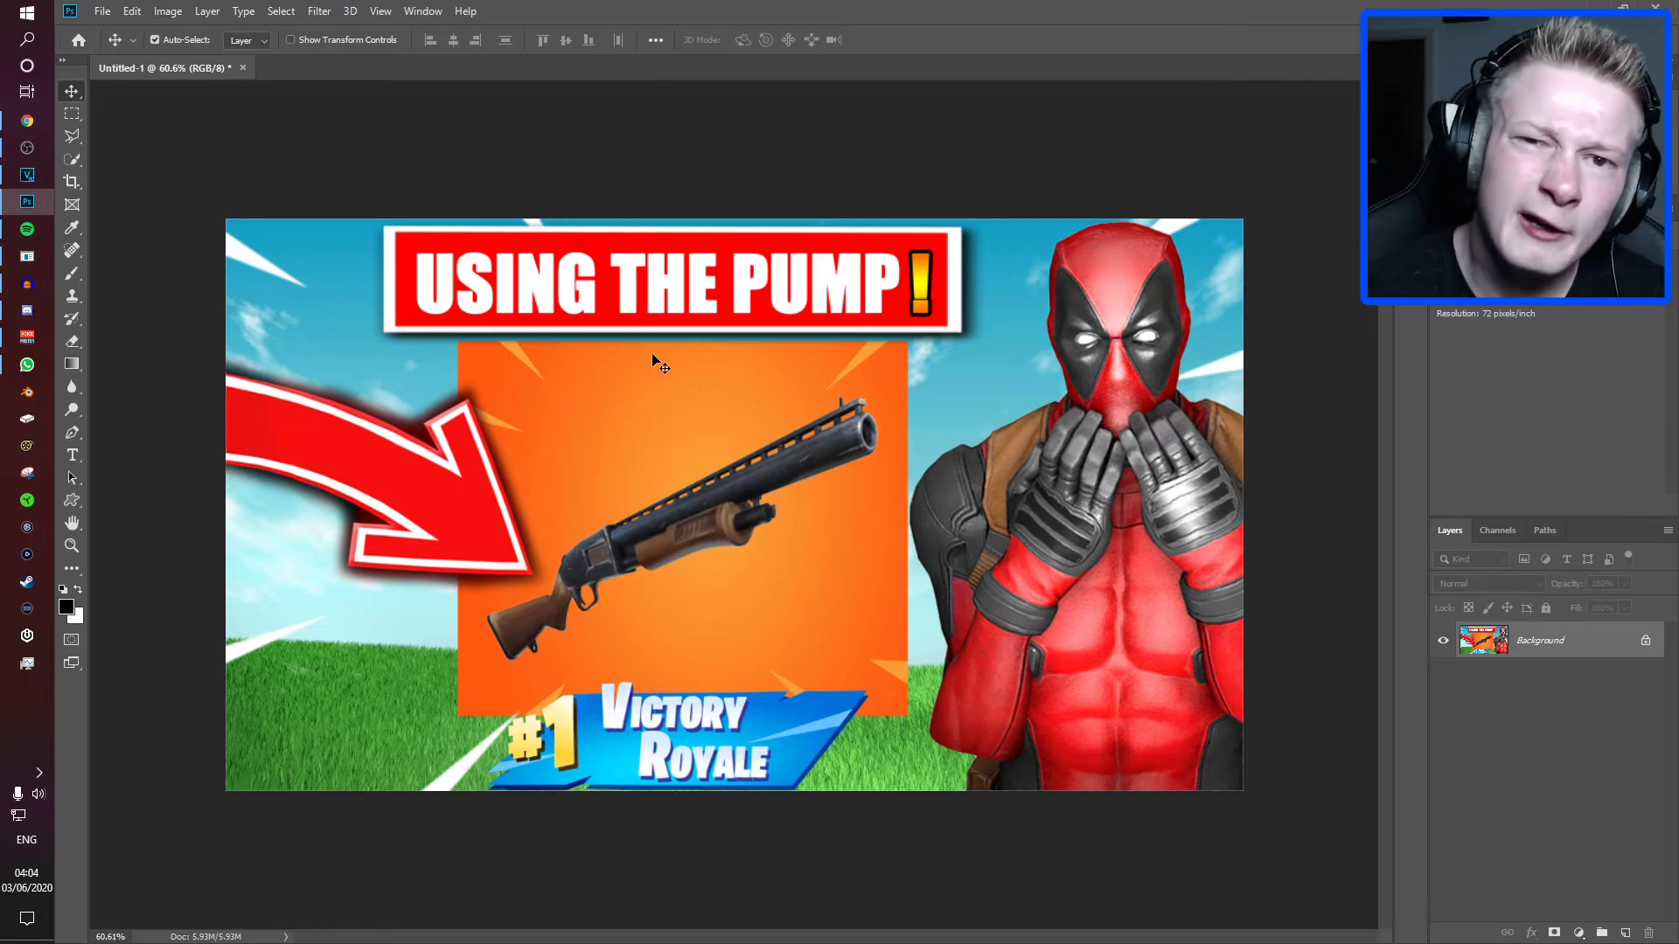
{"action": "left_click", "coordinate": [168, 10]}
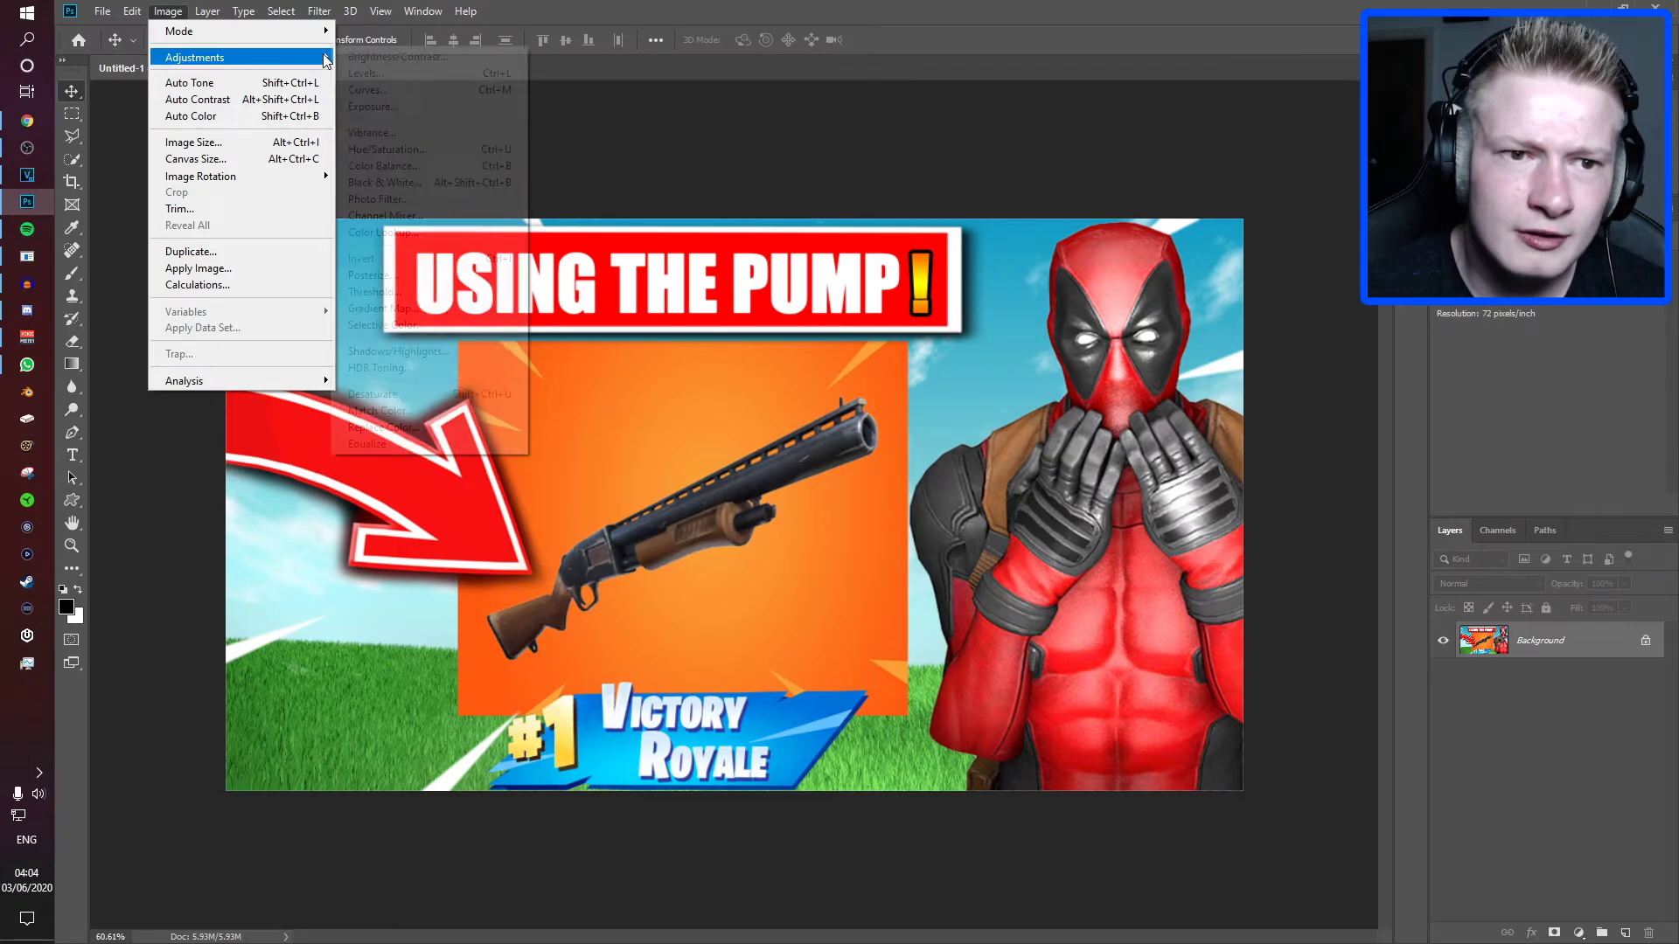
{"action": "left_click", "coordinate": [367, 57]}
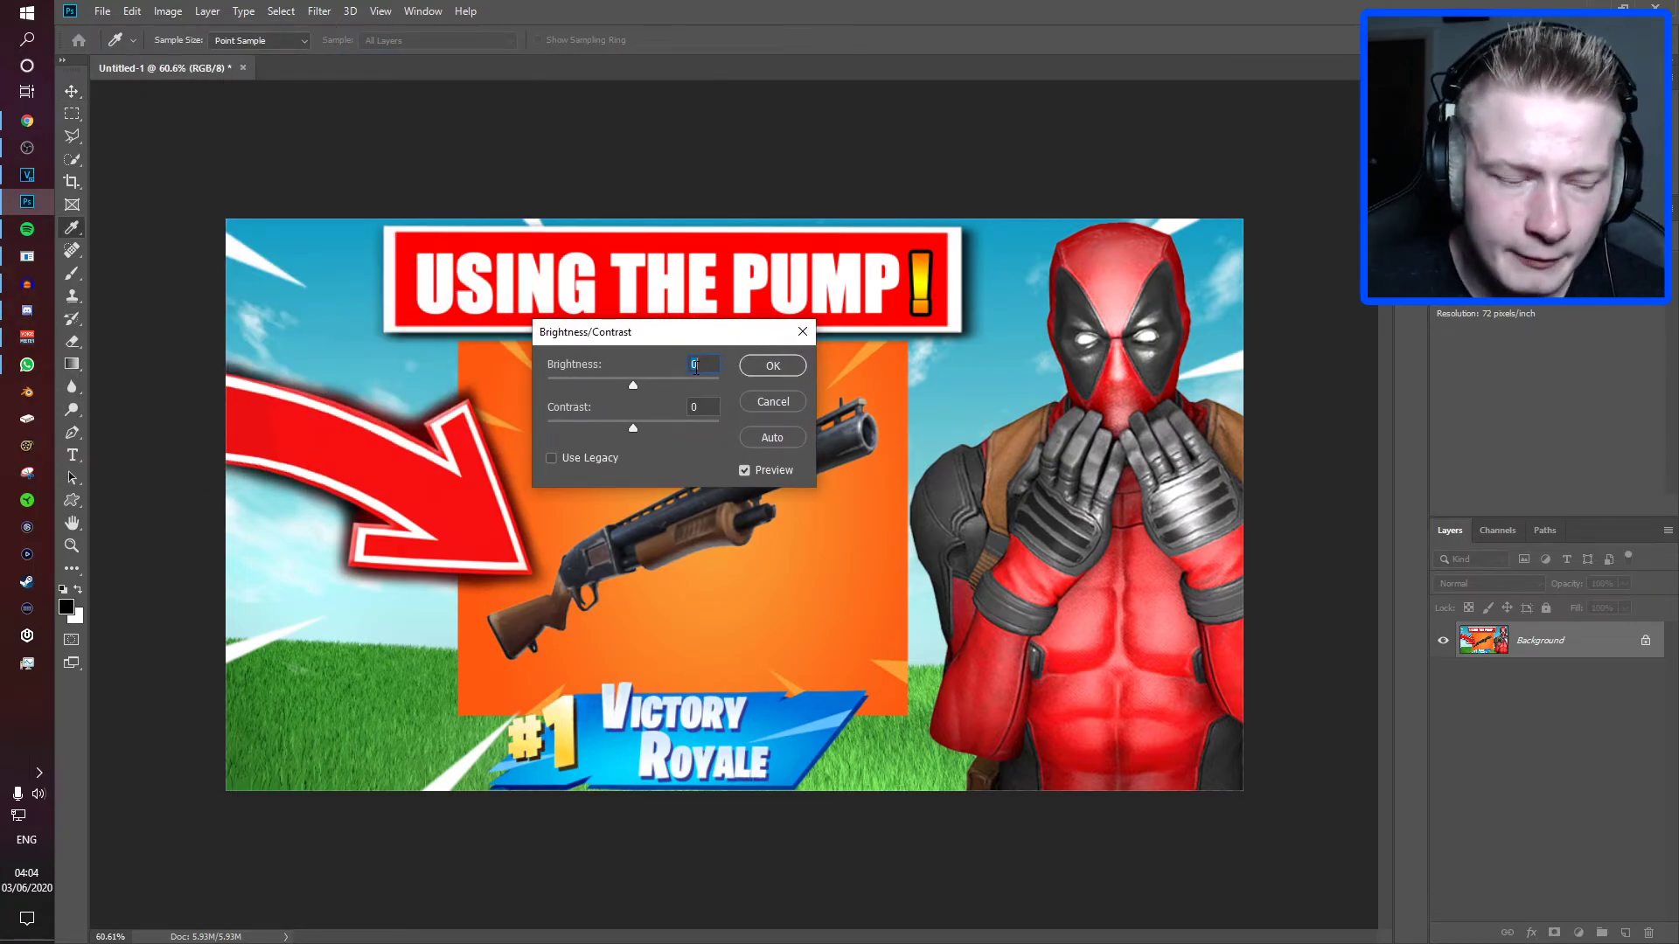
{"action": "type", "text": "35"}
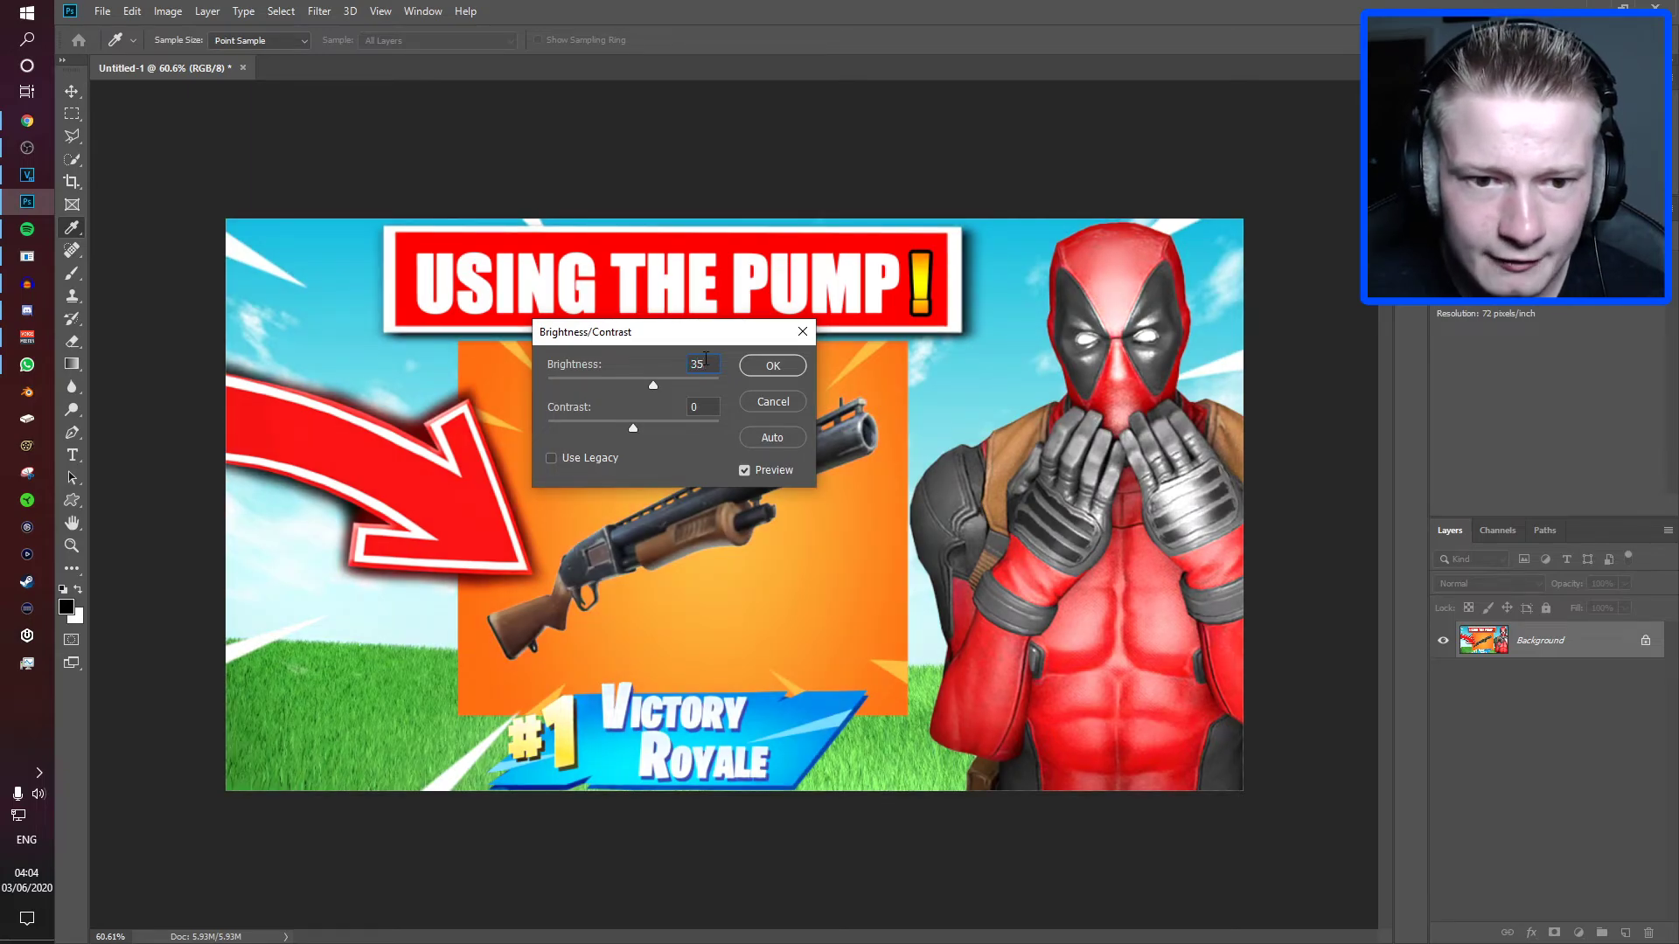
{"action": "left_click", "coordinate": [702, 410]}
{"action": "type", "text": "10"}
{"action": "key", "text": "Return"}
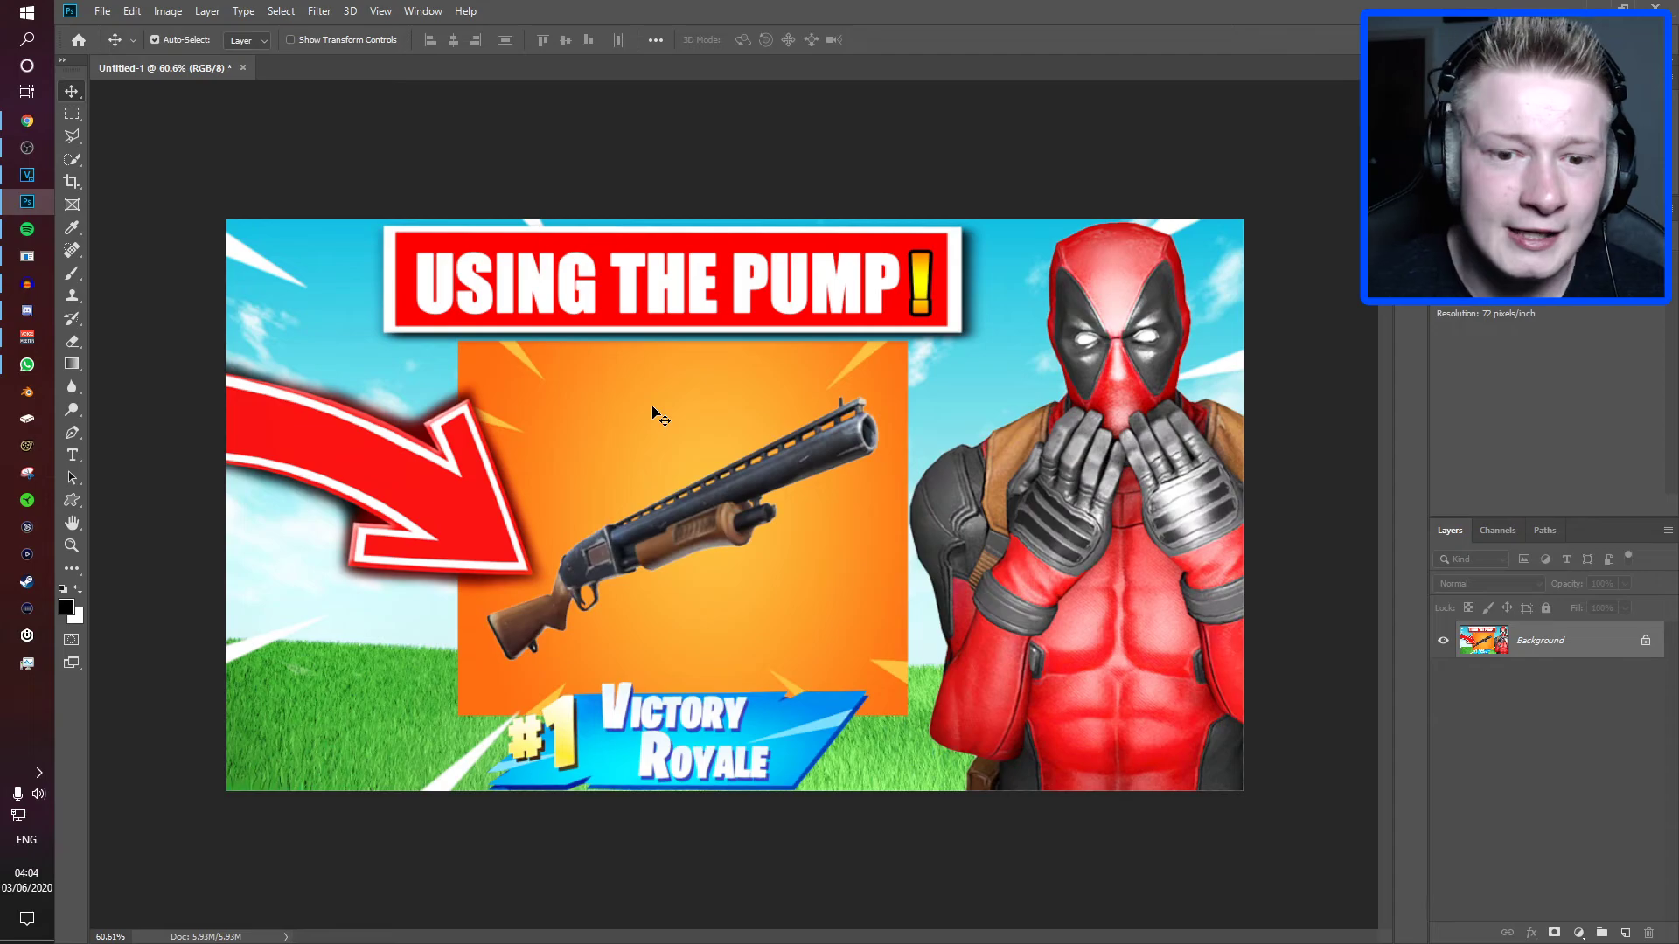
- Apply the Auto Tone, Auto Contrast and Auto Color corrections to the merged image
{"action": "left_click", "coordinate": [168, 12]}
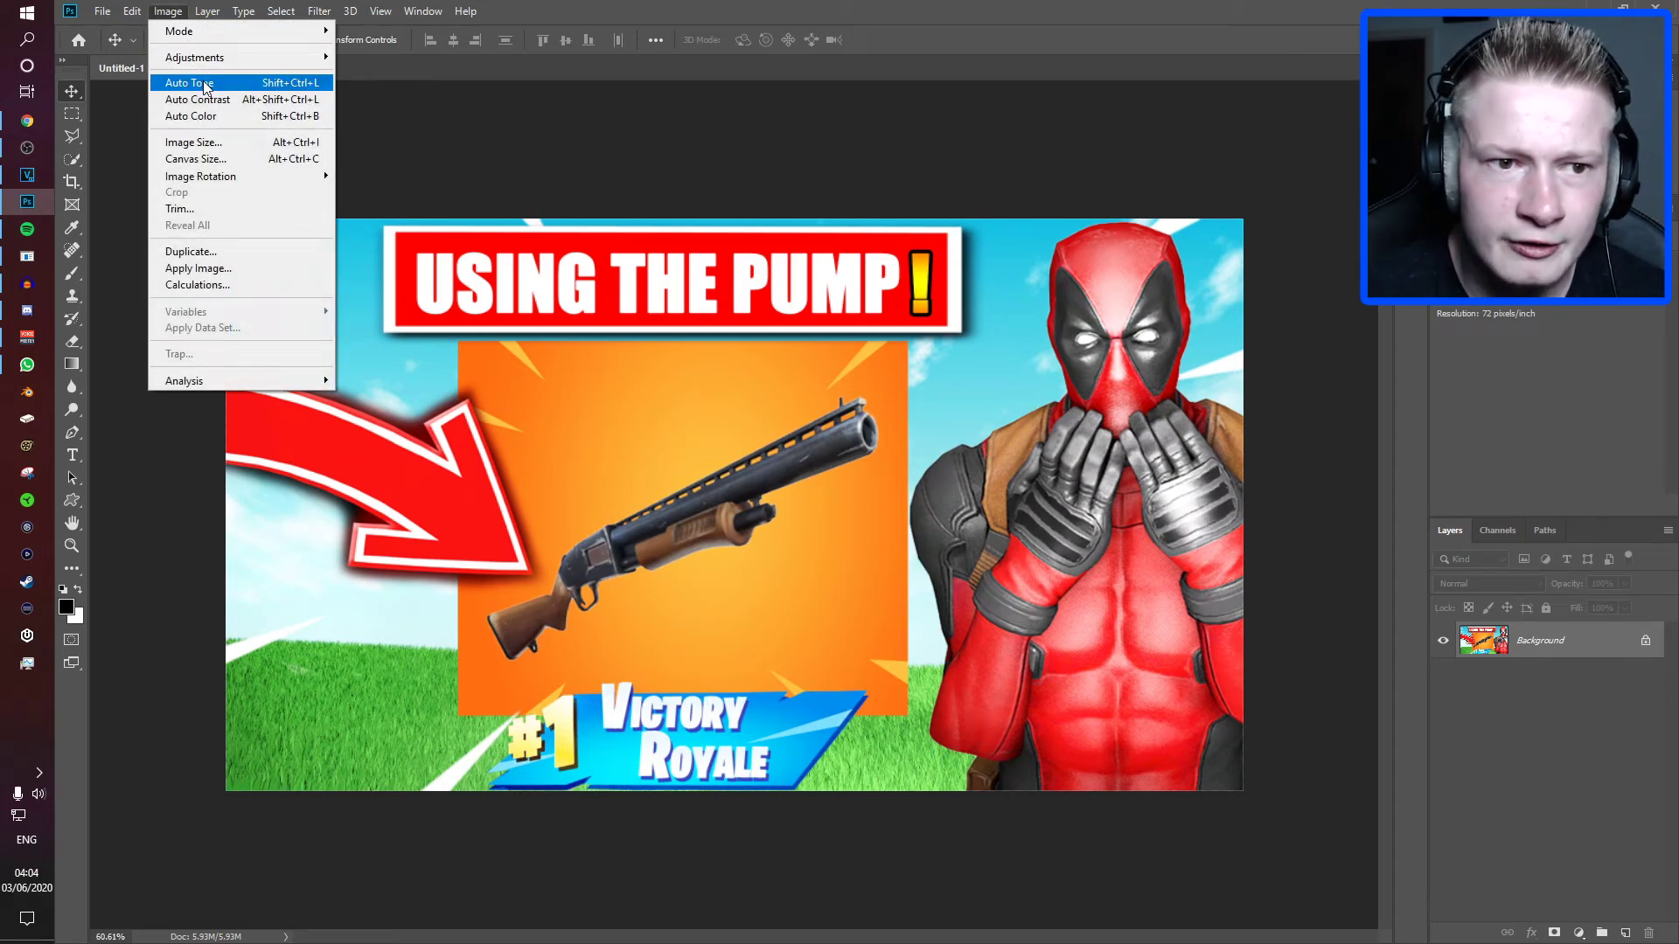
{"action": "left_click", "coordinate": [205, 85]}
{"action": "left_click", "coordinate": [168, 11]}
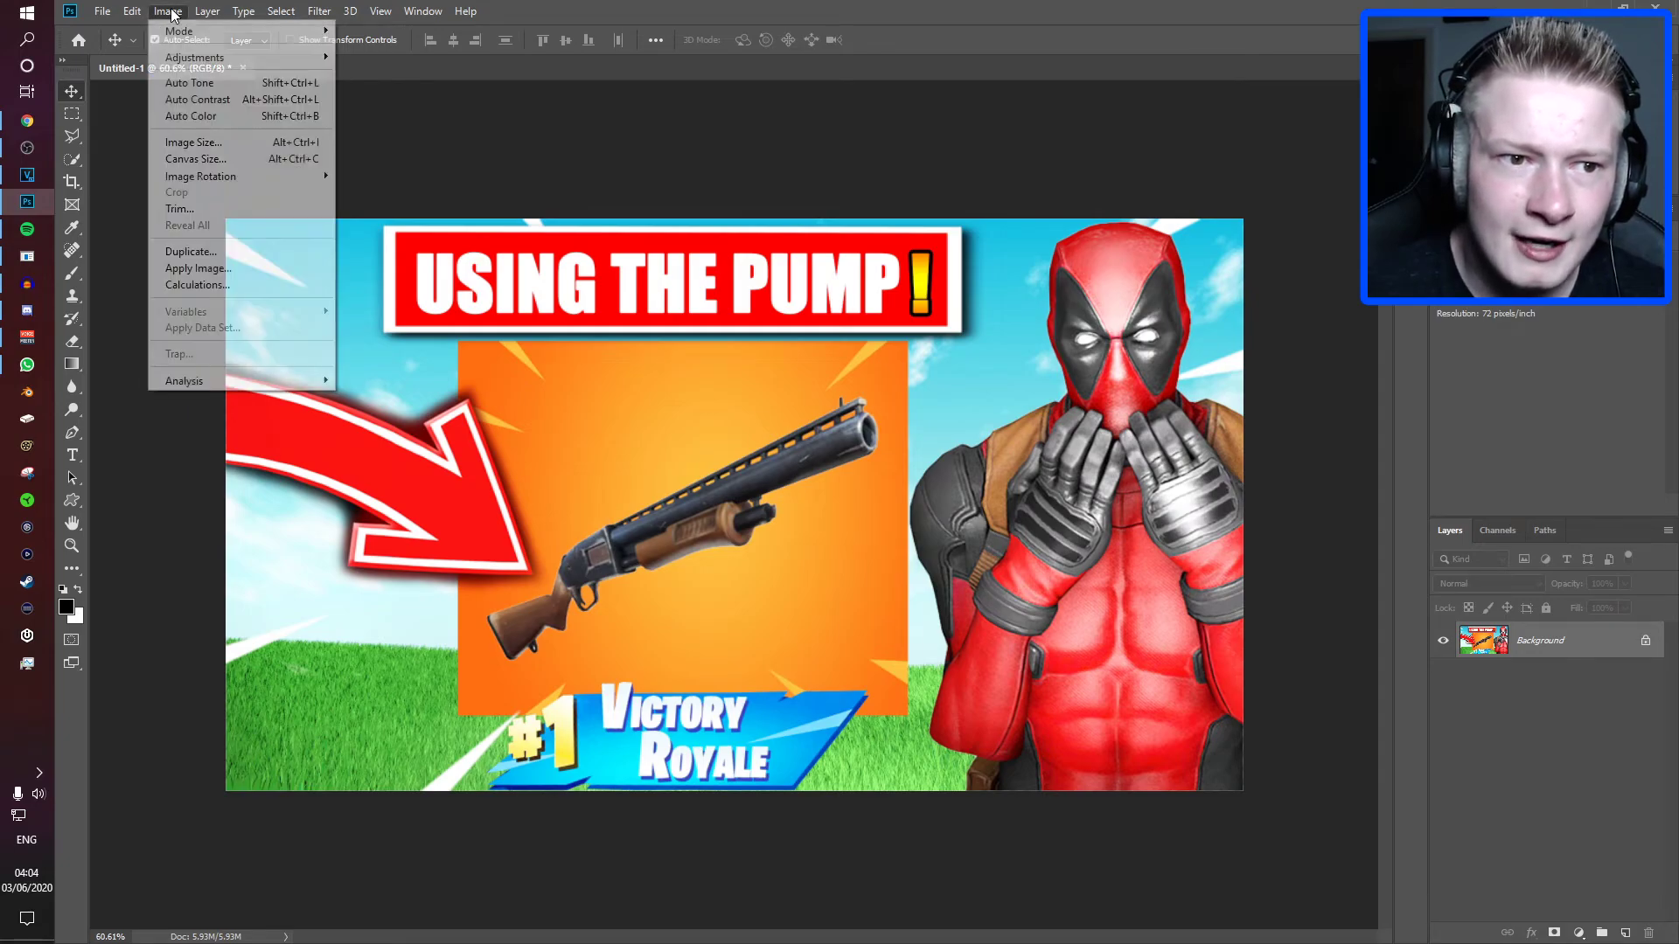
{"action": "left_click", "coordinate": [205, 102]}
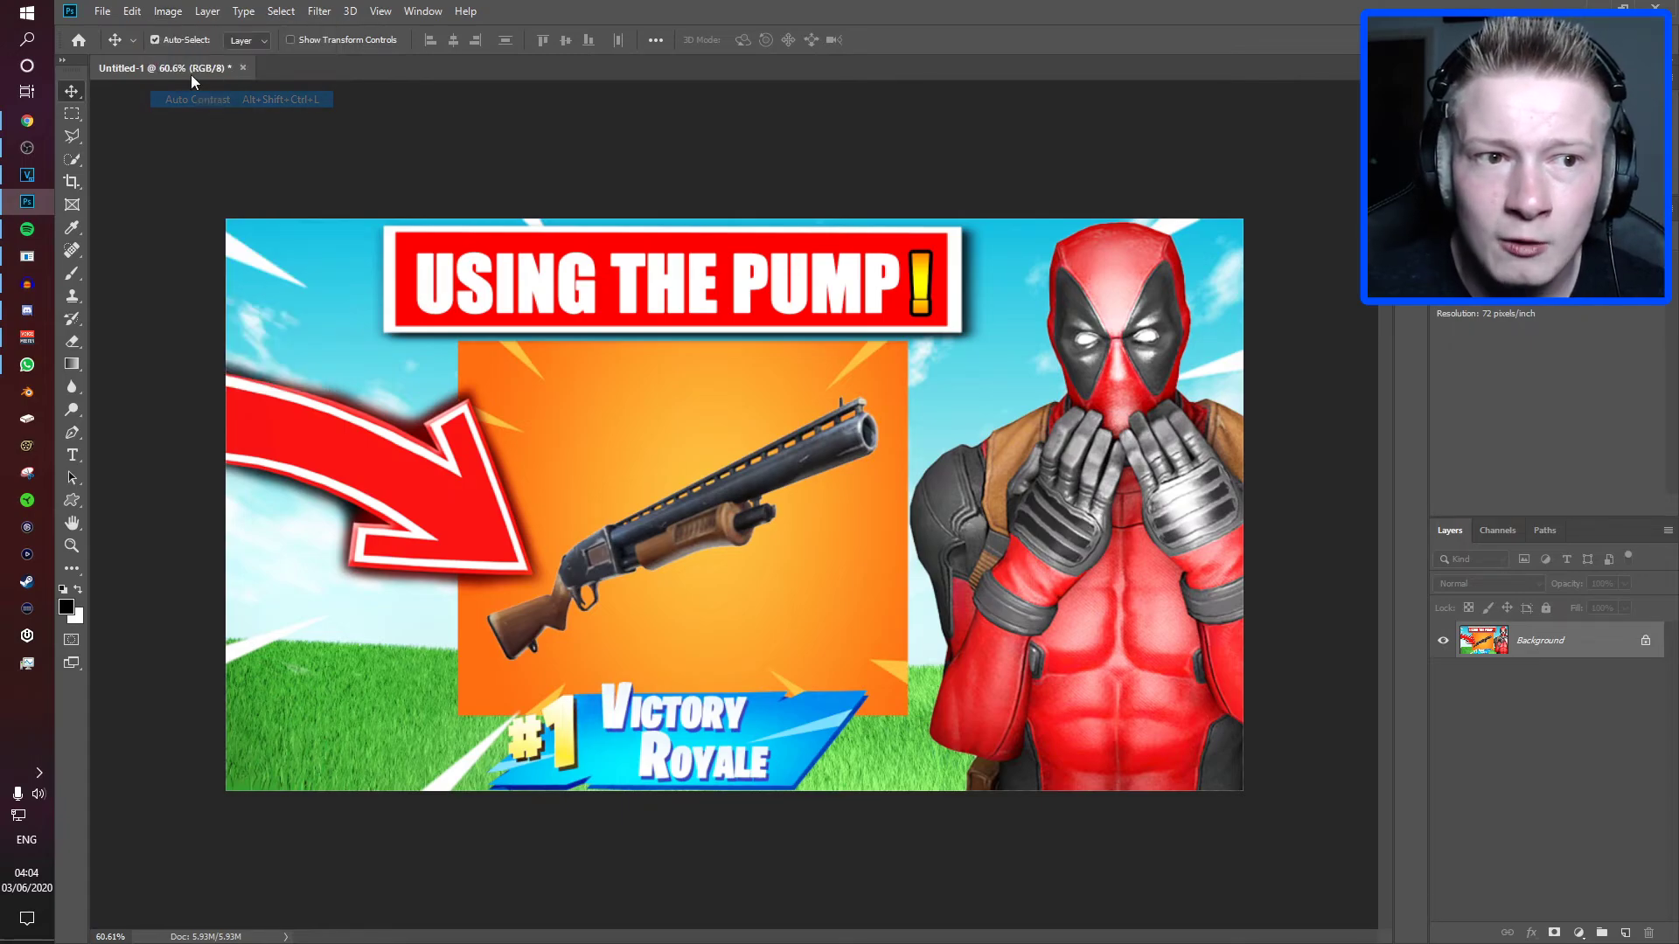
{"action": "left_click", "coordinate": [166, 12]}
{"action": "left_click", "coordinate": [196, 117]}
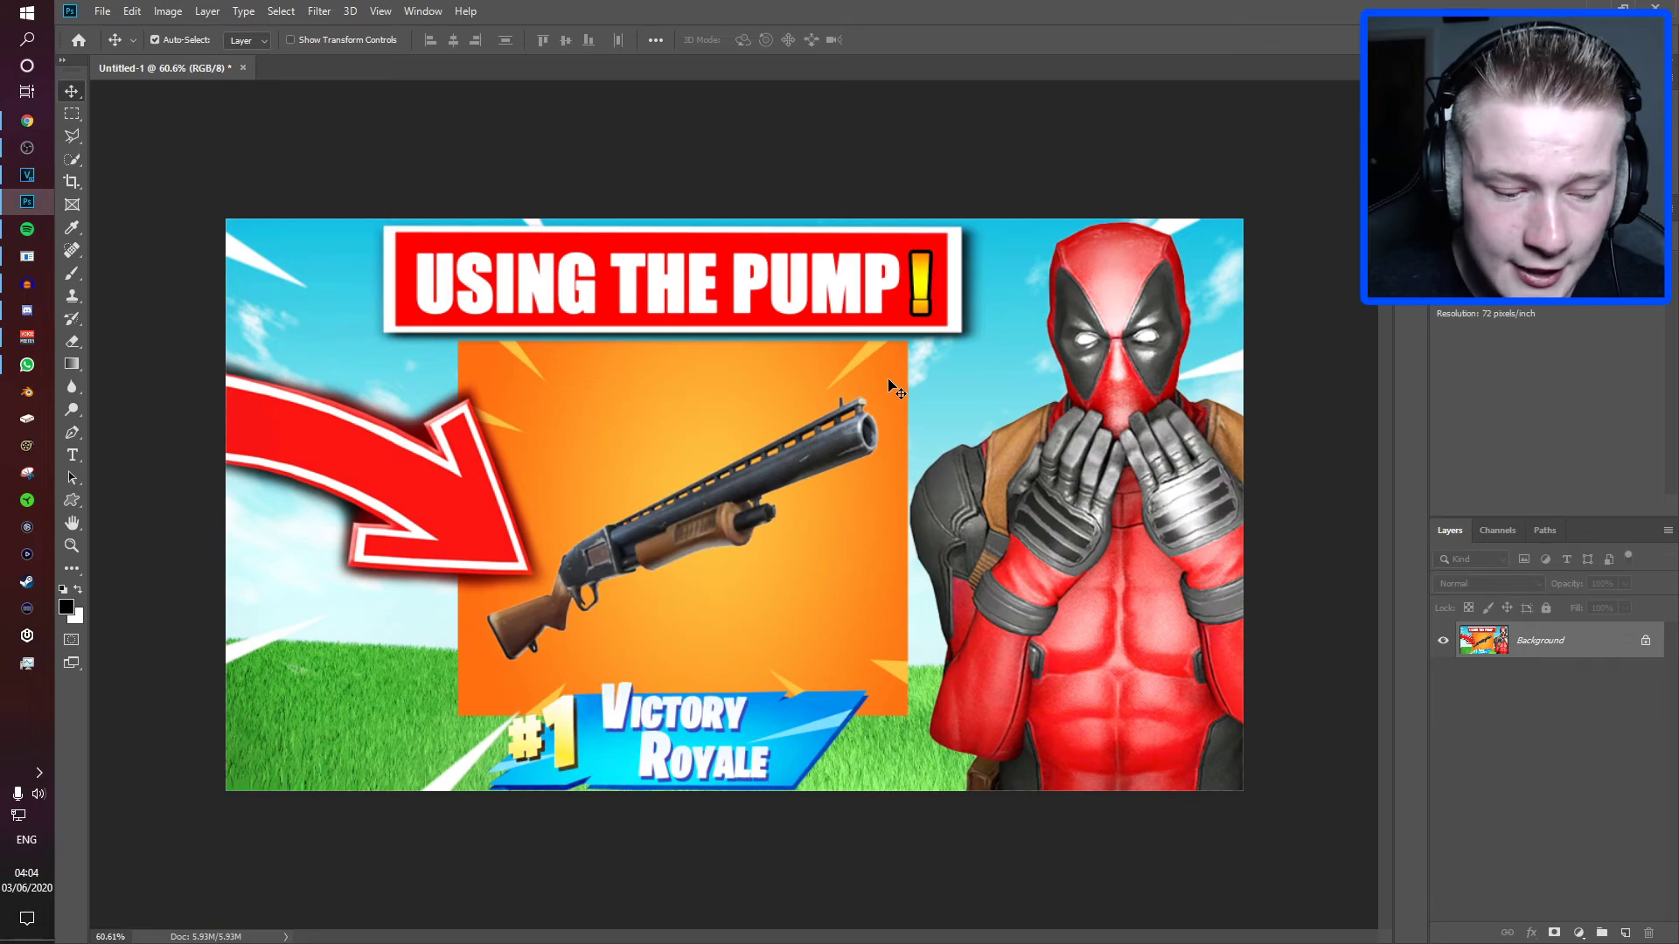
- Check the colour-corrected thumbnail at a small preview size
{"action": "scroll", "coordinate": [889, 380], "scroll_direction": "down", "scroll_amount": 17}
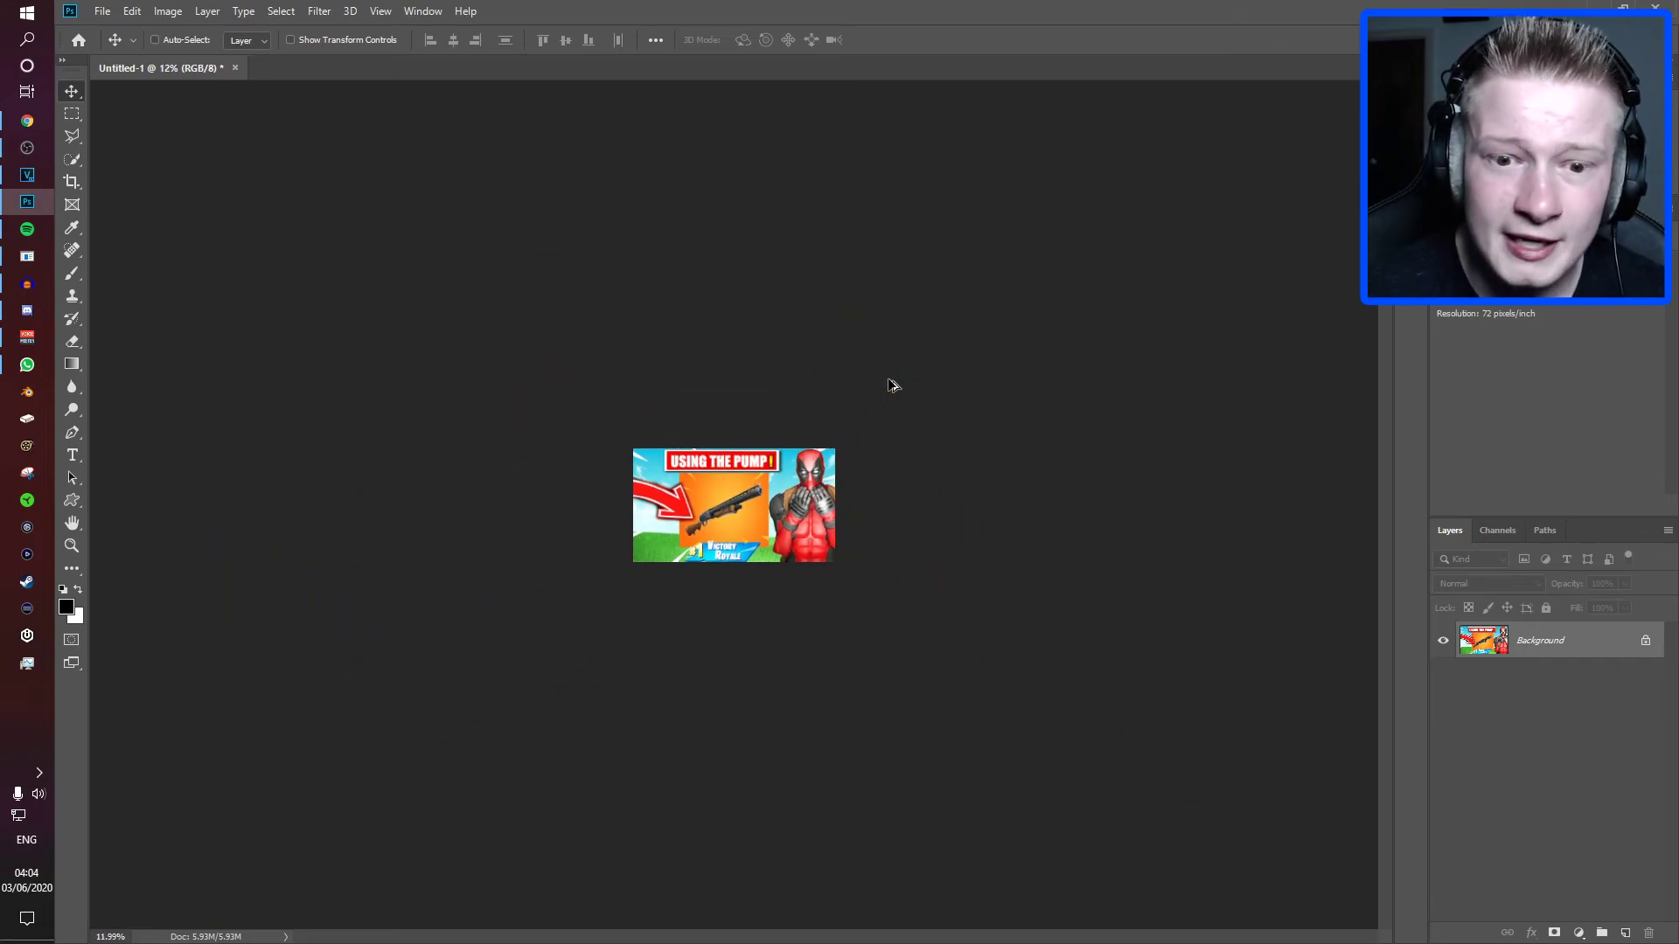
{"action": "scroll", "coordinate": [852, 375], "scroll_direction": "up", "scroll_amount": 15}
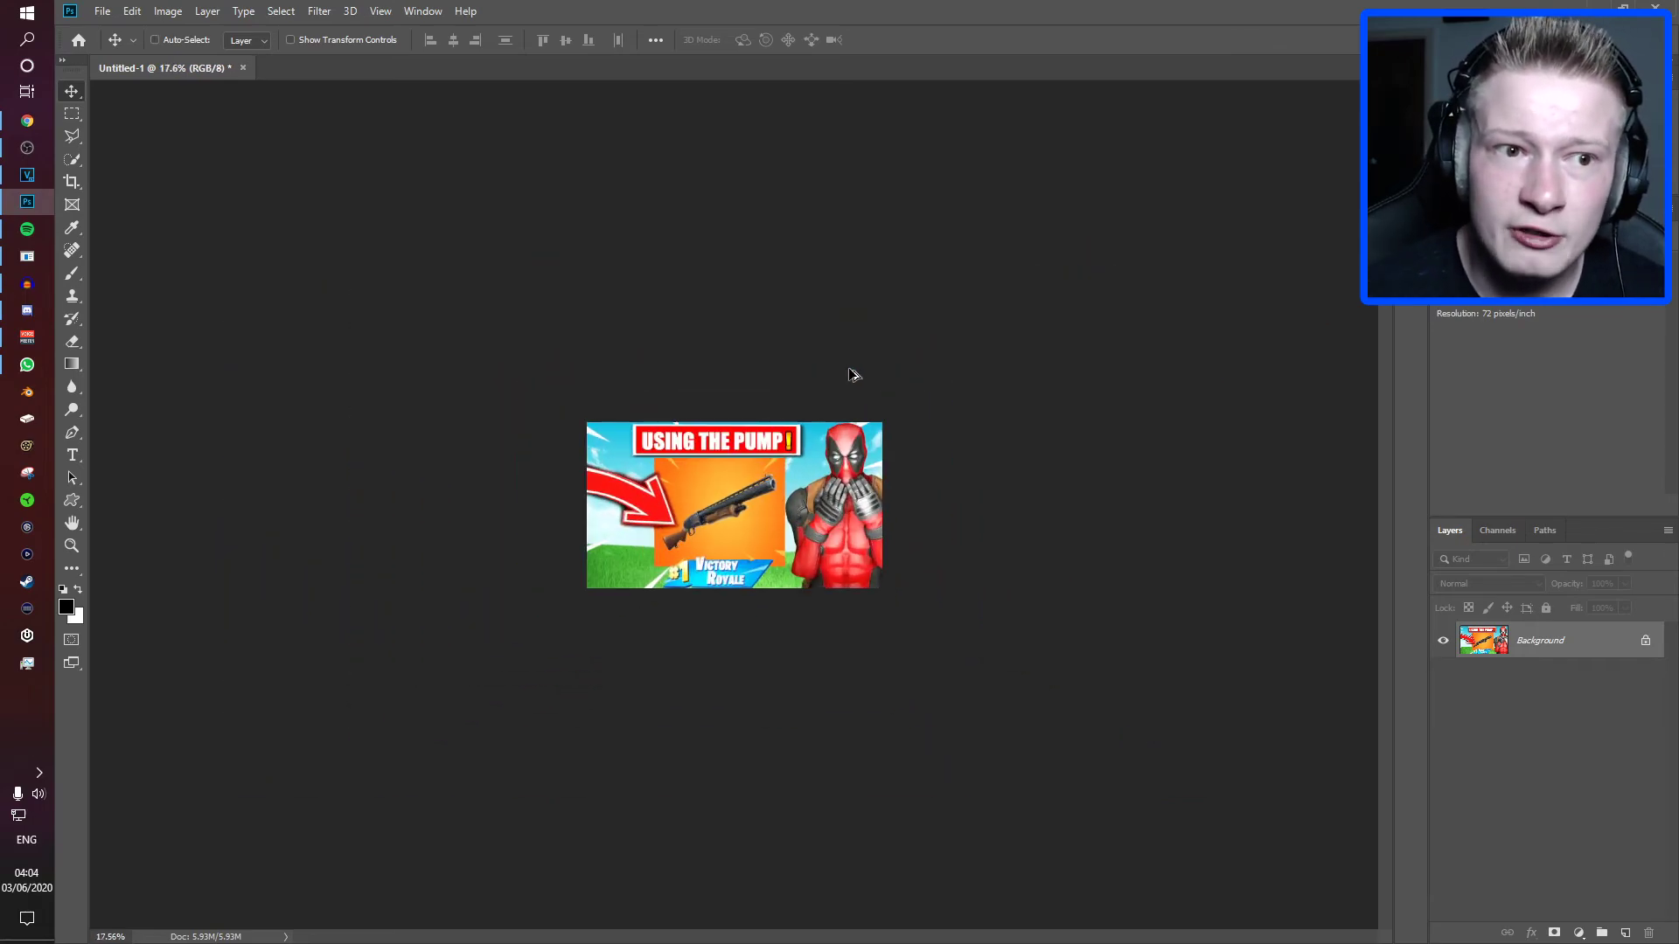
{"action": "scroll", "coordinate": [852, 374], "scroll_direction": "up", "scroll_amount": 1}
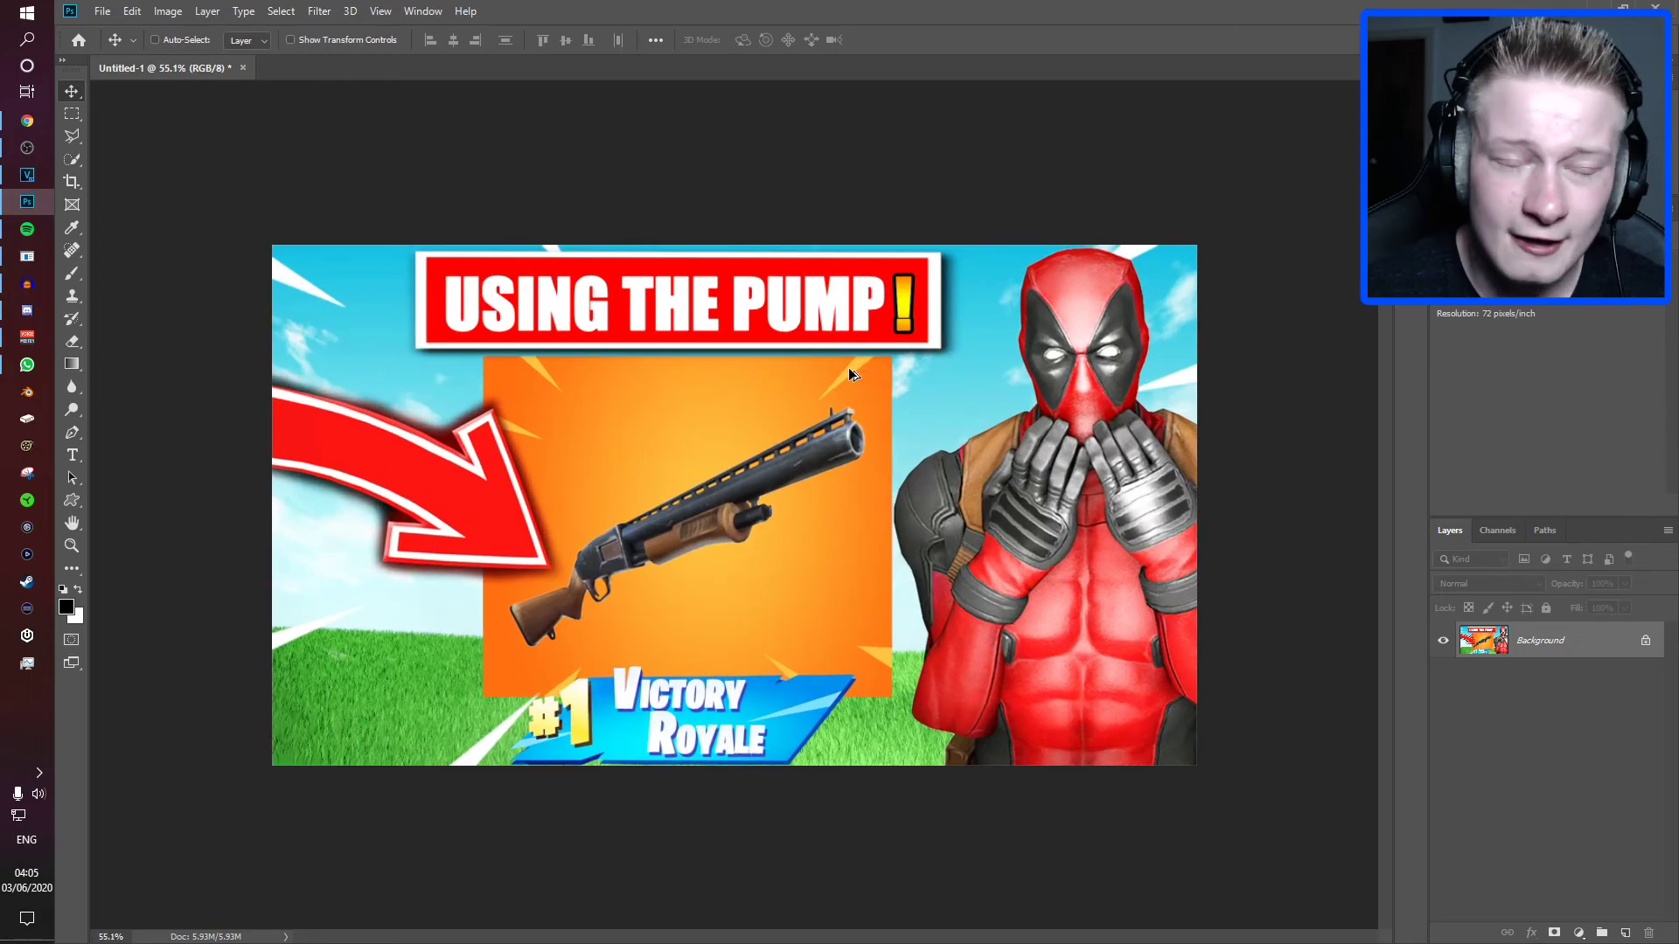